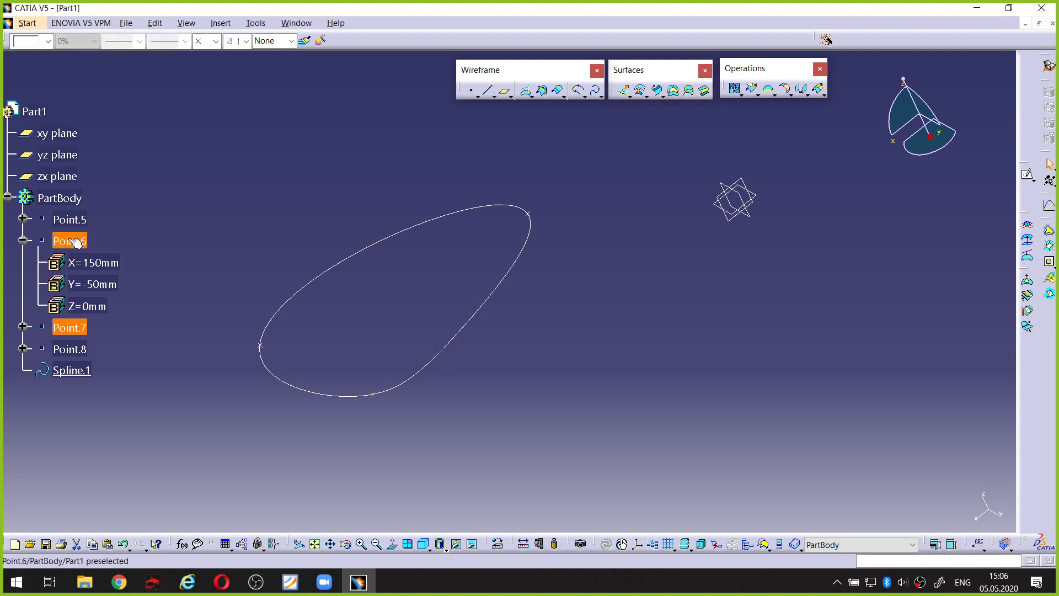
Open the closed spline's definition and review its options for adding and replacing points
left_click(23, 240)
left_click(122, 242)
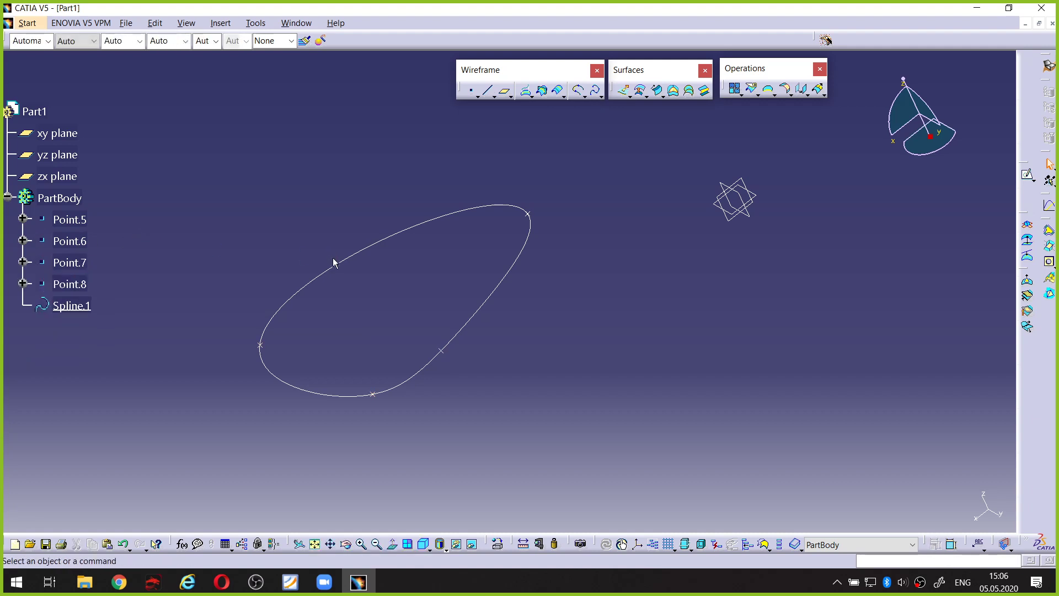
left_click(341, 271)
double_click(340, 269)
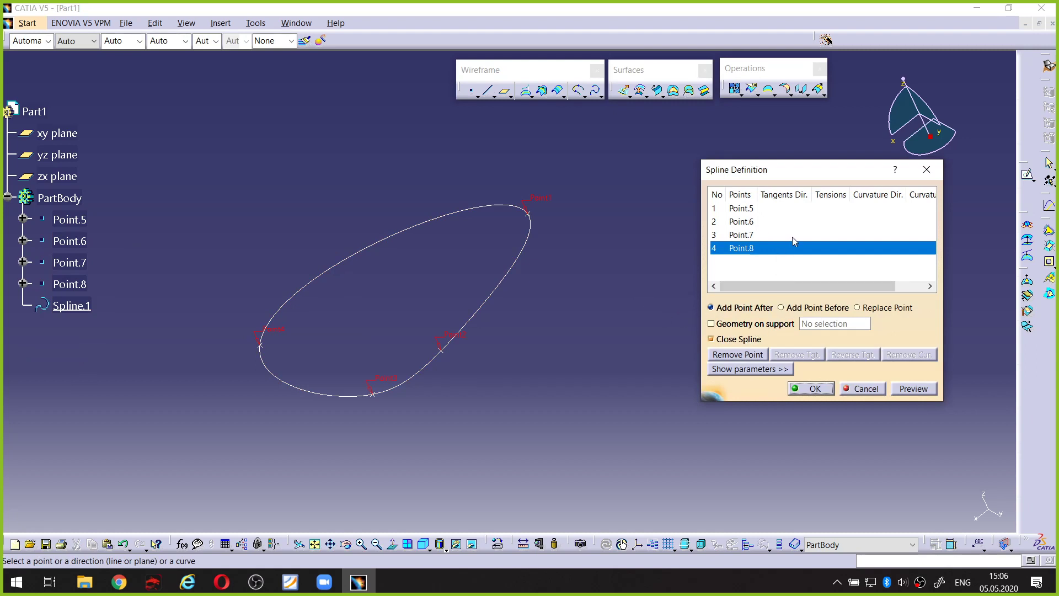
left_click_drag(795, 174, 743, 173)
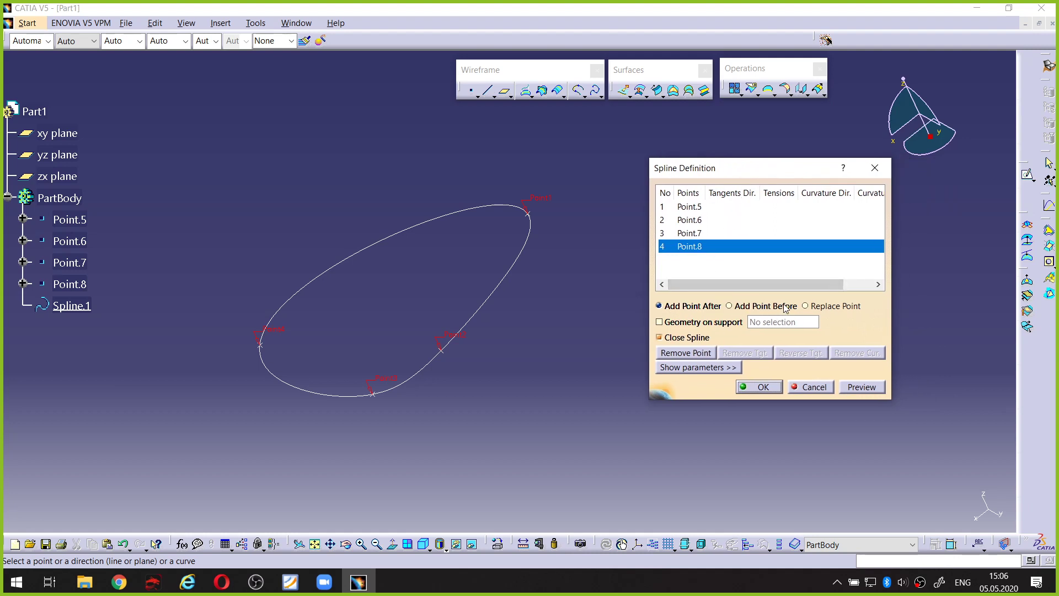
key("ctrl+shift+p")
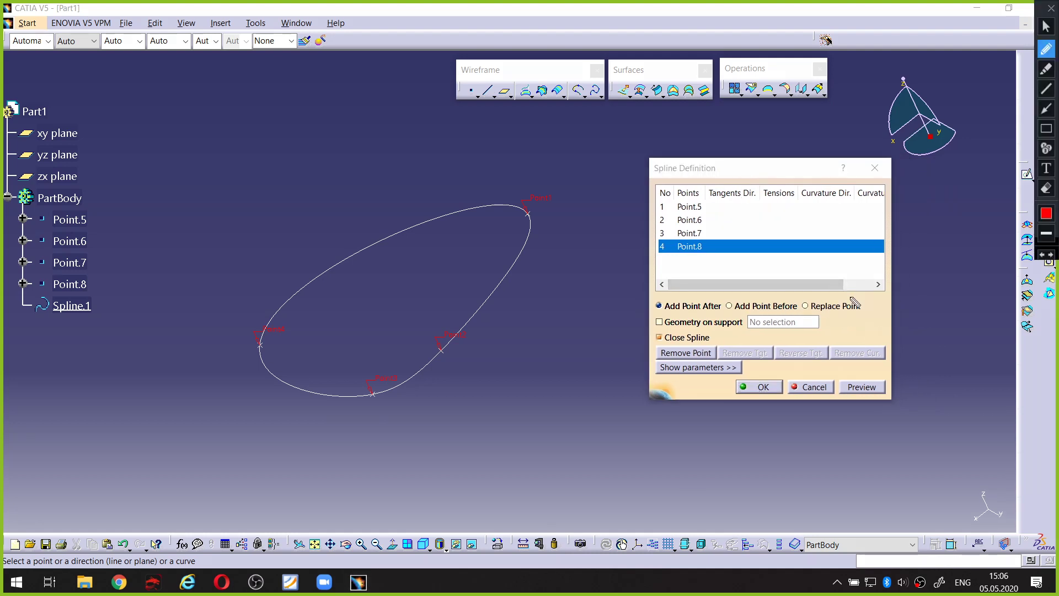
mouse_move(848, 298)
left_mouse_down()
mouse_move(717, 290)
mouse_move(663, 296)
mouse_move(646, 317)
mouse_move(823, 327)
mouse_move(882, 316)
mouse_move(844, 299)
left_mouse_up()
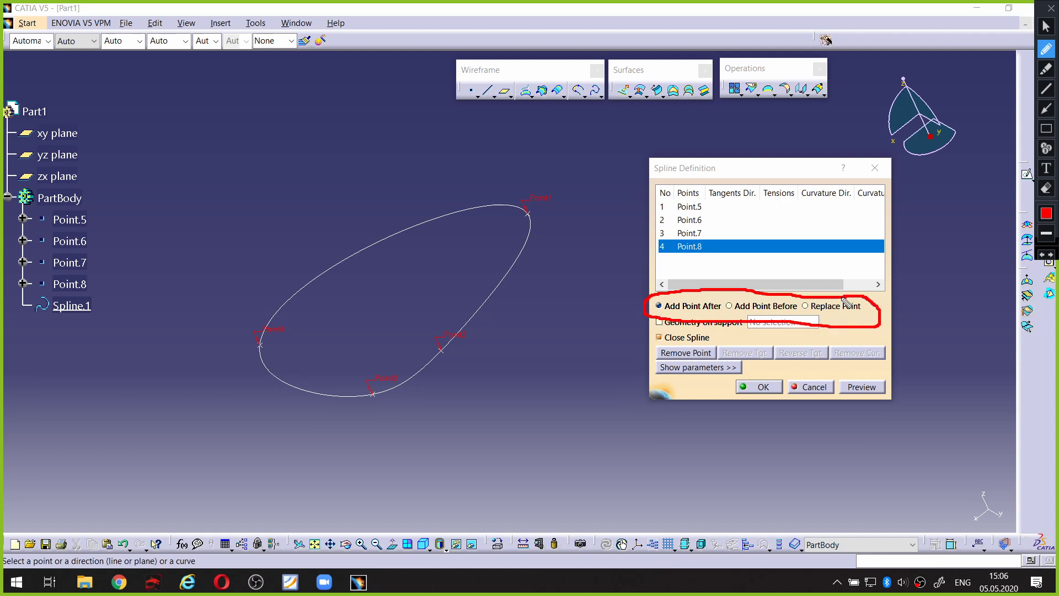
key("ctrl+shift+p")
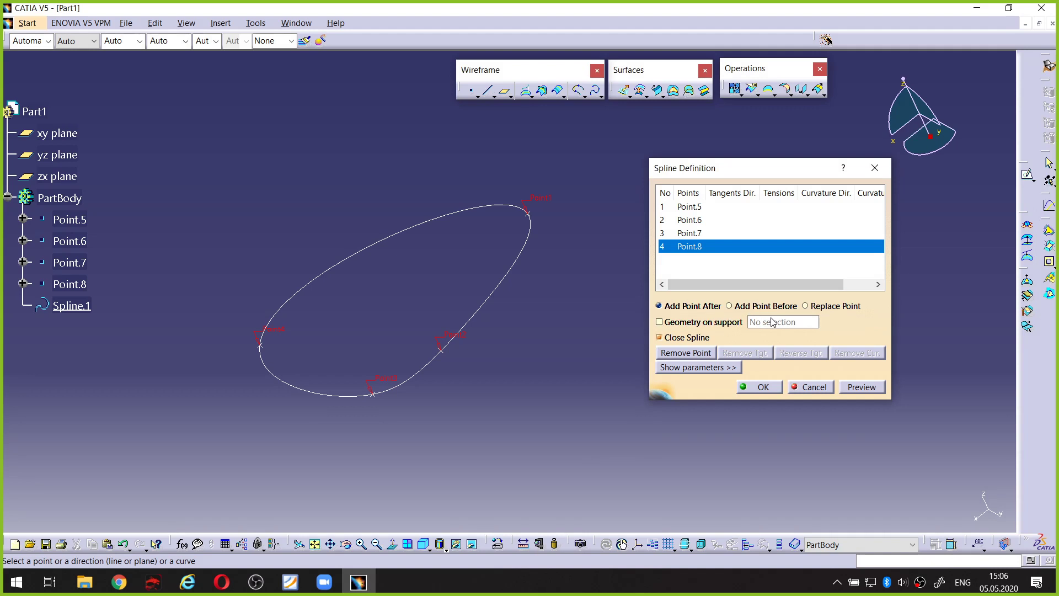
left_click(763, 387)
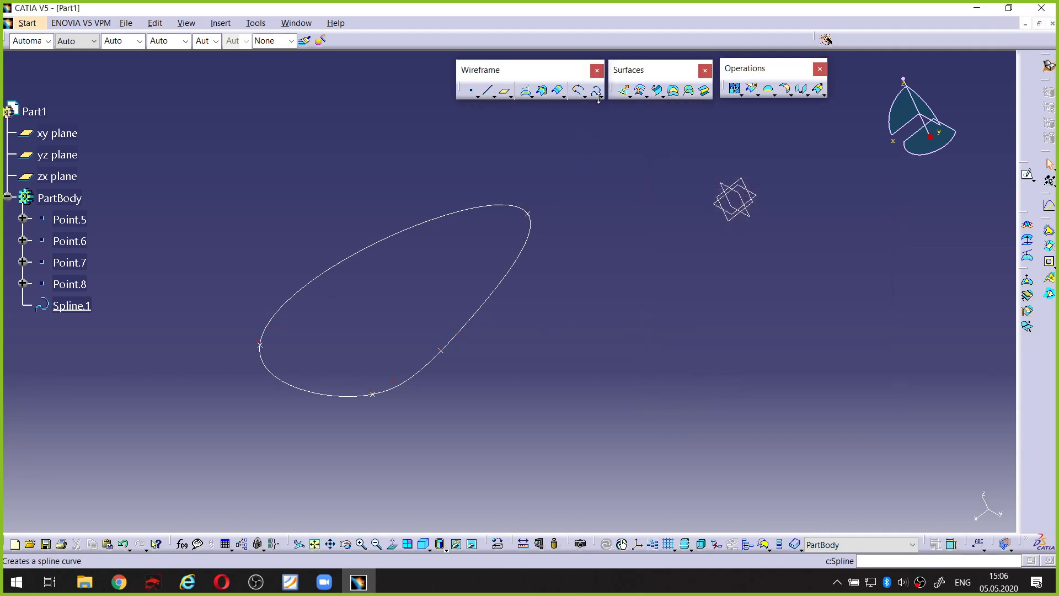
Delete the spline together with its four points, Point.5 to Point.8, from the part body
left_click(81, 307)
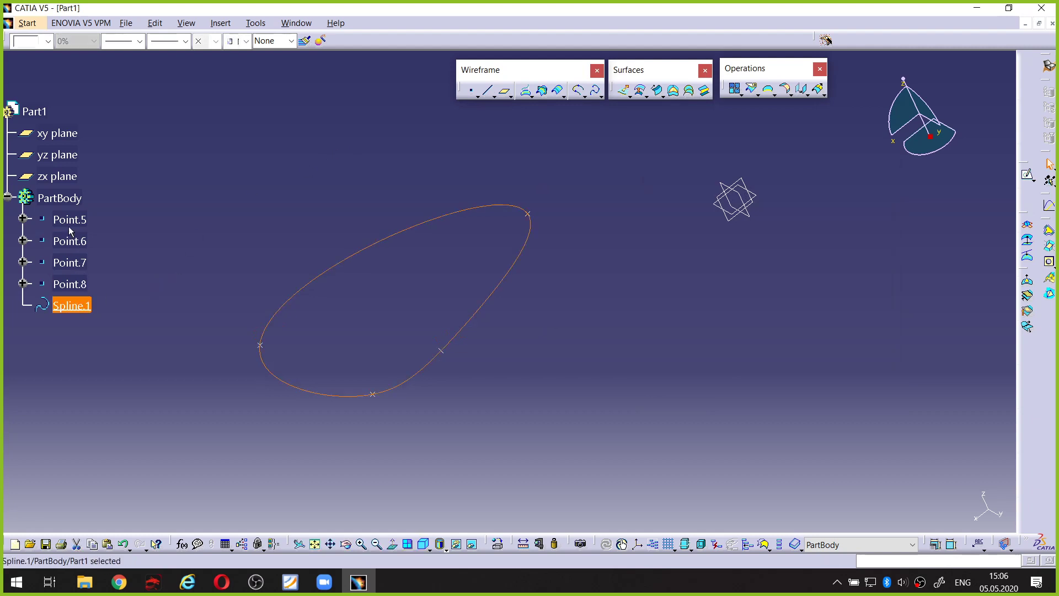
left_click(70, 219, "ctrl")
left_click(69, 283, "shift")
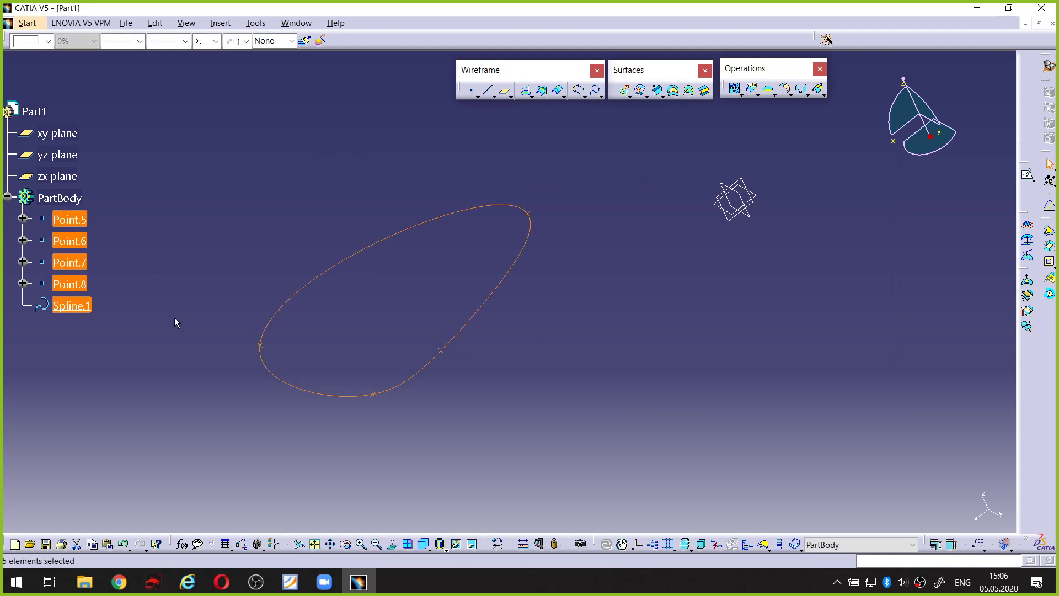
key("Delete")
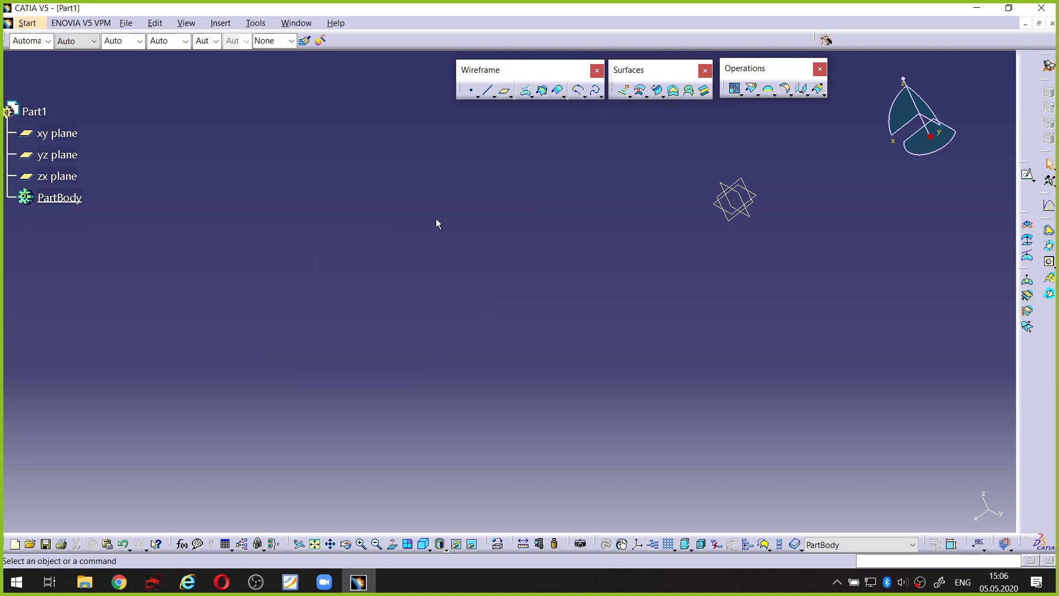
Start a helix curve and begin creating a new point as its starting point
middle_click(724, 203)
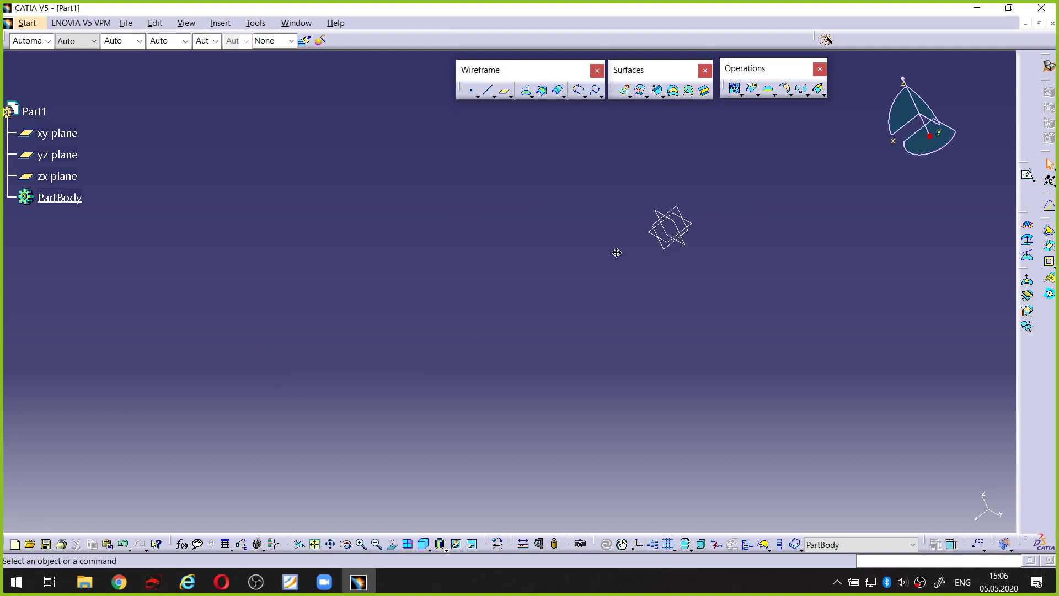
middle_click_drag(498, 253, 594, 199)
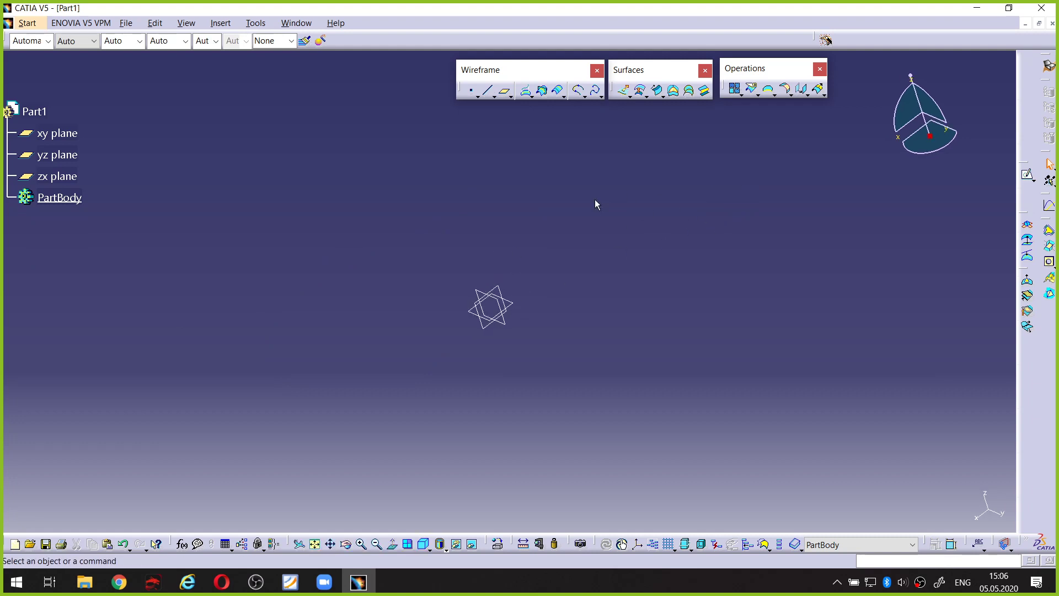
left_click(600, 98)
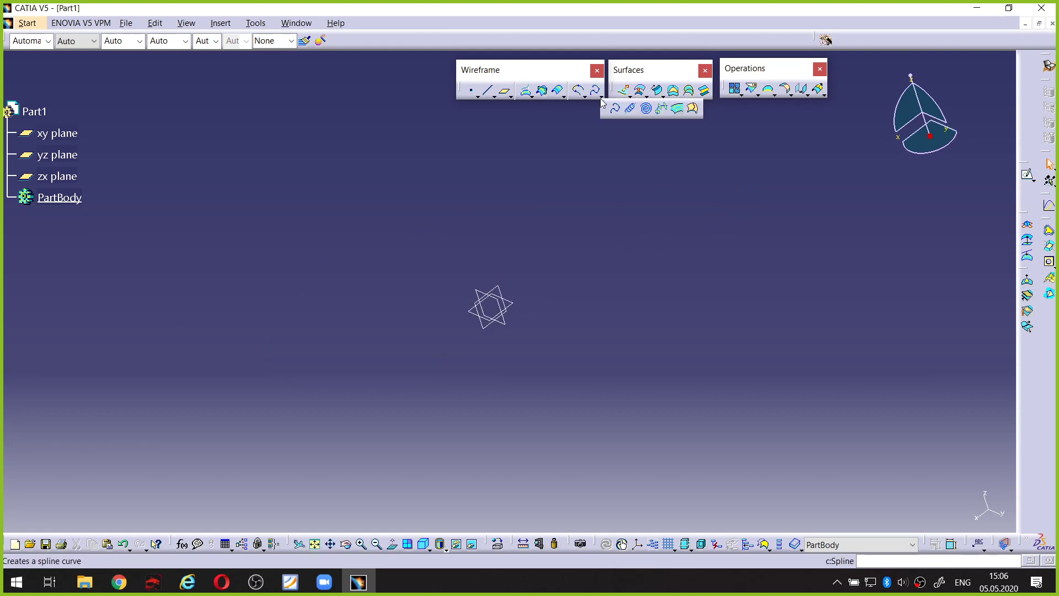
left_click(632, 113)
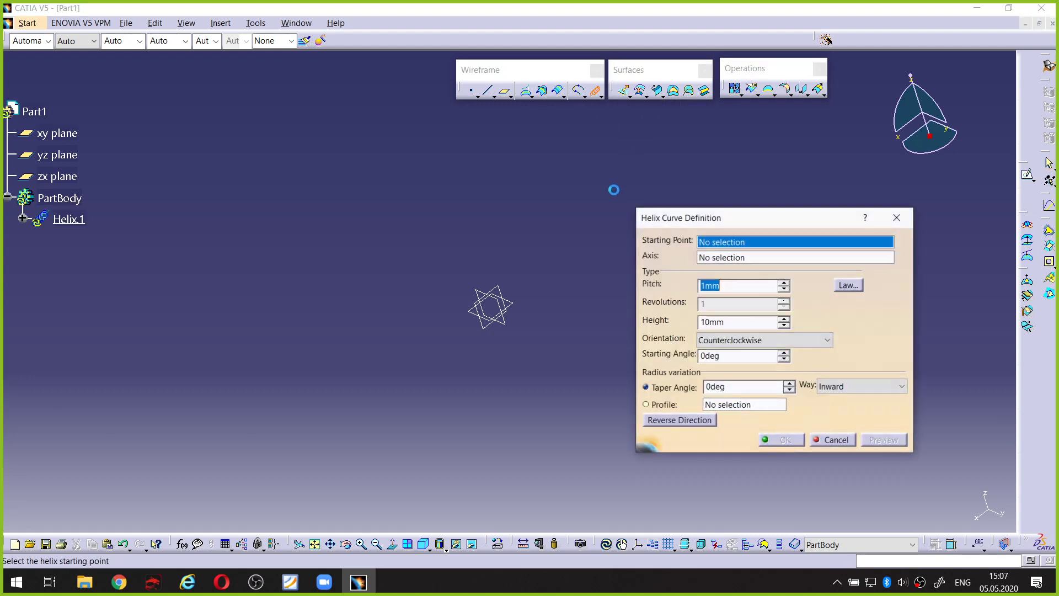
middle_click_drag(517, 204, 515, 202)
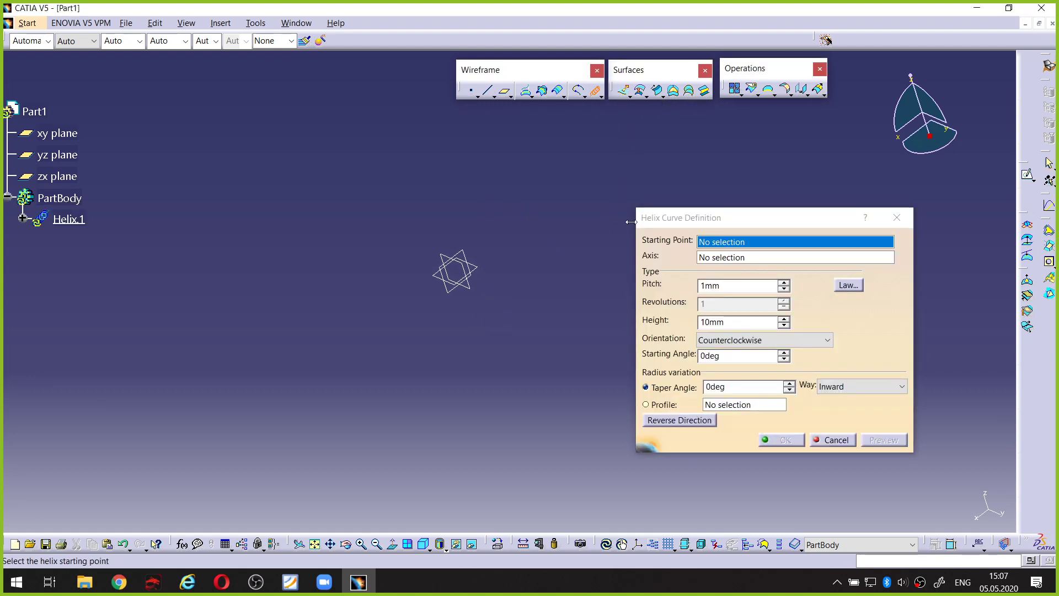
left_click(697, 217)
left_click_drag(698, 219, 668, 199)
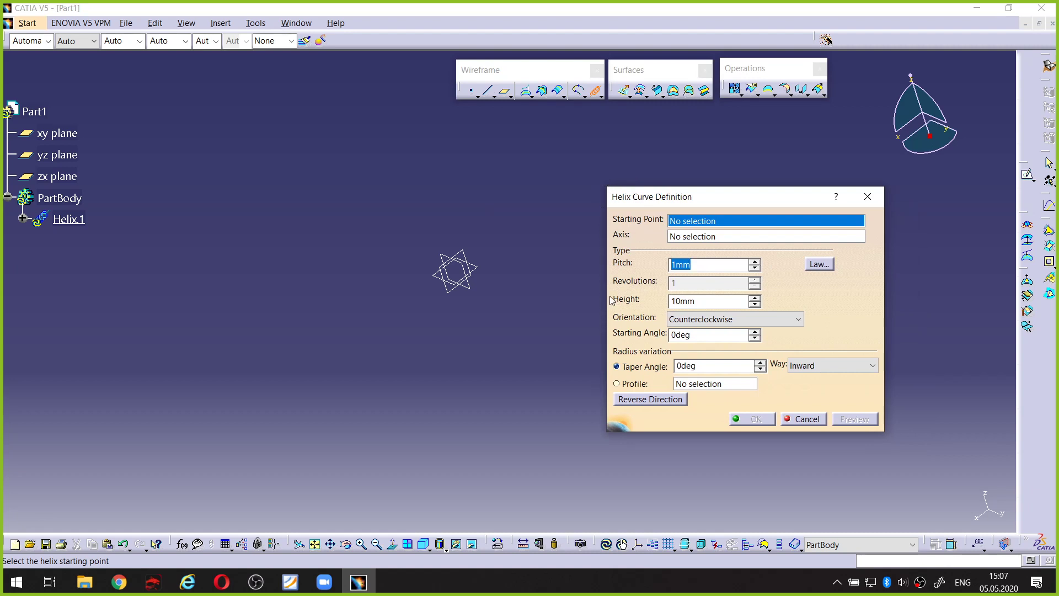
key("ctrl+alt+d")
left_click_drag(620, 225, 668, 225)
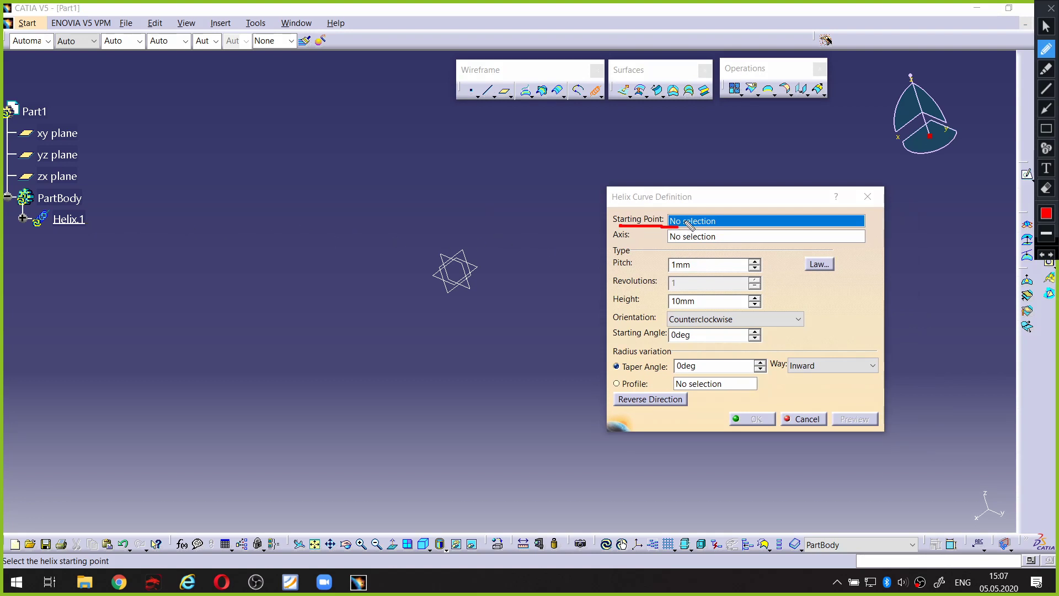
left_click_drag(674, 222, 707, 219)
right_click(690, 221)
left_click(696, 228)
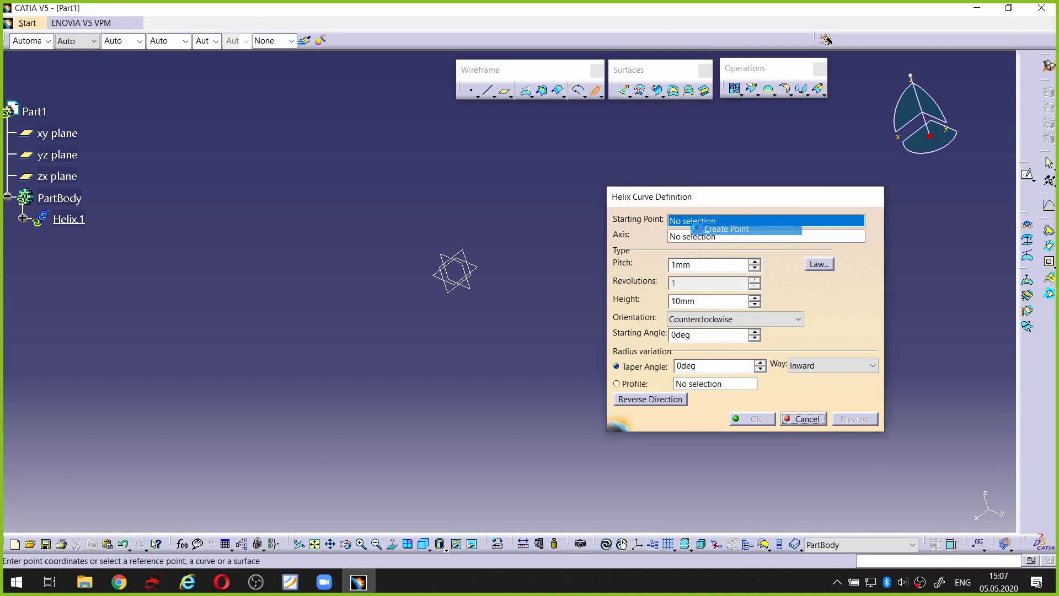
Define the helix's starting point by coordinates with X 50 mm and Y 0 mm
middle_click_drag(524, 256, 601, 256)
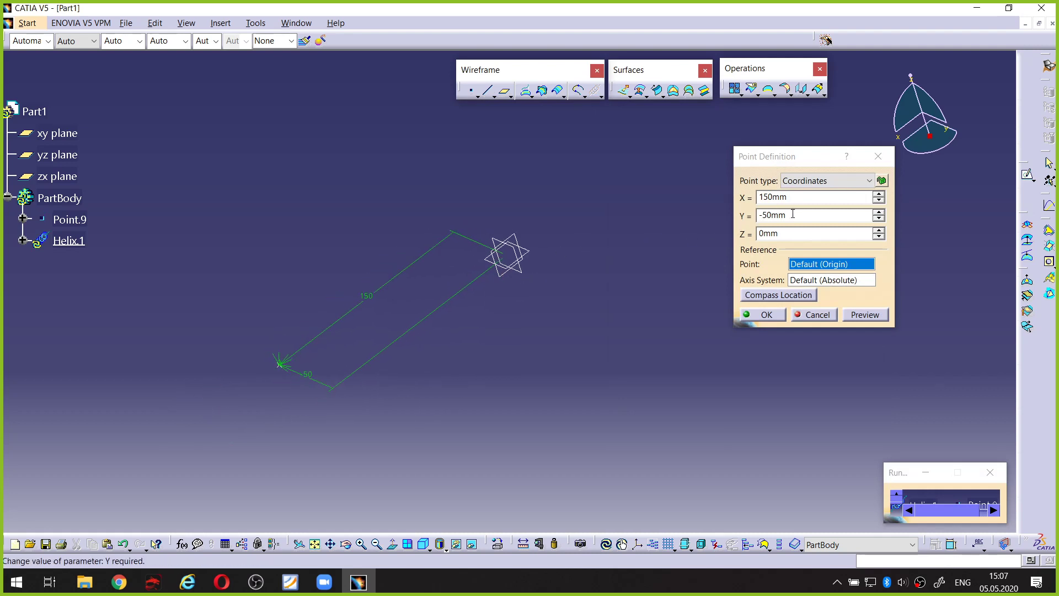
left_click_drag(794, 215, 726, 212)
type("0")
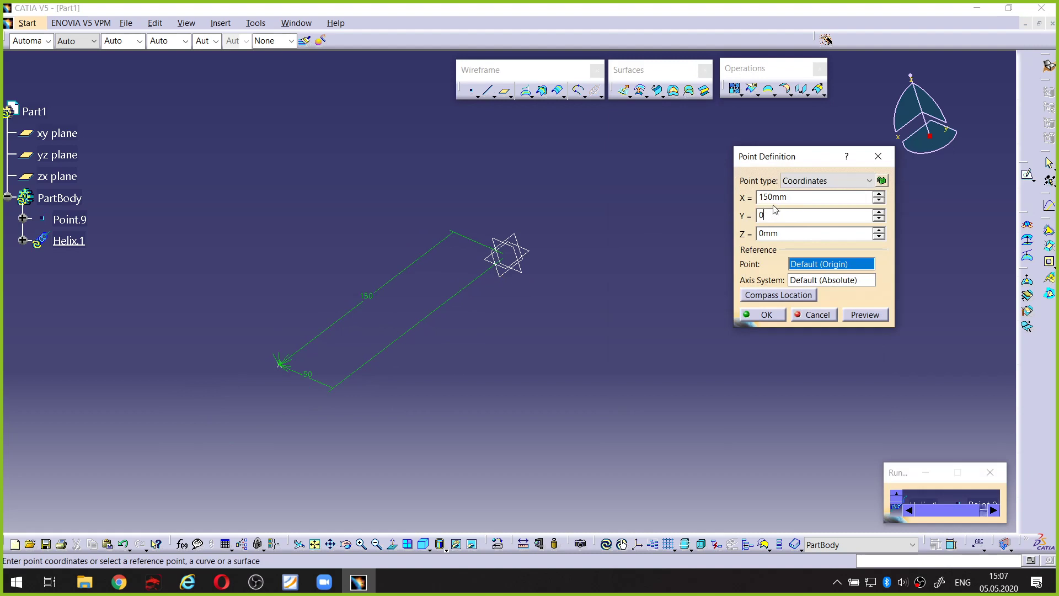
left_click_drag(794, 197, 749, 197)
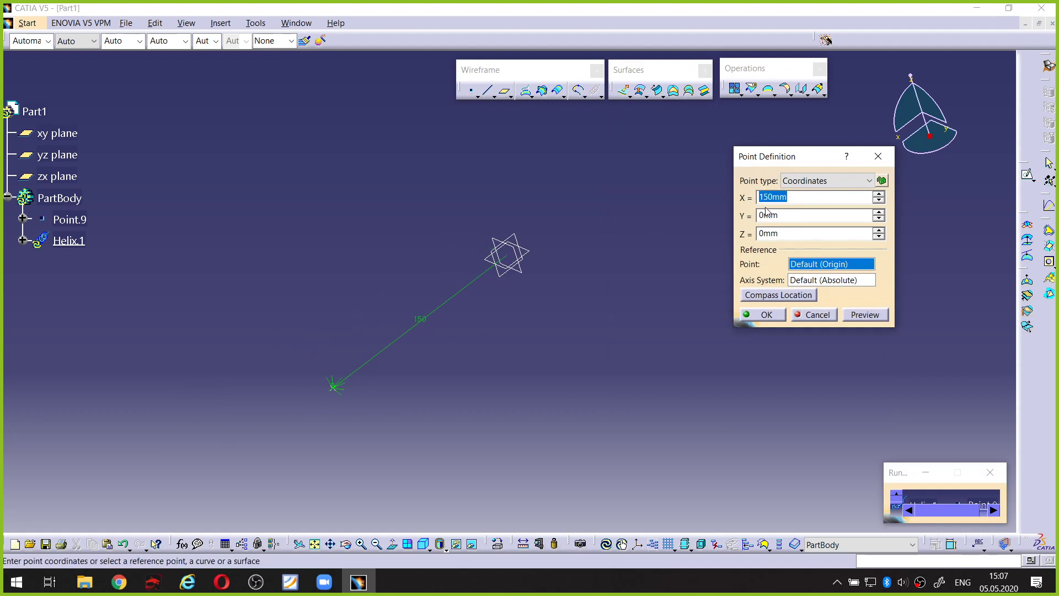
type("50")
left_click(796, 215)
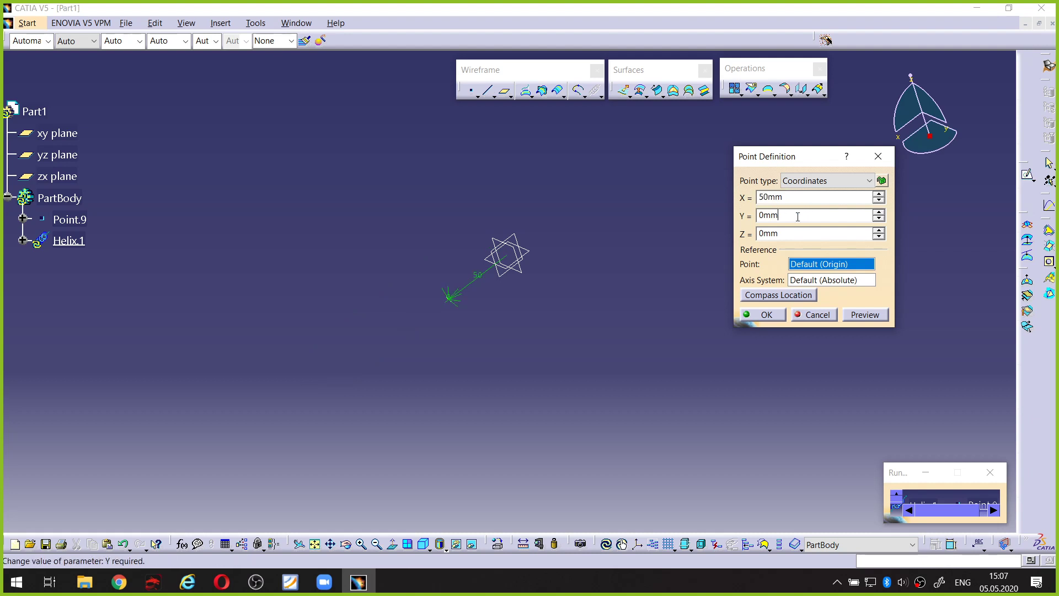
middle_click_drag(561, 282, 540, 236, "ctrl")
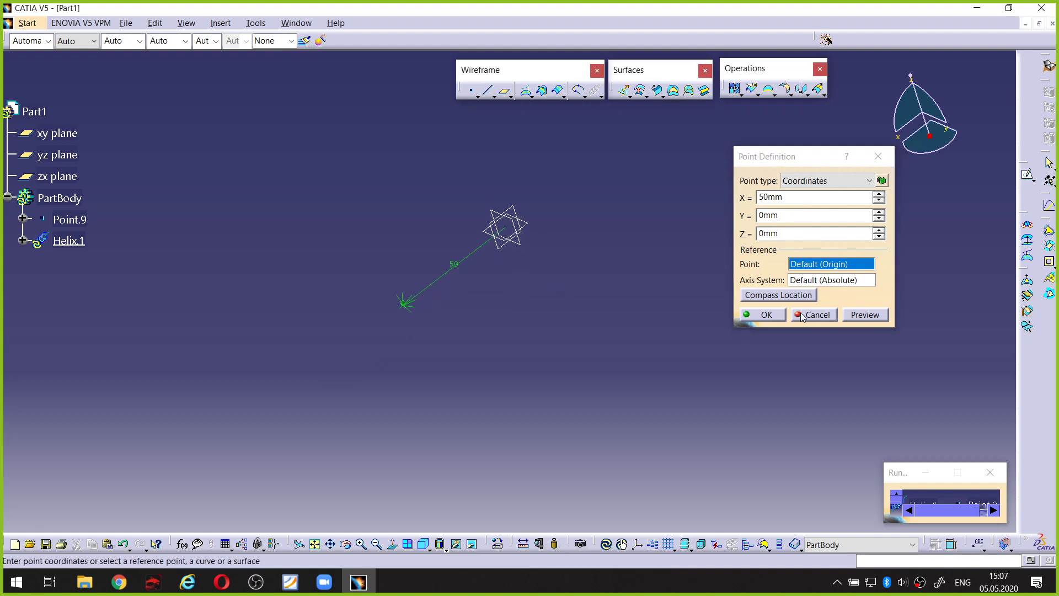
left_click(766, 315)
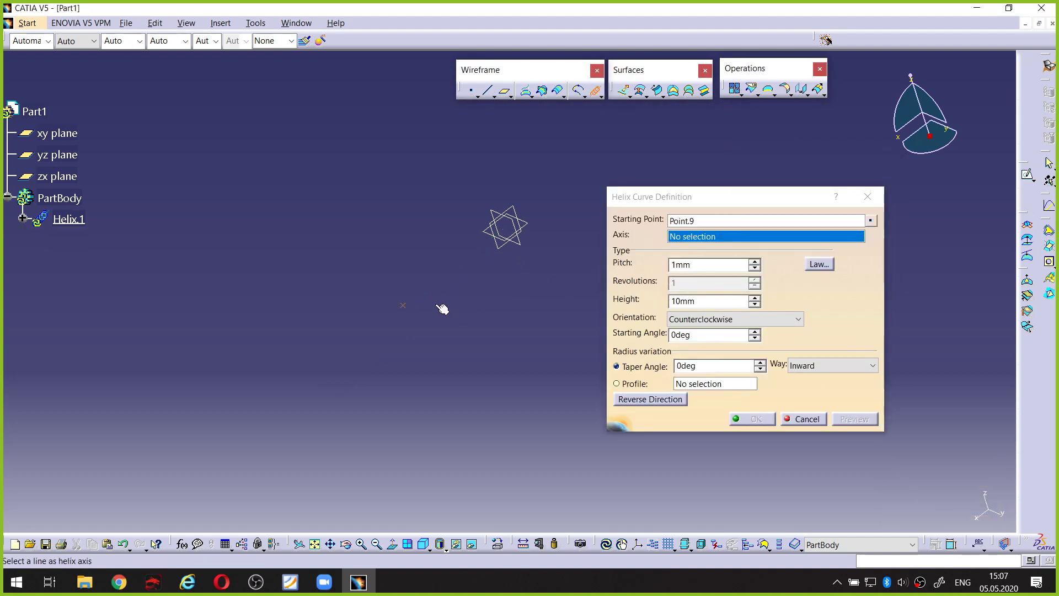
Use the Z axis as the helix's axis
middle_click_drag(437, 290, 429, 368)
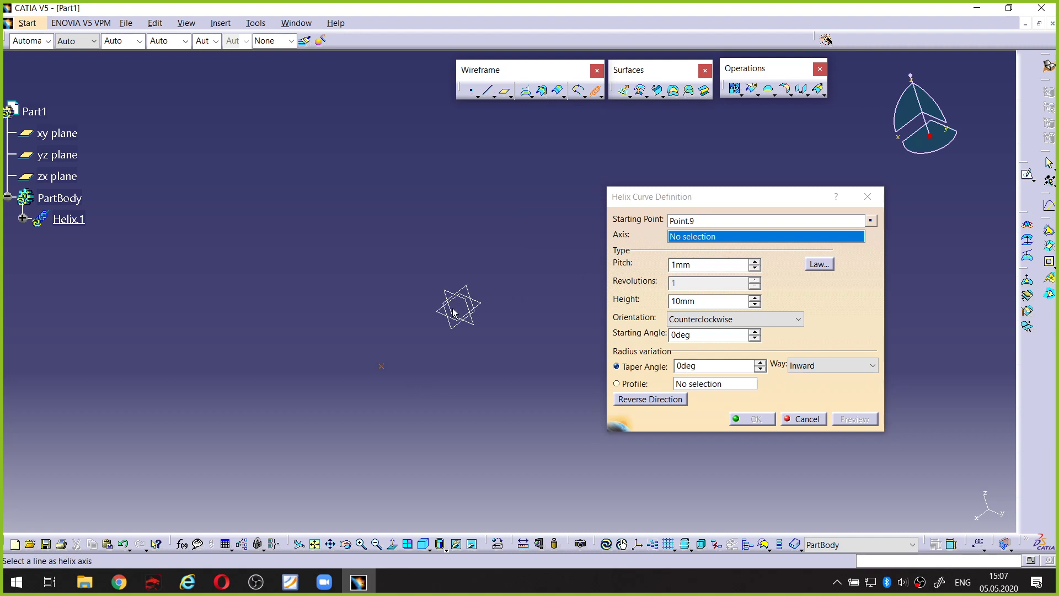
mouse_move(395, 336)
middle_mouse_down()
mouse_move(305, 348)
mouse_move(262, 392)
middle_mouse_up()
key("ctrl+alt+d")
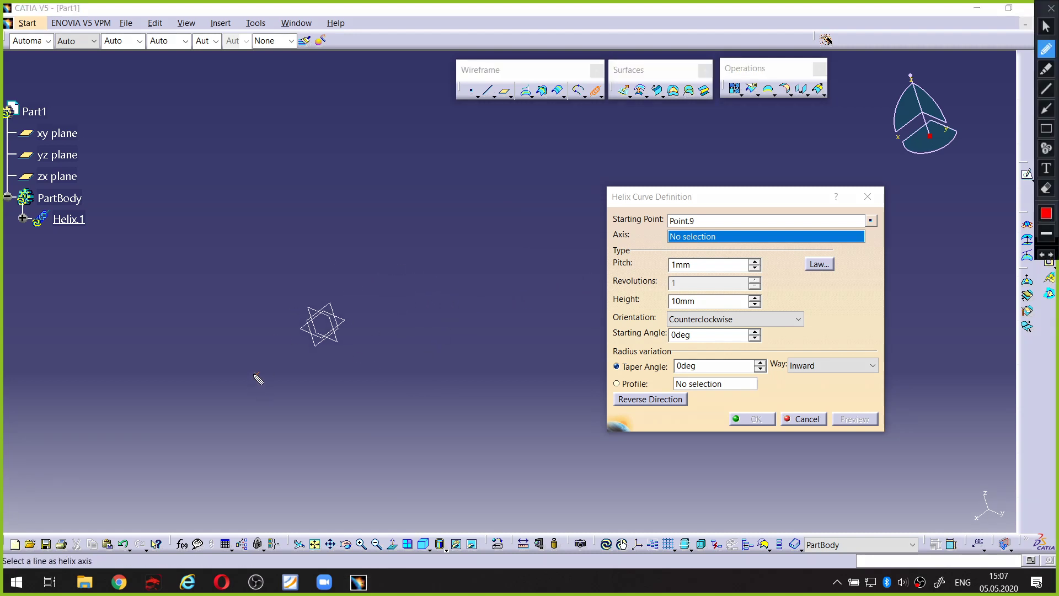
mouse_move(254, 375)
left_mouse_down()
mouse_move(316, 383)
mouse_move(345, 374)
mouse_move(388, 319)
mouse_move(382, 290)
mouse_move(353, 272)
mouse_move(281, 268)
mouse_move(248, 302)
mouse_move(246, 340)
mouse_move(272, 357)
mouse_move(331, 335)
mouse_move(366, 277)
mouse_move(300, 230)
mouse_move(261, 241)
mouse_move(313, 283)
mouse_move(321, 312)
left_mouse_up()
key("ctrl+alt+d")
key("ctrl+alt+d")
key("ctrl+alt+d")
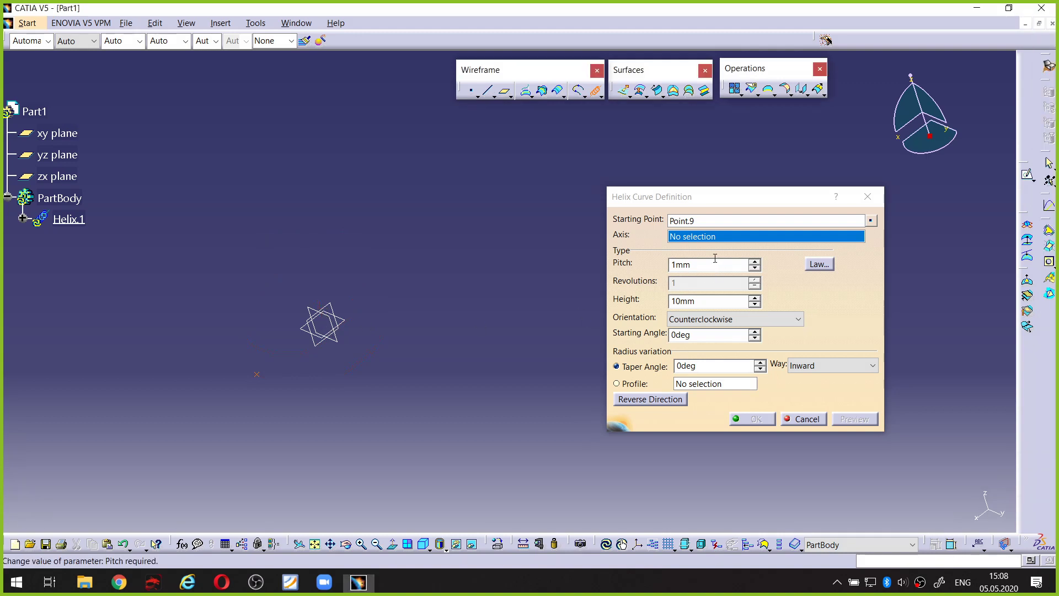
key("ctrl+alt+d")
left_click_drag(612, 241, 645, 246)
key("ctrl+alt+d")
key("ctrl+alt+d")
key("ctrl+alt+d")
right_click(689, 241)
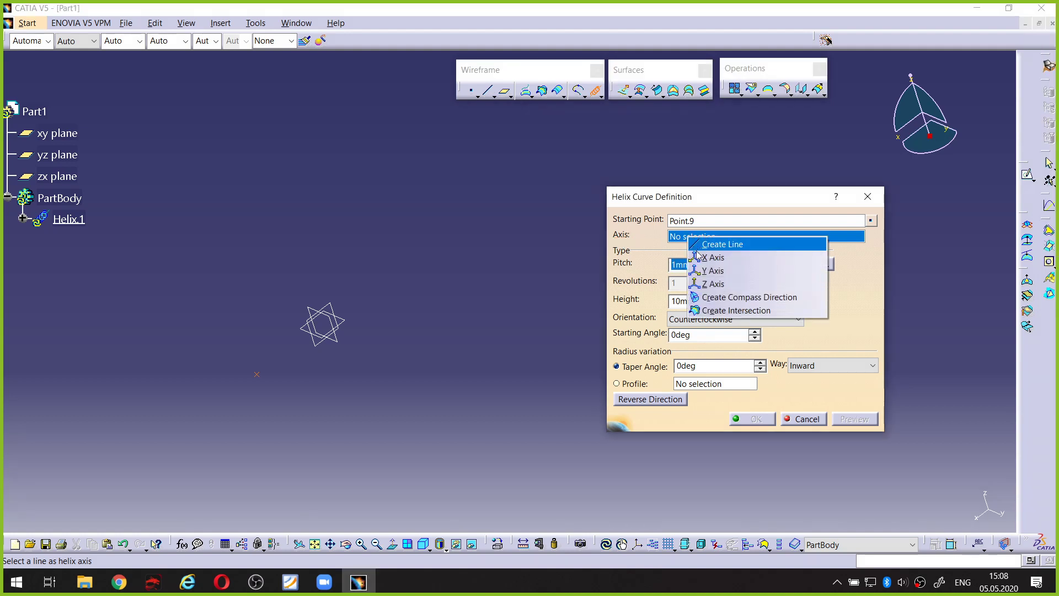
left_click(705, 283)
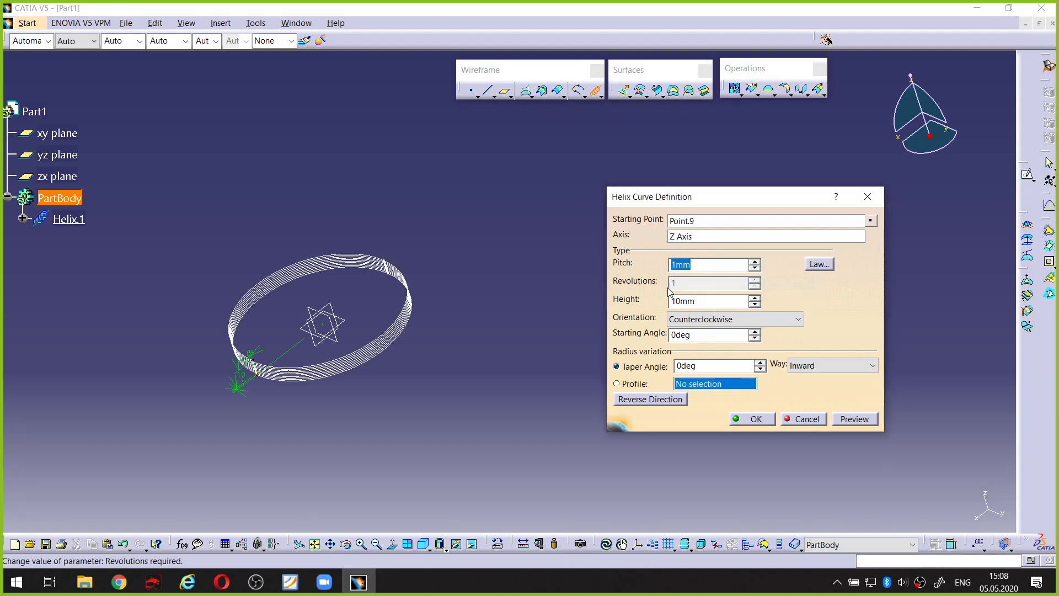
Examine the helix preview from several views together with its pitch and height settings
middle_click_drag(445, 292, 545, 276)
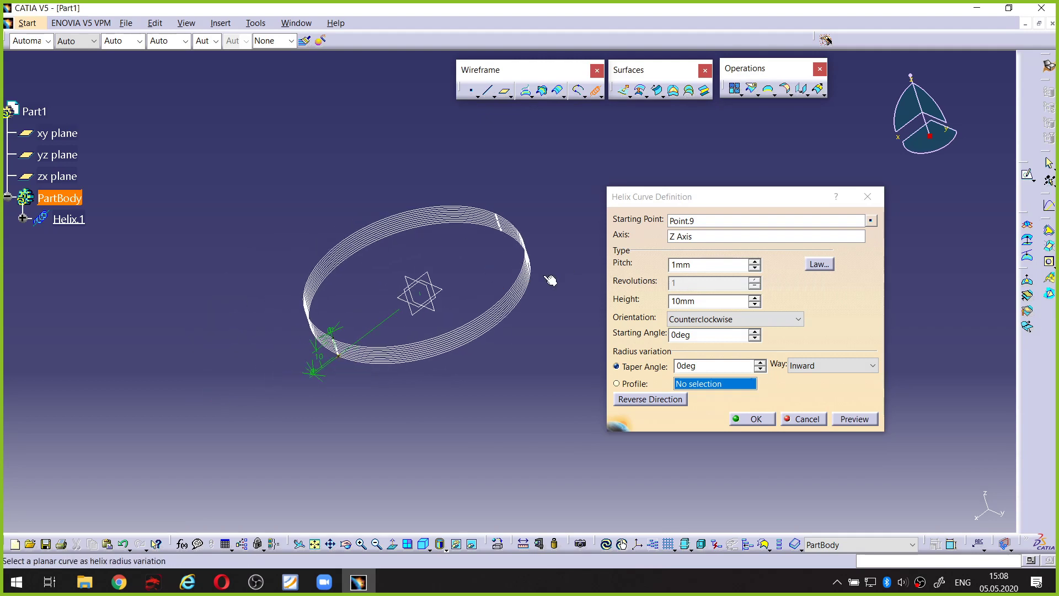
middle_click_drag(416, 329, 395, 307)
middle_click_drag(353, 353, 395, 248)
middle_click_drag(339, 333, 416, 262)
middle_click_drag(415, 262, 368, 295)
left_click_drag(765, 202, 825, 203)
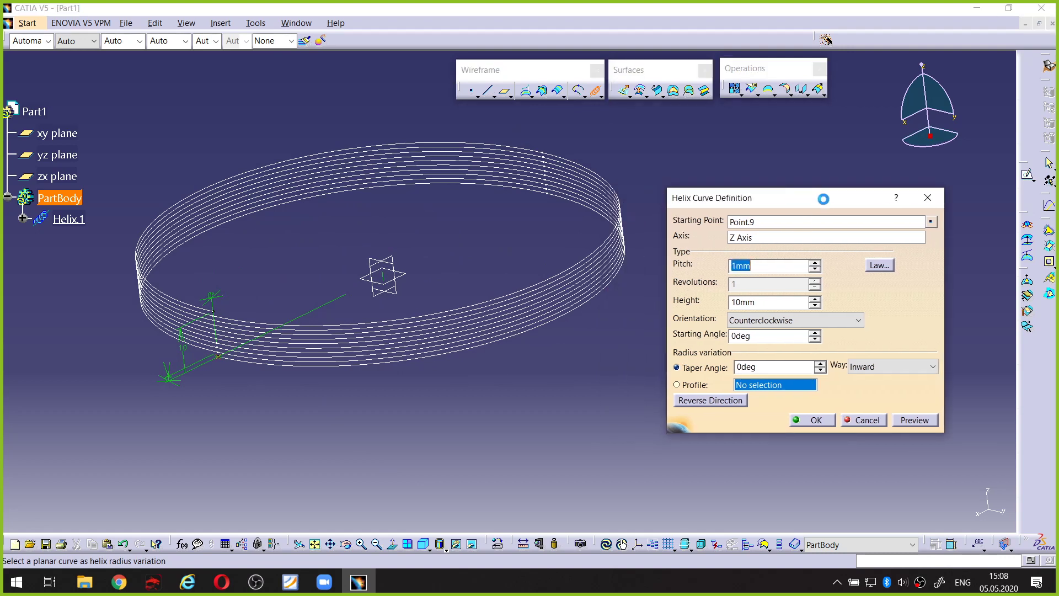
middle_click_drag(362, 289, 401, 258)
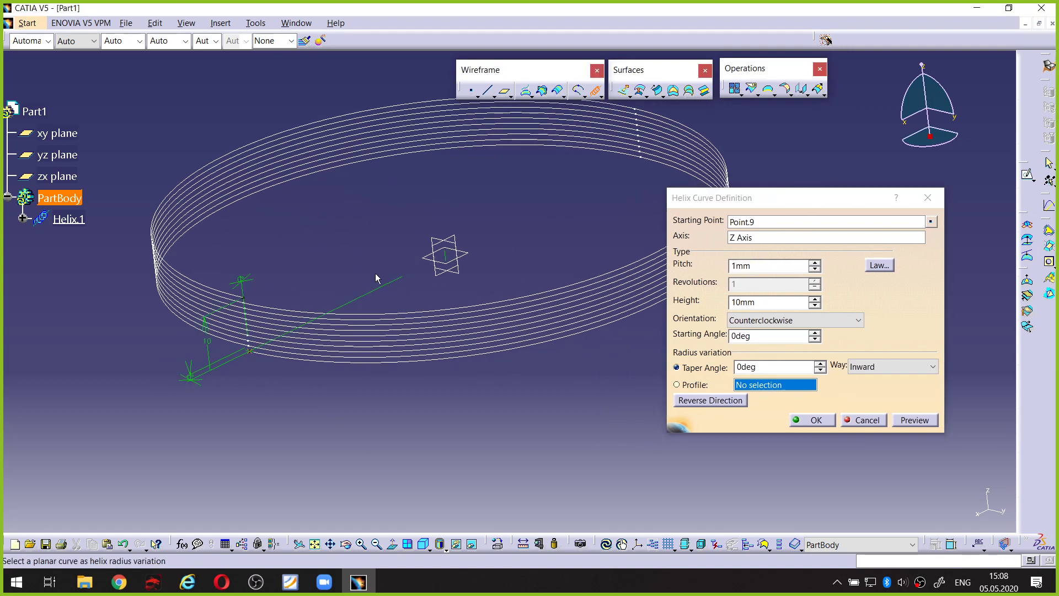
key("ctrl+alt+d")
mouse_move(767, 259)
left_mouse_down()
mouse_move(724, 259)
mouse_move(713, 358)
mouse_move(763, 443)
mouse_move(874, 339)
mouse_move(810, 259)
mouse_move(760, 259)
left_mouse_up()
key("ctrl+alt+d")
key("ctrl+alt+d")
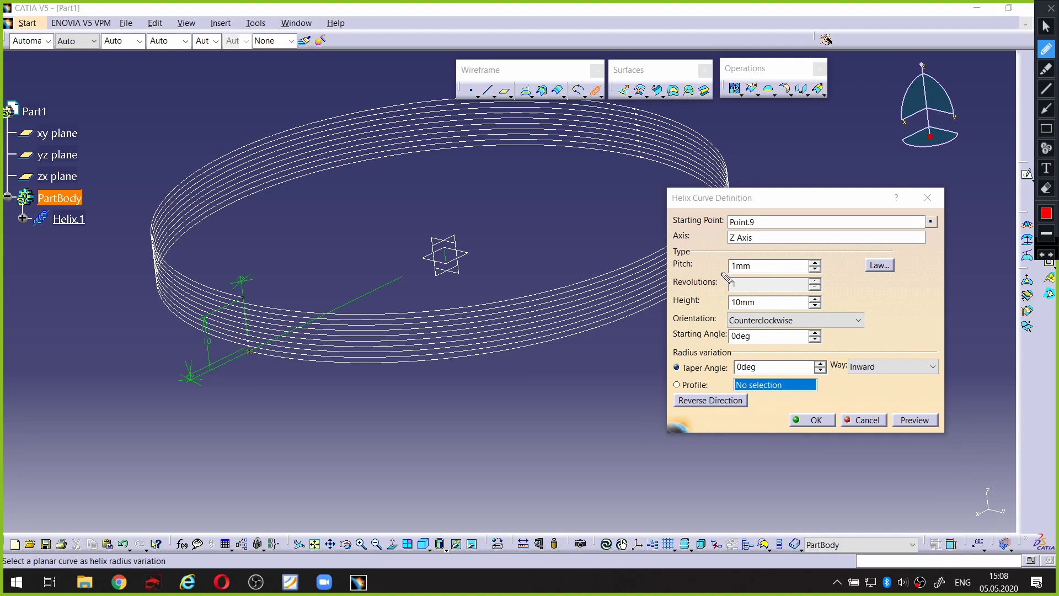
left_click_drag(723, 273, 751, 272)
left_click_drag(678, 309, 723, 309)
key("Escape")
Examine the helix's lowest turns up close around its starting point, together with the pitch setting
middle_click_drag(430, 322, 526, 291)
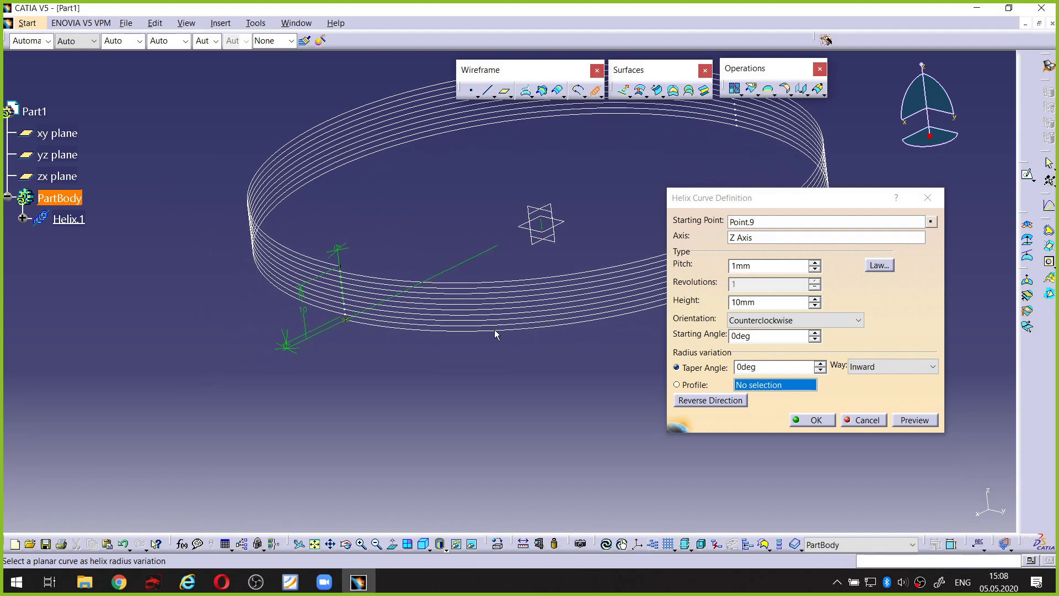
middle_click_drag(339, 361, 290, 321)
middle_click_drag(209, 392, 378, 323)
left_click_drag(758, 269, 725, 266)
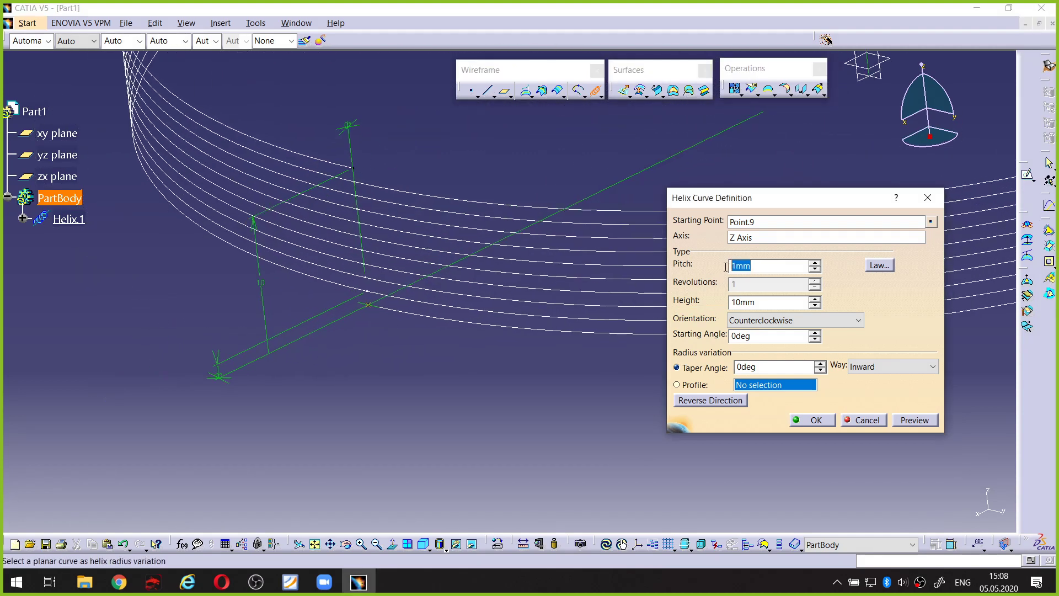
key("ctrl+alt+d")
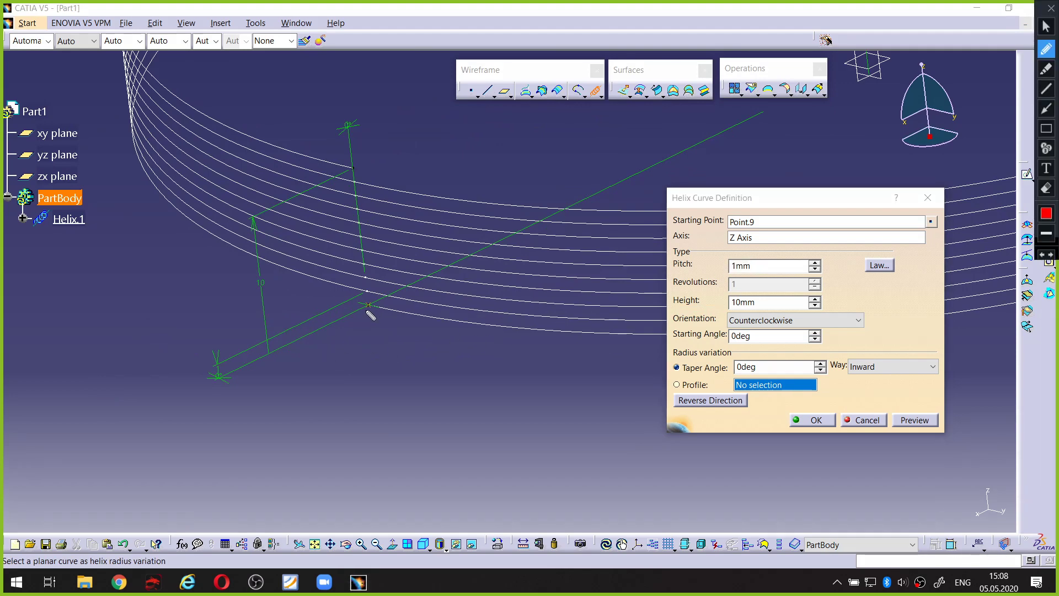
key("Escape")
middle_click_drag(370, 318, 326, 330)
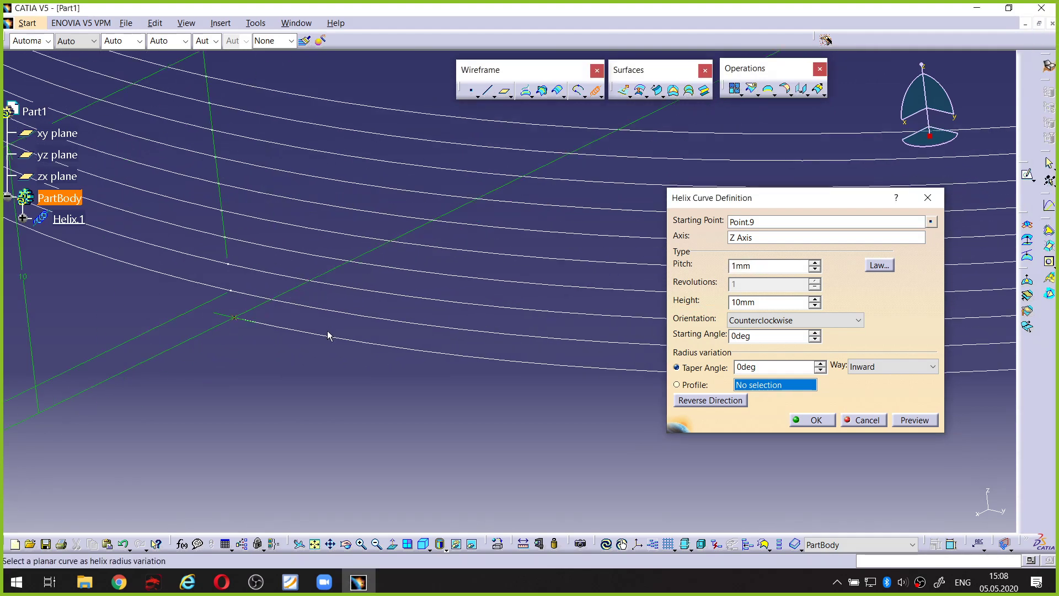
mouse_move(274, 354)
middle_mouse_down()
mouse_move(439, 328)
mouse_move(390, 236)
middle_mouse_up()
Mark the gap between the helix's starting point and the turn directly above it to illustrate the pitch
key("ctrl+alt+d")
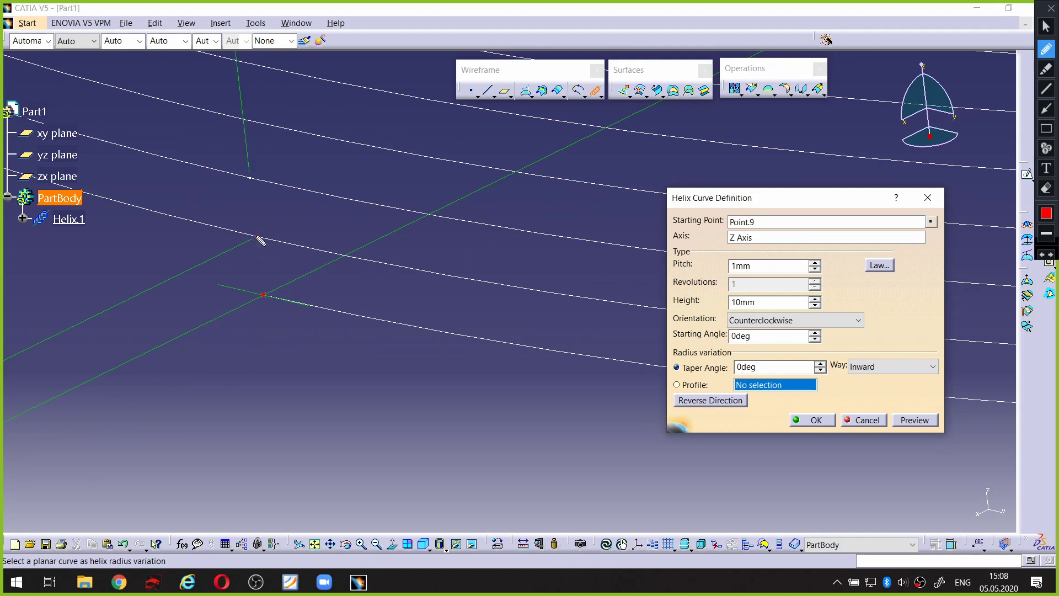
left_click_drag(231, 232, 249, 236)
key("ctrl+alt+d")
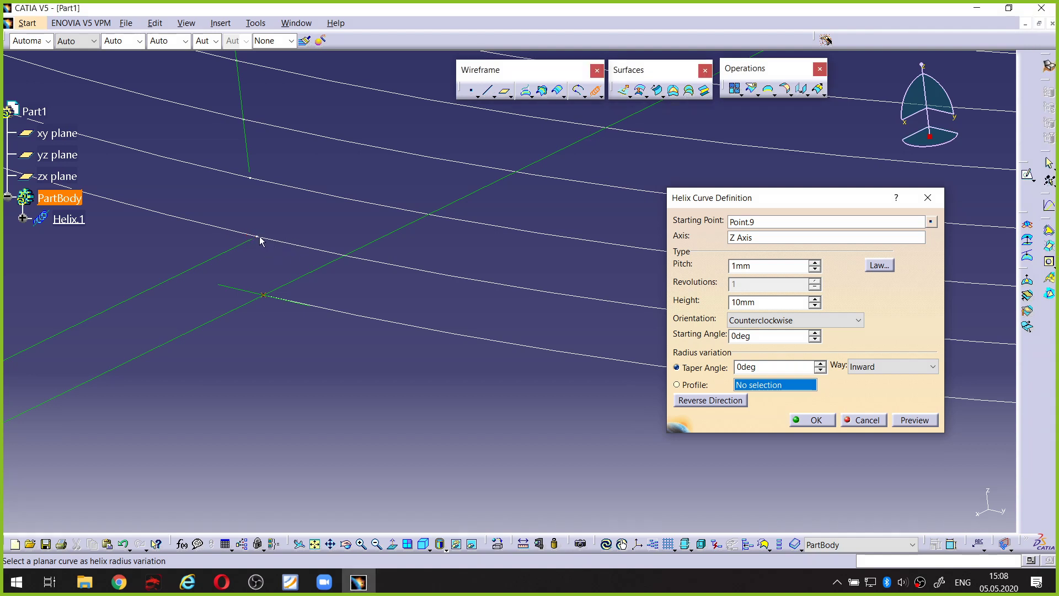
key("ctrl+alt+d")
left_click_drag(257, 237, 267, 300)
key("ctrl+alt+d")
key("ctrl+alt+d")
mouse_move(736, 256)
left_mouse_down()
mouse_move(712, 259)
mouse_move(727, 271)
mouse_move(769, 270)
mouse_move(744, 256)
mouse_move(720, 261)
left_mouse_up()
key("ctrl+alt+d")
Mark the vertical distance between the helix's start and end points to illustrate its overall height
middle_click_drag(573, 255, 458, 316, "ctrl")
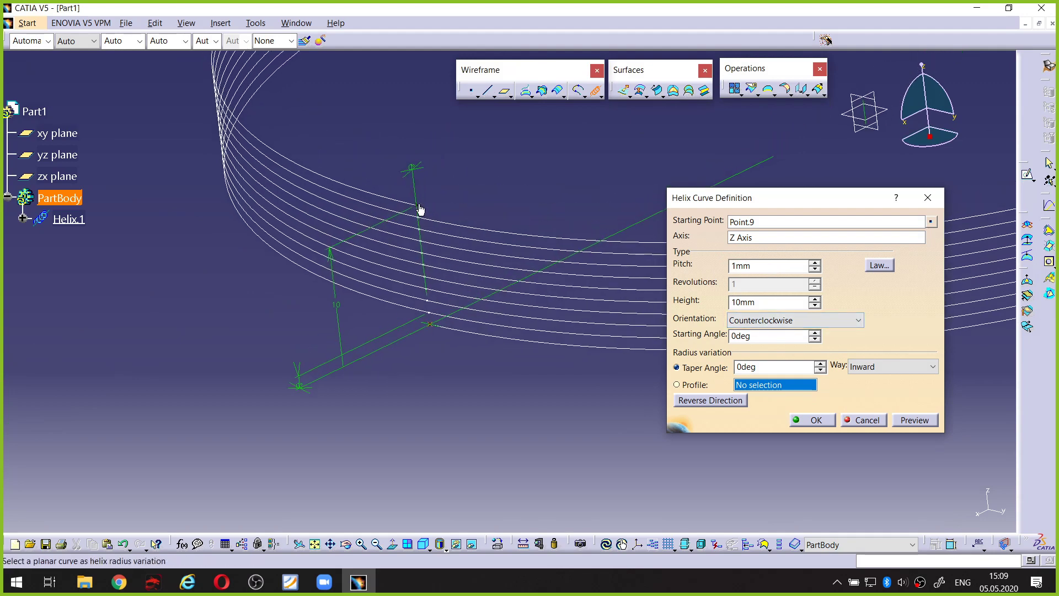
key("ctrl+alt+d")
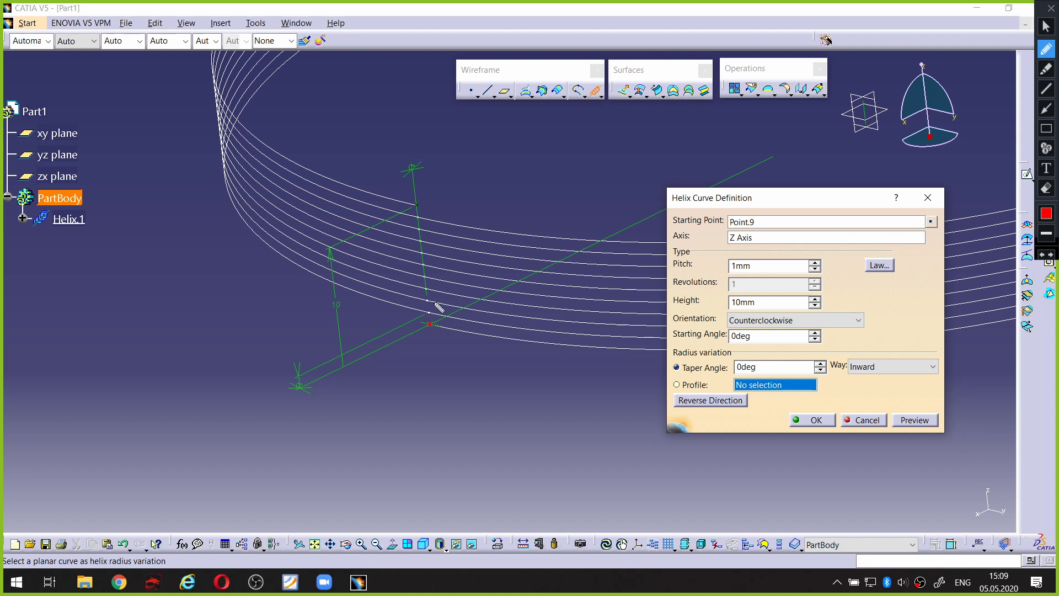
left_click_drag(417, 207, 435, 326)
key("ctrl+alt+d")
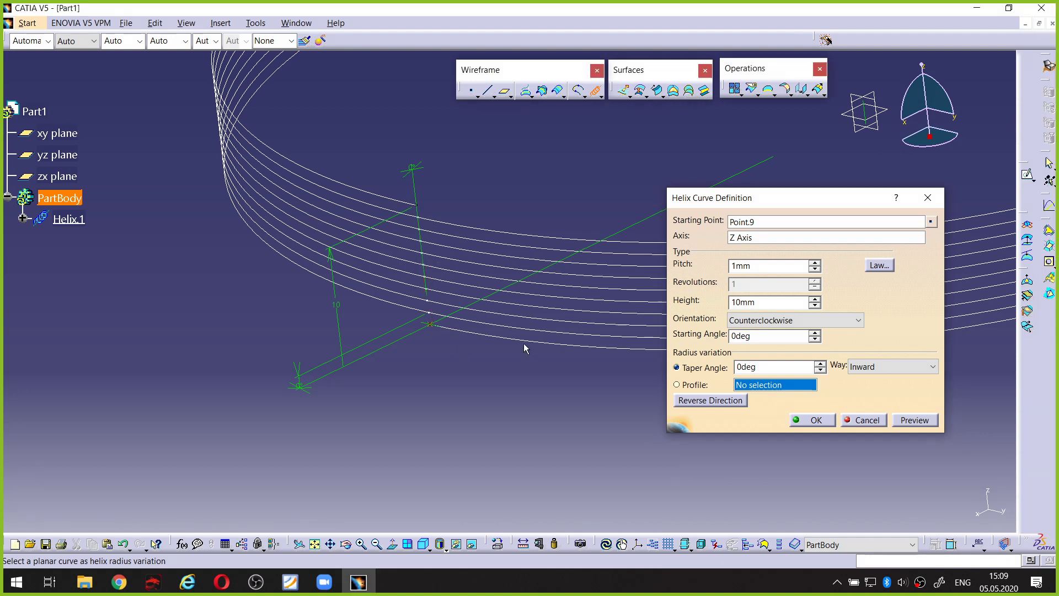
middle_click_drag(474, 275, 401, 366, "ctrl")
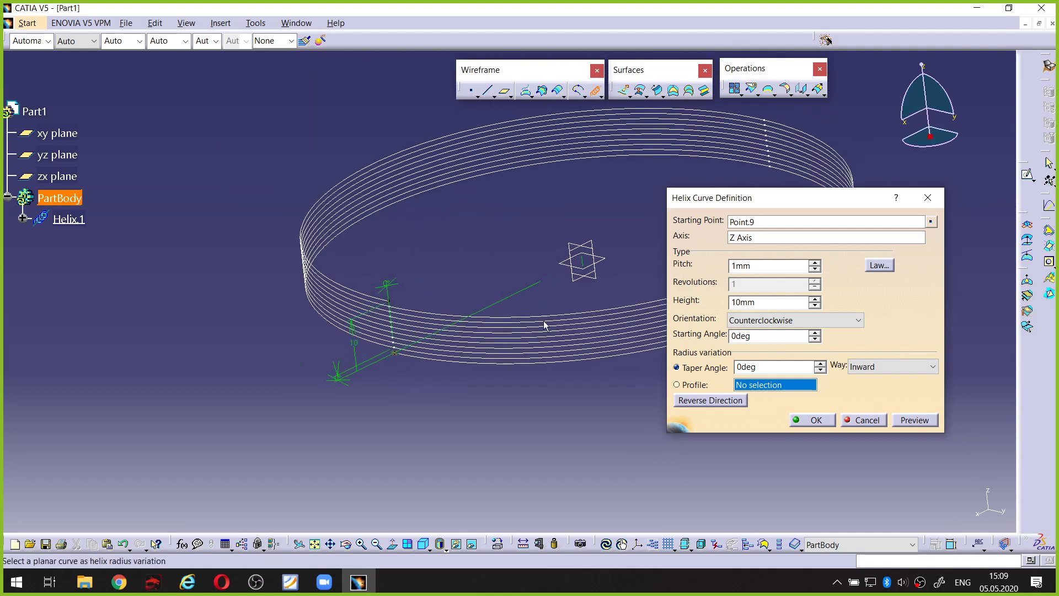
Set the helix's height to 100 mm
middle_click_drag(470, 325, 426, 338)
left_click_drag(770, 305, 635, 303)
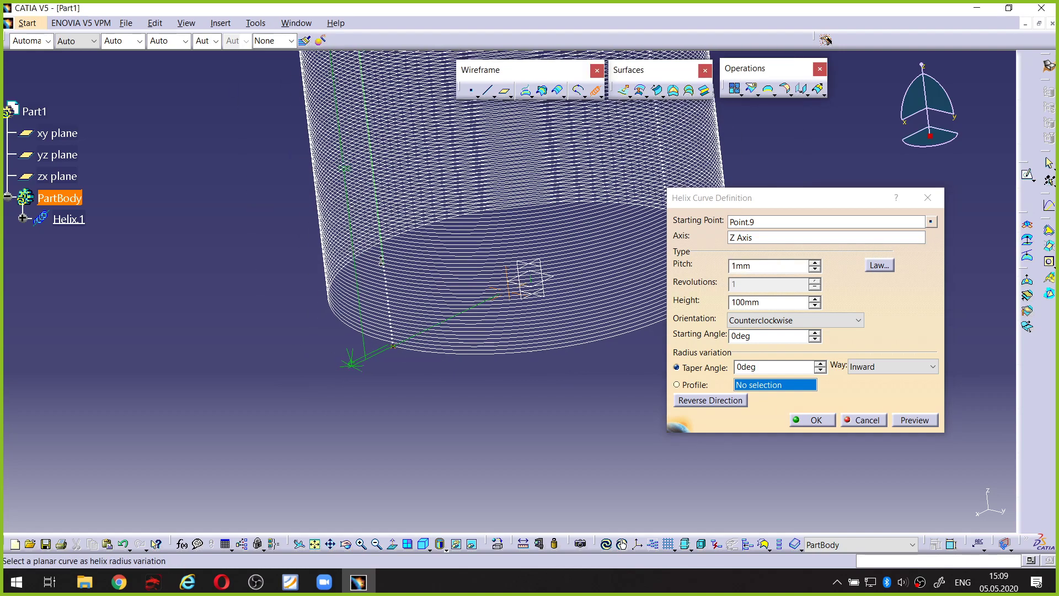
middle_click_drag(381, 261, 365, 249)
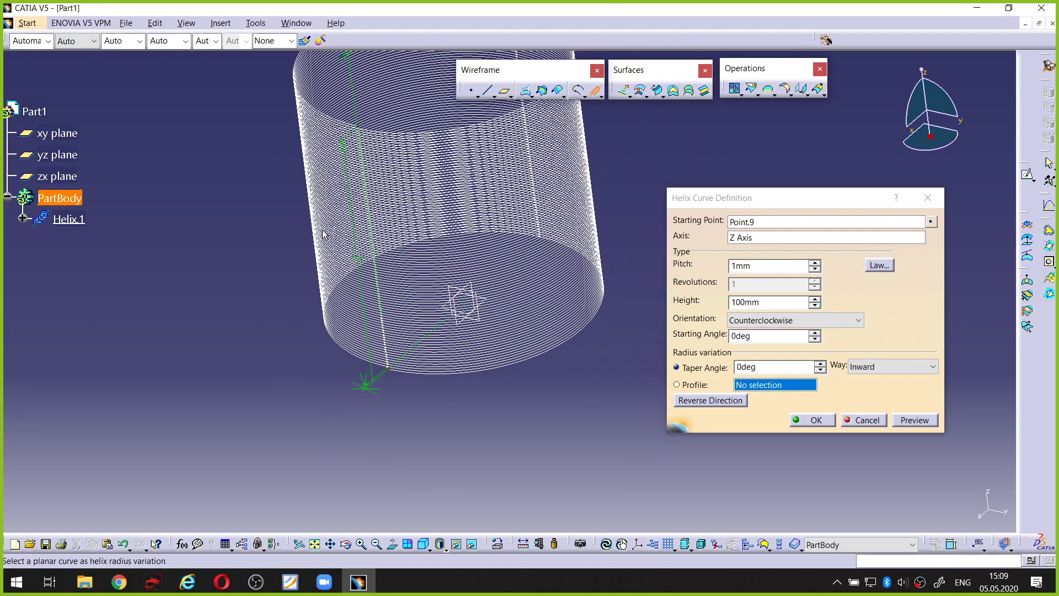
middle_click_drag(416, 223, 519, 331)
Set the helix's pitch to 20 mm and preview the updated curve
left_click(768, 302)
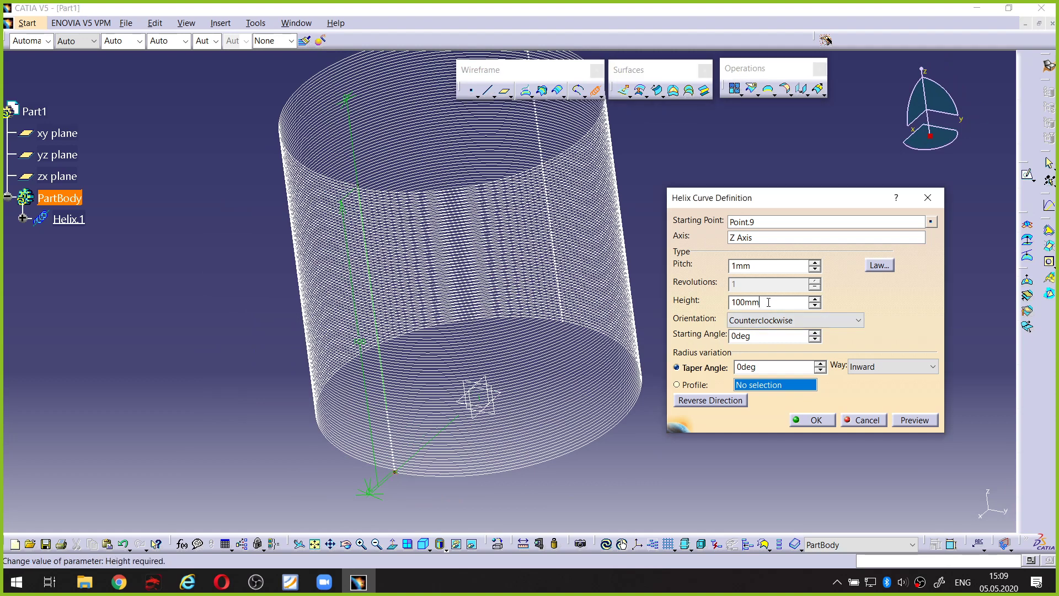
left_click_drag(760, 301, 726, 297)
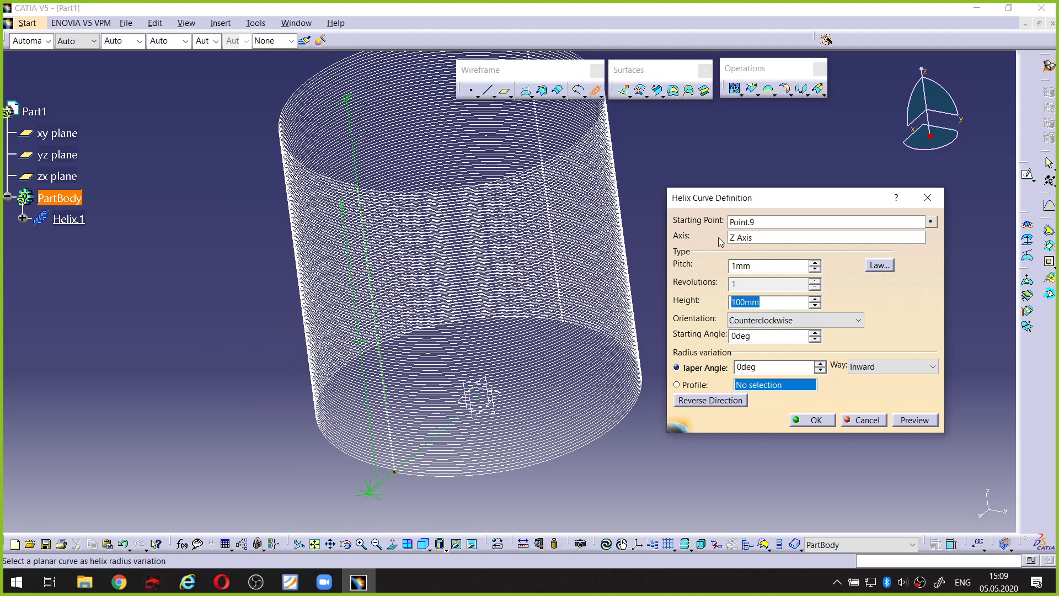
left_click_drag(751, 265, 731, 266)
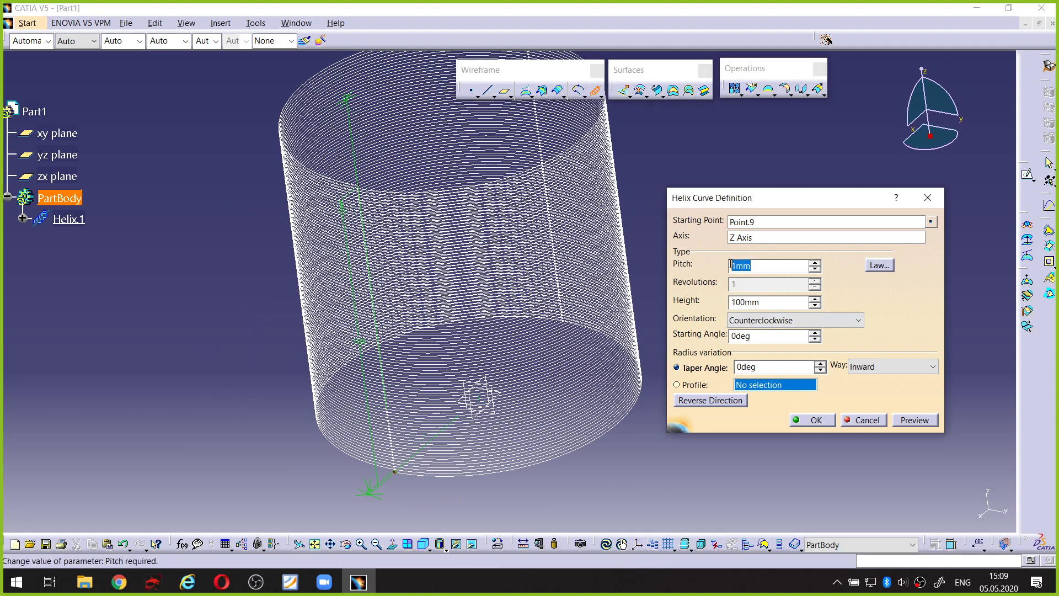
left_click_drag(771, 302, 728, 301)
left_click_drag(762, 266, 710, 267)
left_click_drag(767, 266, 727, 267)
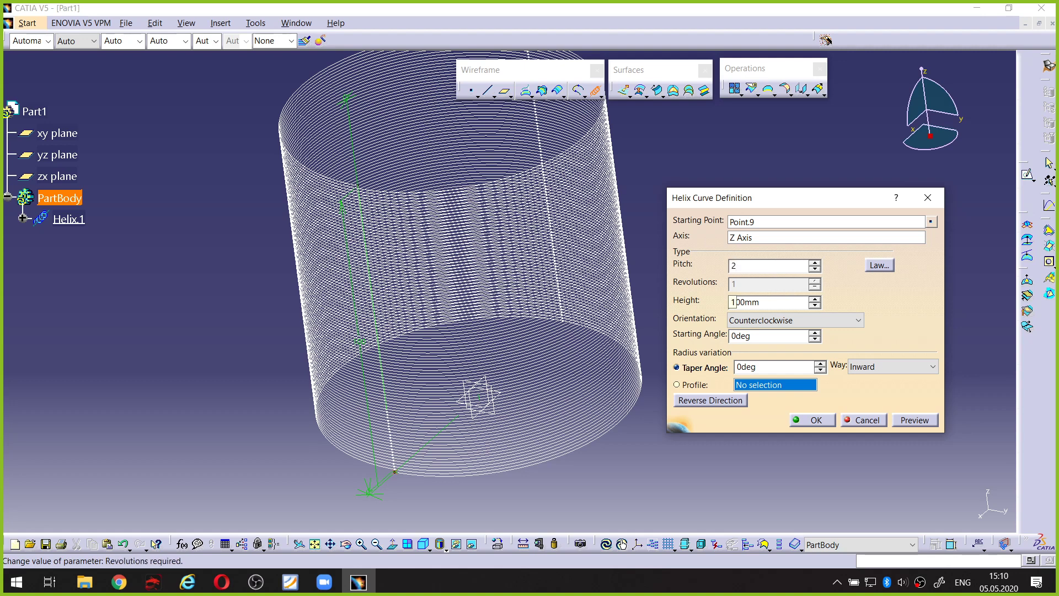
type("20")
left_click(914, 419)
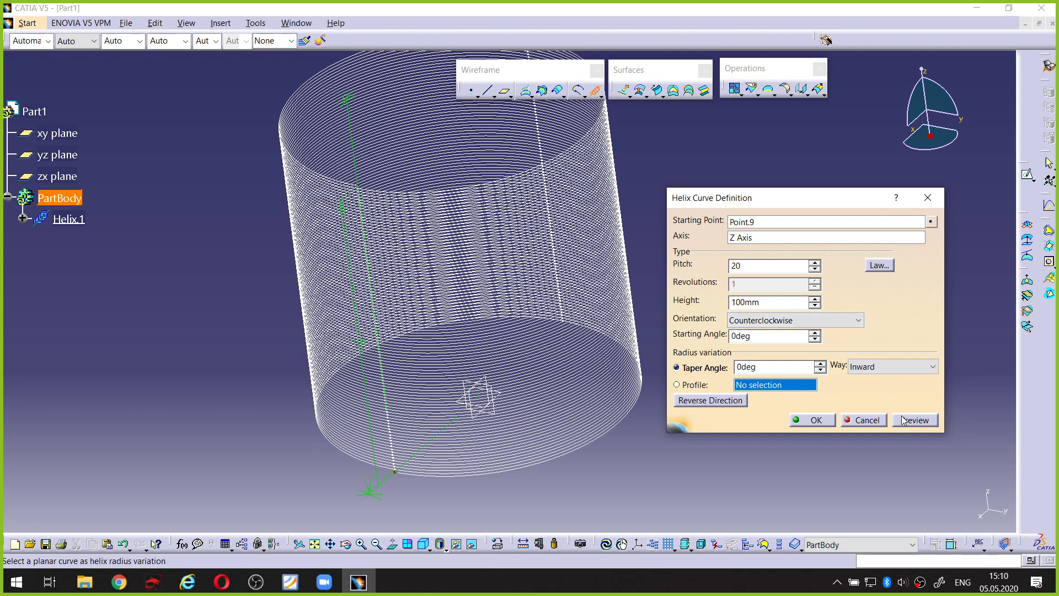
Mark the spacing between successive turns along the helix with red strokes to illustrate the 20 mm pitch
middle_click_drag(437, 266, 363, 327)
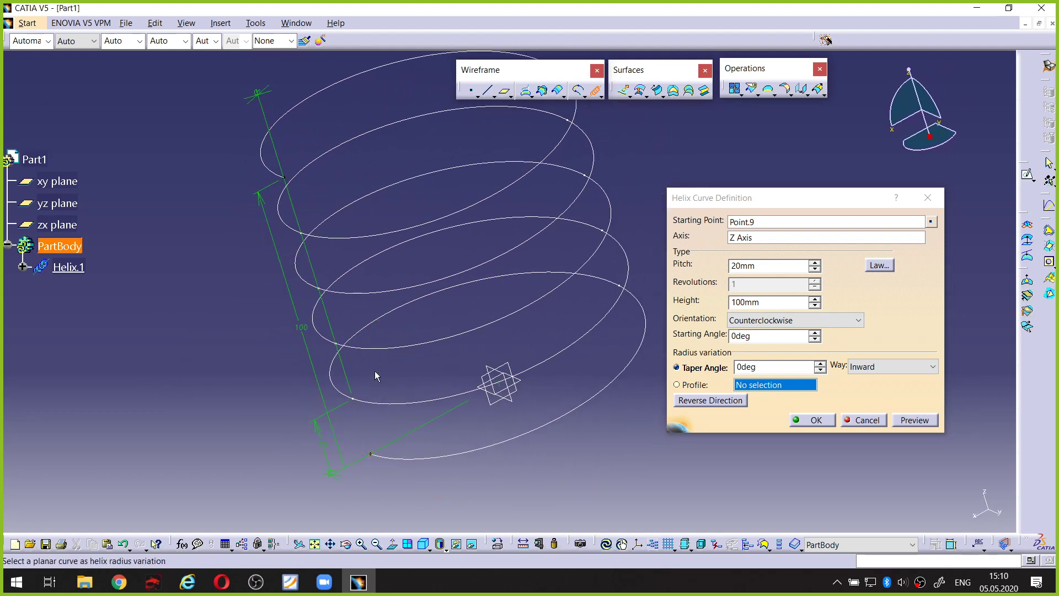
key("ctrl+alt+d")
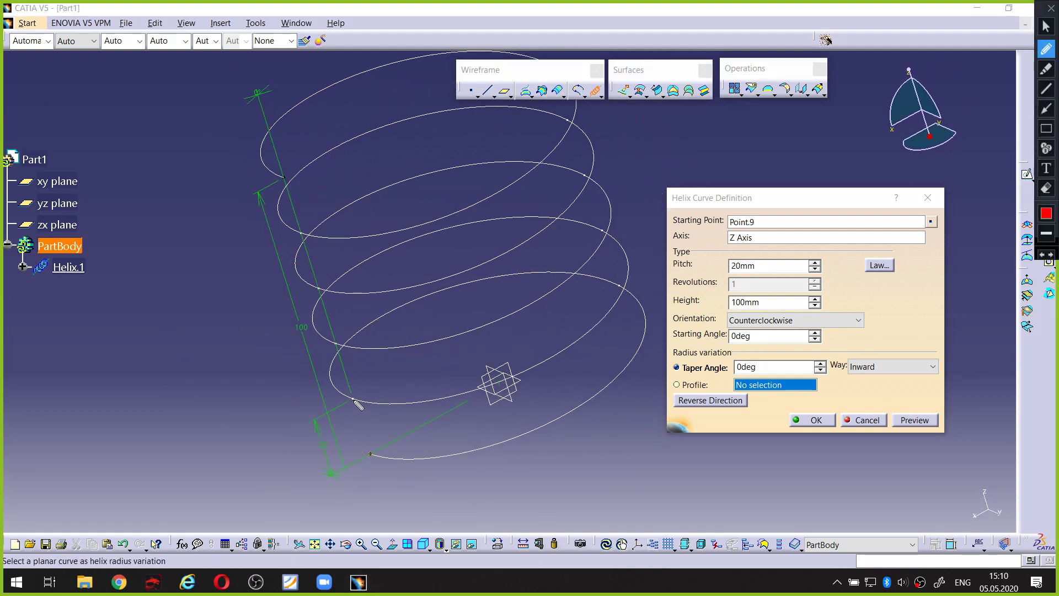
left_click_drag(369, 454, 352, 399)
key("ctrl+alt+d")
key("ctrl+alt+d")
mouse_move(354, 396)
left_mouse_down()
mouse_move(343, 368)
mouse_move(368, 243)
left_mouse_up()
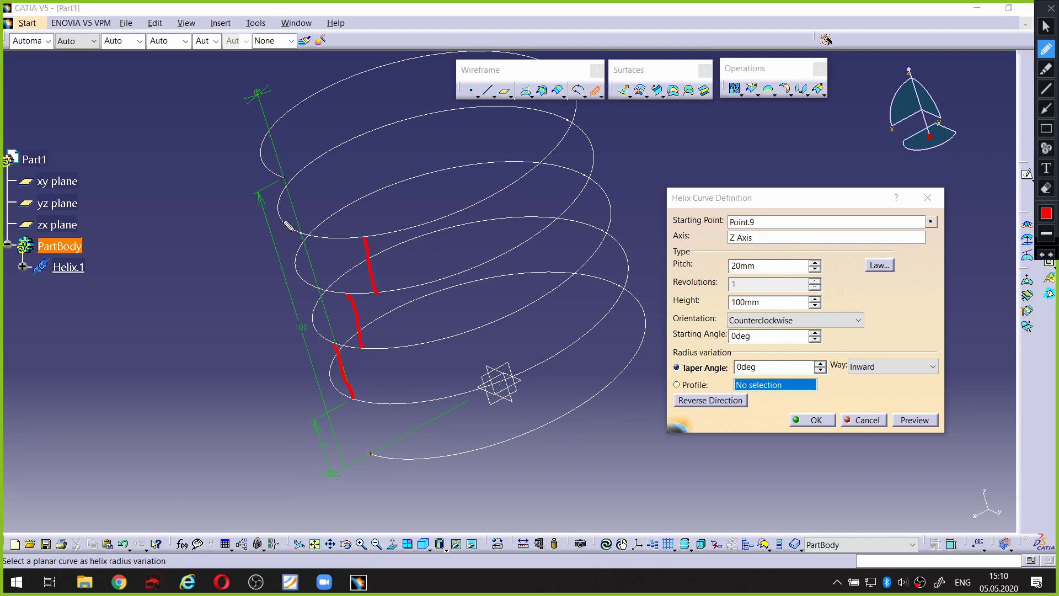
left_click_drag(305, 166, 292, 109)
key("Escape")
middle_click_drag(434, 249, 408, 305)
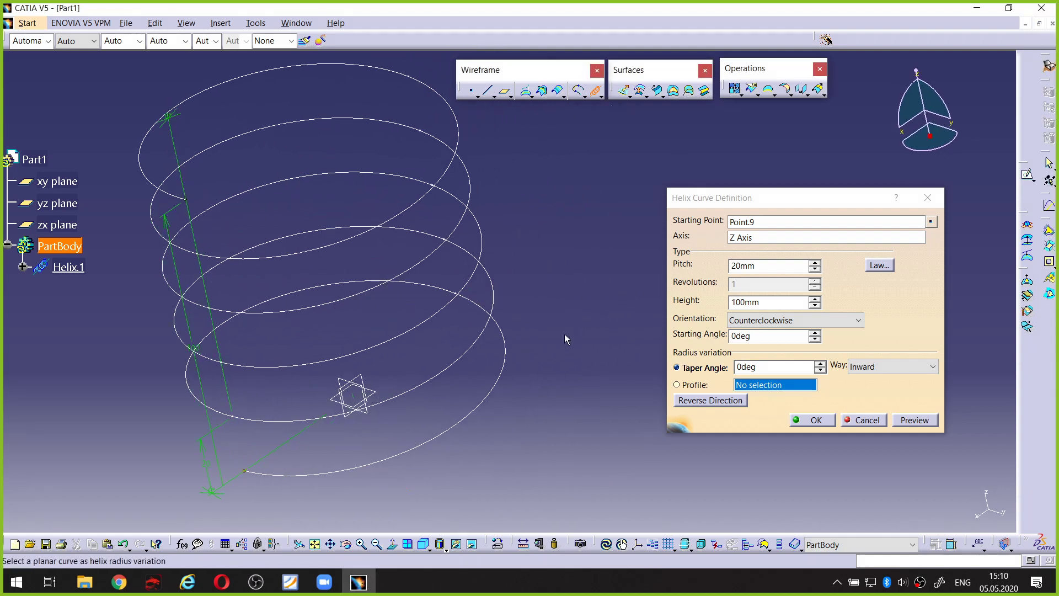
Change the helix's orientation to Clockwise and check the direction of its turns
key("ctrl+alt+d")
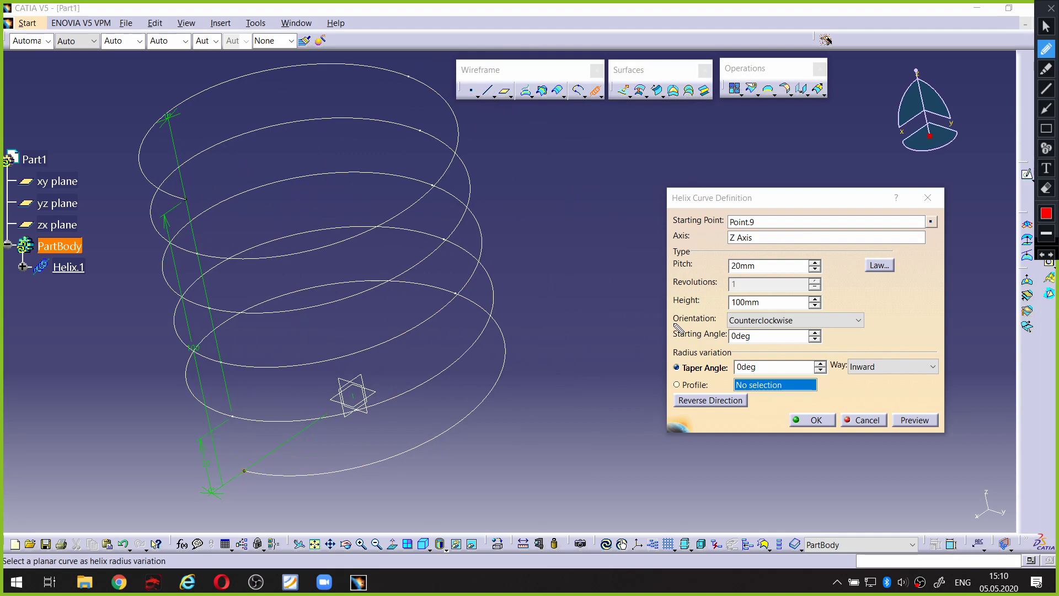
left_click_drag(674, 325, 706, 324)
key("Escape")
middle_click_drag(442, 282, 486, 264)
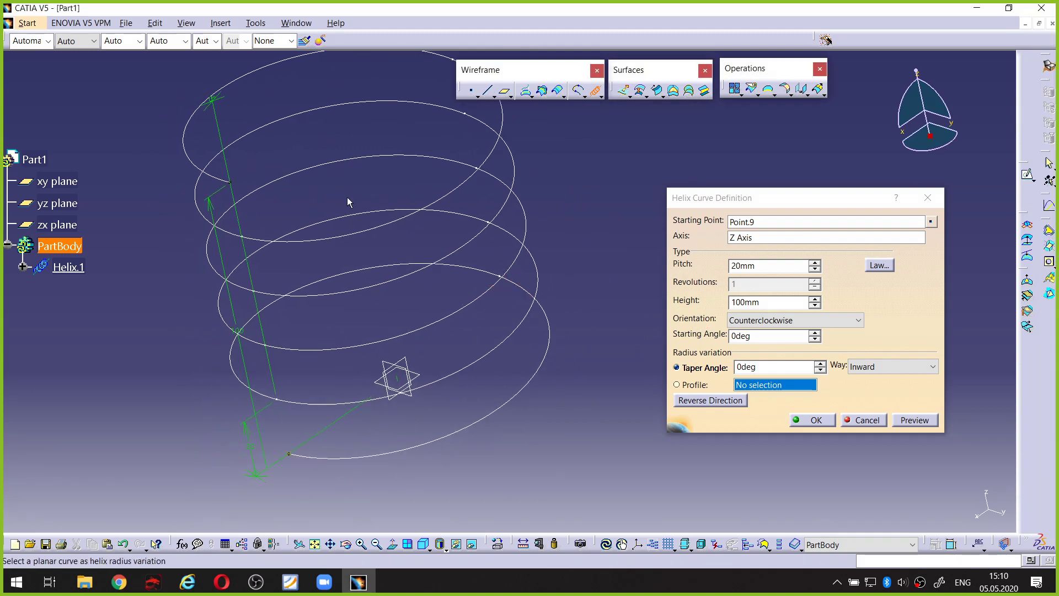
middle_click_drag(348, 199, 419, 353)
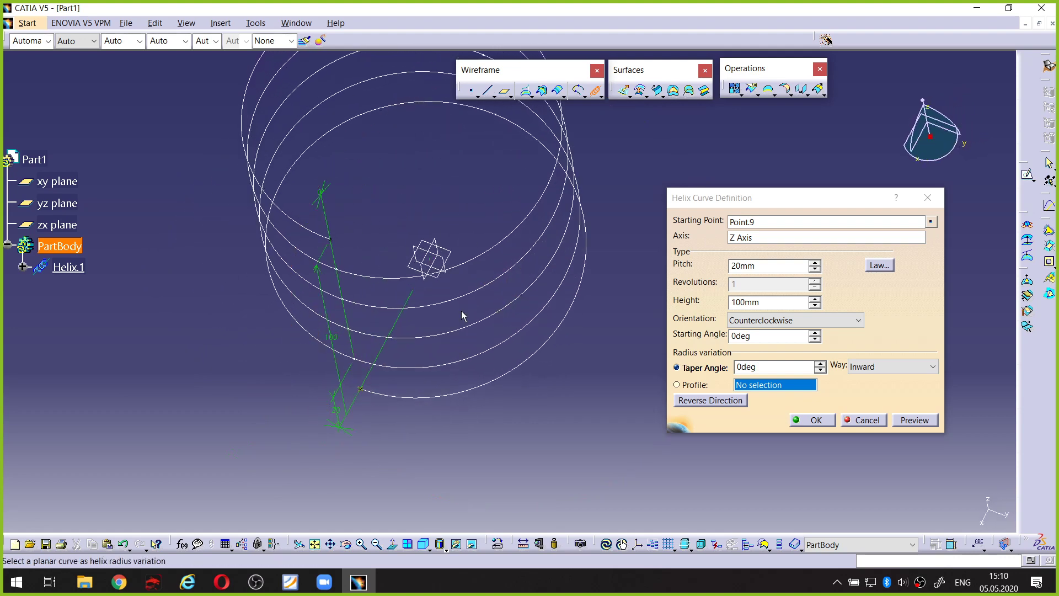
left_click(777, 323)
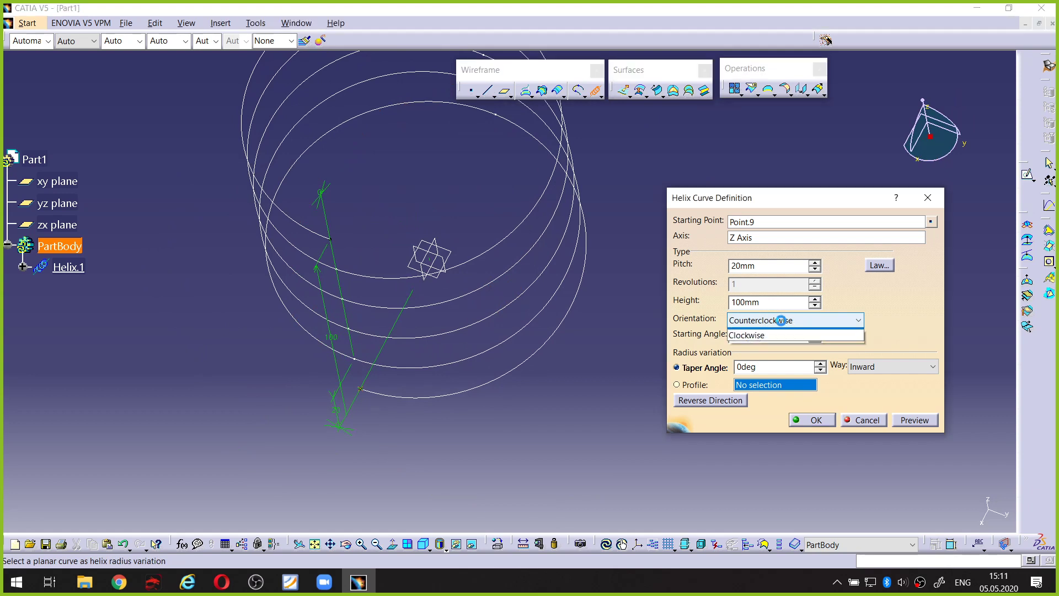
left_click(783, 346)
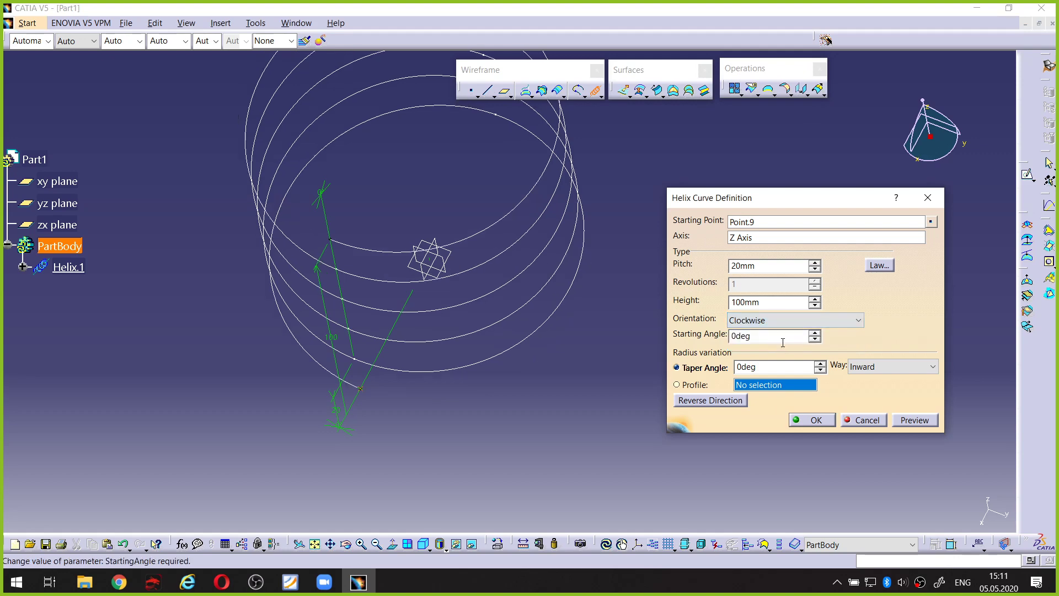
middle_click_drag(407, 285, 420, 255)
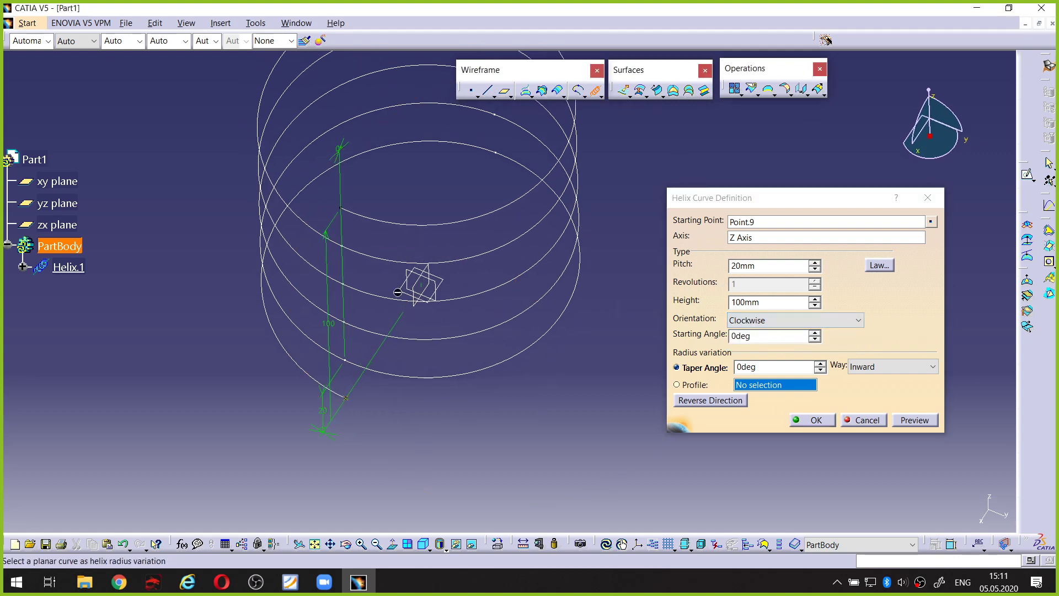
scroll(377, 395, "up", 1)
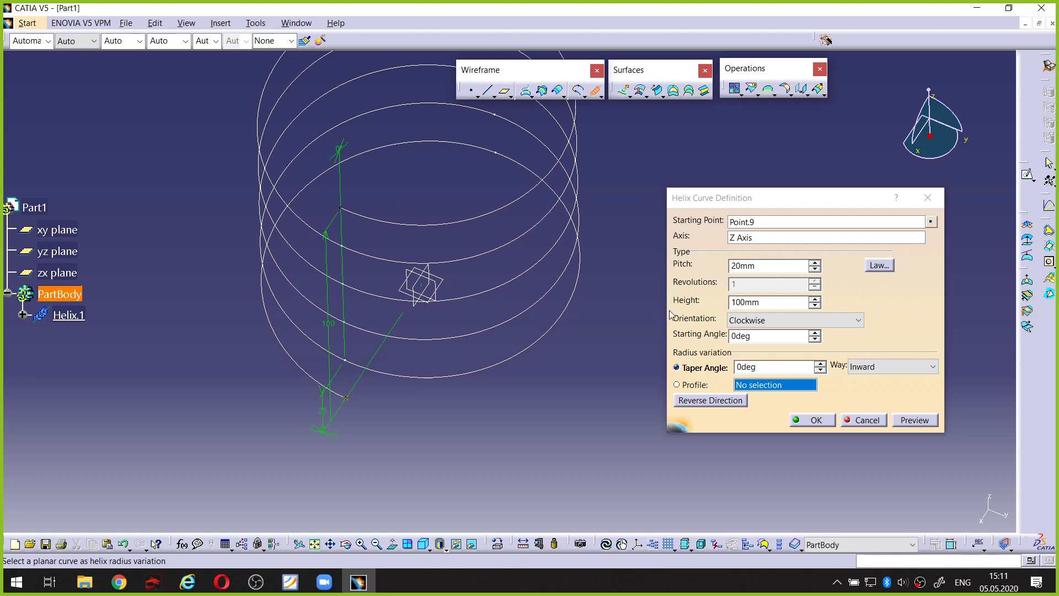
middle_click_drag(546, 318, 573, 369)
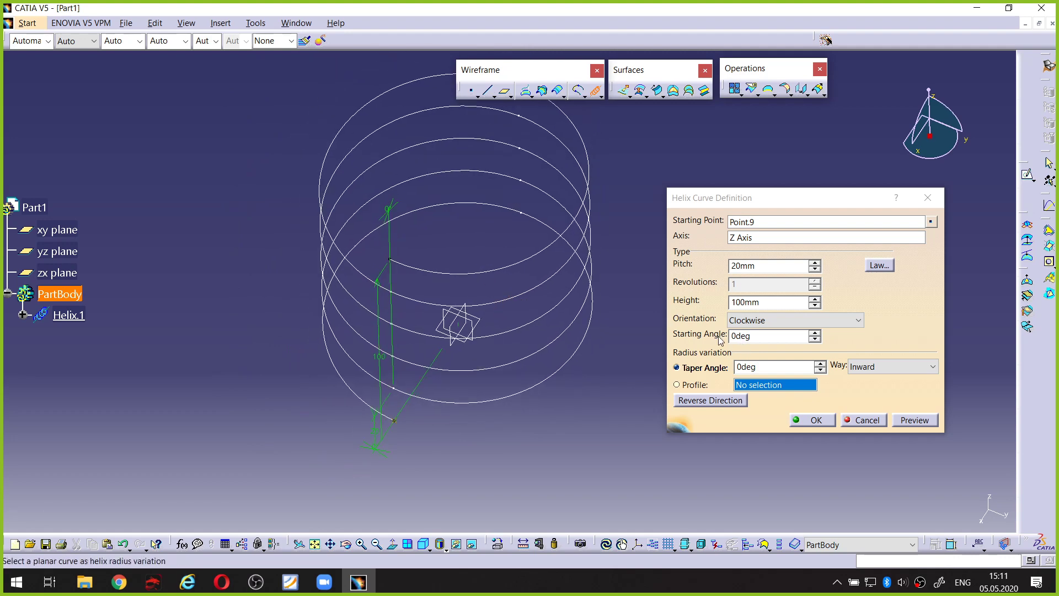
Highlight the starting angle setting and display the helix in the standard front view
key("ctrl+alt+d")
mouse_move(677, 340)
left_mouse_down()
mouse_move(738, 346)
mouse_move(714, 350)
left_mouse_up()
key("ctrl+alt+d")
middle_click_drag(440, 369, 481, 286)
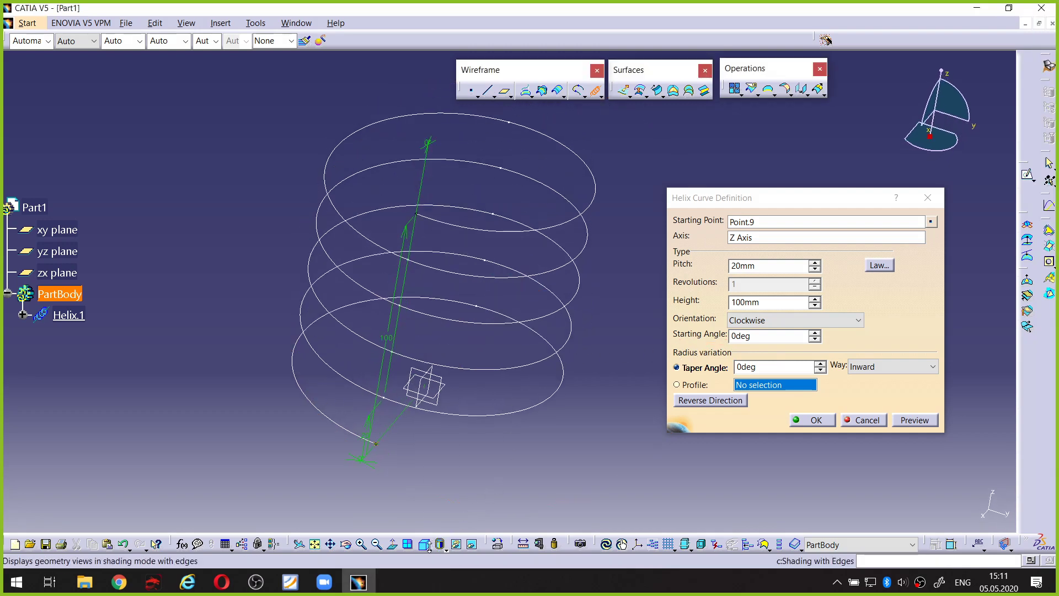
left_click(427, 547)
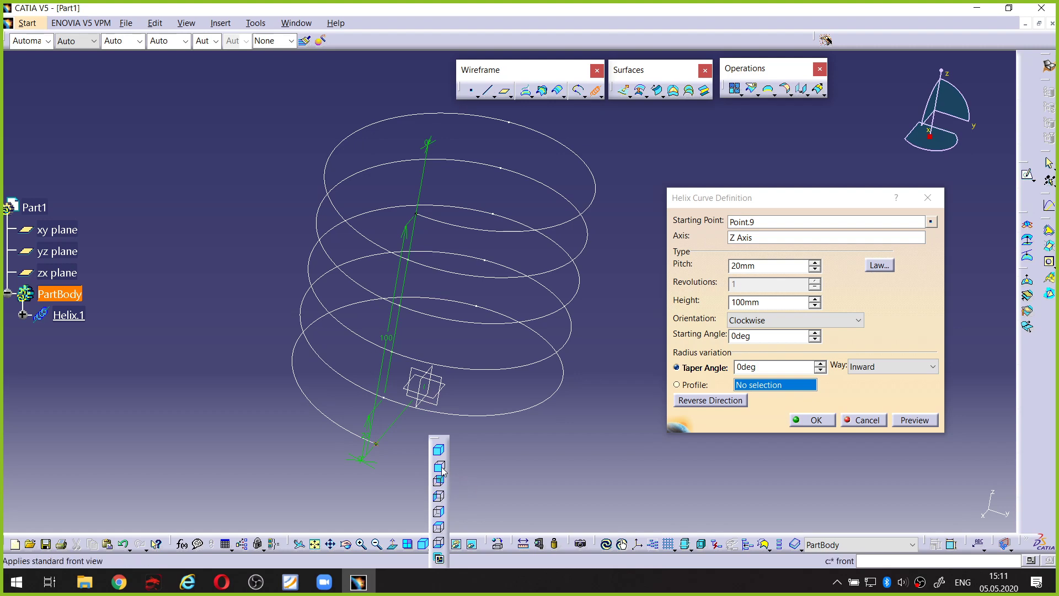
left_click(440, 467)
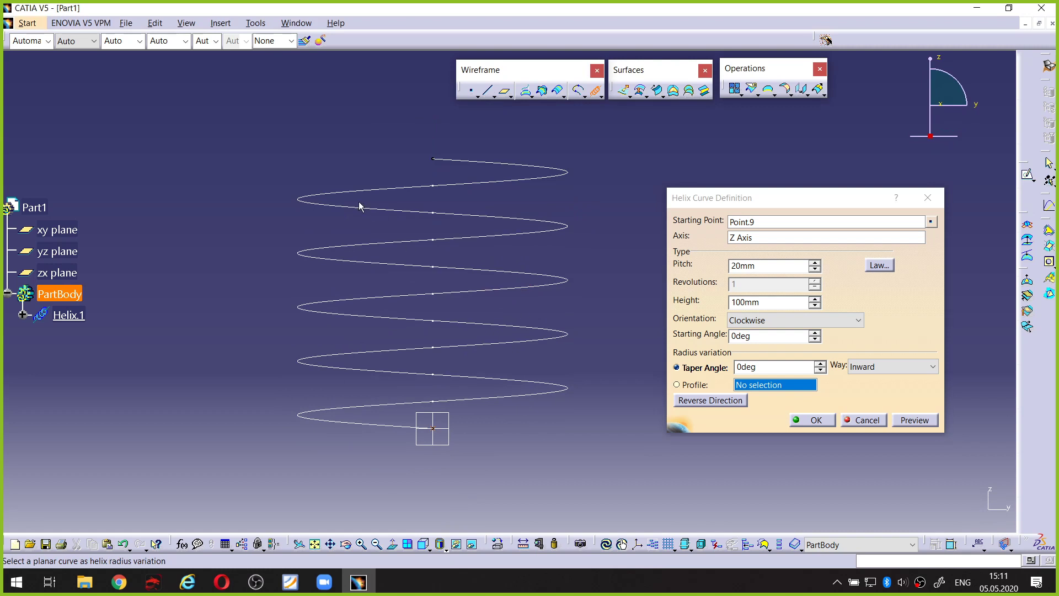
Mark both outer sides of the helix with vertical red lines in the front view
key("ctrl+alt+d")
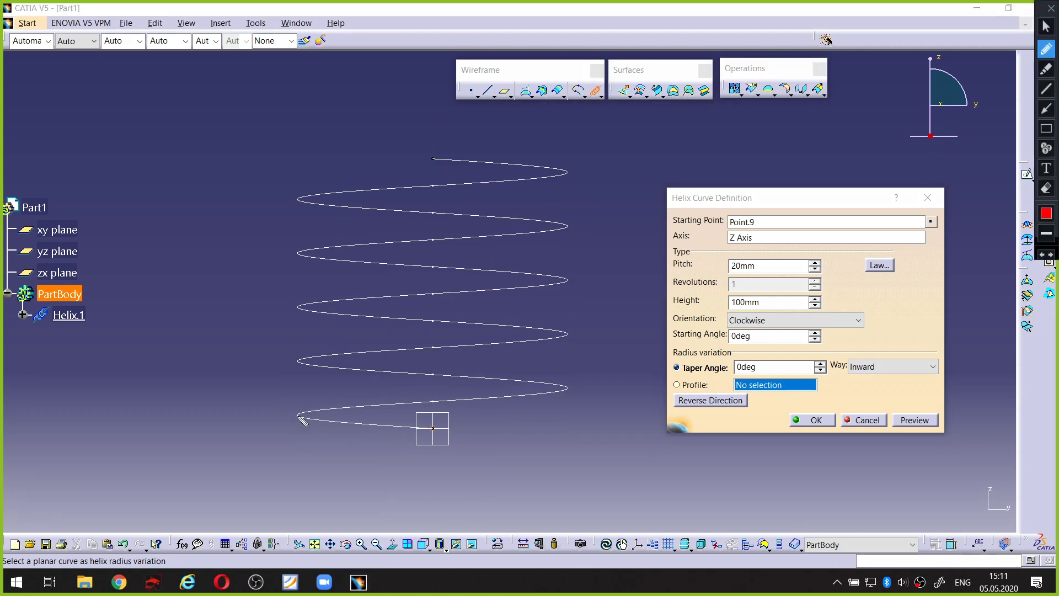
left_click_drag(298, 417, 297, 176)
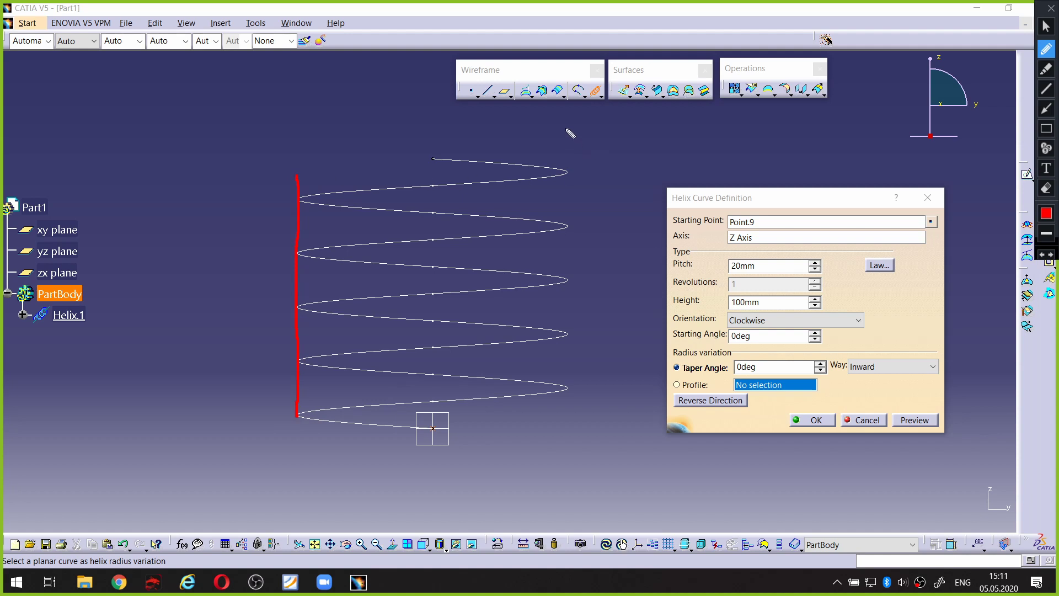
left_click_drag(567, 125, 569, 380)
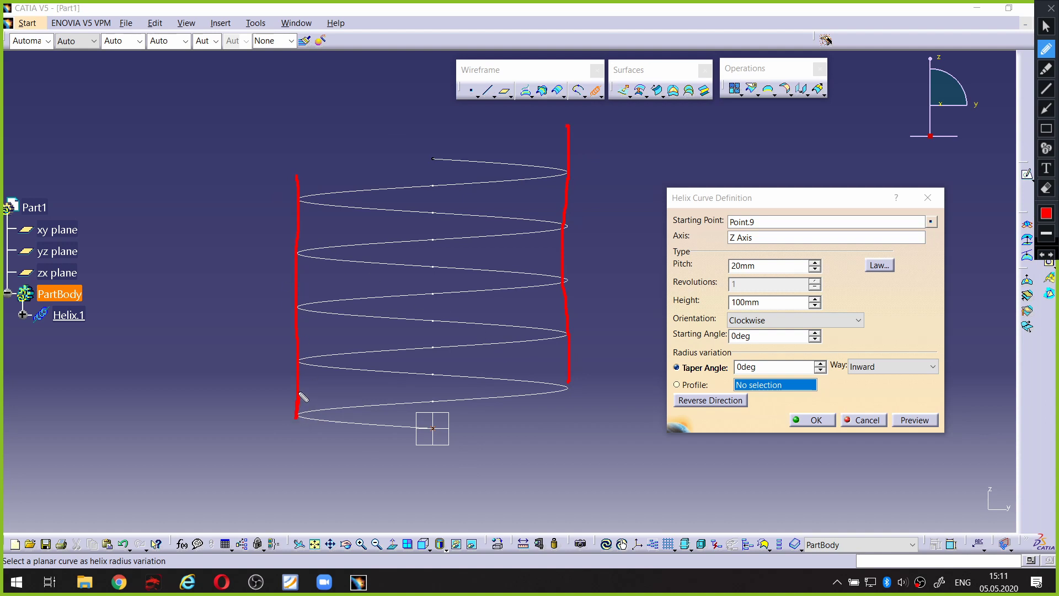
Trace more red strokes along both outer sides of the helix and clear the annotations
left_click_drag(300, 394, 298, 174)
left_click_drag(571, 130, 574, 306)
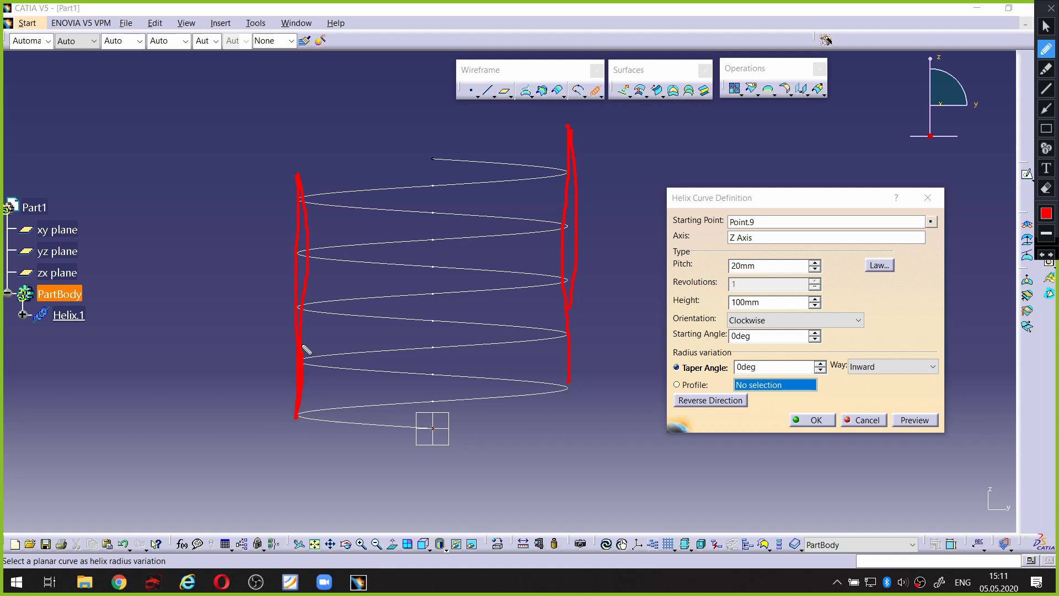
left_click_drag(292, 272, 290, 205)
left_click_drag(548, 145, 549, 153)
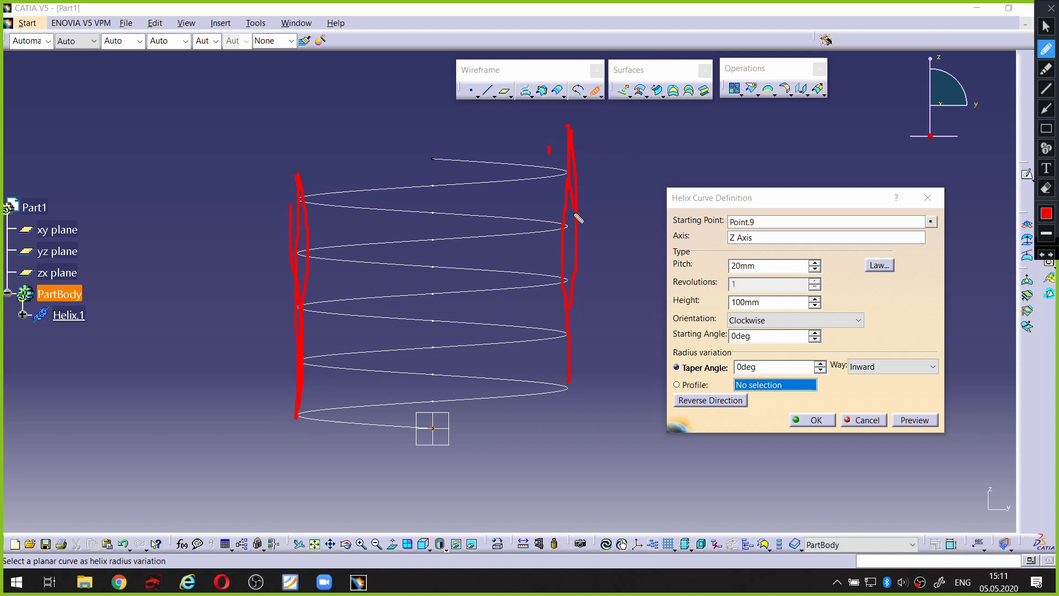
key("Escape")
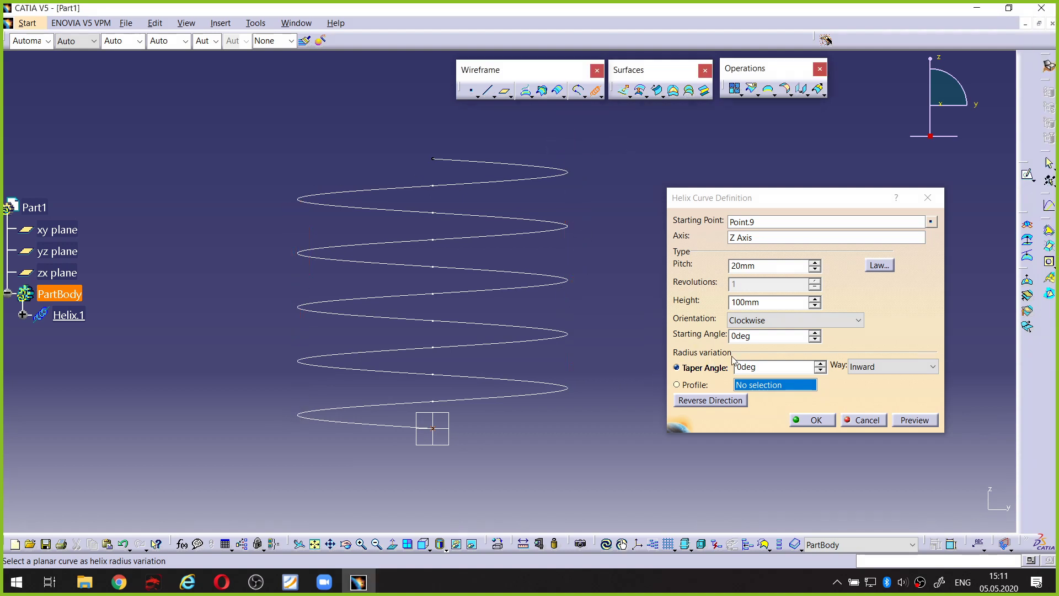
Set the helix's starting angle to 5 deg and preview it in a tilted 3D view
left_click(764, 337)
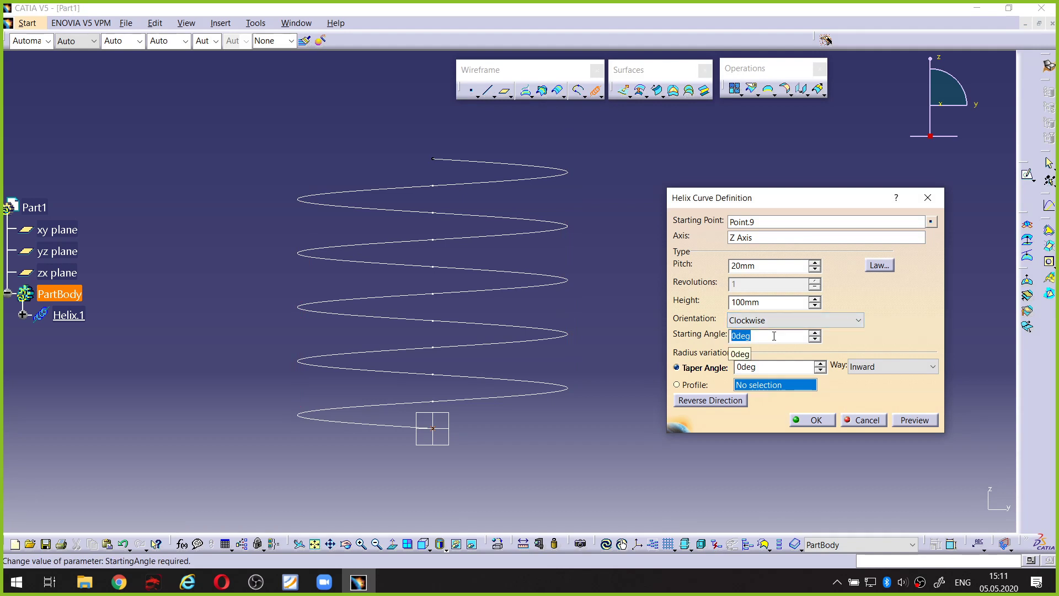
type("5")
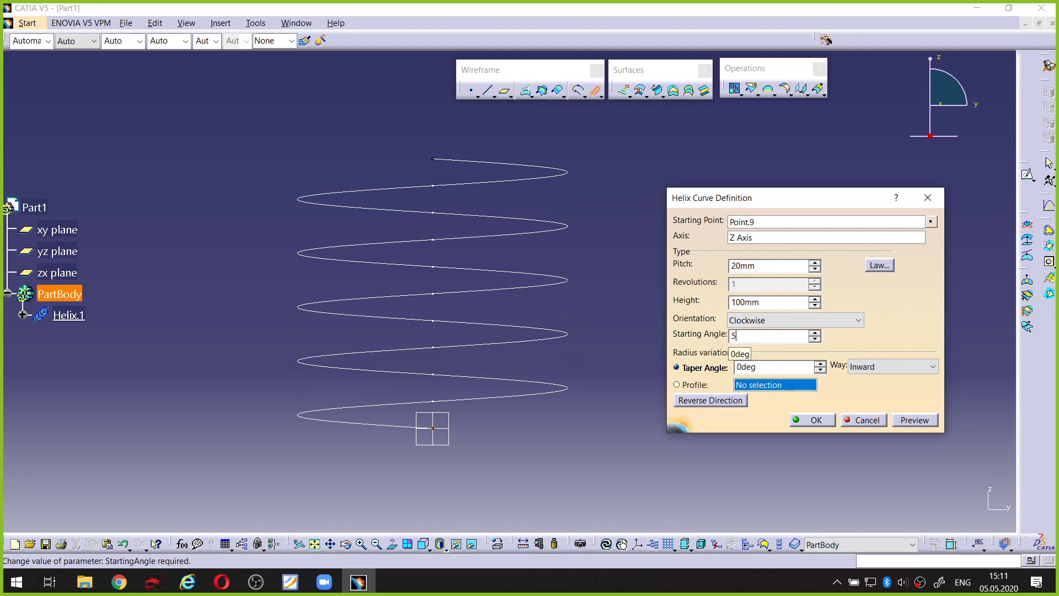
left_click(927, 420)
scroll(460, 277, "up", 1)
middle_click_drag(459, 277, 595, 368)
middle_click_drag(447, 358, 525, 333)
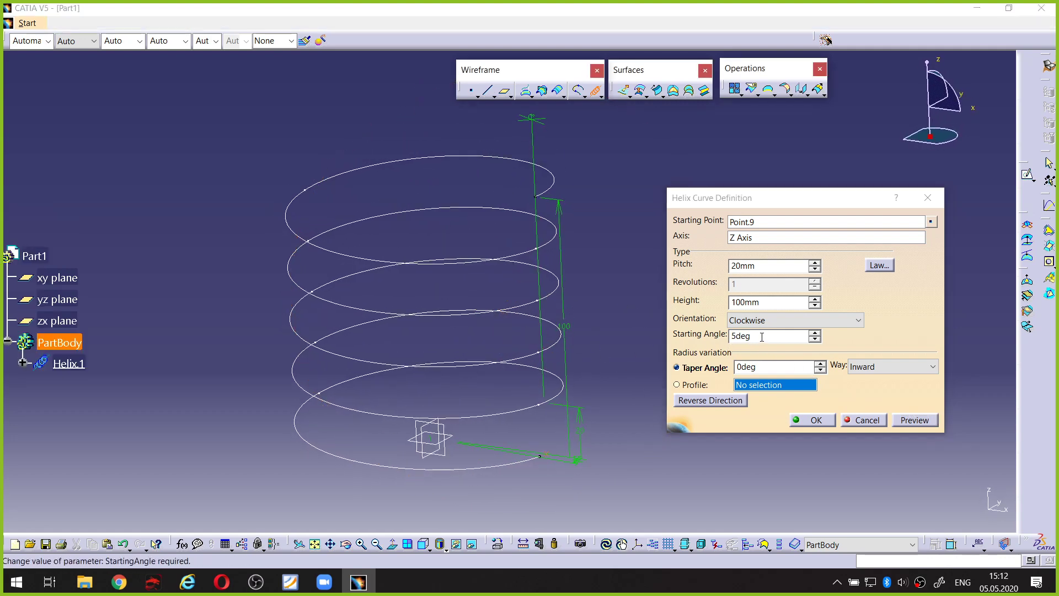
Set the helix's starting angle to 20 deg and preview the shifted start of the curve
left_click_drag(761, 336, 671, 337)
type("20")
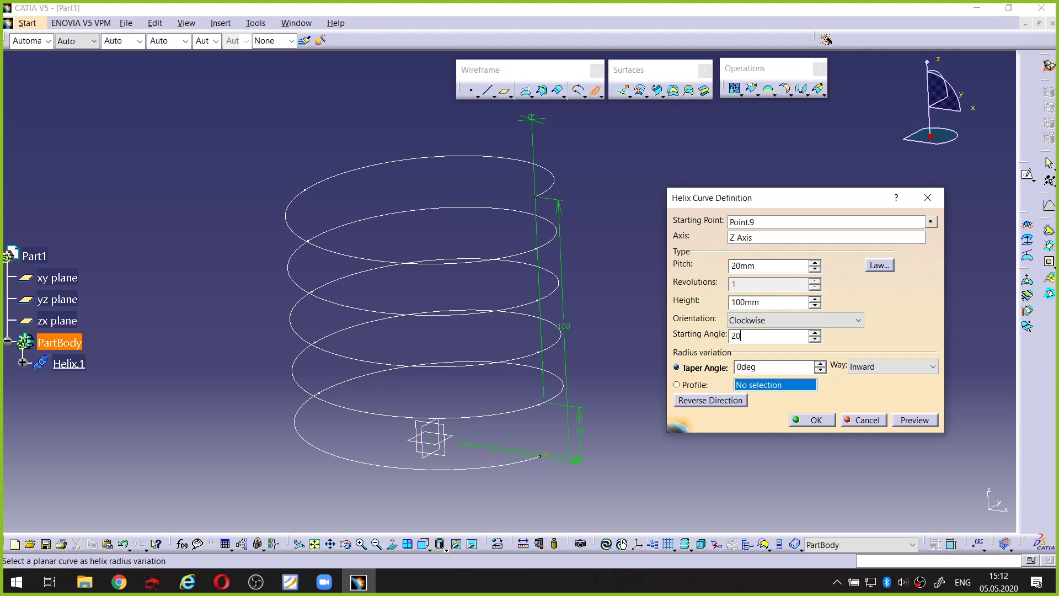
left_click(908, 421)
middle_click_drag(485, 267, 503, 371)
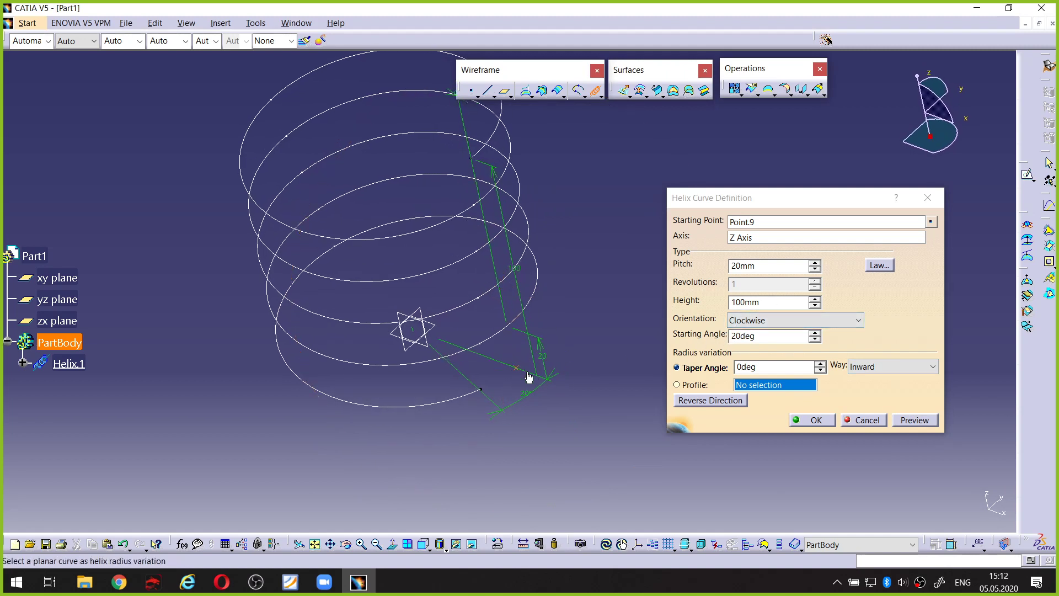
Circle the starting angle dimension at the helix's base in red and clear the annotation
key("ctrl+alt+d")
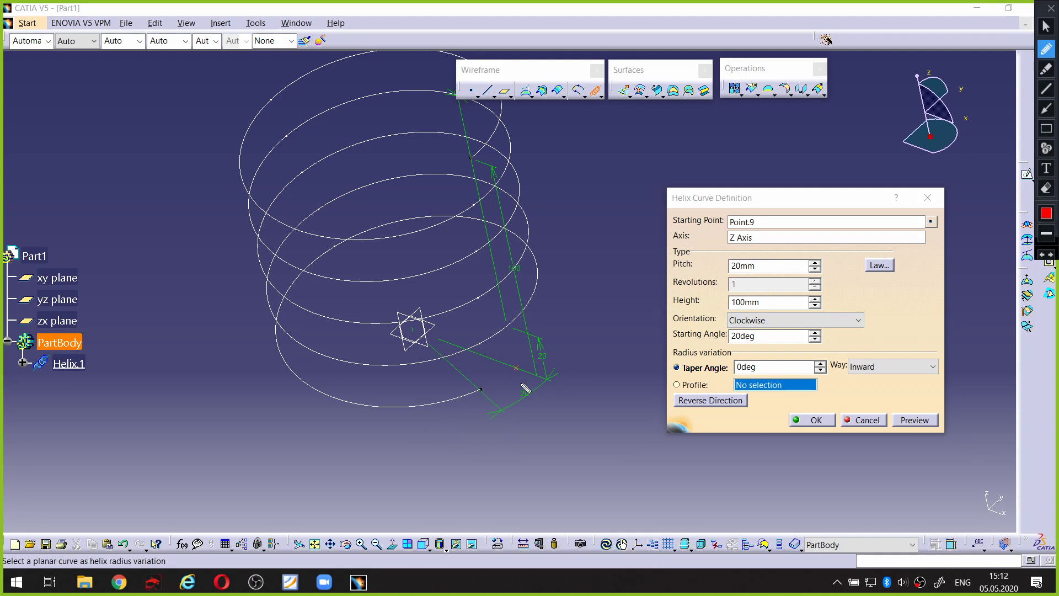
mouse_move(522, 382)
left_mouse_down()
mouse_move(503, 392)
mouse_move(551, 418)
mouse_move(547, 384)
left_mouse_up()
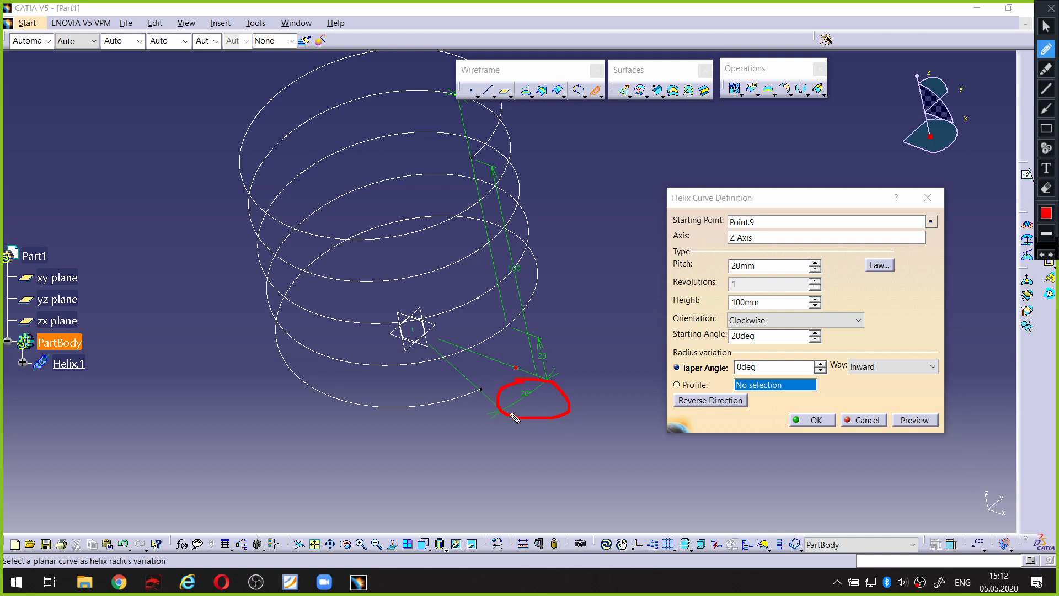
key("Escape")
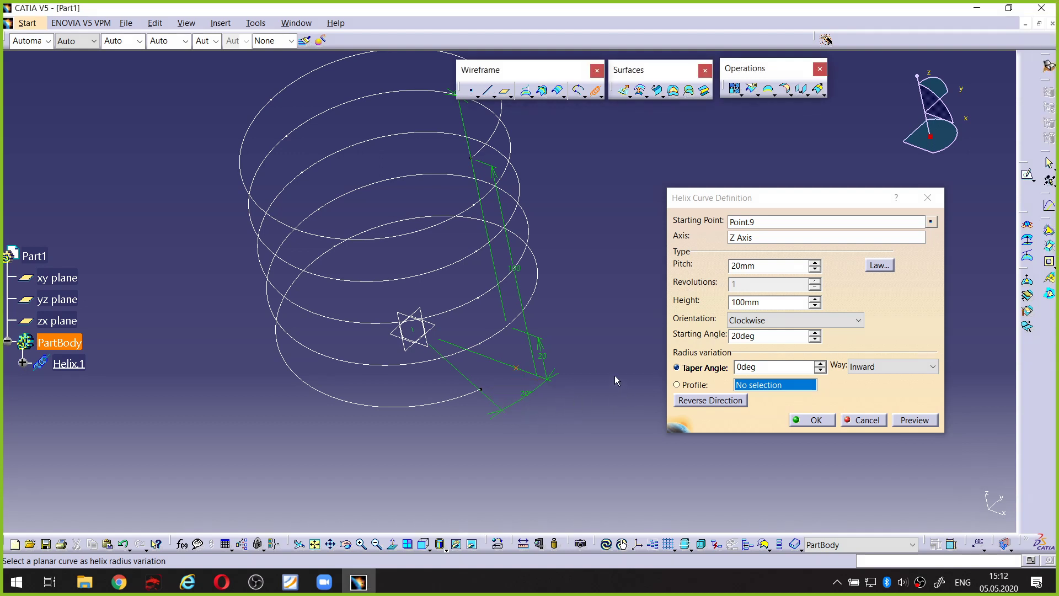
Set the helix's starting angle to 0 deg and change its orientation to Counterclockwise
double_click(765, 336)
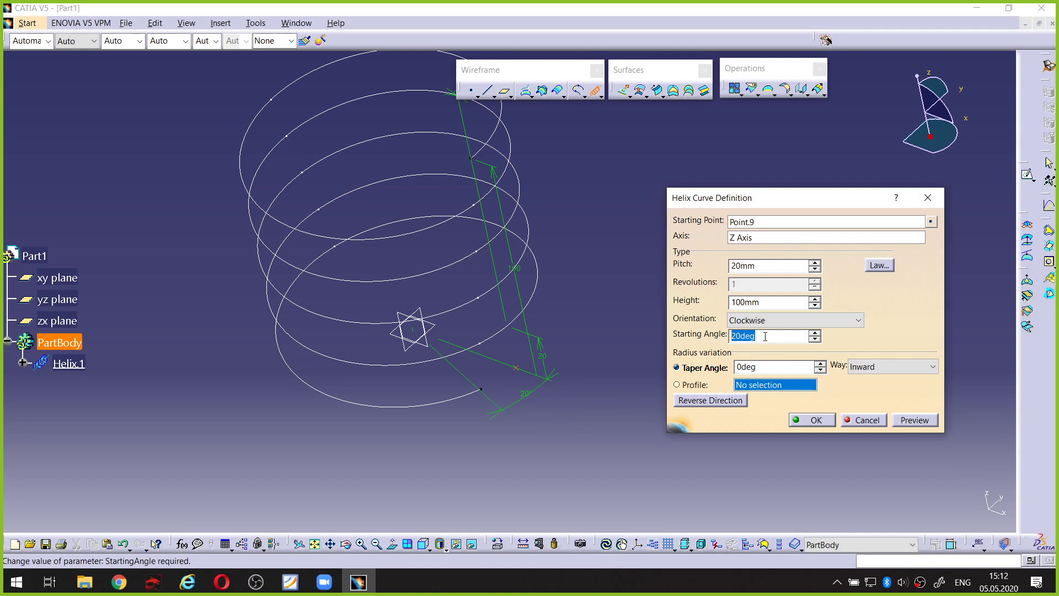
type("0")
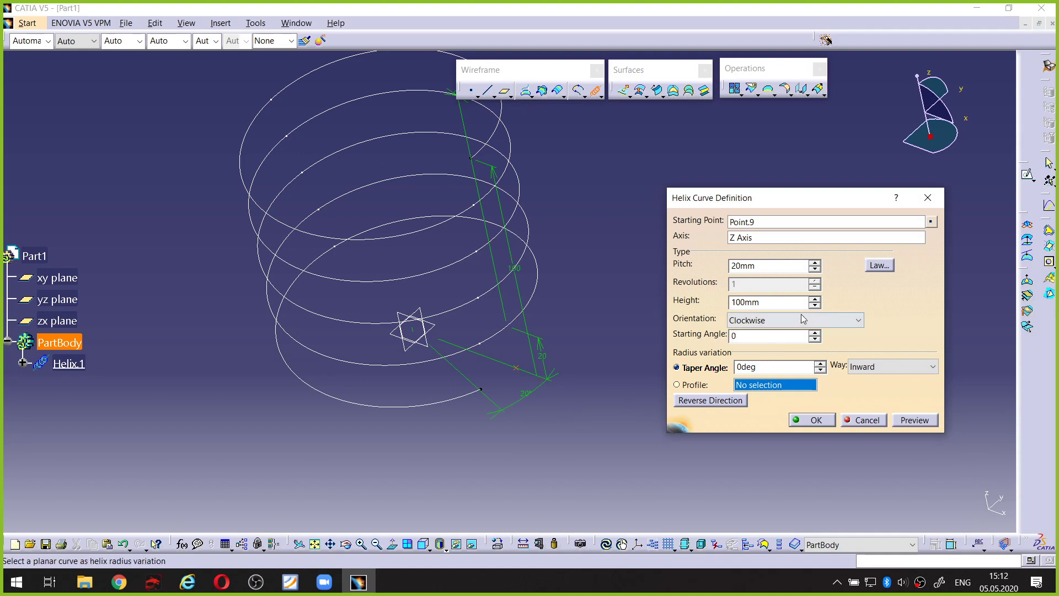
key("ctrl+alt+d")
left_click_drag(684, 323, 701, 327)
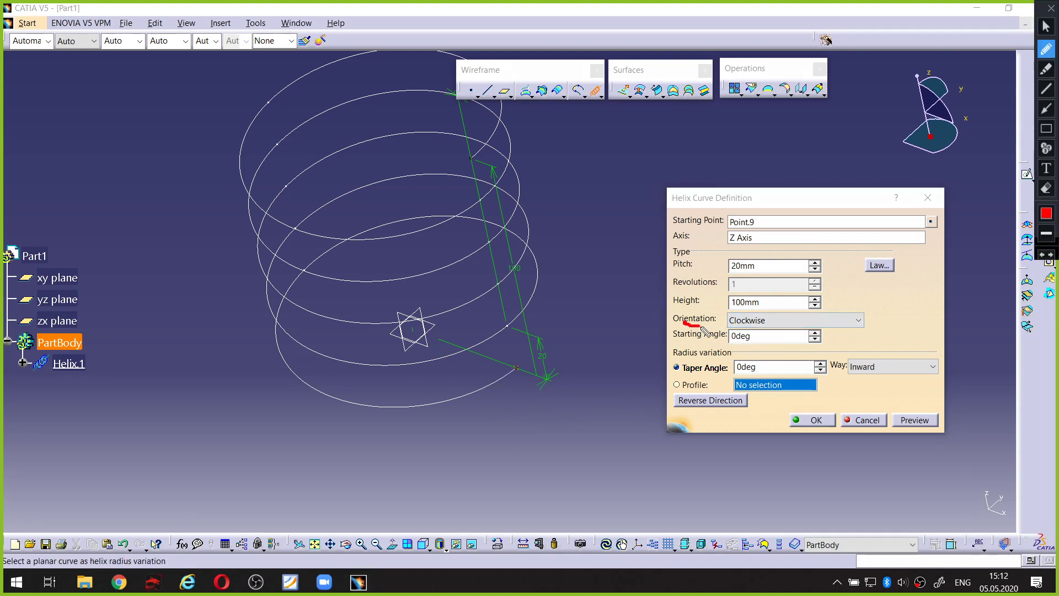
key("ctrl+alt+d")
left_click(789, 320)
left_click(785, 333)
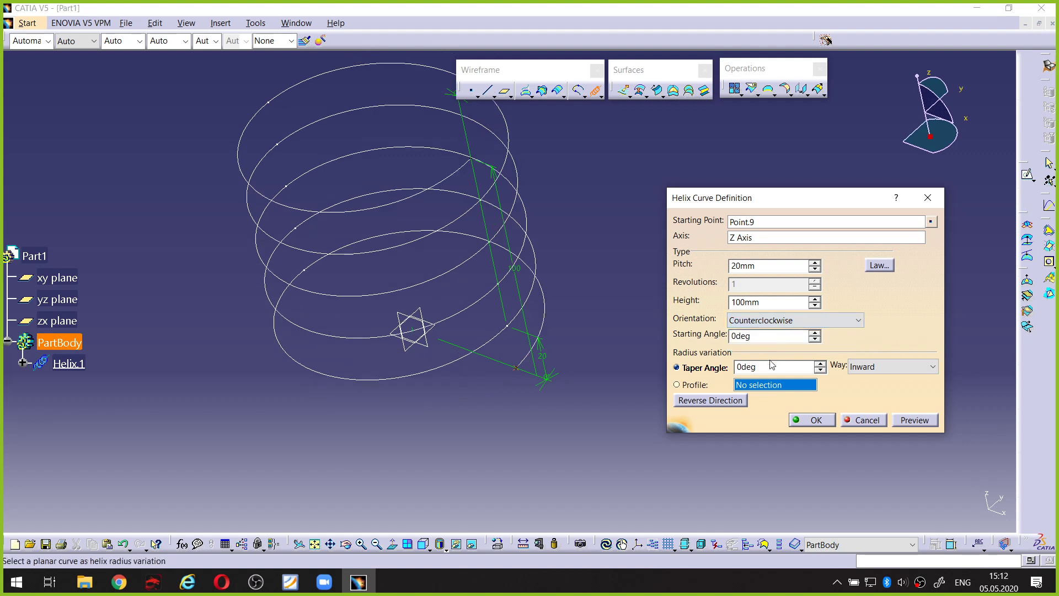
Highlight the radius variation's taper angle setting with a red stroke and clear the annotation
key("ctrl+alt+d")
mouse_move(686, 360)
left_mouse_down()
mouse_move(670, 368)
mouse_move(677, 385)
mouse_move(815, 378)
mouse_move(838, 359)
mouse_move(699, 355)
mouse_move(681, 371)
left_mouse_up()
key("ctrl+alt+d")
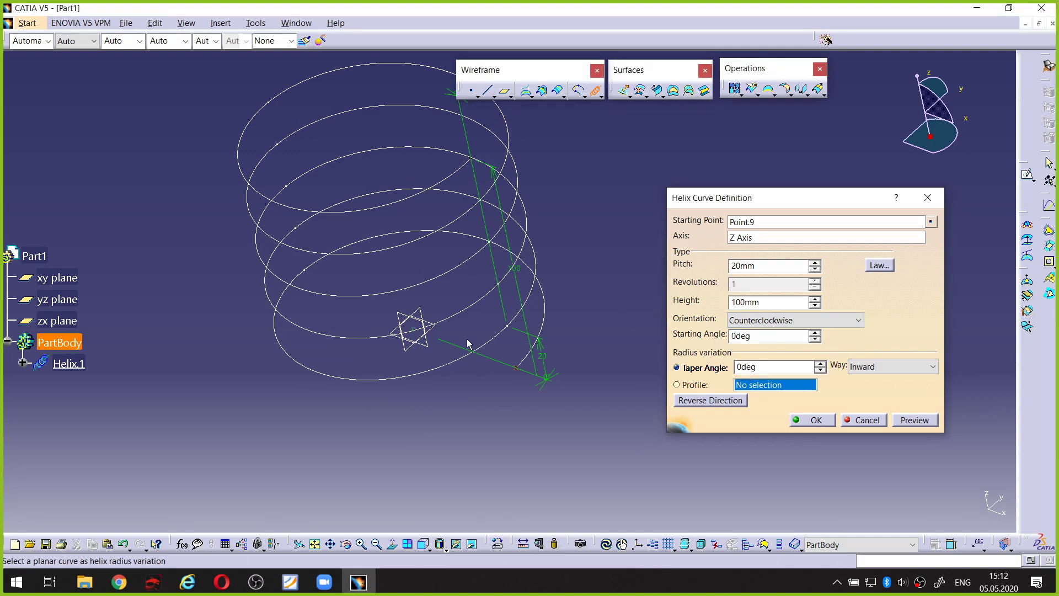
Set the helix's taper angle to 20 deg and preview the result
middle_click_drag(467, 343, 446, 291)
double_click(738, 367)
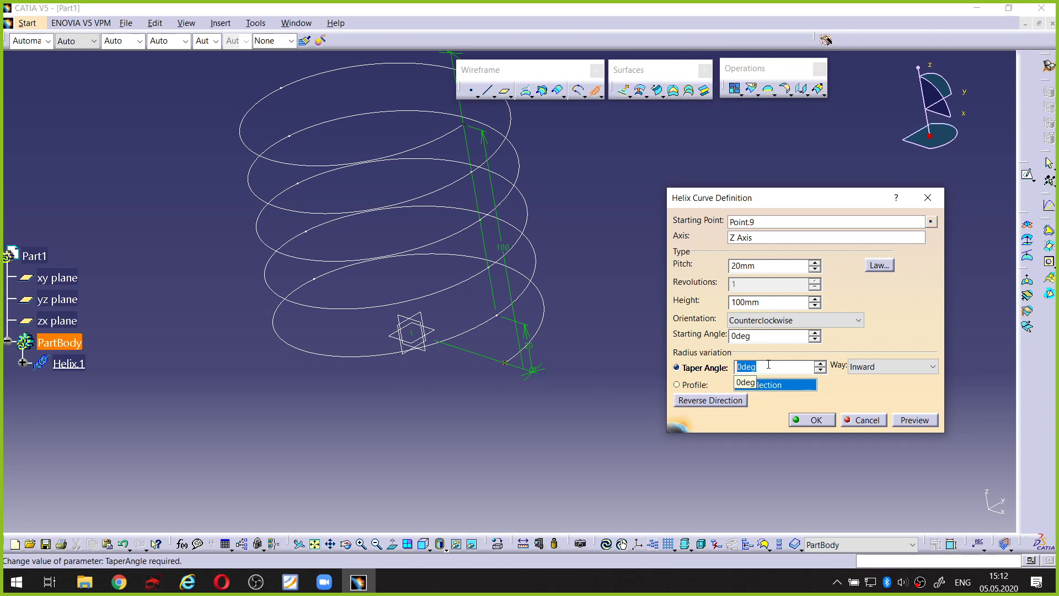
type("20")
left_click(913, 422)
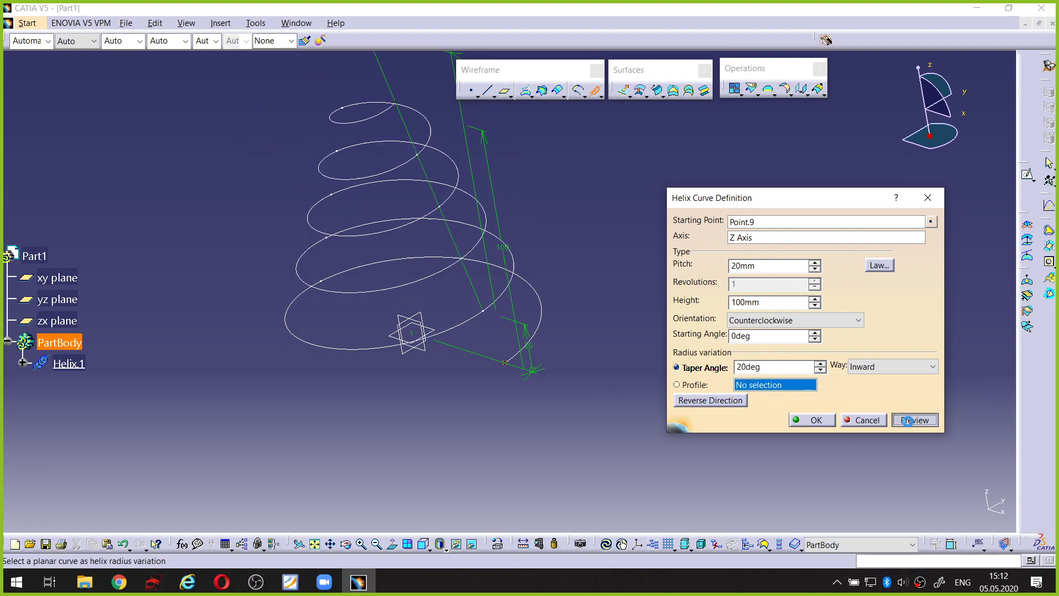
Examine the tapered helix in the front view, mark its sloped side with a red line, and clear the annotation
left_click(423, 544)
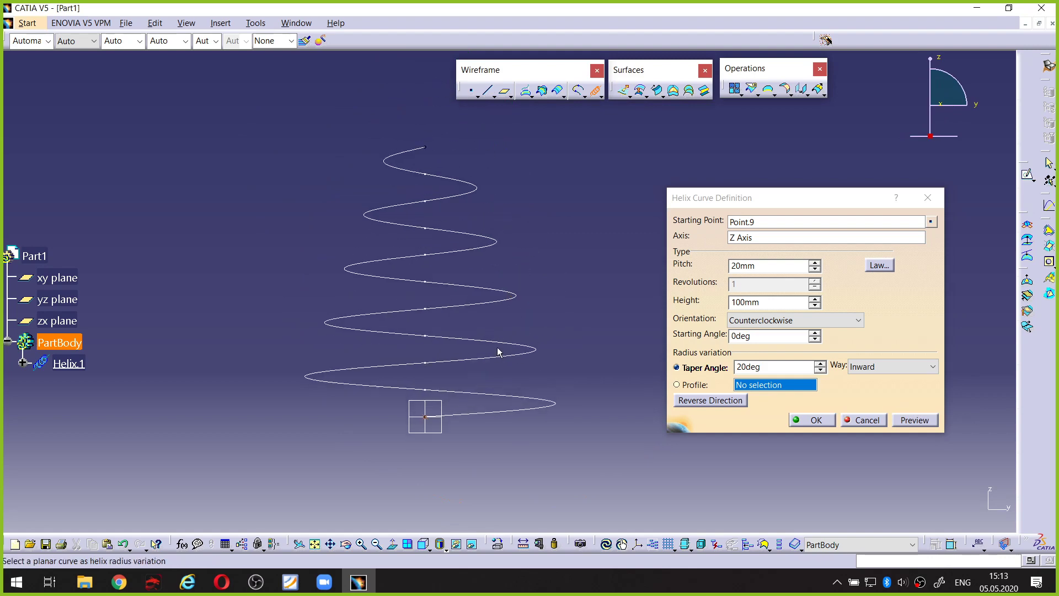
middle_click_drag(406, 252, 572, 324)
middle_click_drag(501, 274, 503, 276)
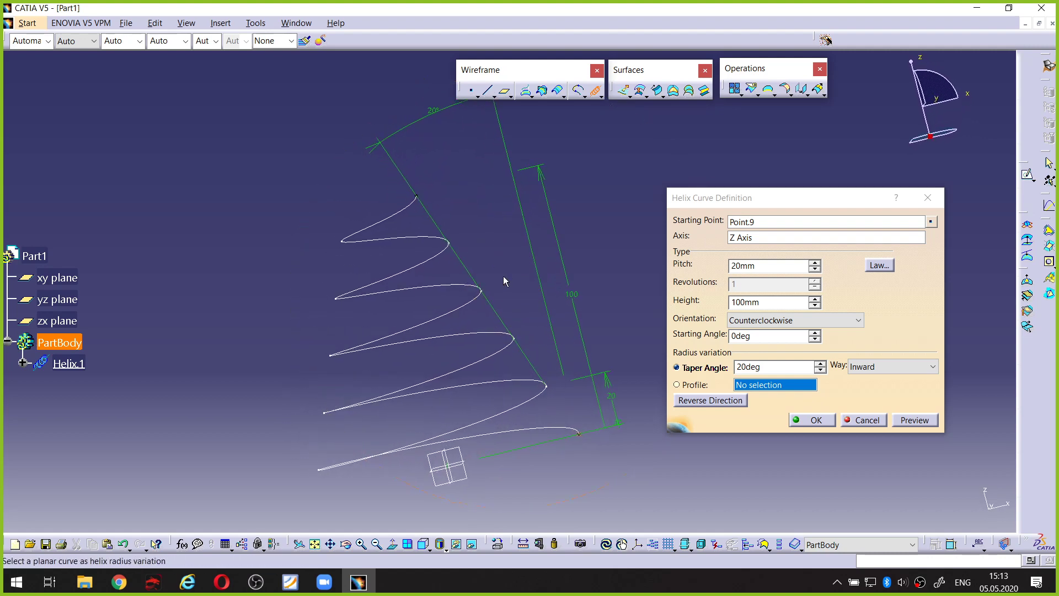
key("ctrl+alt+d")
left_click_drag(418, 201, 575, 439)
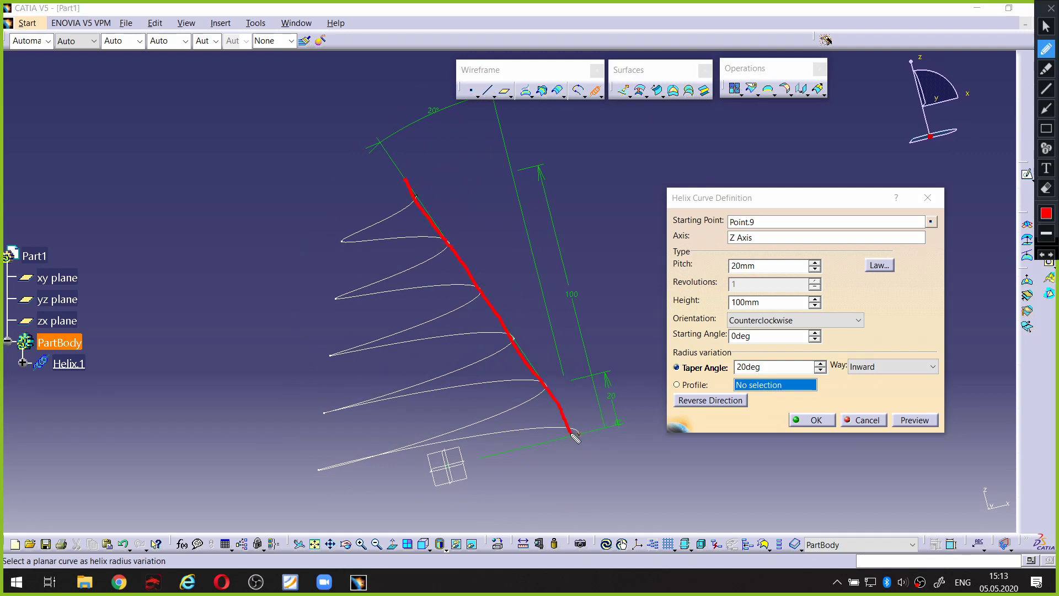
key("Escape")
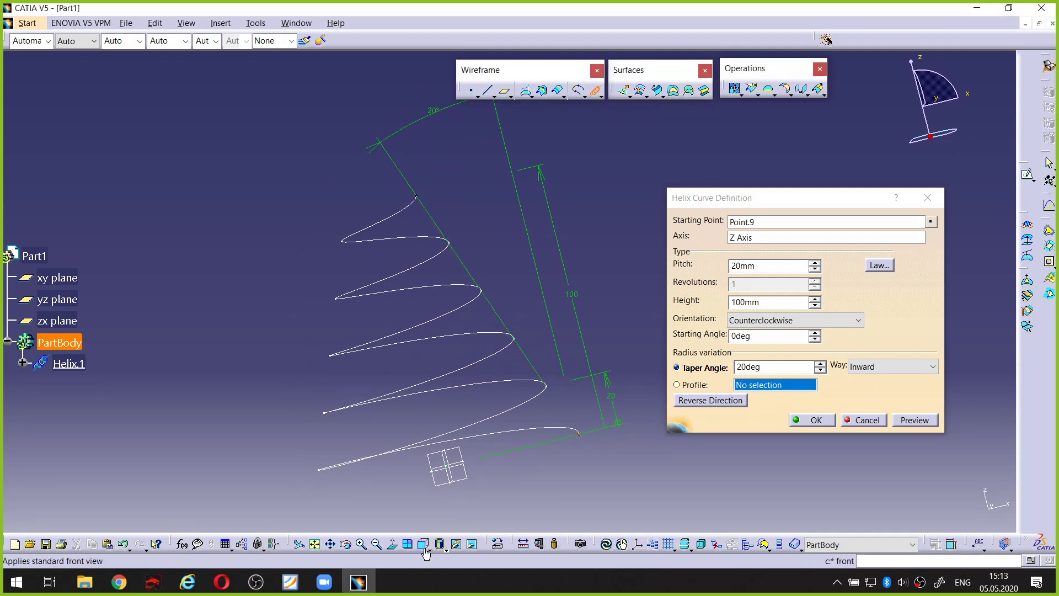
Set the helix's taper angle to 10 deg and preview the result
left_click_drag(796, 366, 692, 369)
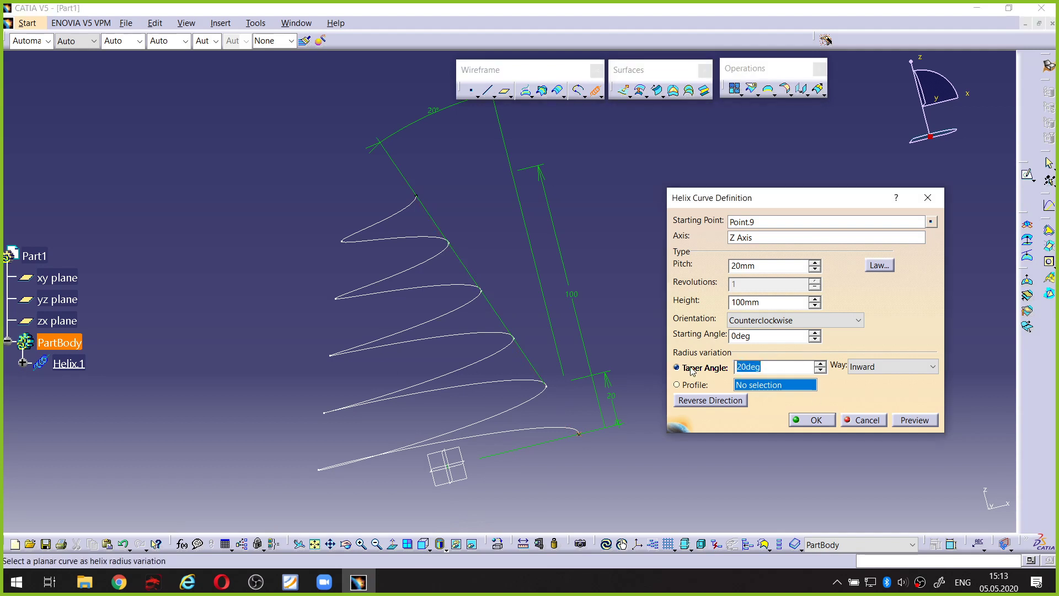
type("10")
left_click(908, 421)
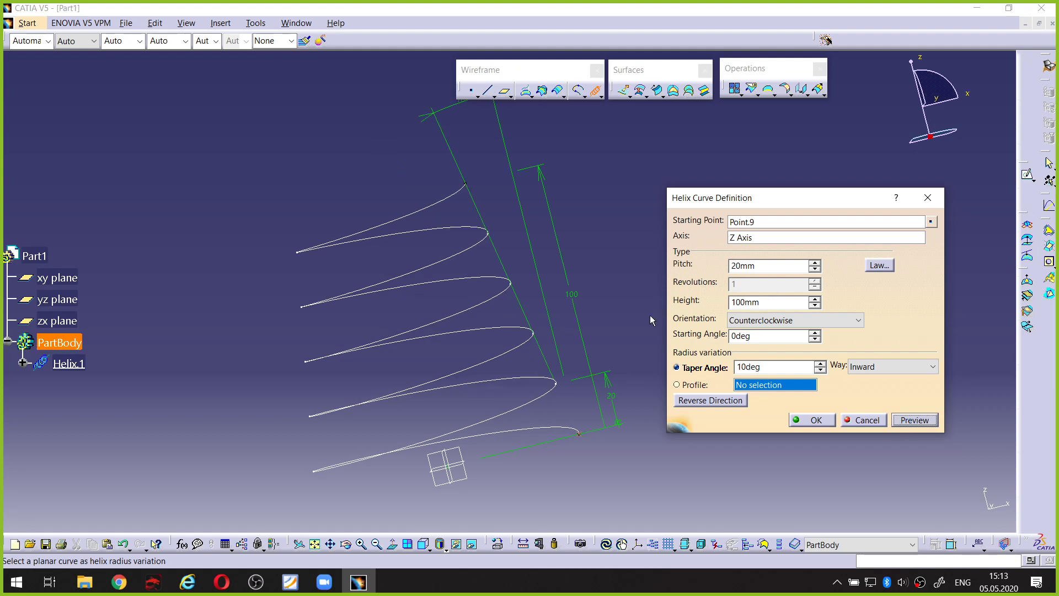
mouse_move(510, 279)
middle_mouse_down()
mouse_move(430, 330)
mouse_move(461, 249)
middle_mouse_up()
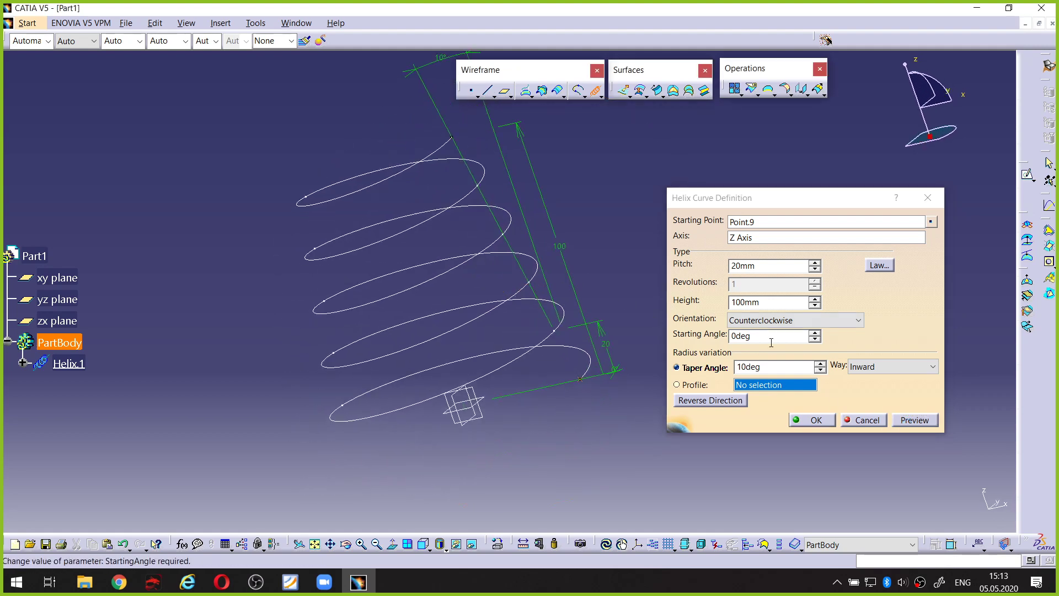
Circle the taper angle value in red and clear the annotation
key("ctrl+alt+d")
mouse_move(765, 359)
left_mouse_down()
mouse_move(732, 369)
mouse_move(782, 370)
mouse_move(769, 362)
left_mouse_up()
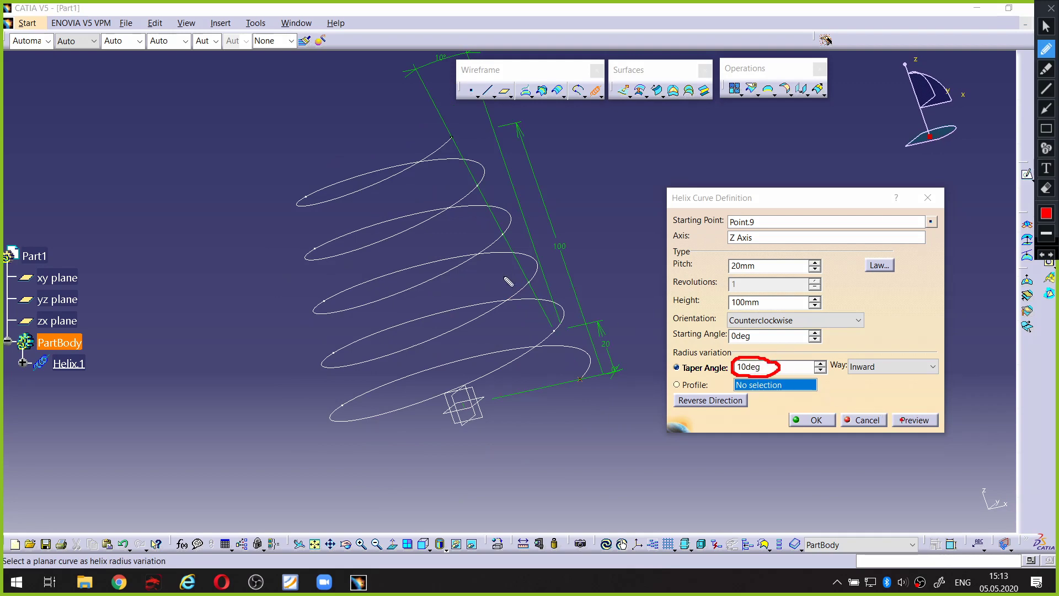
key("Escape")
Mark the reference planes at the helix's base with a short red stroke and clear the annotation
mouse_move(523, 280)
middle_mouse_down()
mouse_move(442, 305)
mouse_move(511, 258)
mouse_move(467, 289)
mouse_move(517, 308)
middle_mouse_up()
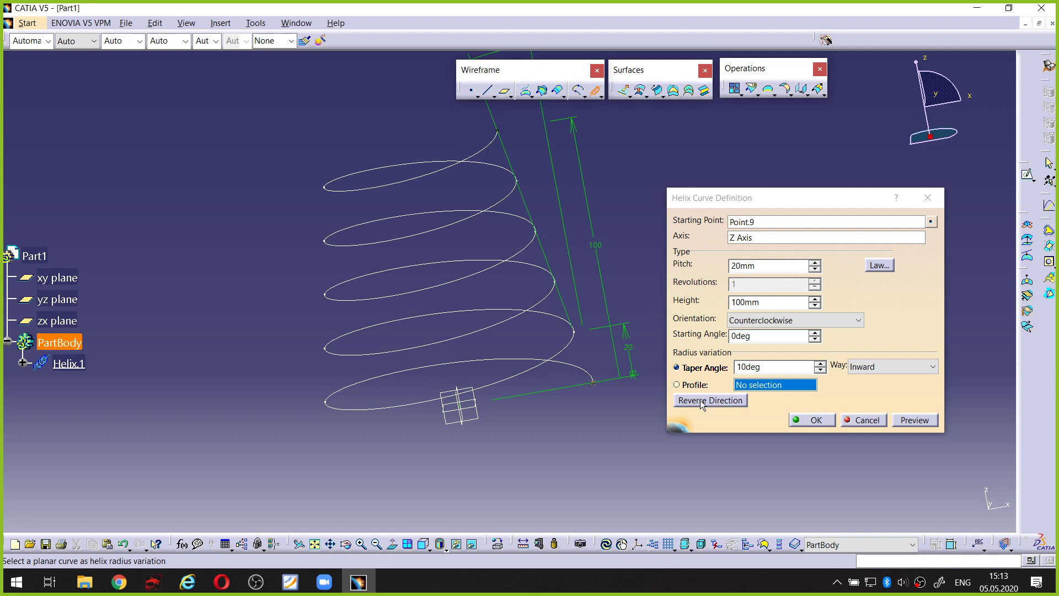
middle_click_drag(504, 223, 462, 315)
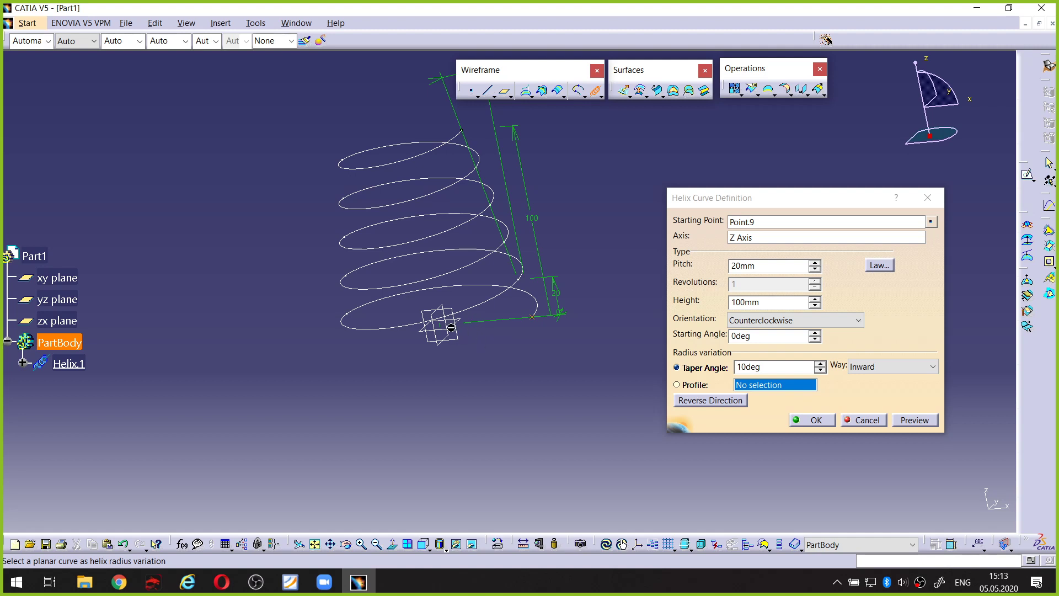
key("ctrl+alt+d")
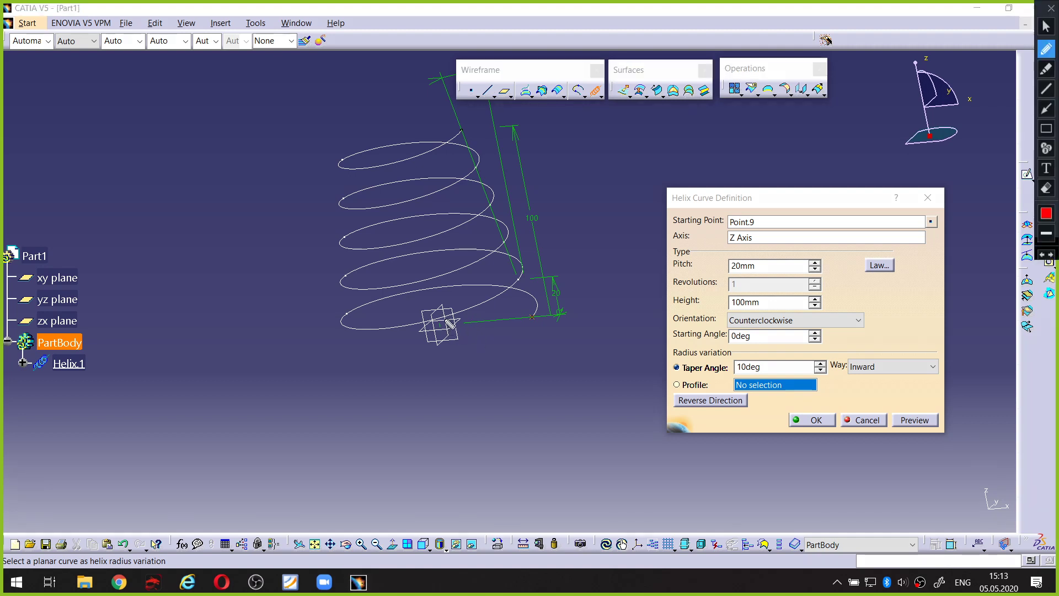
mouse_move(446, 319)
left_mouse_down()
mouse_move(429, 319)
mouse_move(427, 332)
mouse_move(463, 320)
mouse_move(442, 318)
left_mouse_up()
key("Escape")
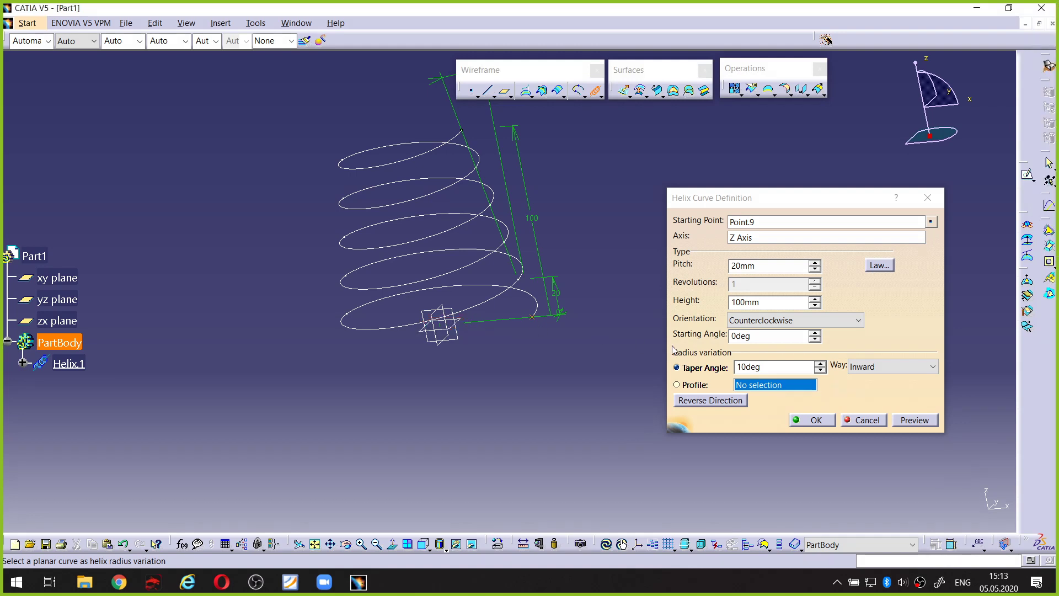
Reverse the helix's direction to run below the origin, examine it, and reverse it back upward
left_click(708, 399)
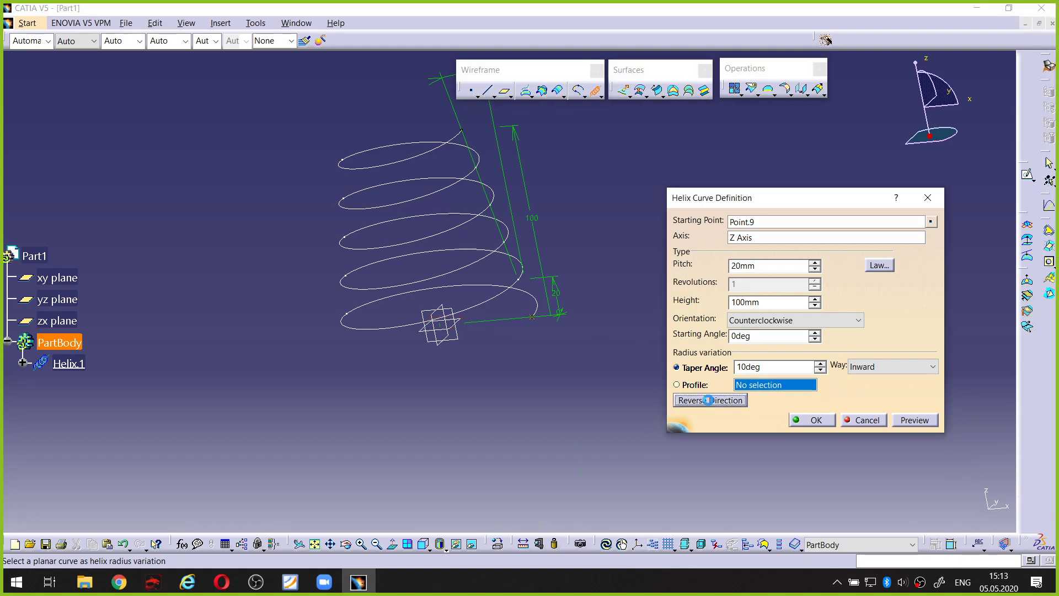
middle_click_drag(508, 339, 429, 188)
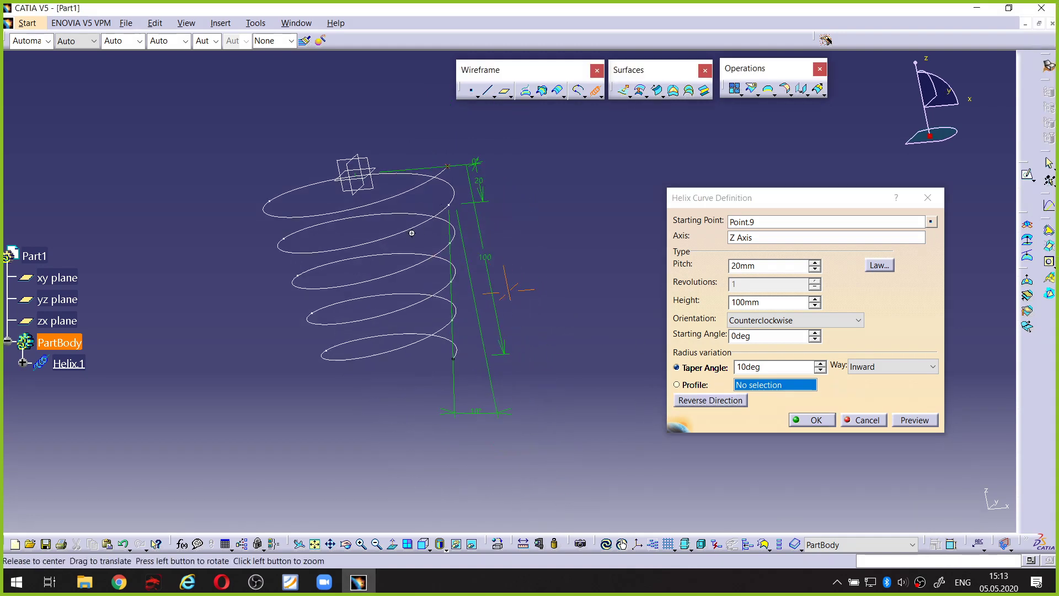
middle_click_drag(411, 232, 367, 228)
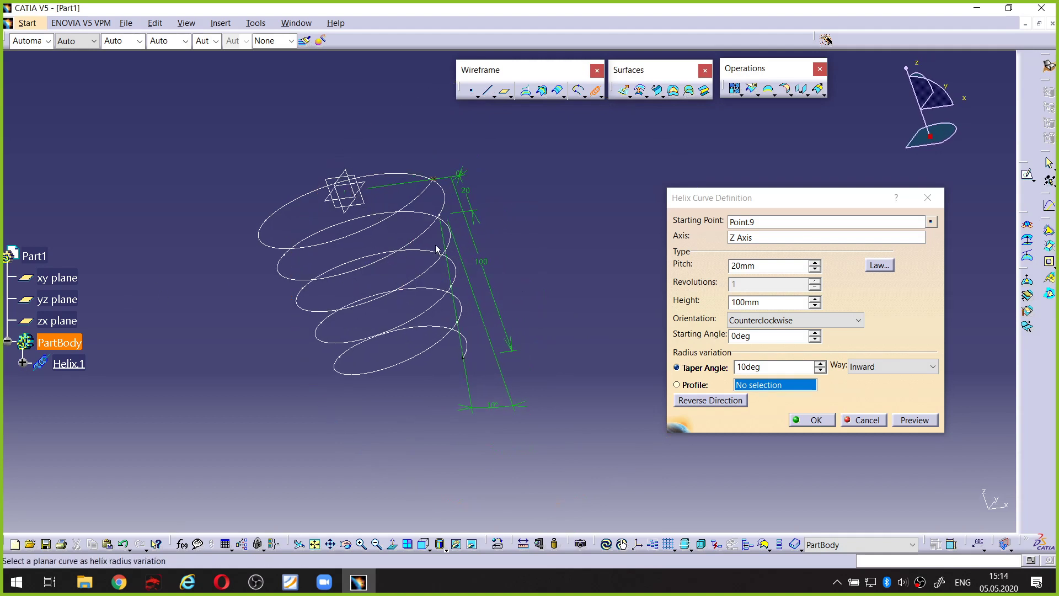
middle_click_drag(436, 250, 456, 244)
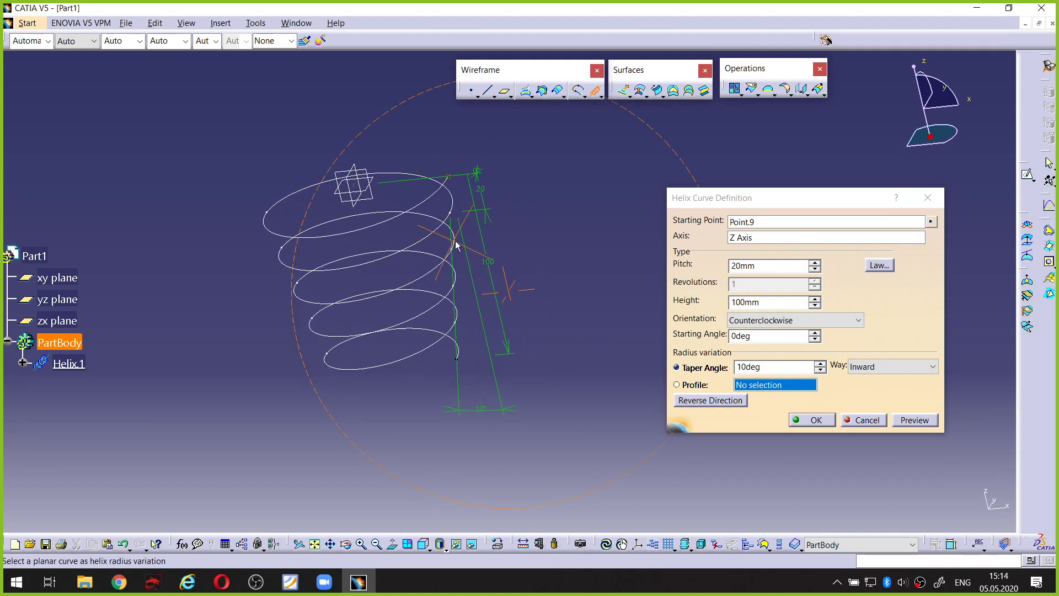
left_click(711, 400)
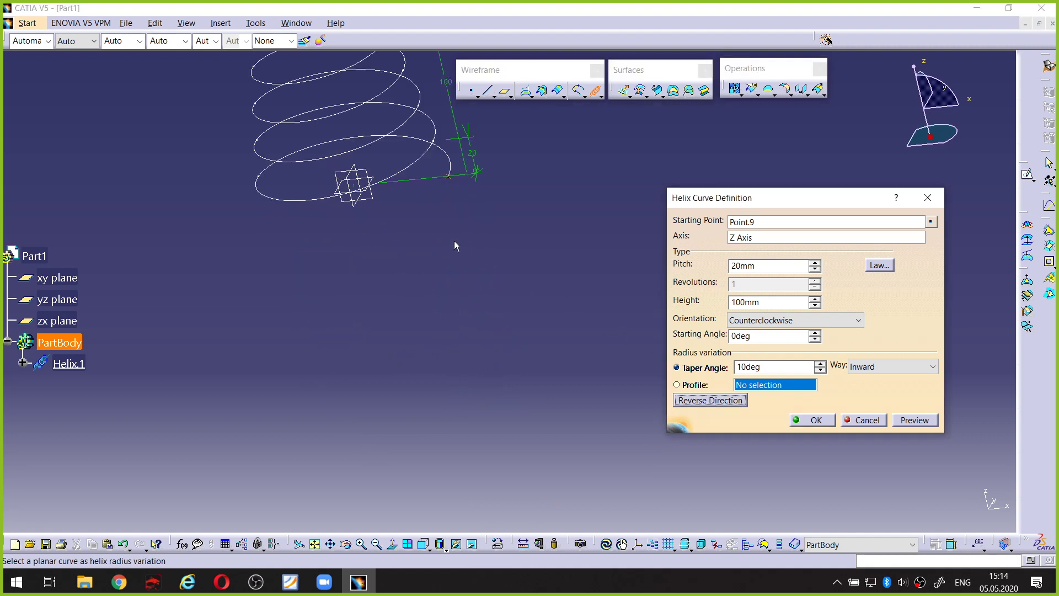
Circle the pitch law option in the helix definition in red and clear the annotation
middle_click_drag(453, 196, 497, 312)
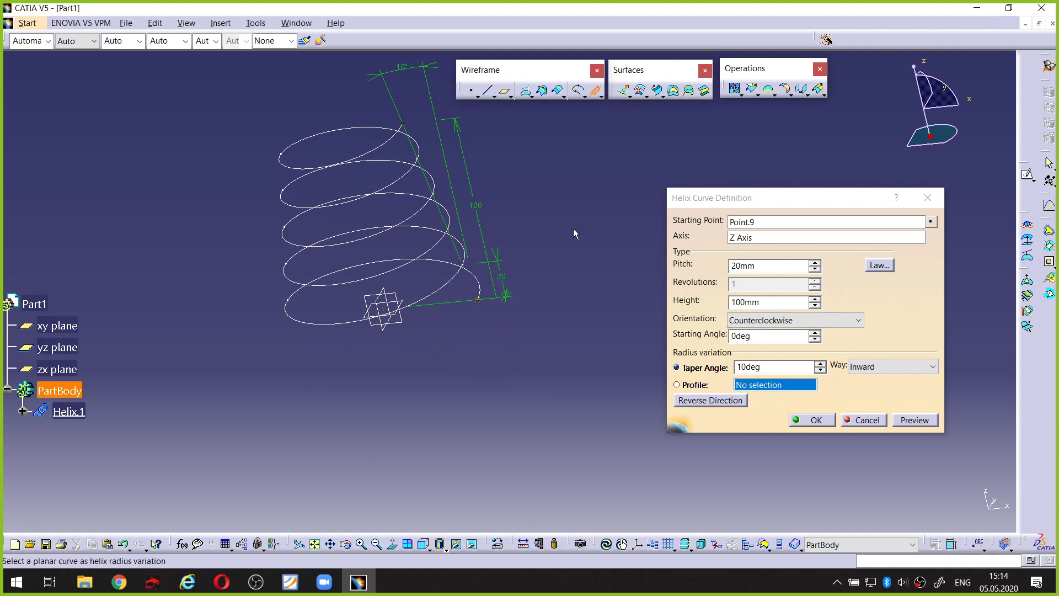
key("ctrl+alt+d")
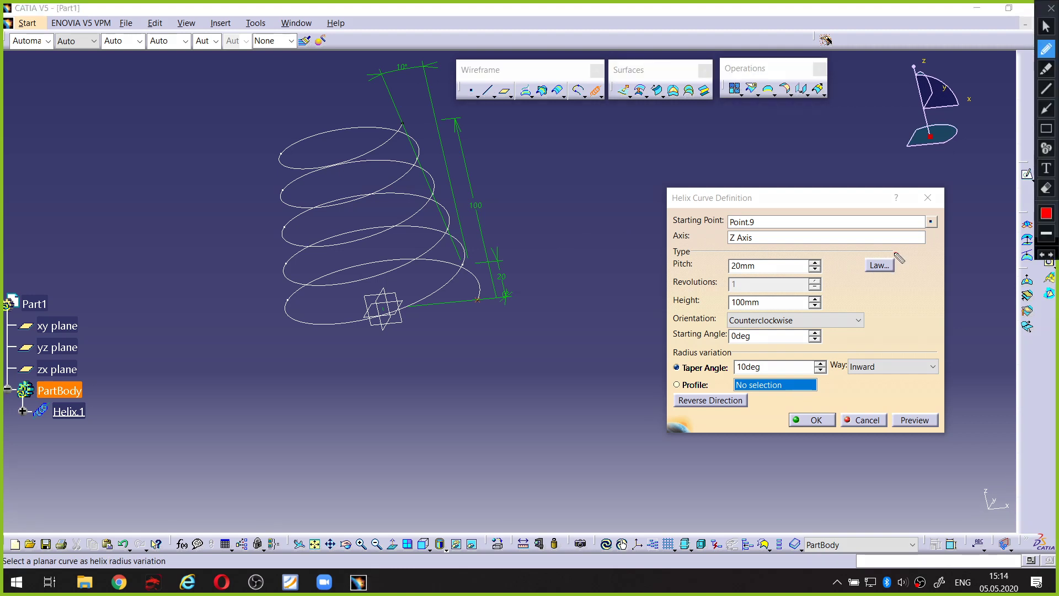
mouse_move(897, 254)
left_mouse_down()
mouse_move(866, 253)
mouse_move(848, 272)
mouse_move(905, 283)
mouse_move(917, 266)
mouse_move(898, 255)
left_mouse_up()
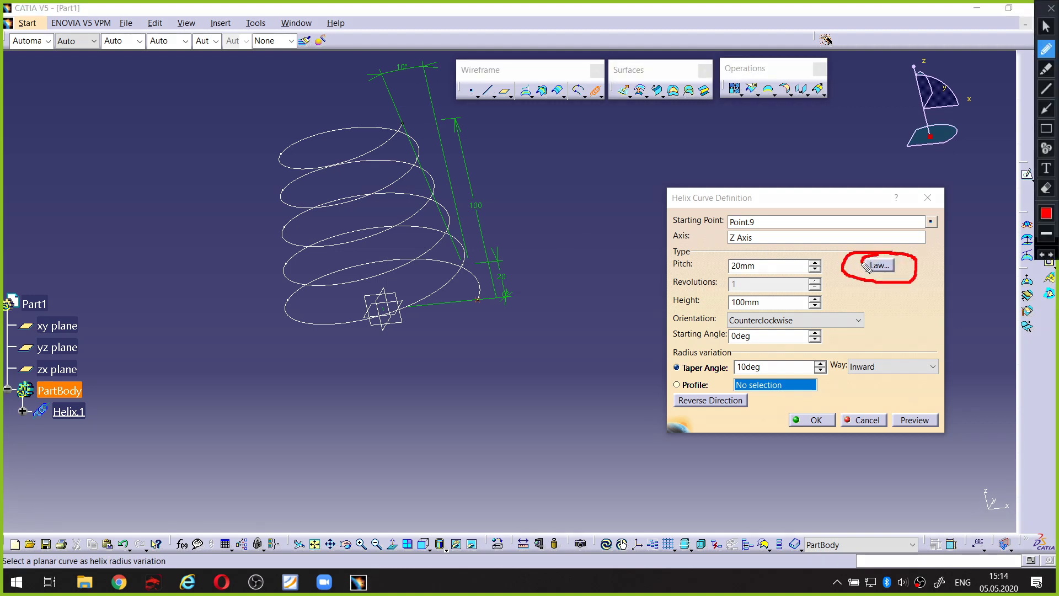
key("ctrl+alt+d")
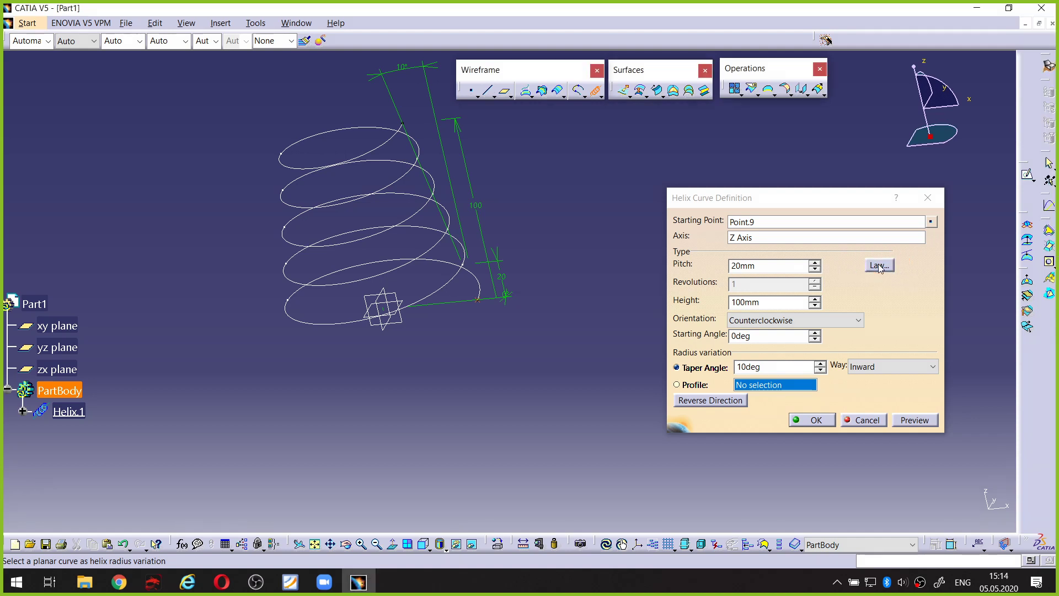
Open the helix's pitch law definition, mark the Constant and S type options in red, clear the mark and close the definition
left_click(879, 266)
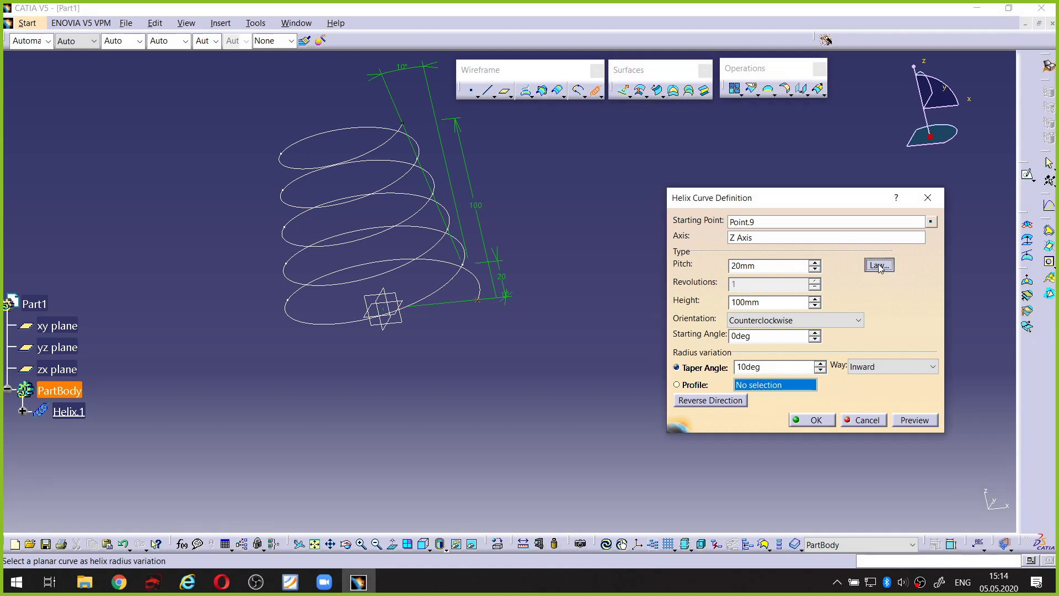
left_click_drag(881, 281, 684, 169)
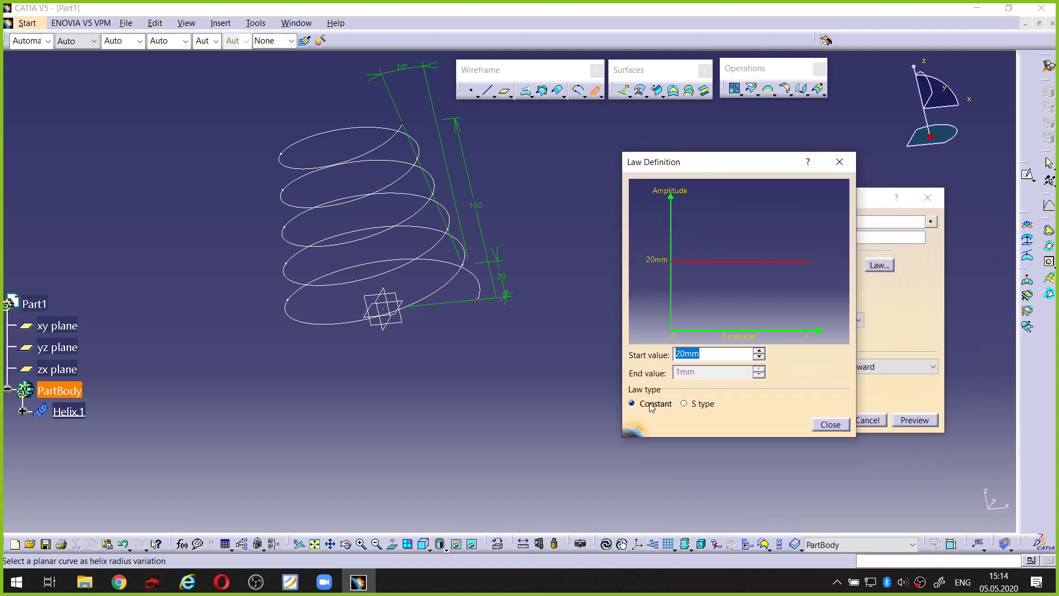
key("ctrl+alt+d")
mouse_move(634, 392)
left_mouse_down()
mouse_move(625, 406)
mouse_move(648, 418)
mouse_move(690, 393)
mouse_move(677, 402)
mouse_move(684, 419)
mouse_move(720, 403)
left_mouse_up()
key("ctrl+alt+d")
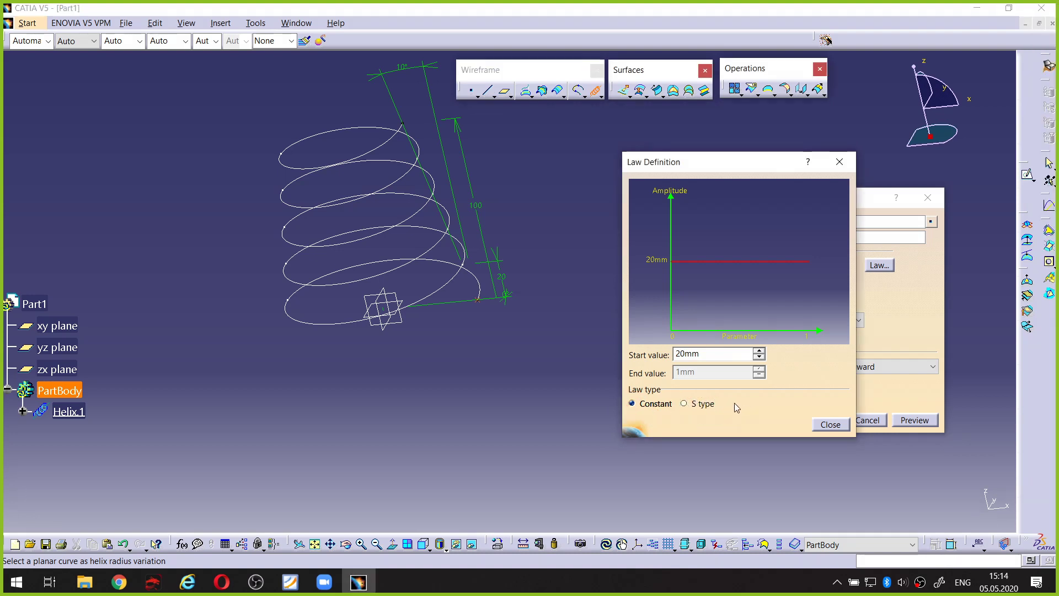
left_click_drag(724, 161, 584, 147)
left_click(675, 411)
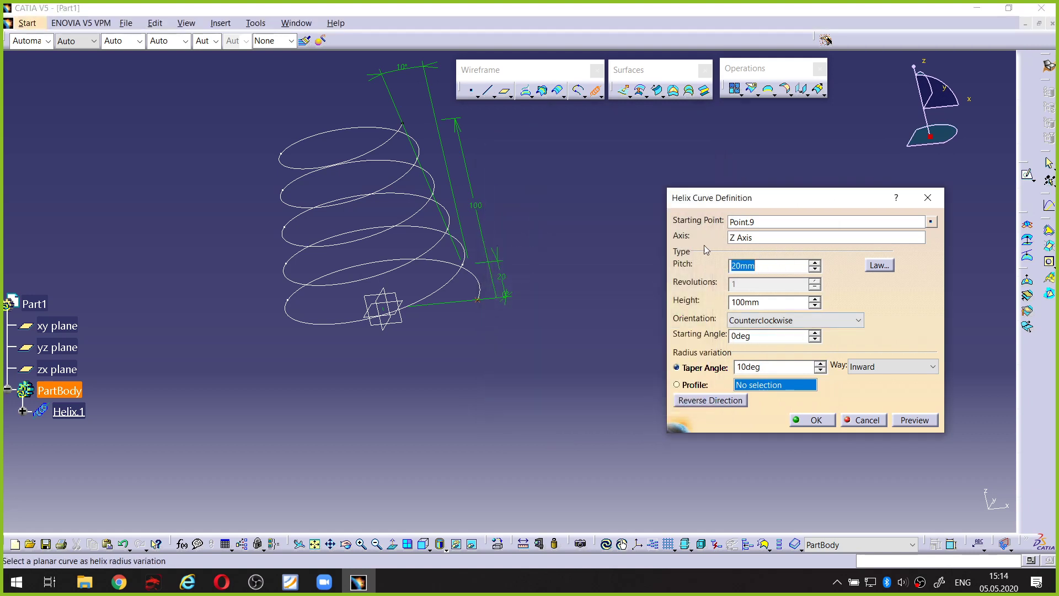
Circle the helix's pitch value in red and clear the annotation
key("ctrl+alt+d")
mouse_move(745, 256)
left_mouse_down()
mouse_move(714, 257)
mouse_move(722, 345)
mouse_move(821, 331)
mouse_move(758, 258)
left_mouse_up()
key("ctrl+alt+d")
Change the helix's pitch law from Constant to S type and close the law definition
left_click(878, 266)
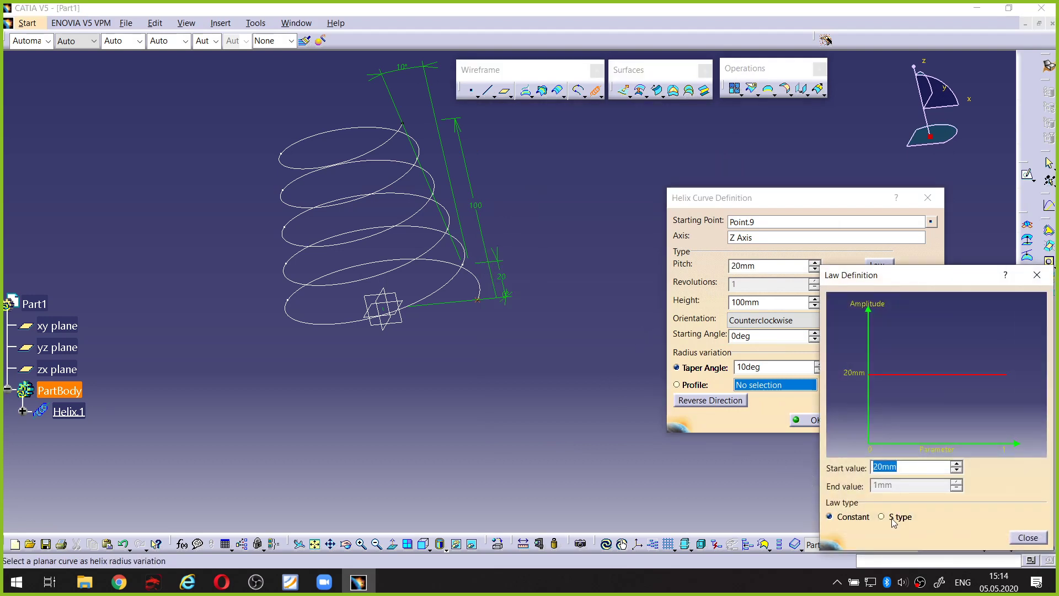
left_click(893, 518)
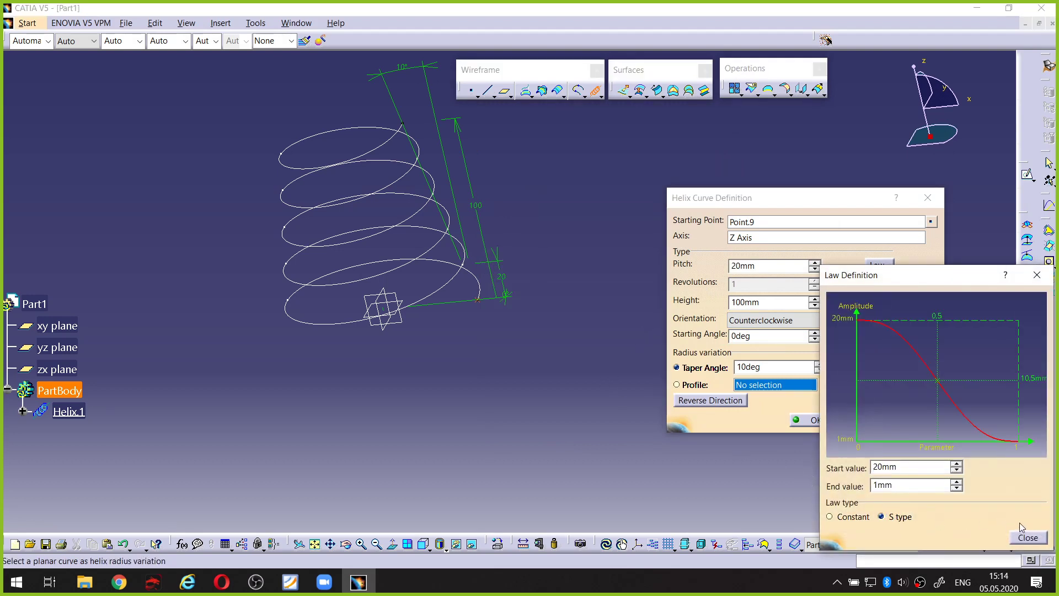
left_click(1028, 540)
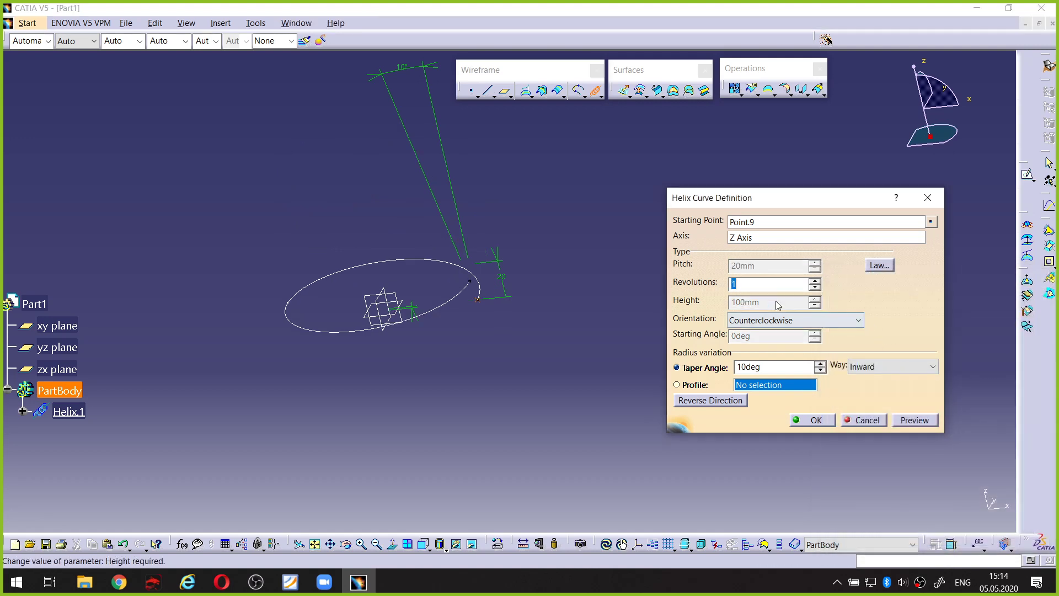
Circle the disabled pitch and height, clear the marks, and circle and clear the revolutions setting in red
mouse_move(698, 256)
left_mouse_down()
mouse_move(673, 257)
mouse_move(683, 274)
mouse_move(733, 277)
mouse_move(794, 275)
mouse_move(804, 259)
mouse_move(714, 255)
left_mouse_up()
mouse_move(706, 296)
left_mouse_down()
mouse_move(670, 303)
mouse_move(716, 319)
mouse_move(834, 307)
mouse_move(702, 300)
left_mouse_up()
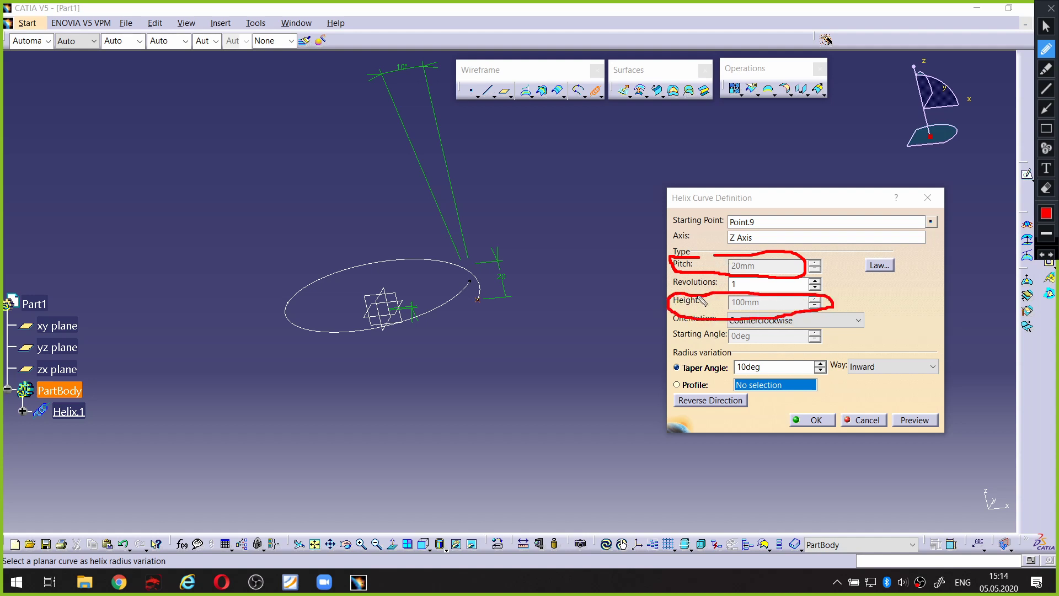
key("ctrl+alt+d")
key("ctrl+alt+d")
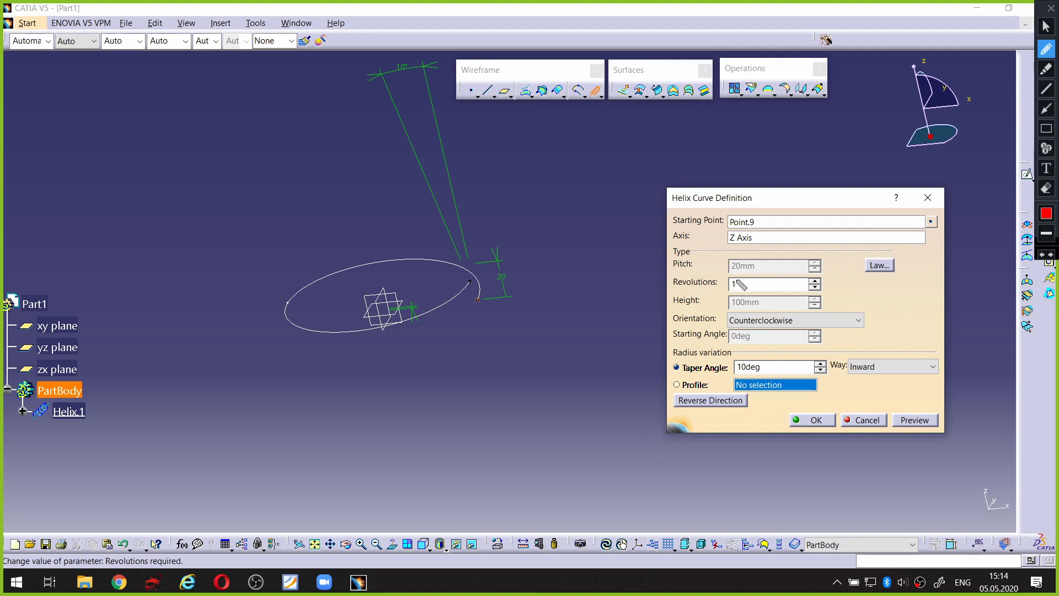
mouse_move(736, 279)
left_mouse_down()
mouse_move(674, 282)
mouse_move(705, 294)
mouse_move(753, 289)
left_mouse_up()
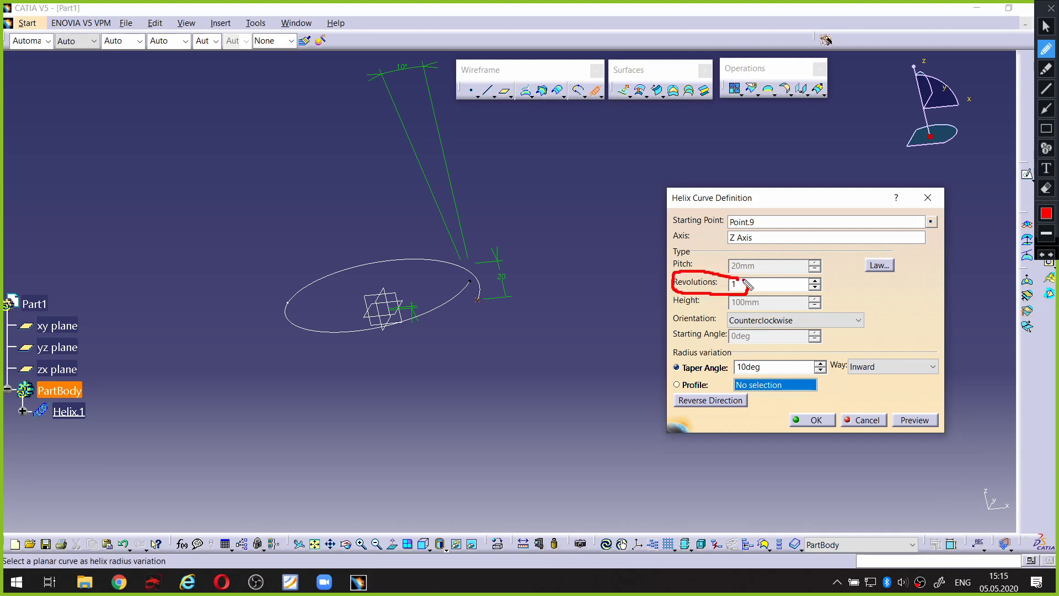
key("ctrl+alt+d")
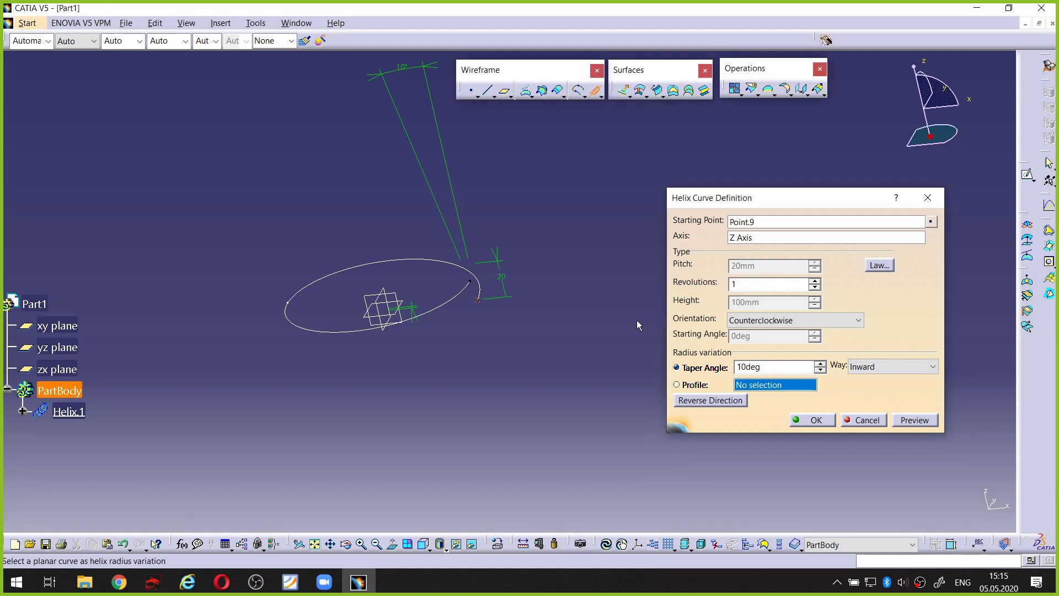
Set the S-type pitch law's start value to 2 mm and end value to 20 mm
middle_click_drag(493, 325, 497, 310, "ctrl")
left_click(876, 267)
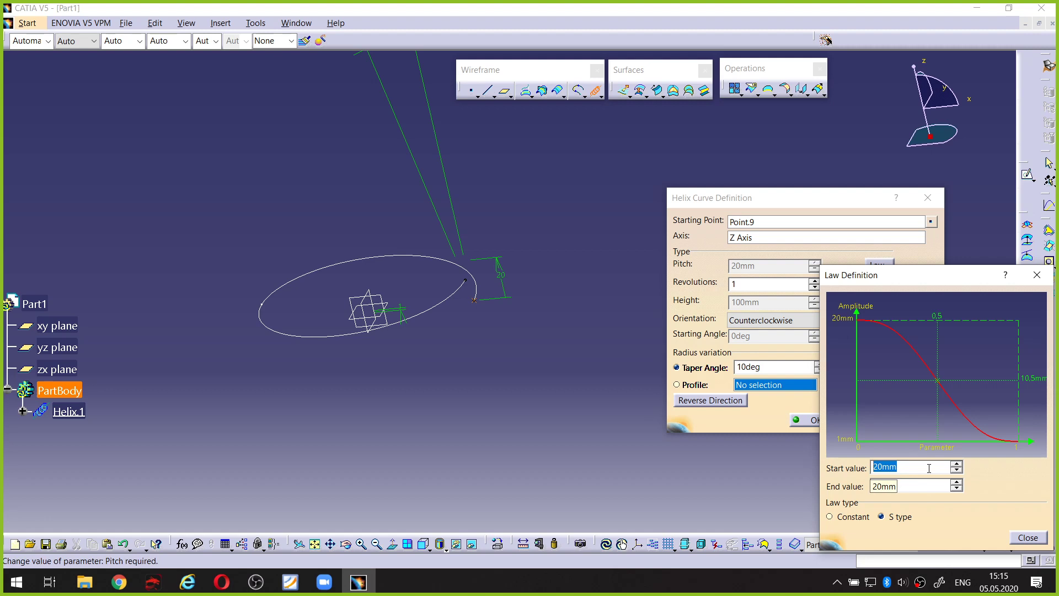
type("2")
double_click(899, 486)
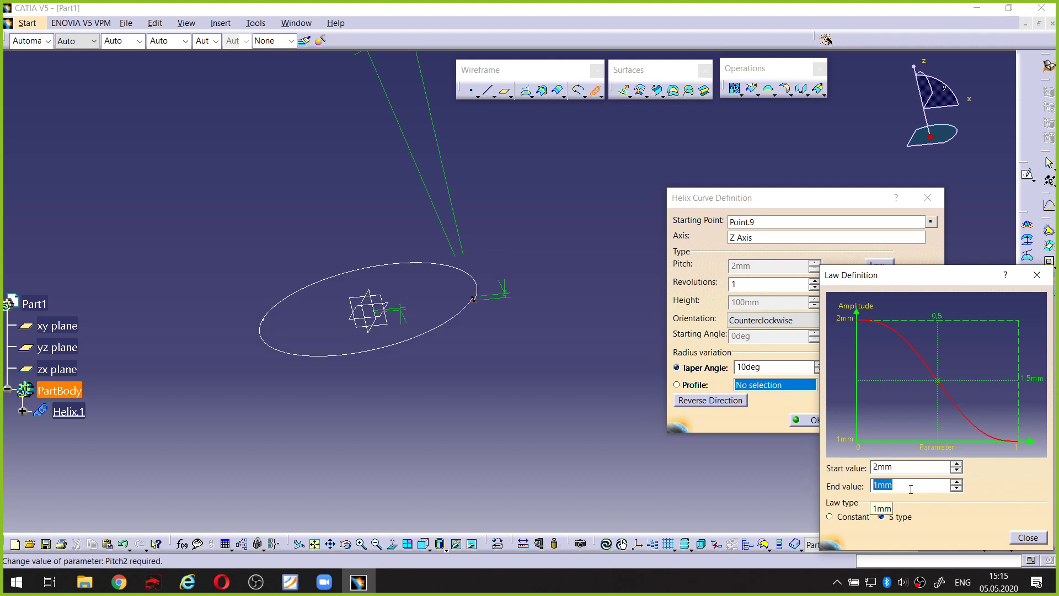
type("20")
left_click(1027, 537)
Tilt the view of the single-turn helix and mark the revolutions setting again in red, clearing the annotation
mouse_move(443, 324)
middle_mouse_down()
mouse_move(414, 315)
mouse_move(435, 322)
middle_mouse_up()
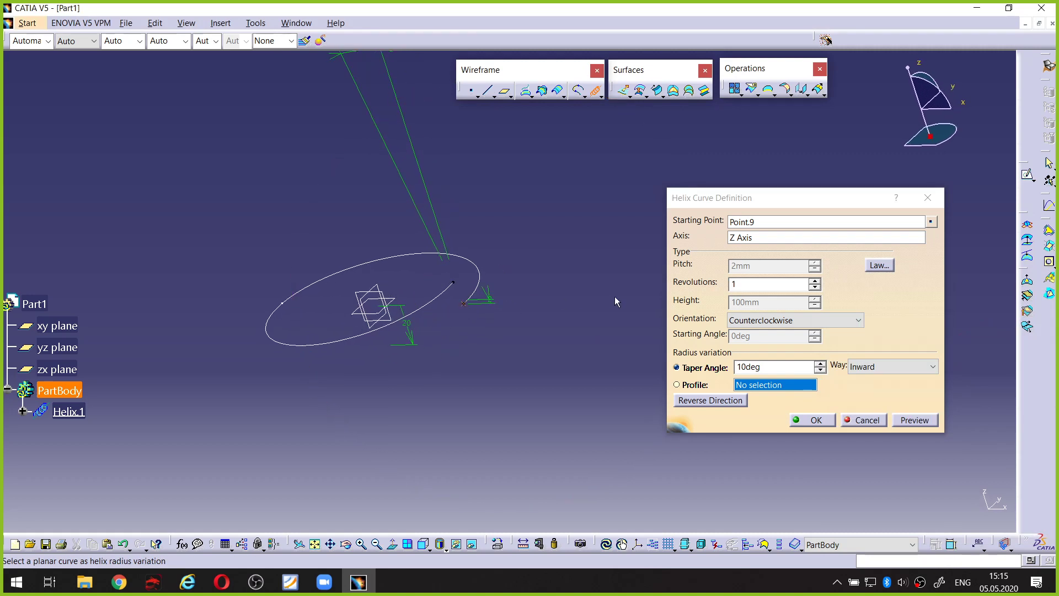
key("ctrl+alt+d")
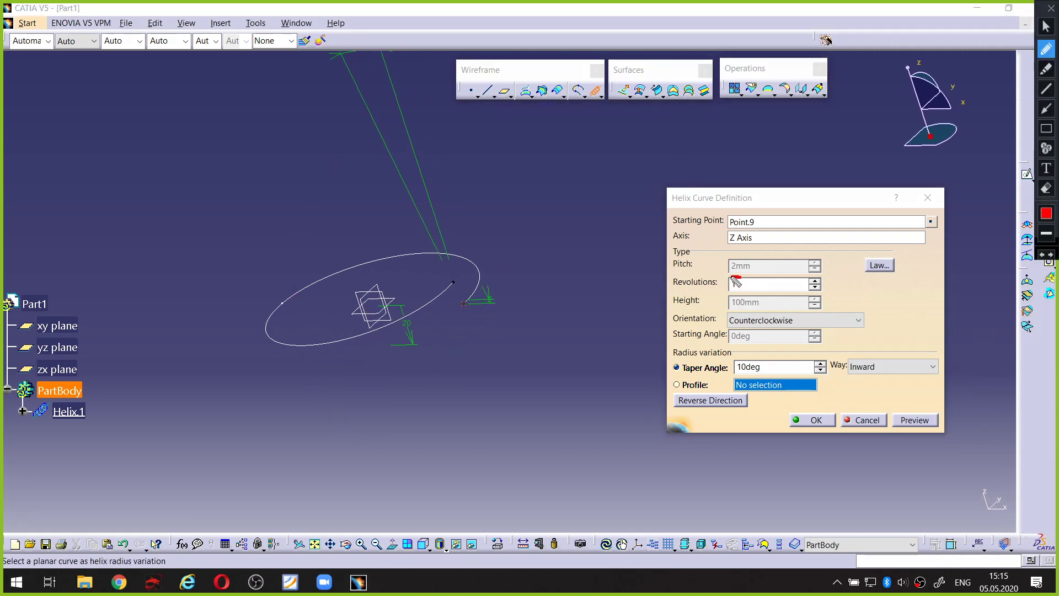
mouse_move(737, 291)
left_mouse_down()
mouse_move(744, 280)
mouse_move(673, 275)
left_mouse_up()
key("ctrl+alt+d")
Try different revolution counts for the helix, up to 10 and back down to 5
left_click(753, 287)
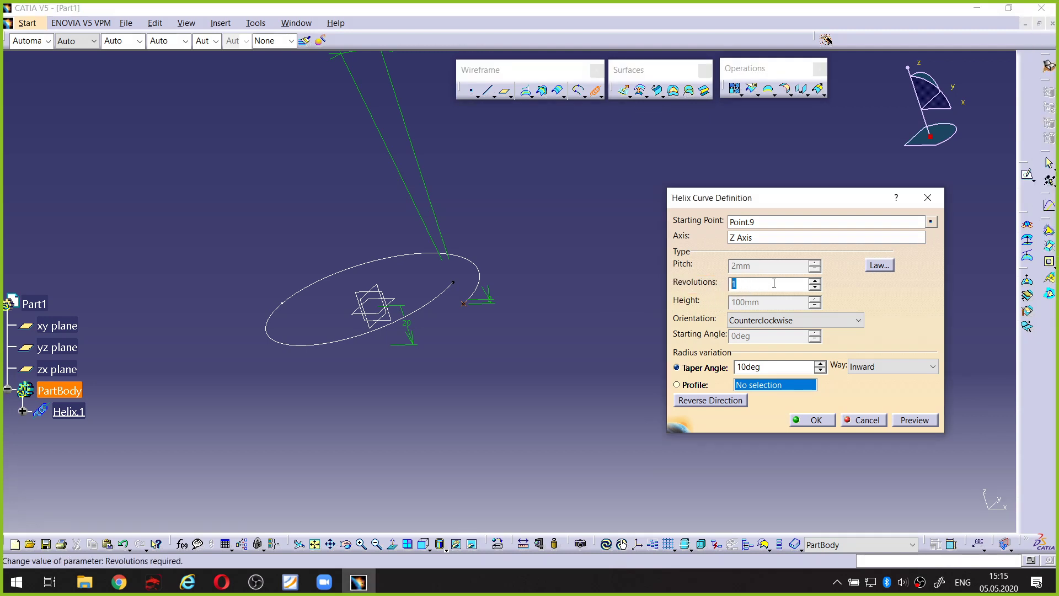
type("3")
scroll(773, 283, "up", 4)
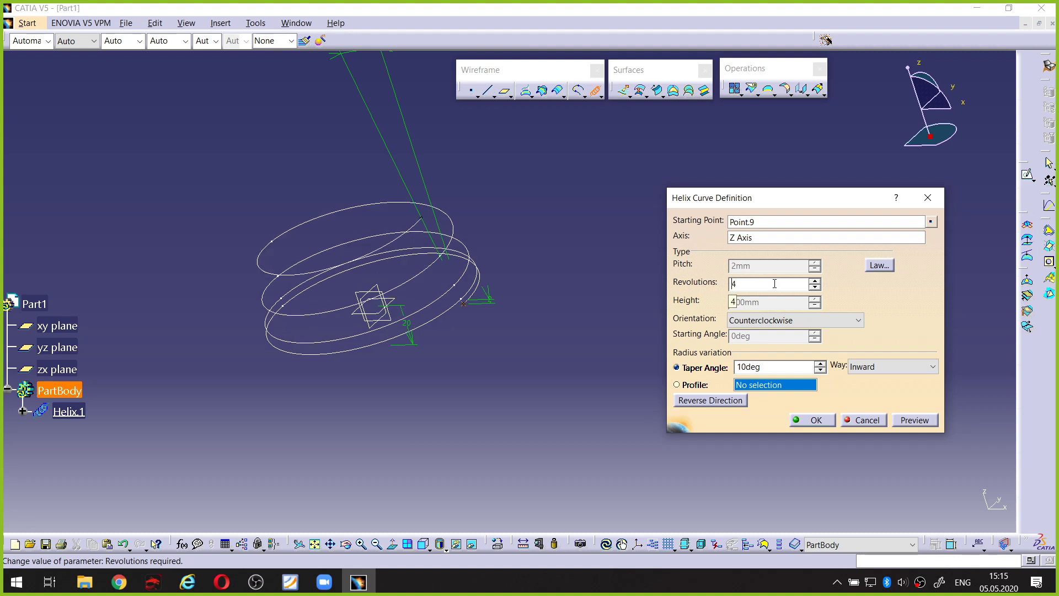
scroll(774, 284, "up", 3)
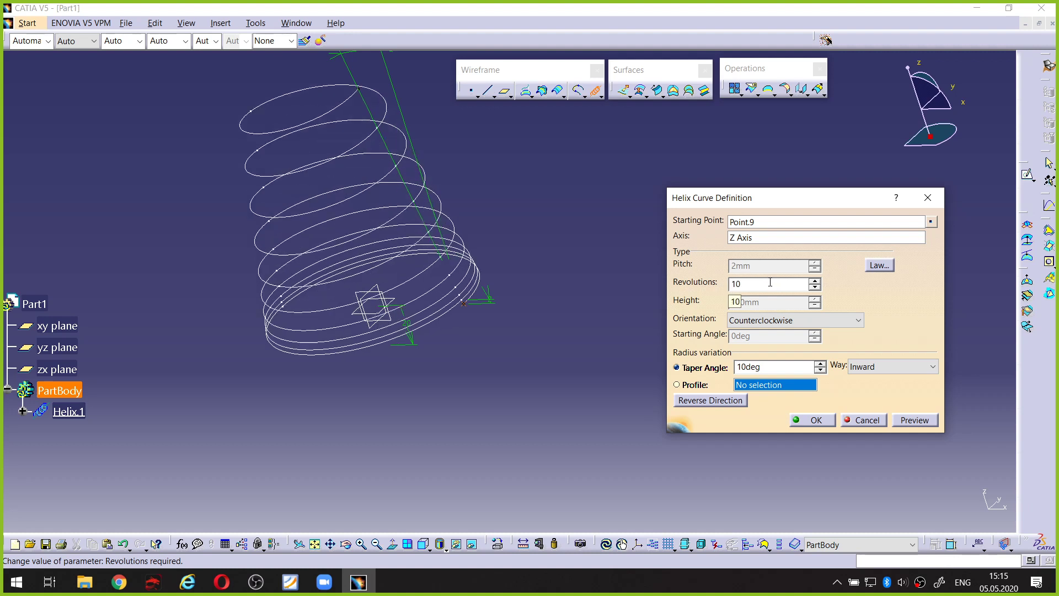
scroll(770, 283, "down", 5)
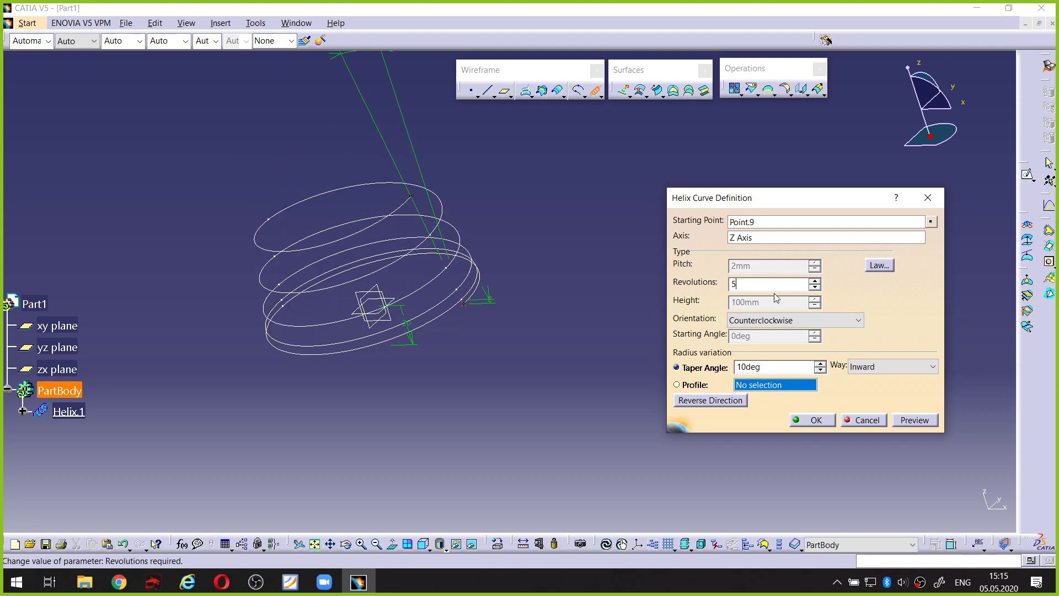
Mark the gap at the helix's first turn and its 2 mm pitch dimension in red, and clear the annotations
middle_click_drag(501, 298, 531, 323)
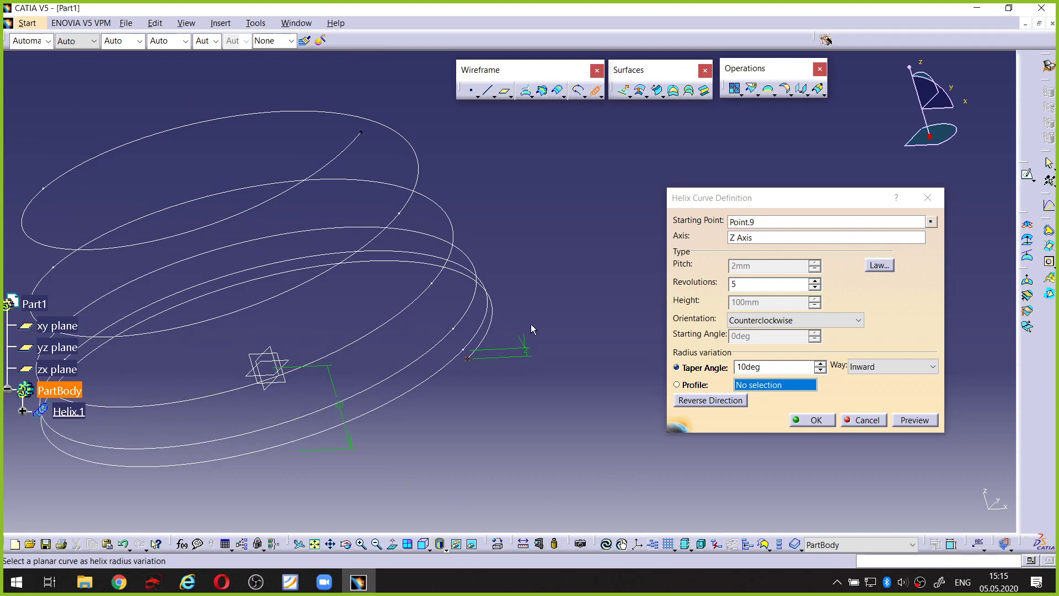
middle_click_drag(518, 391, 469, 329)
middle_click_drag(418, 478, 475, 371)
key("ctrl+alt+d")
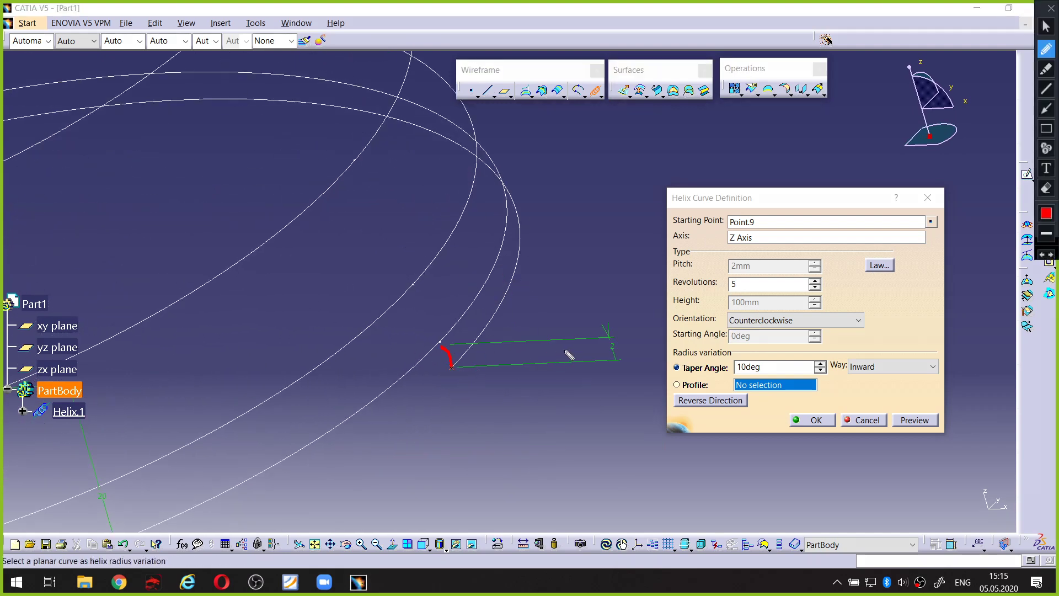
left_click_drag(609, 325, 600, 363)
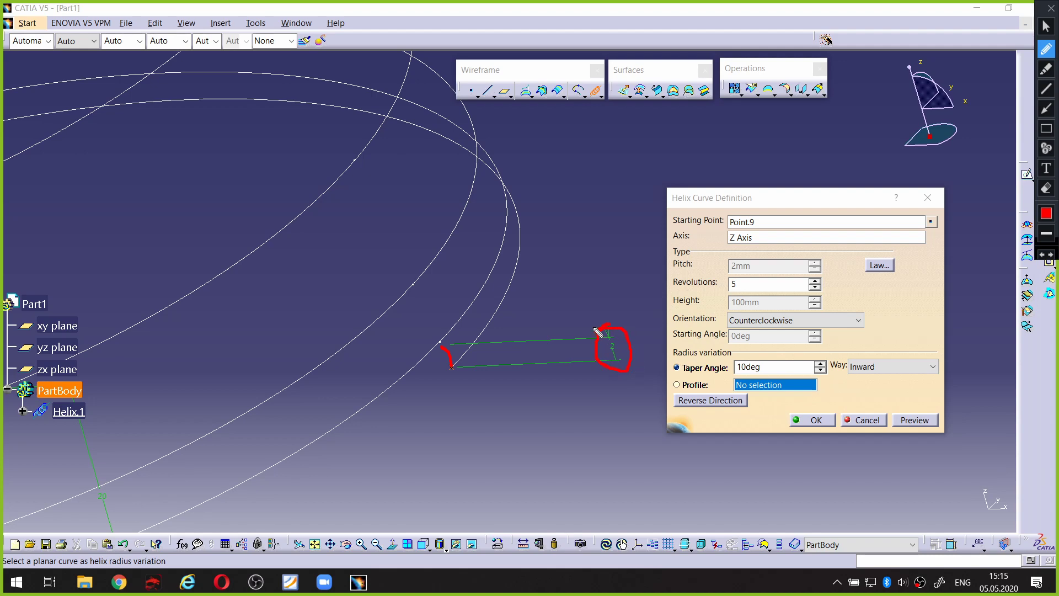
key("ctrl+alt+d")
Mark the spacing between the helix's uppermost turns with a red stroke and clear the annotation
middle_click_drag(509, 279, 504, 334)
middle_click_drag(457, 221, 482, 297)
key("ctrl+alt+d")
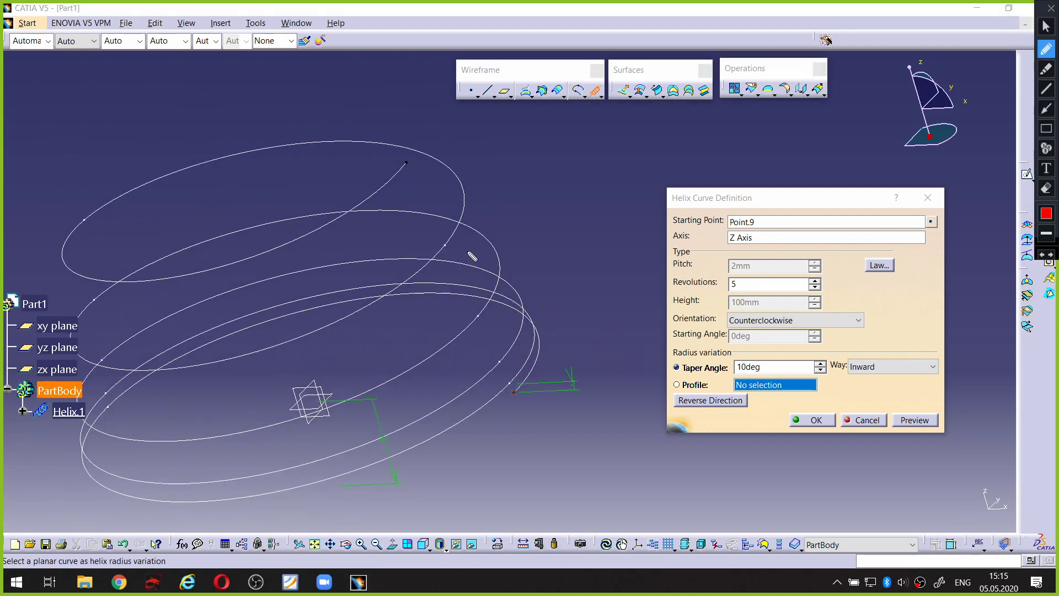
left_click_drag(444, 243, 419, 182)
key("ctrl+alt+d")
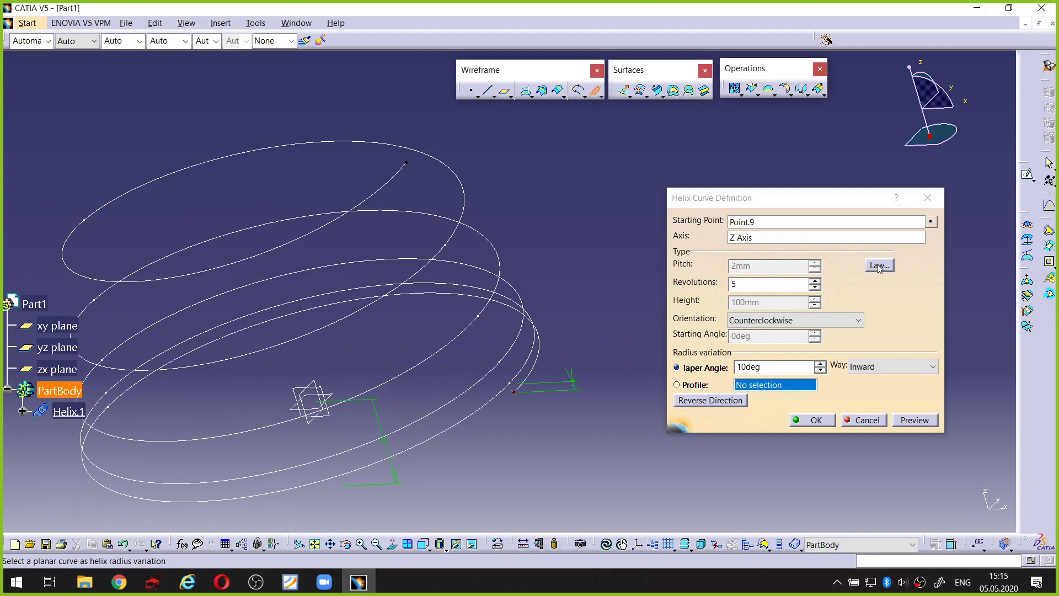
Review the pitch law's start and end values and set the helix's revolutions to 10
left_click(879, 266)
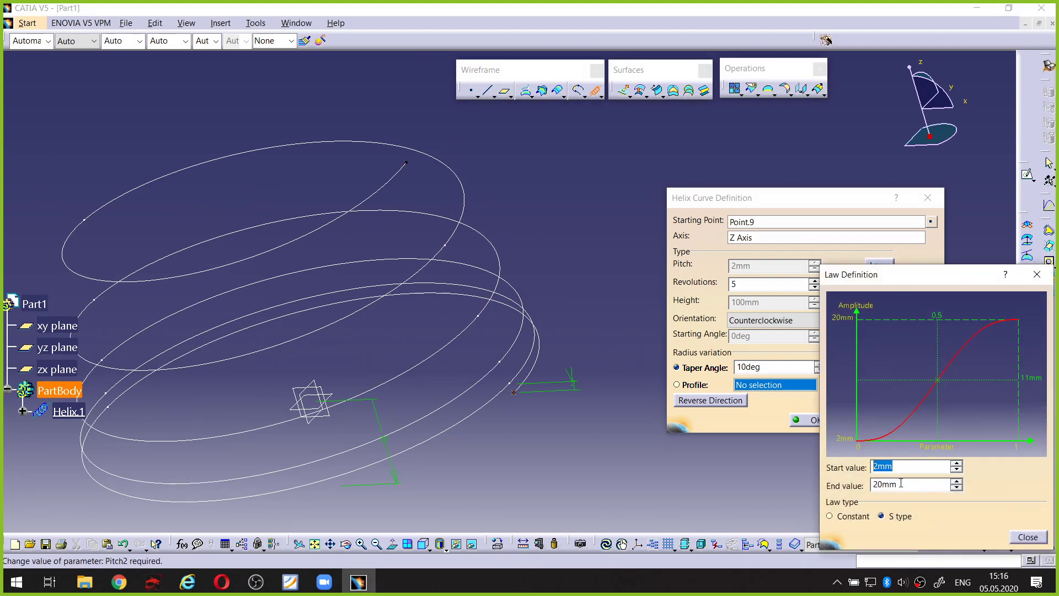
left_click(900, 483)
left_click(1027, 538)
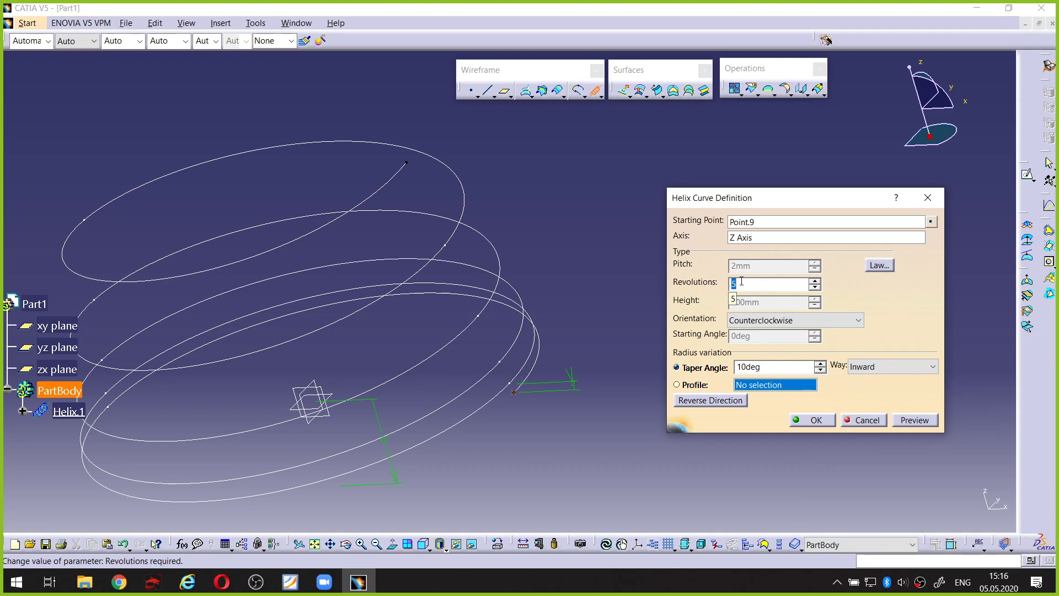
type("8")
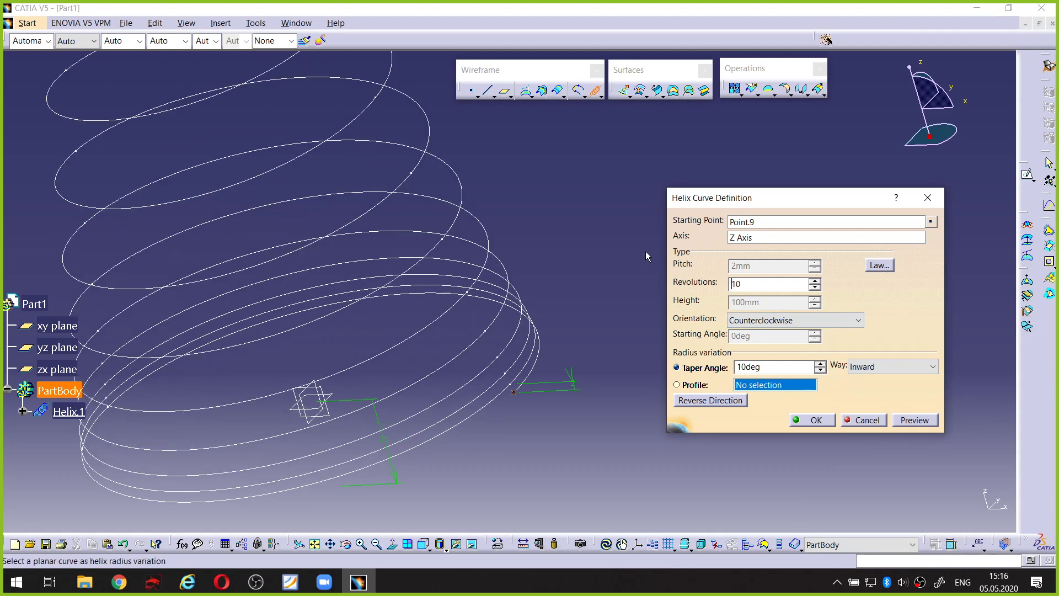
Mark the starting pitch at the base of the 10-turn helix in red and clear the annotation
middle_click_drag(551, 451, 505, 264)
middle_click_drag(504, 386, 496, 284)
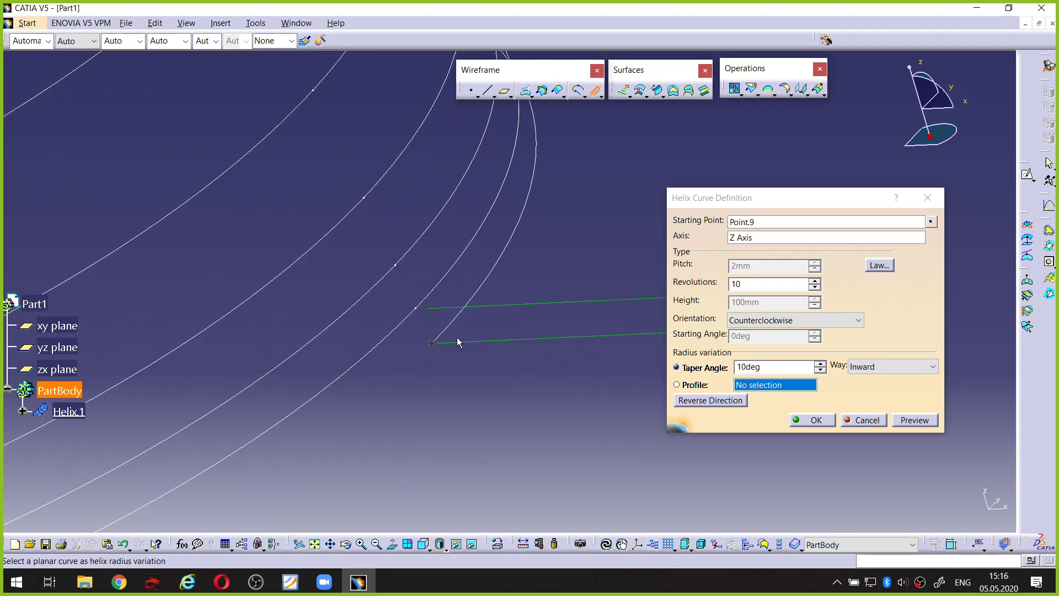
middle_click_drag(456, 338, 435, 349, "ctrl")
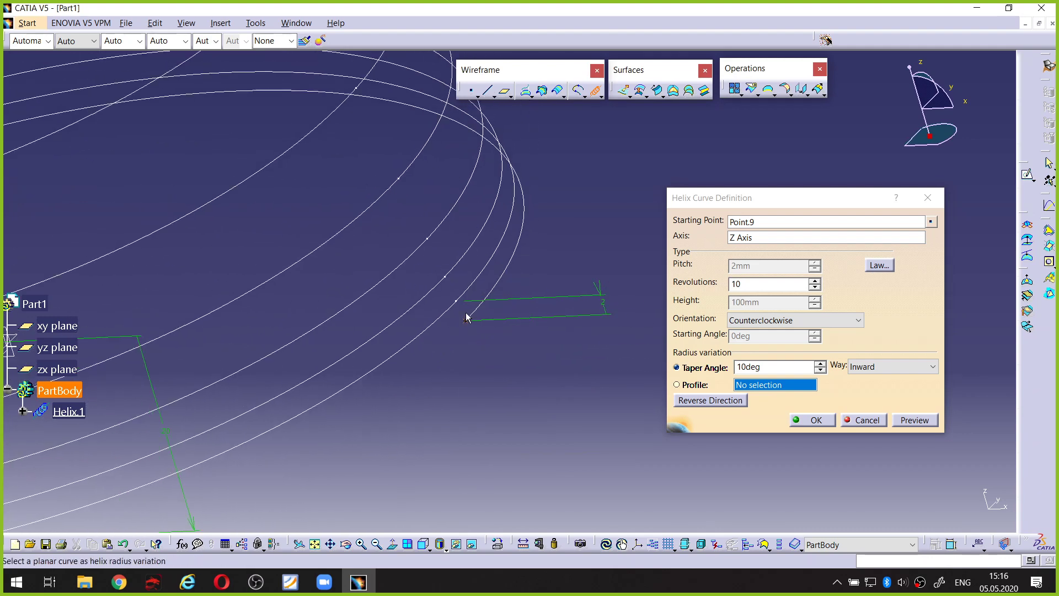
key("ctrl+alt+d")
left_click_drag(457, 307, 460, 316)
key("Escape")
Mark the spacing between the last turns at the top end of the 10-turn helix in red and clear the annotation
middle_click_drag(471, 305, 470, 353, "ctrl")
mouse_move(464, 246)
middle_mouse_down()
mouse_move(505, 414)
mouse_move(468, 303)
mouse_move(508, 282)
mouse_move(409, 300)
middle_mouse_up()
key("ctrl+alt+d")
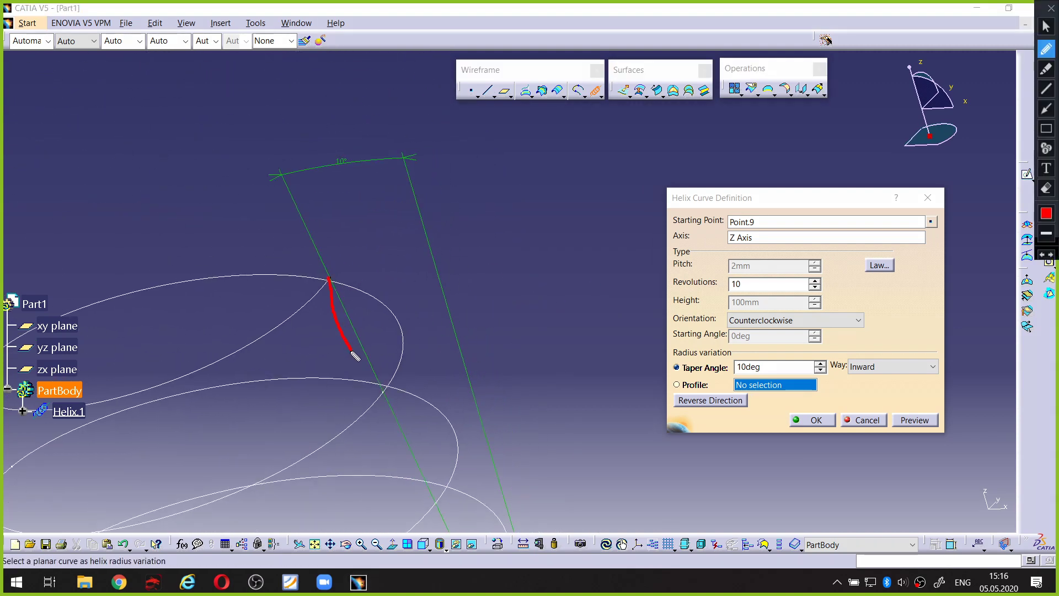
left_click_drag(354, 356, 373, 405)
key("Escape")
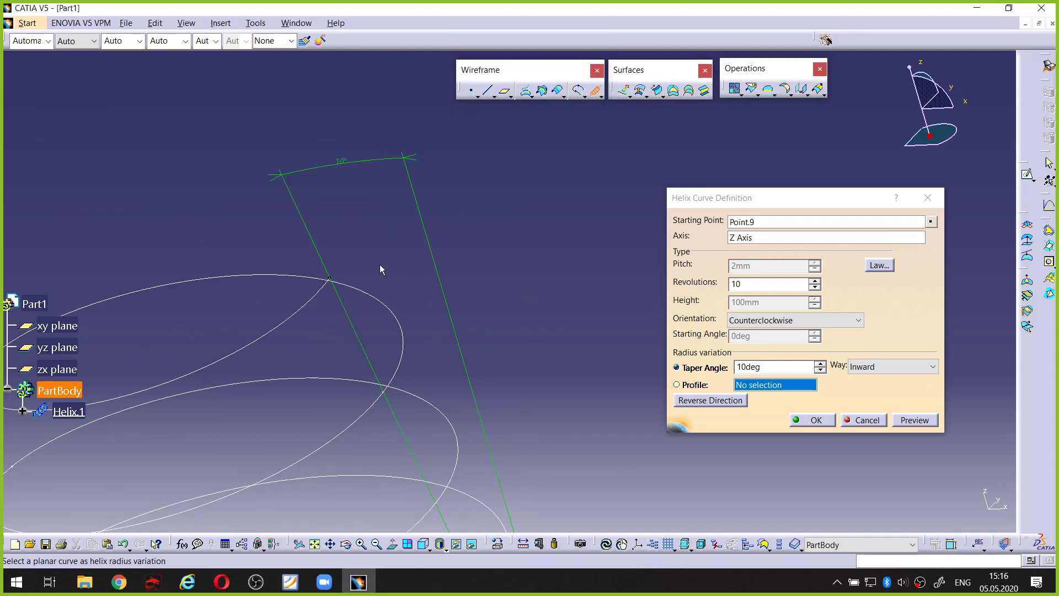
Preview the 10-revolution helix with its 10-degree inward taper and accept the helix definition
mouse_move(381, 268)
middle_mouse_down("ctrl")
mouse_move(461, 383)
mouse_move(424, 262)
middle_mouse_up("ctrl")
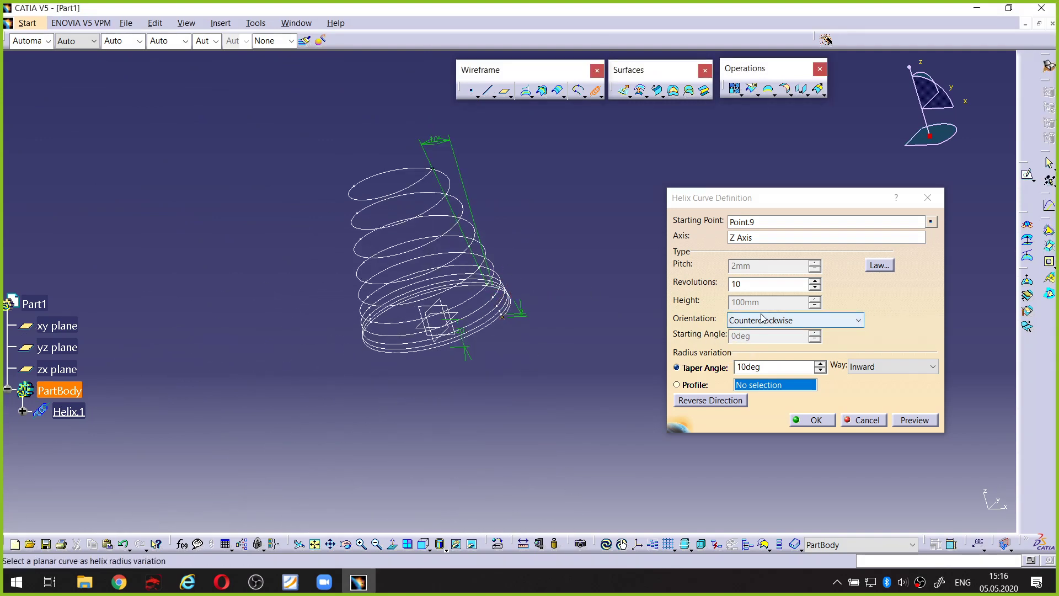
left_click(913, 420)
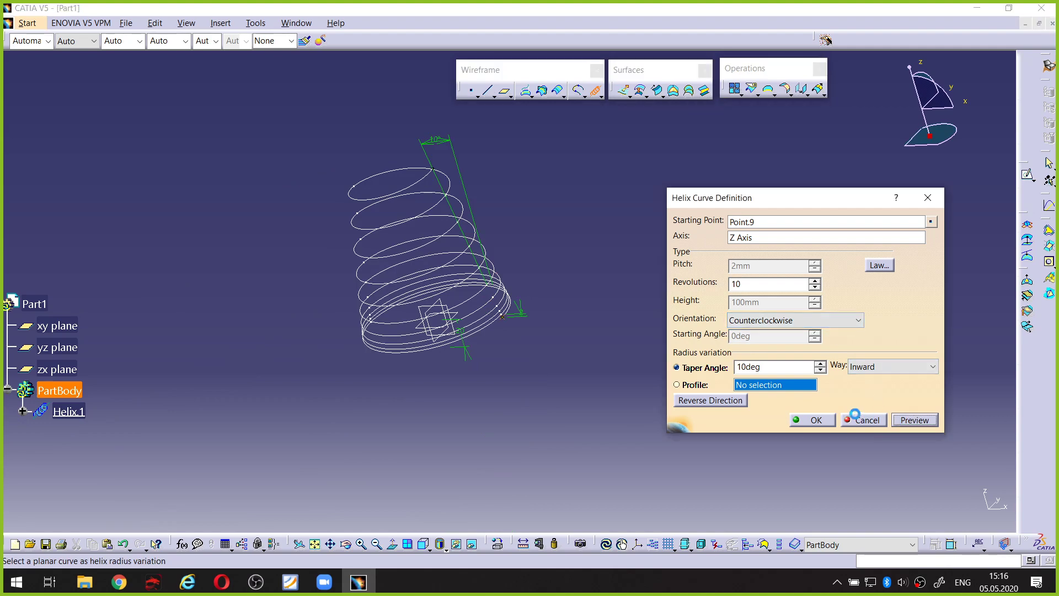
left_click(822, 420)
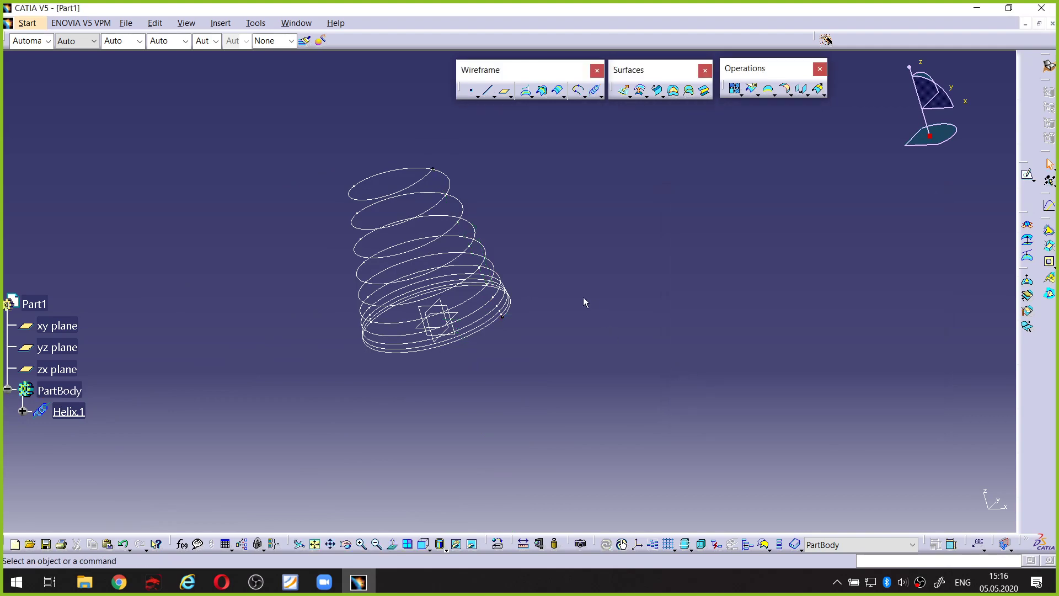
middle_click_drag(584, 297, 544, 311)
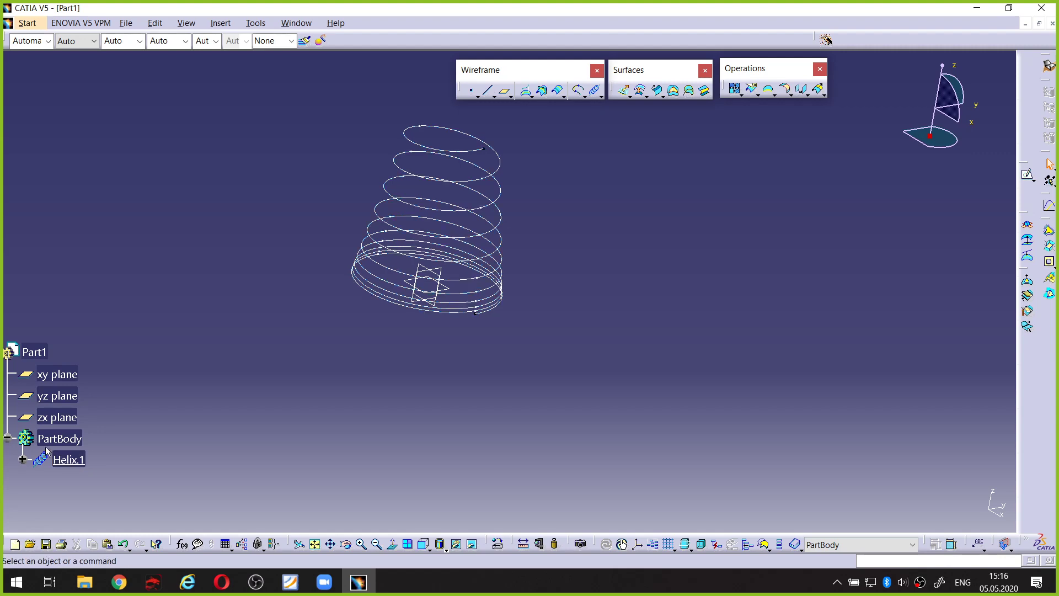
Reopen the helix definition, mark the Taper Angle and Profile radius variation options in red, and clear the annotations
double_click(71, 460)
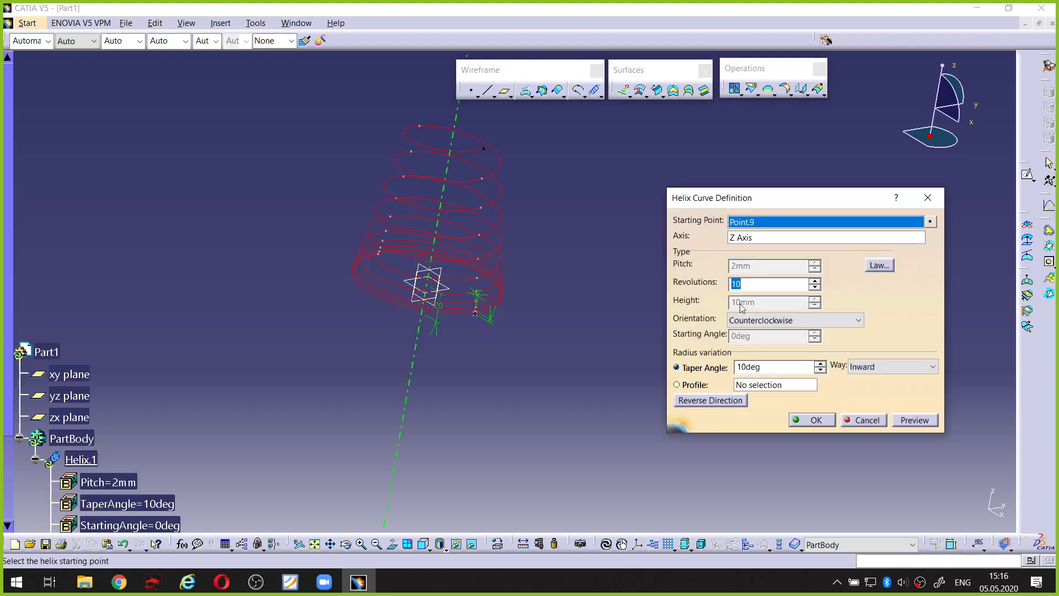
mouse_move(774, 203)
left_mouse_down()
mouse_move(735, 190)
mouse_move(726, 162)
left_mouse_up()
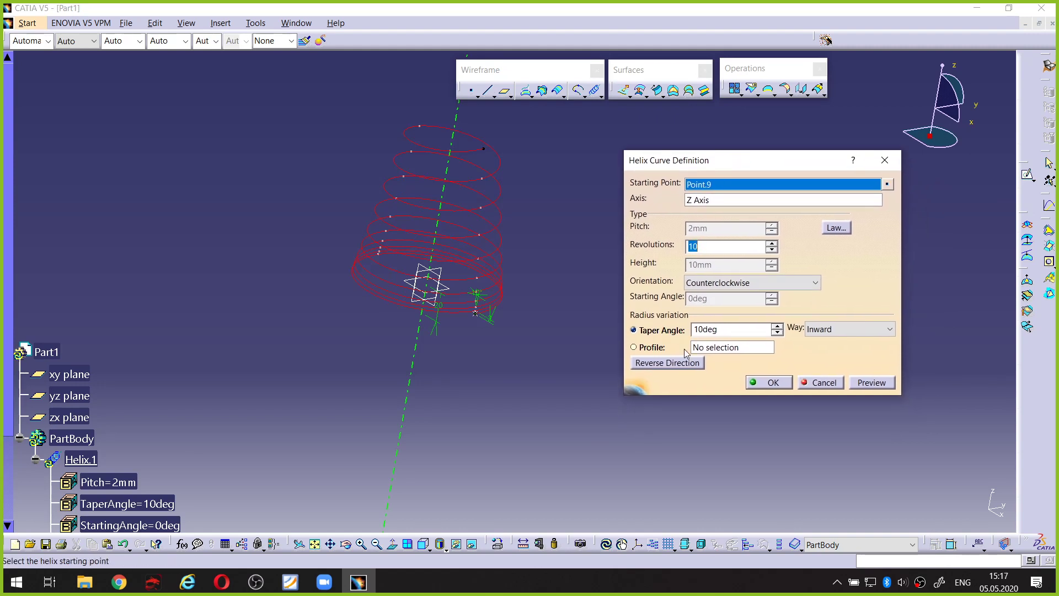
mouse_move(652, 341)
left_mouse_down()
mouse_move(628, 344)
mouse_move(637, 356)
mouse_move(776, 350)
left_mouse_up()
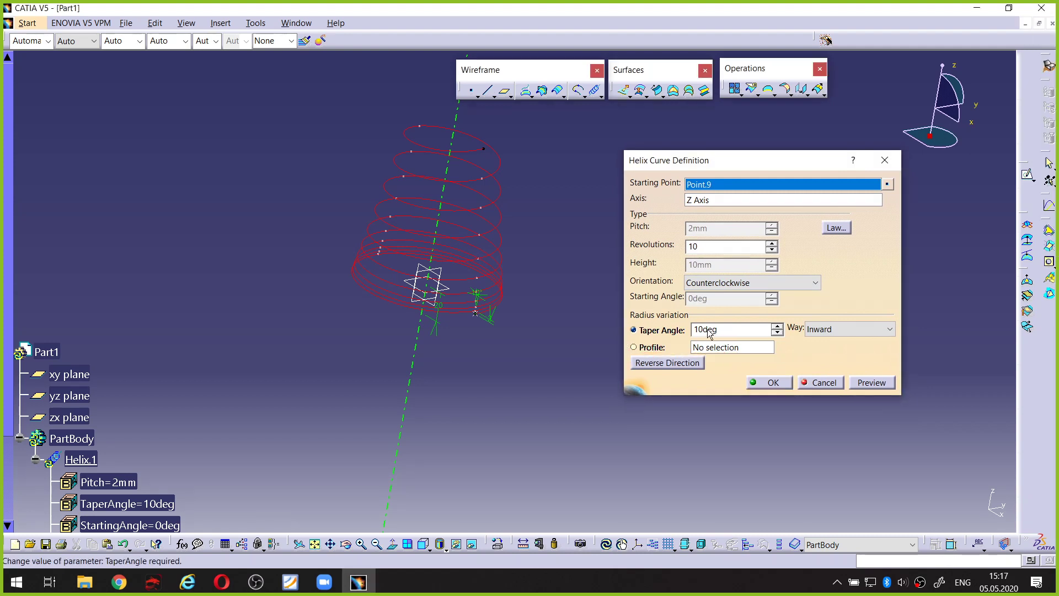
mouse_move(659, 325)
left_mouse_down()
mouse_move(637, 330)
mouse_move(681, 342)
mouse_move(754, 339)
left_mouse_up()
key("Escape")
mouse_move(647, 346)
left_mouse_down()
mouse_move(633, 347)
mouse_move(668, 361)
mouse_move(791, 353)
mouse_move(655, 343)
left_mouse_up()
key("Escape")
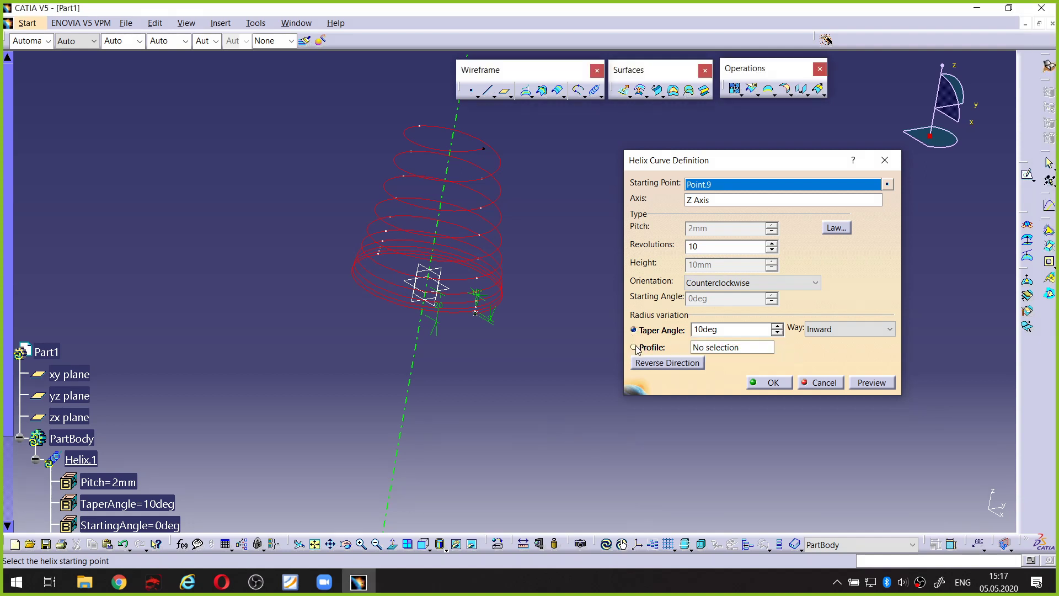
Try the helix's Profile radius variation option, mark its selection field in red, and cancel the helix edit
left_click(700, 348)
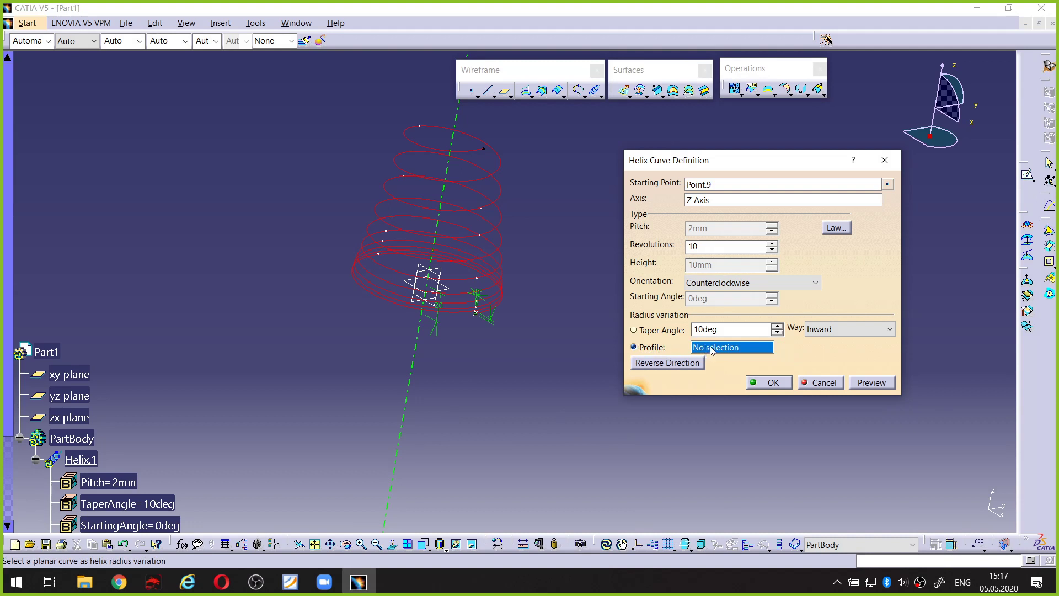
key("ctrl+alt+d")
mouse_move(699, 346)
left_mouse_down()
mouse_move(701, 361)
mouse_move(775, 353)
mouse_move(696, 345)
left_mouse_up()
key("Escape")
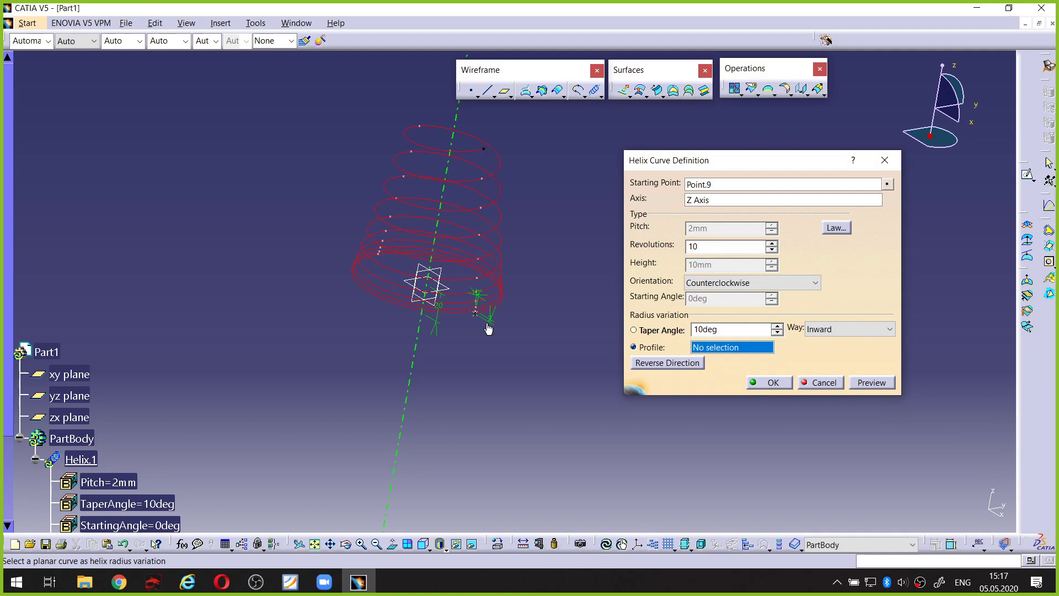
left_click(827, 382)
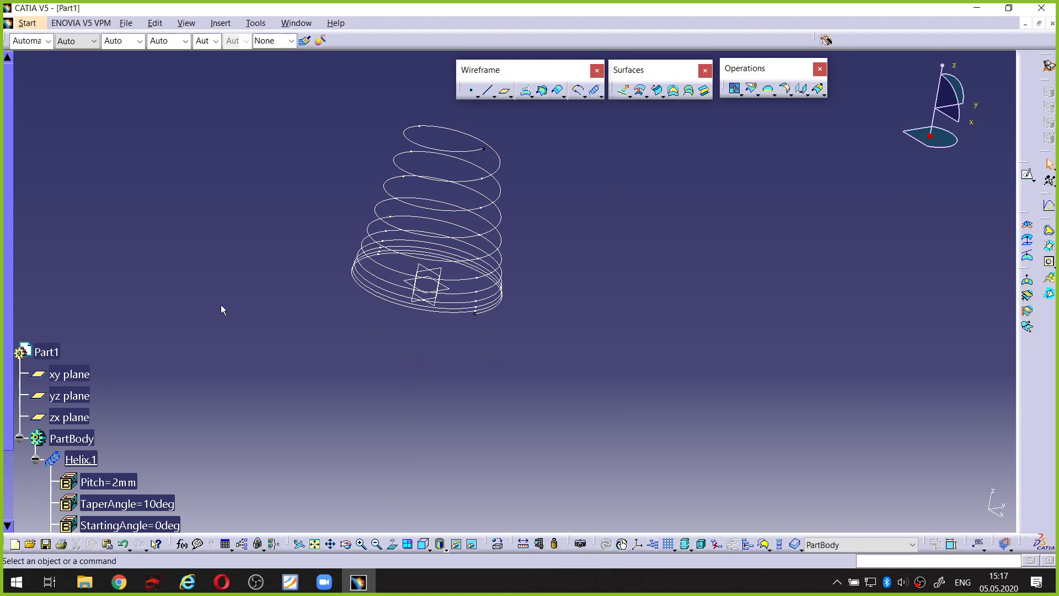
Start a new sketch on the zx plane for the helix profile curve
scroll(221, 305, "down", 3)
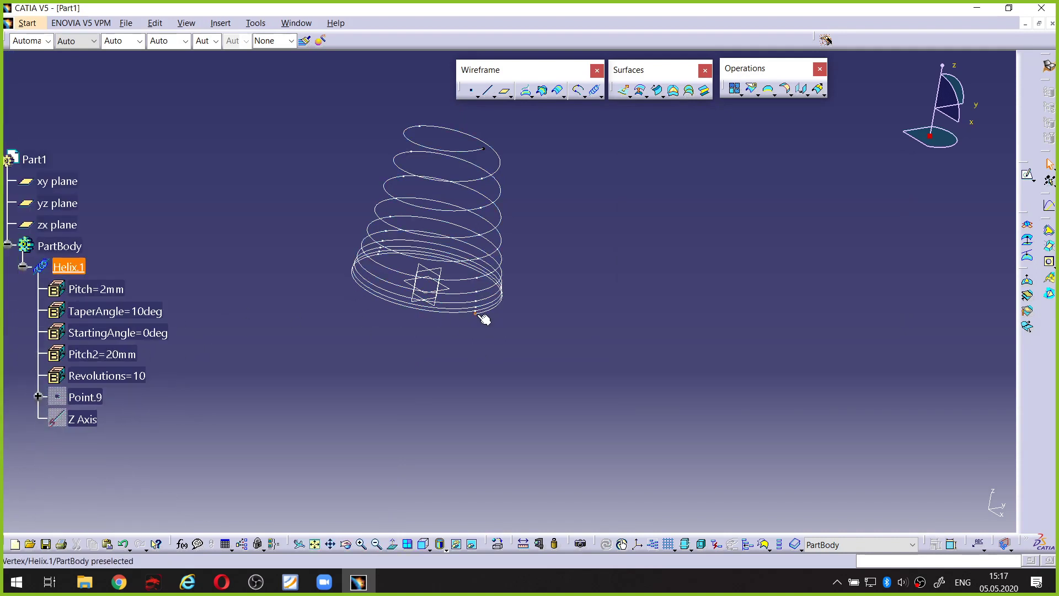
middle_click_drag(438, 319, 476, 337)
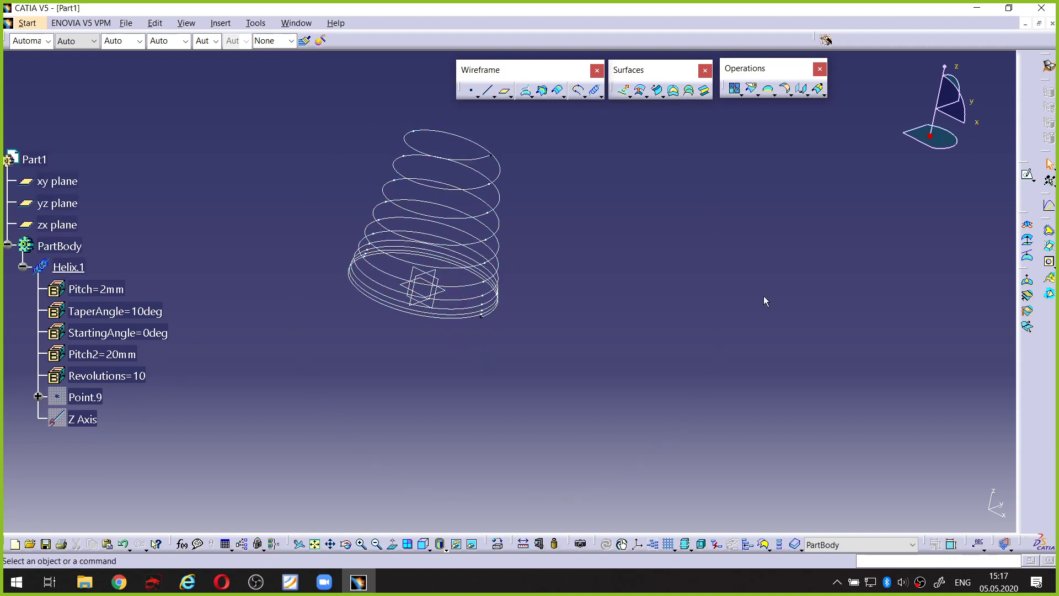
left_click(1029, 177)
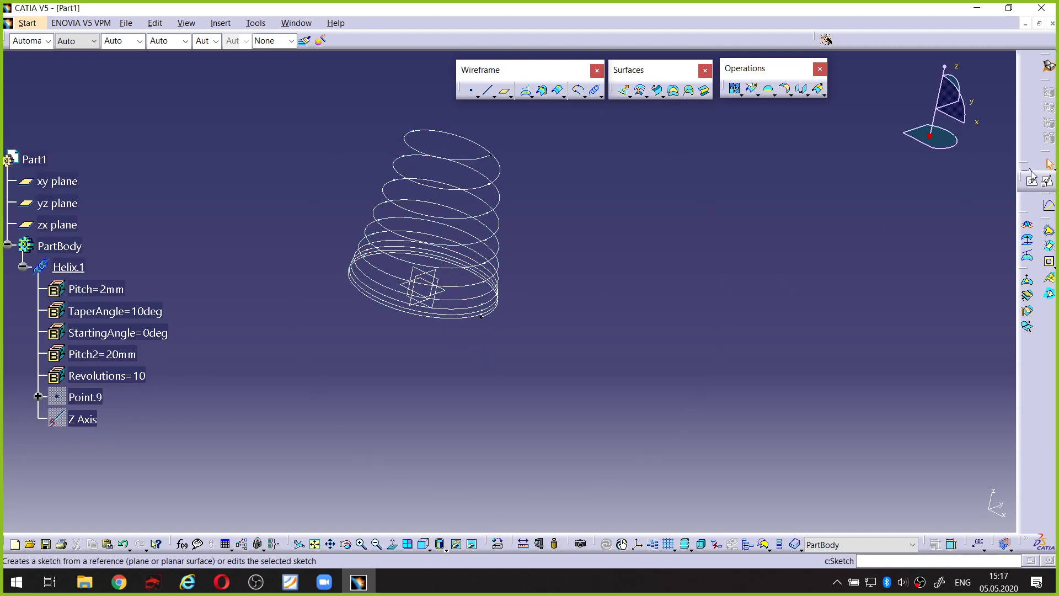
left_click(1030, 179)
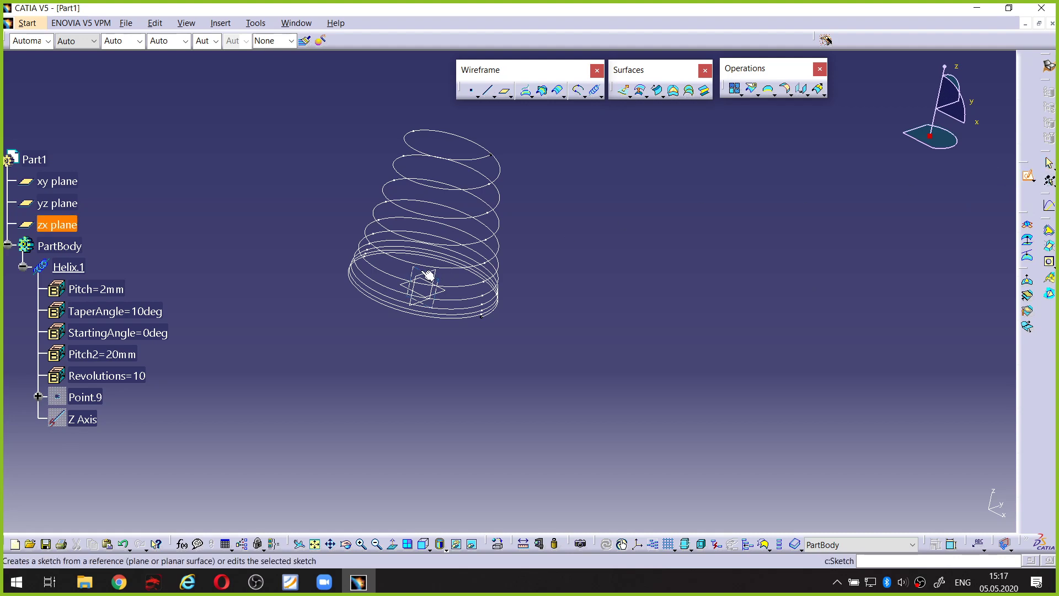
left_click(72, 228)
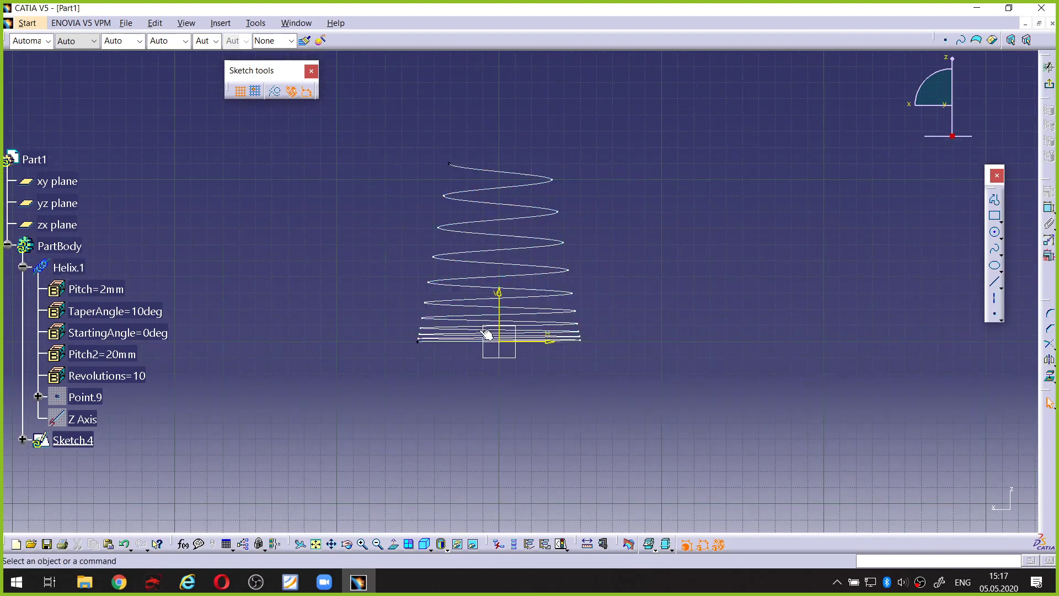
Examine where the helix's start point lies in the zx-plane sketch view
middle_click_drag(437, 358, 428, 315, "ctrl")
middle_click(402, 357)
middle_click_drag(487, 360, 483, 278, "ctrl")
middle_click(488, 285)
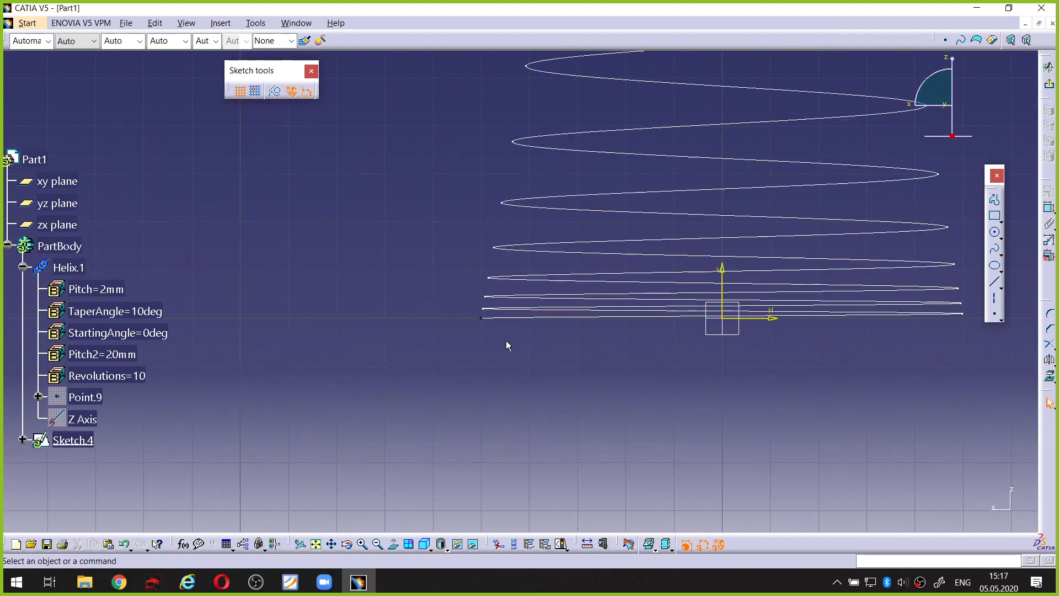
middle_click_drag(505, 341, 498, 295, "ctrl")
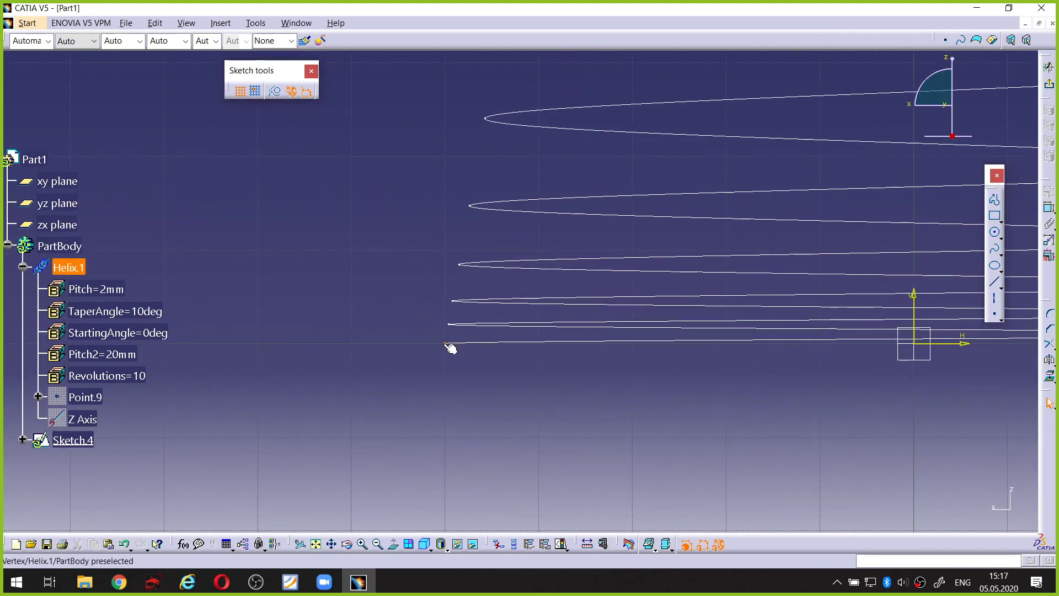
left_click(447, 344)
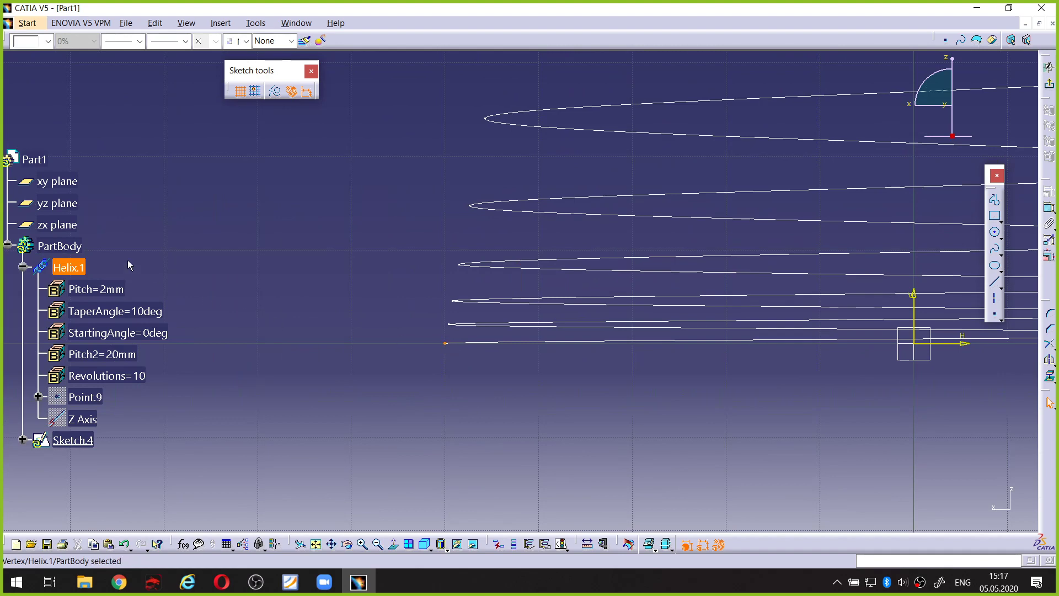
left_click(244, 263)
middle_click_drag(453, 234, 473, 345, "ctrl")
middle_click_drag(522, 295, 524, 335)
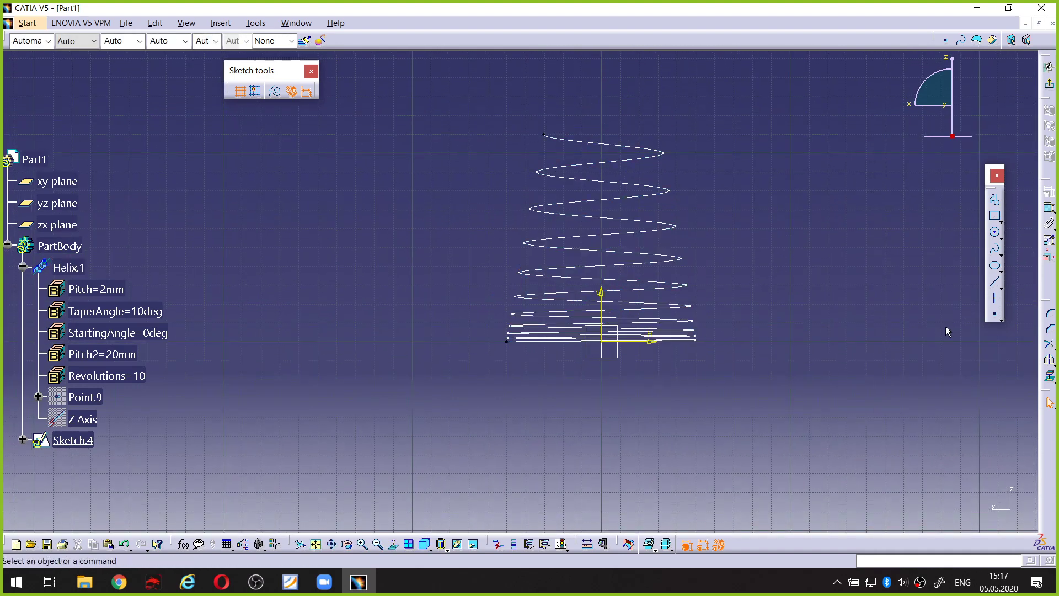
Sketch a four-point wavy spline beside the helix, from about H -52 mm on the horizontal axis up to a height of about 115 mm
left_click(994, 251)
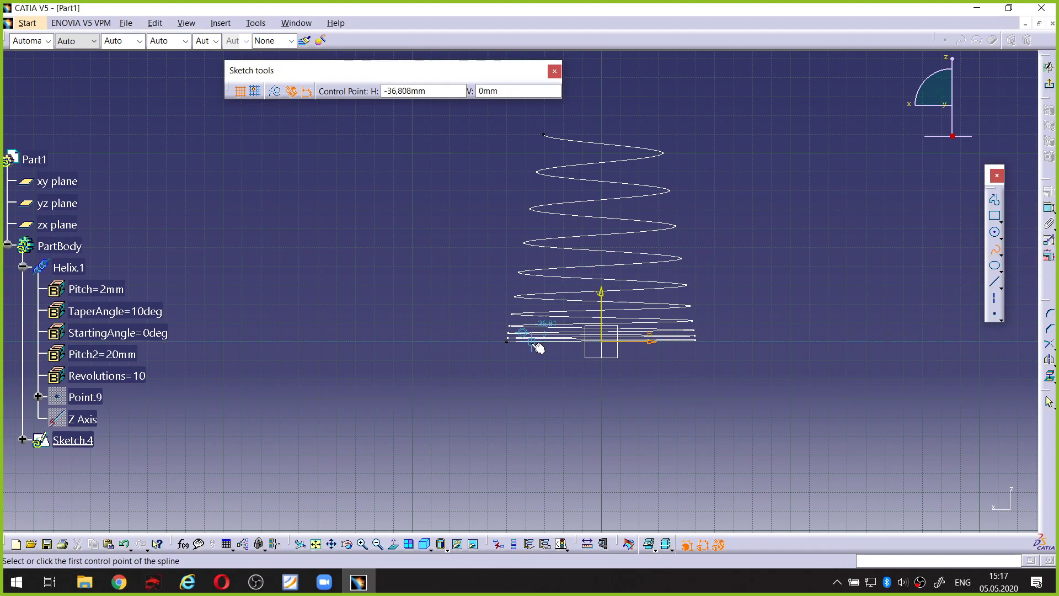
middle_click_drag(536, 346, 513, 328, "ctrl")
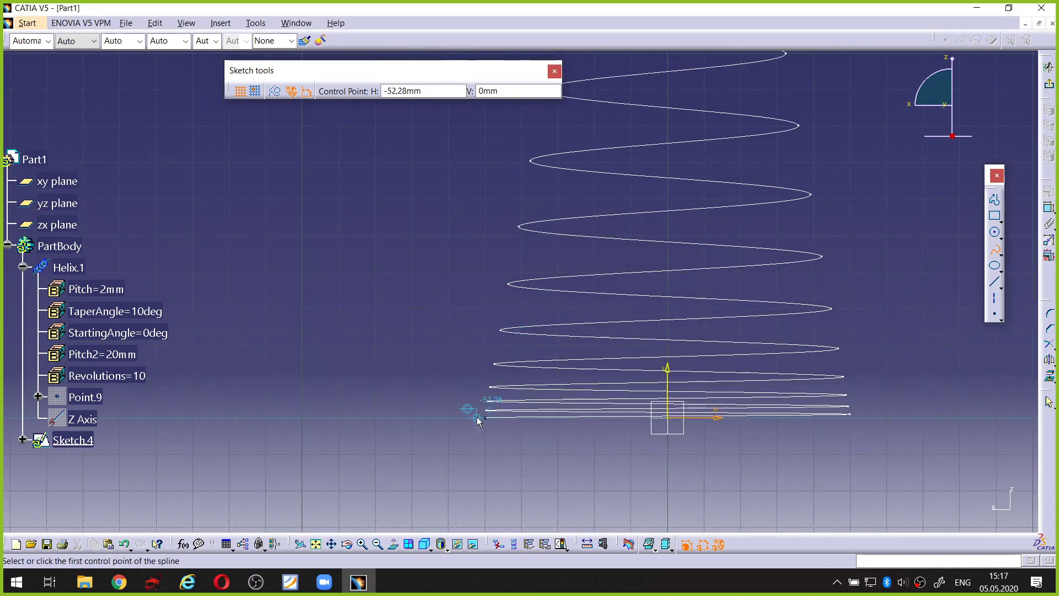
left_click(476, 416)
middle_click_drag(440, 223, 454, 366)
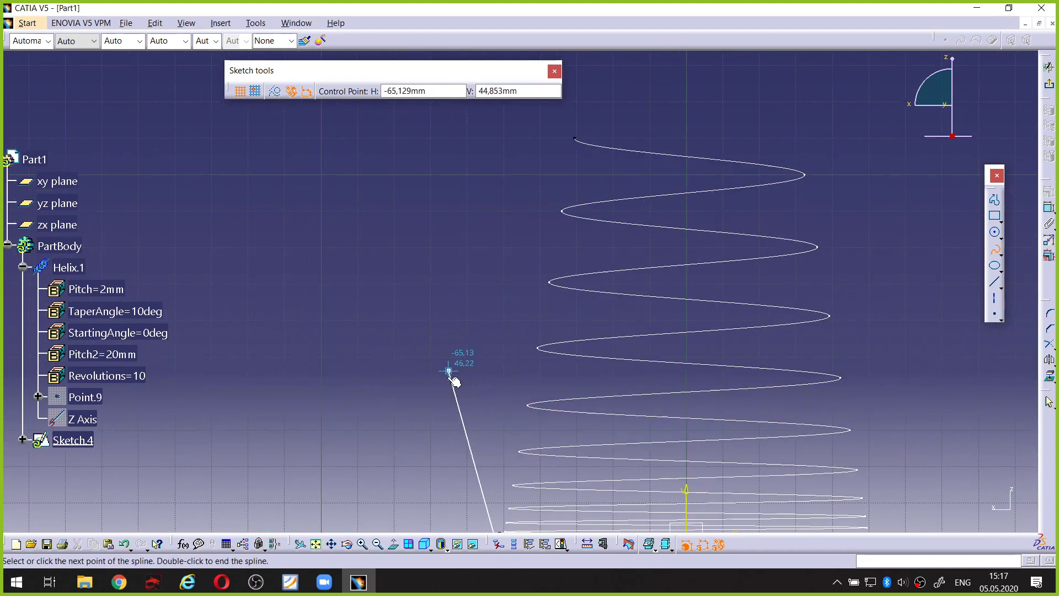
left_click(451, 409)
left_click(530, 275)
middle_click_drag(536, 212, 518, 320)
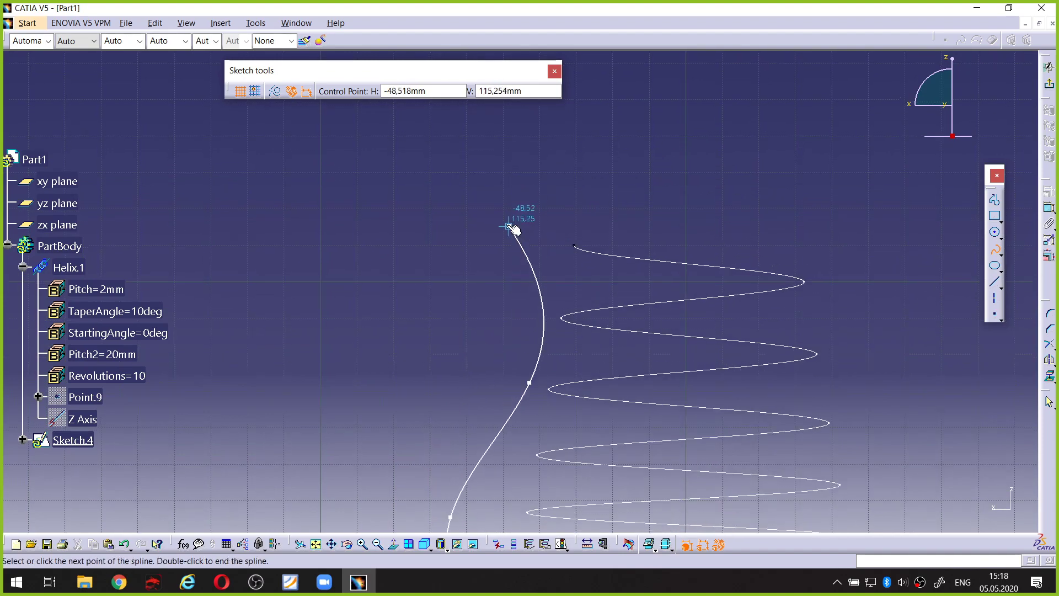
double_click(511, 213)
Check the spline's lower control point against the helix's start point and exit the sketch
middle_click_drag(636, 382, 656, 56)
left_click(538, 366)
middle_click_drag(538, 366, 554, 300, "ctrl")
left_click(515, 309)
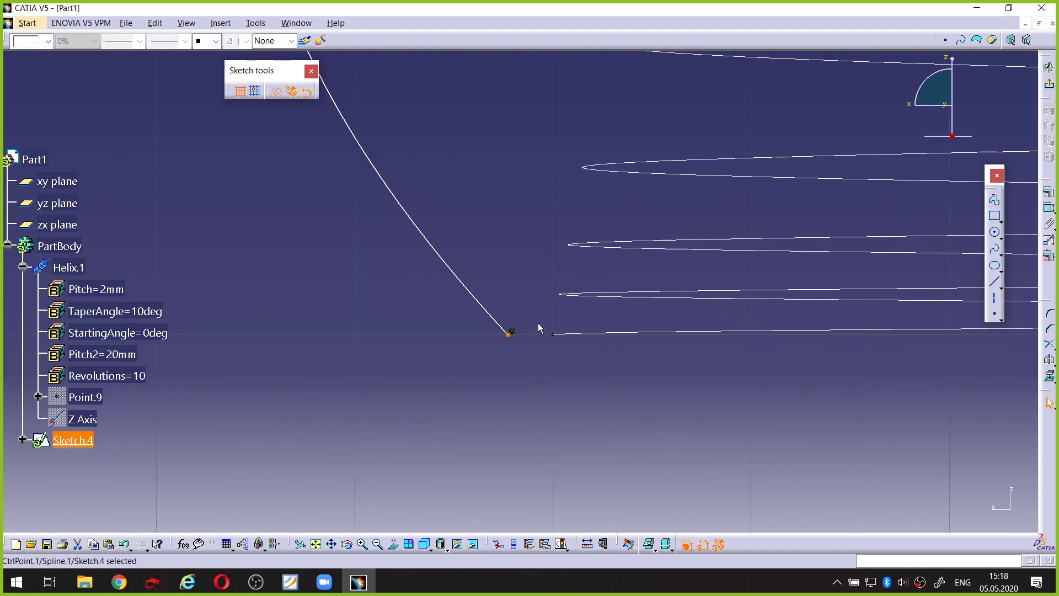
left_click_drag(538, 320, 560, 350, "ctrl")
left_click(560, 340)
left_click(517, 291)
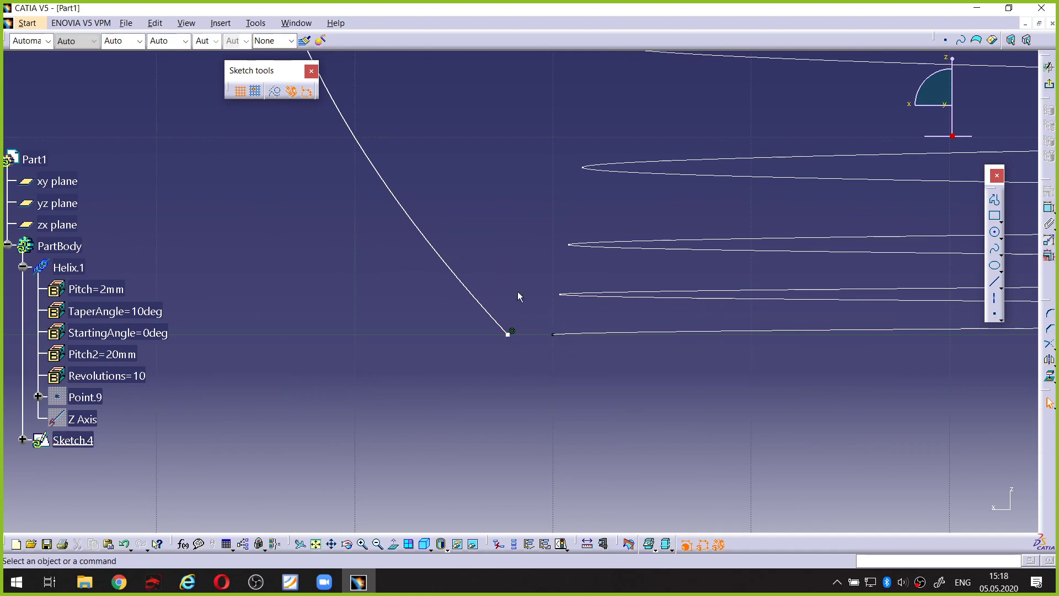
left_click(1051, 85)
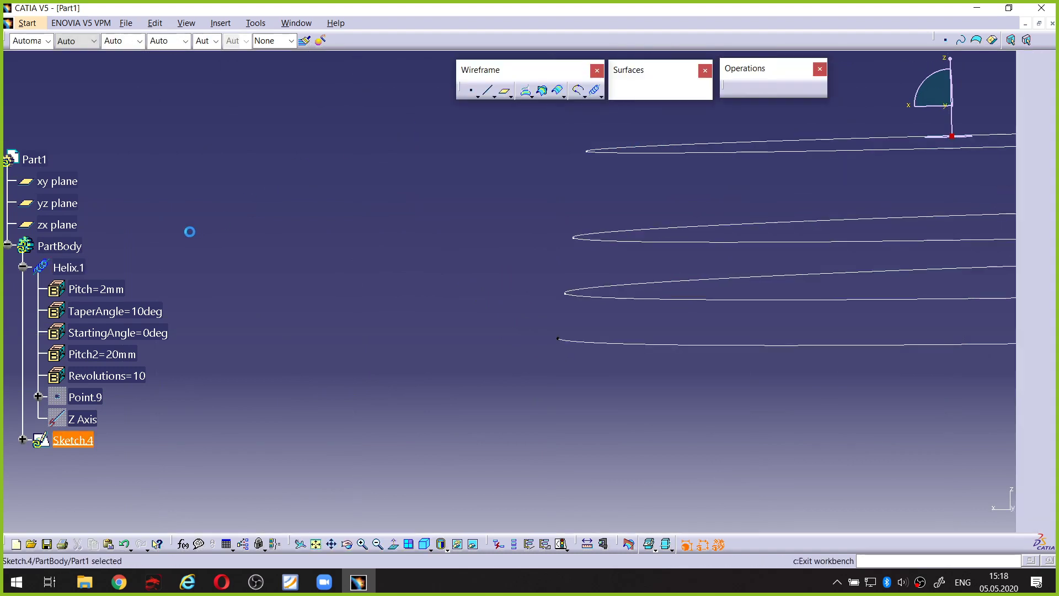
double_click(69, 266)
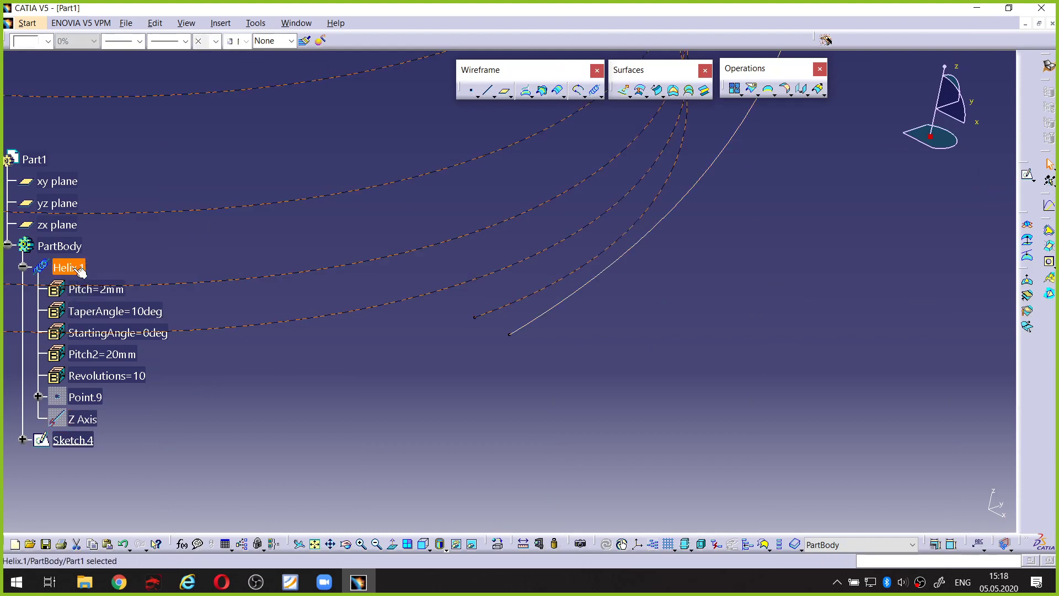
left_click(711, 349)
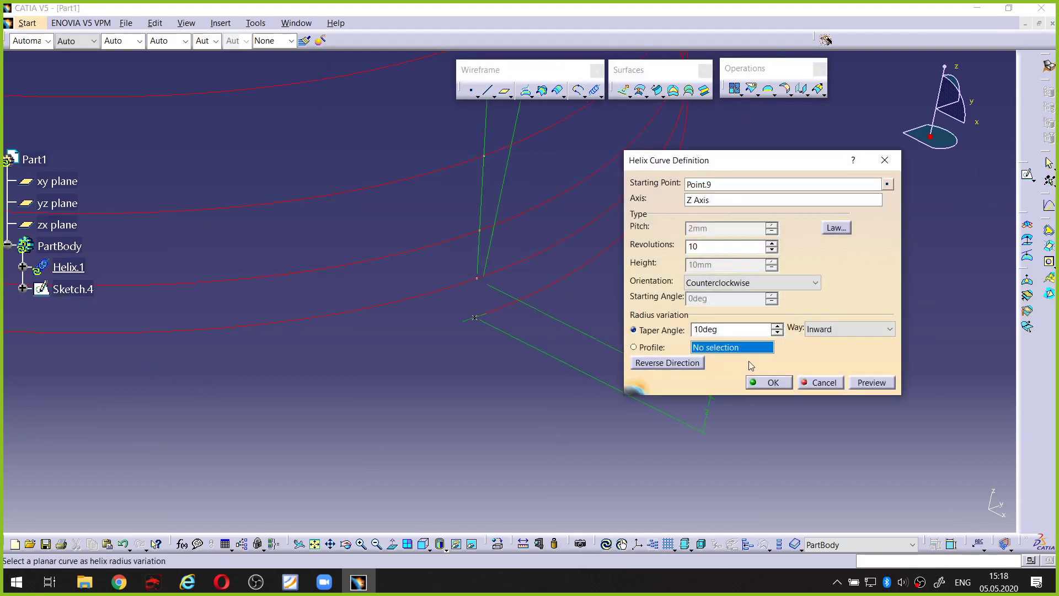
left_click(821, 382)
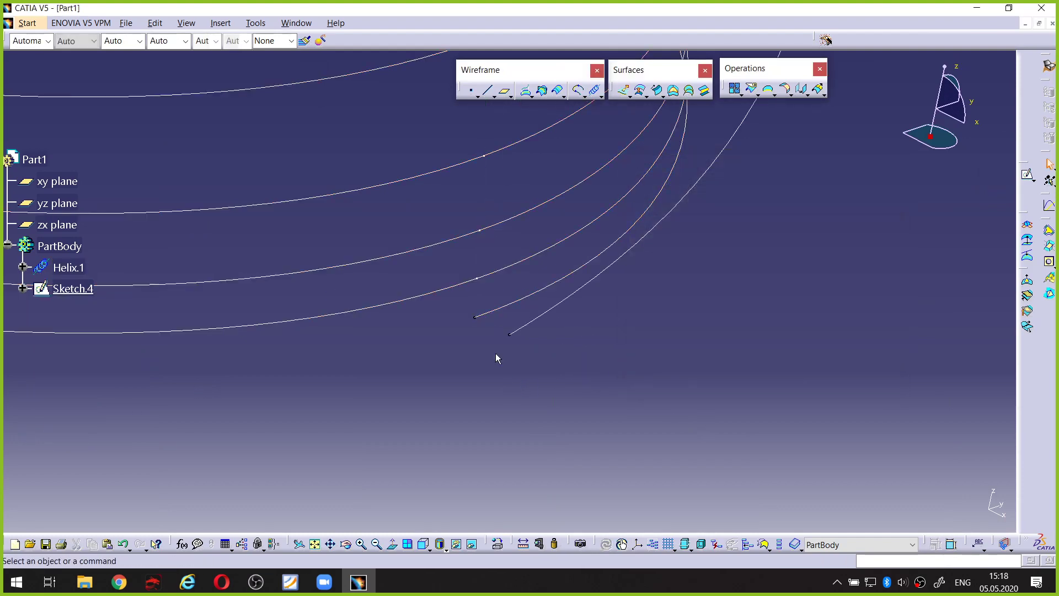
Compare the lower end of the profile spline with the helix's start point in the 3D view
middle_click_drag(541, 307, 536, 436)
middle_click_drag(542, 276, 513, 432)
left_click(573, 316)
mouse_move(567, 391)
middle_mouse_down()
mouse_move(637, 336)
mouse_move(566, 261)
mouse_move(542, 269)
middle_mouse_up()
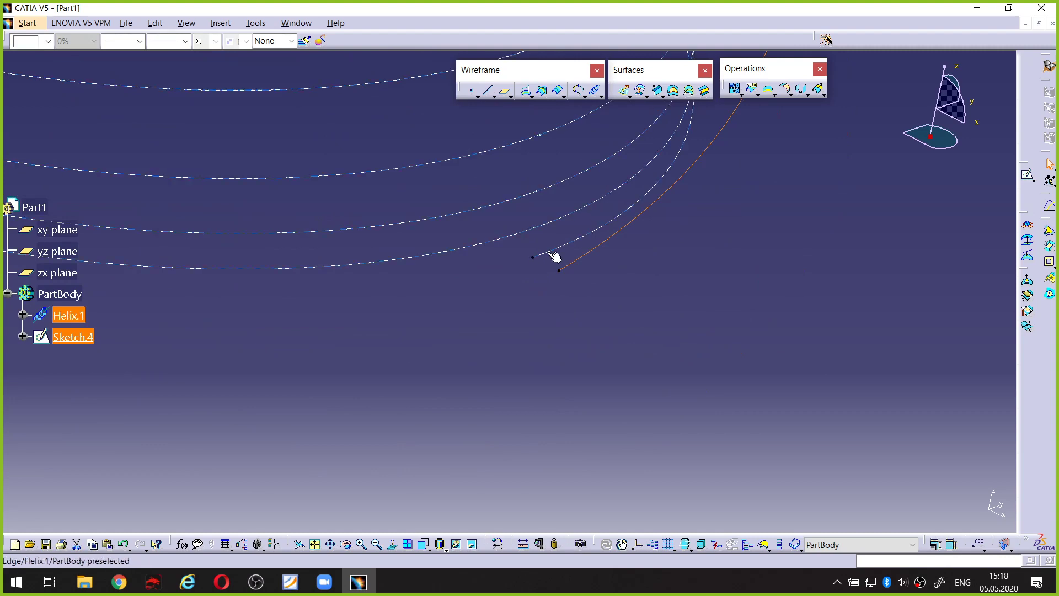
left_click(547, 252)
middle_click_drag(346, 252, 509, 207)
left_click(465, 266)
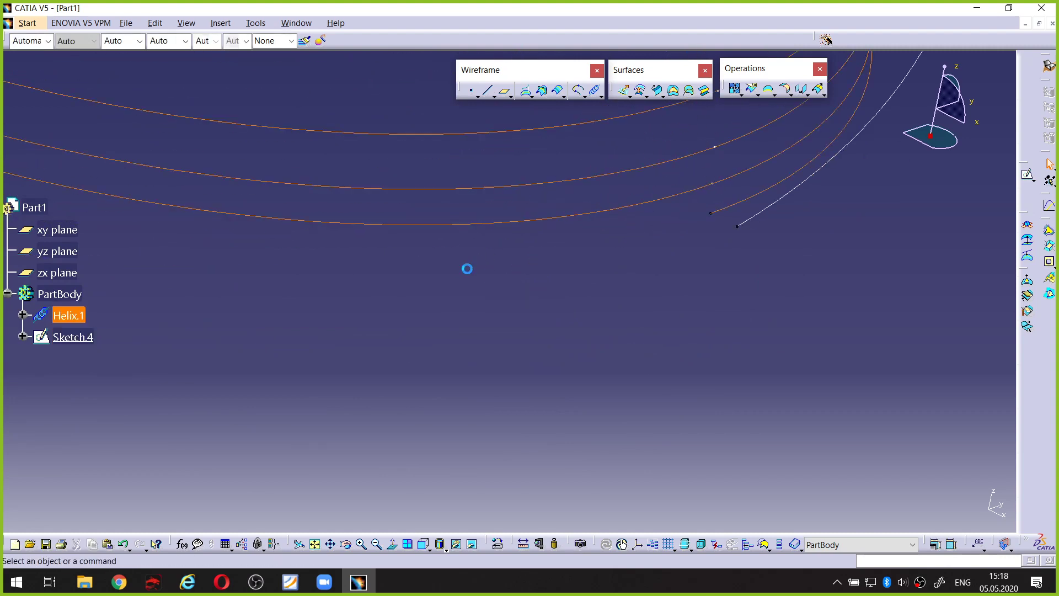
middle_click_drag(432, 243, 475, 326)
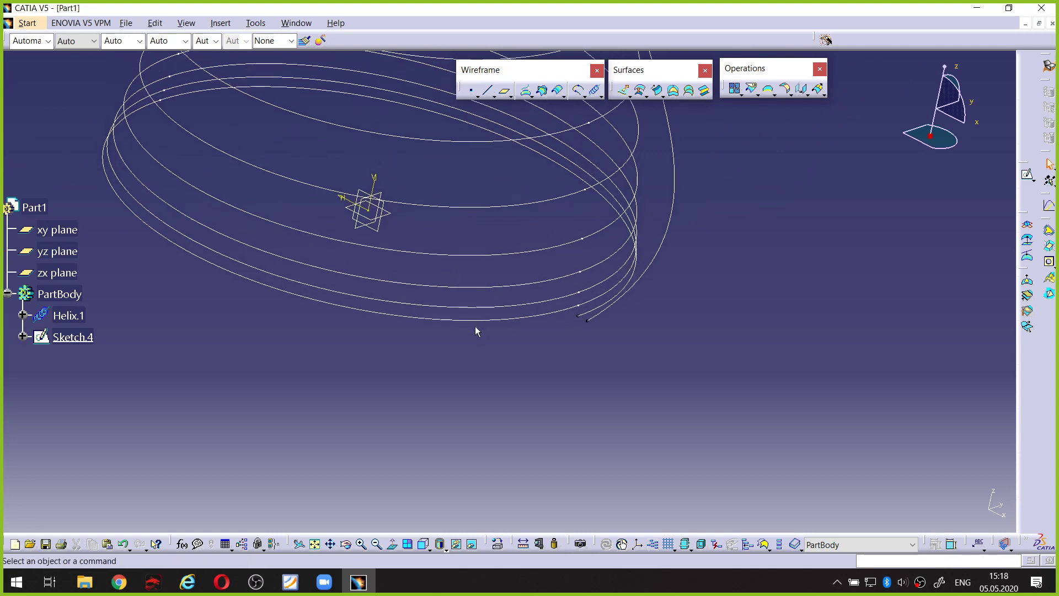
double_click(483, 326)
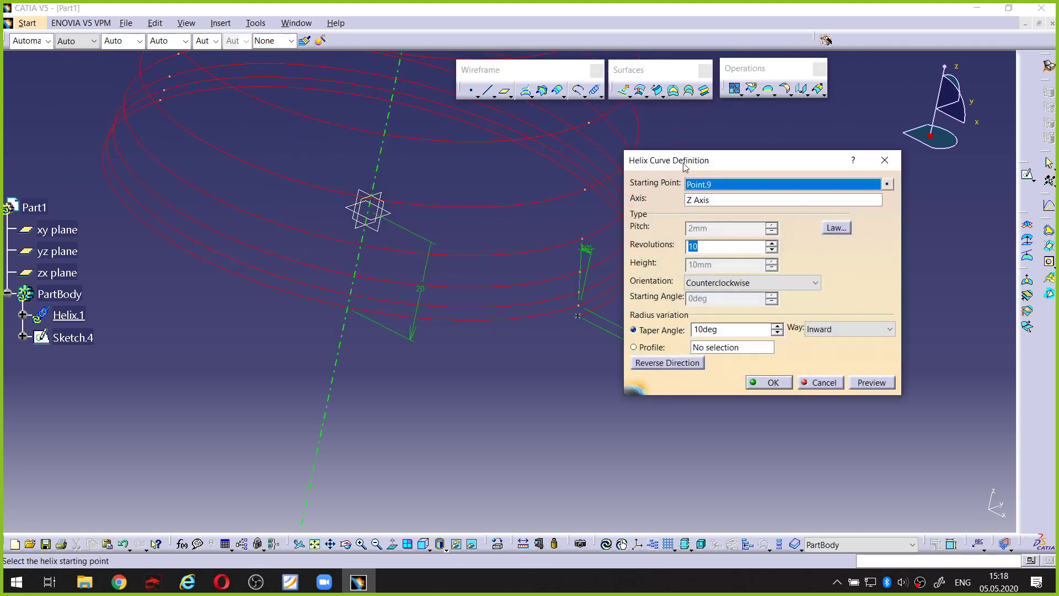
middle_click_drag(522, 249, 375, 273)
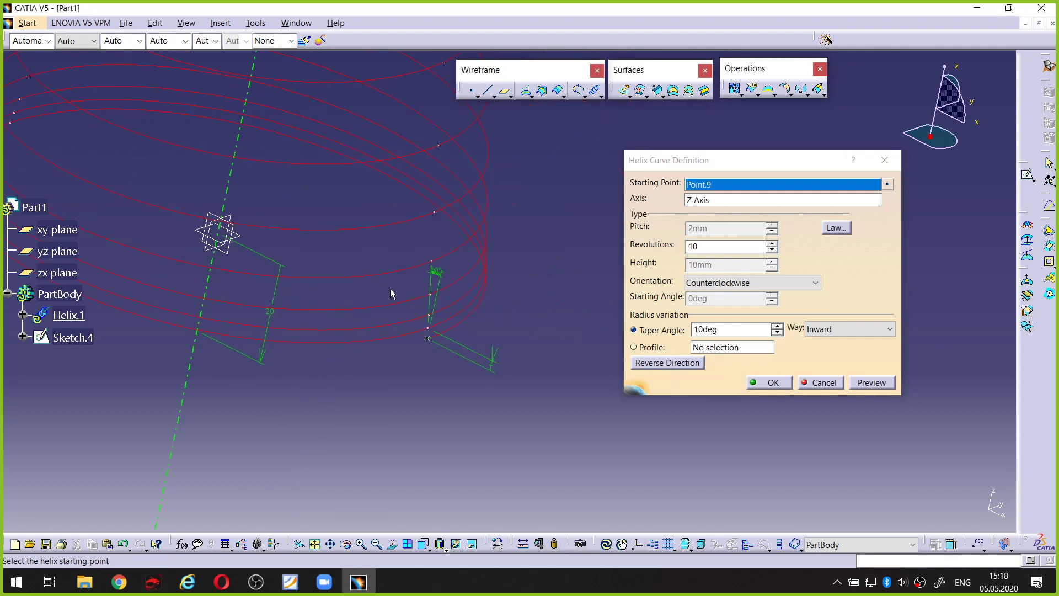
key("Escape")
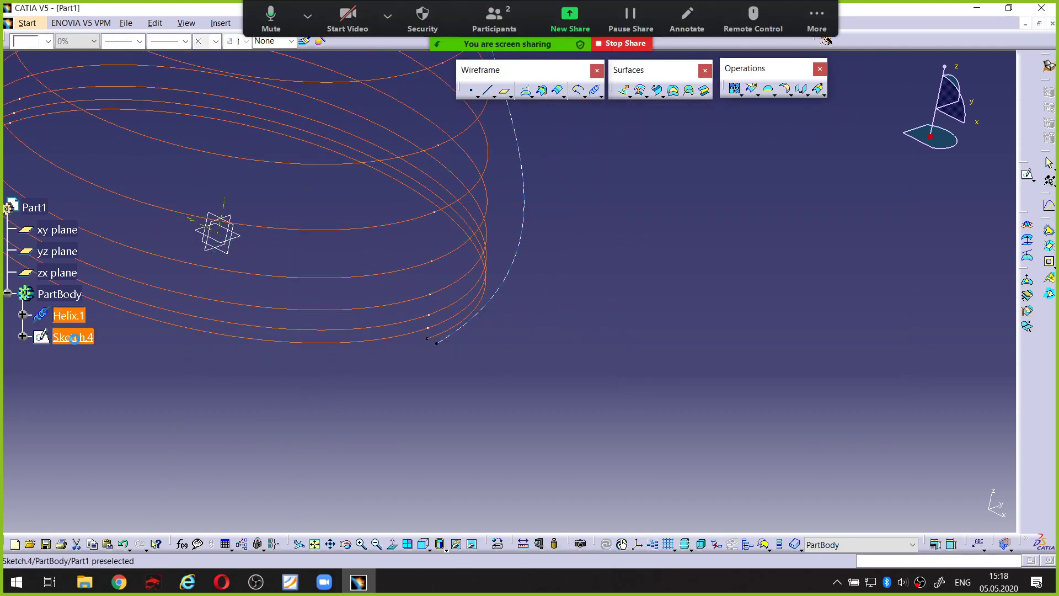
Reorder the specification tree so that Helix.1 comes after Sketch.4
left_click(76, 341)
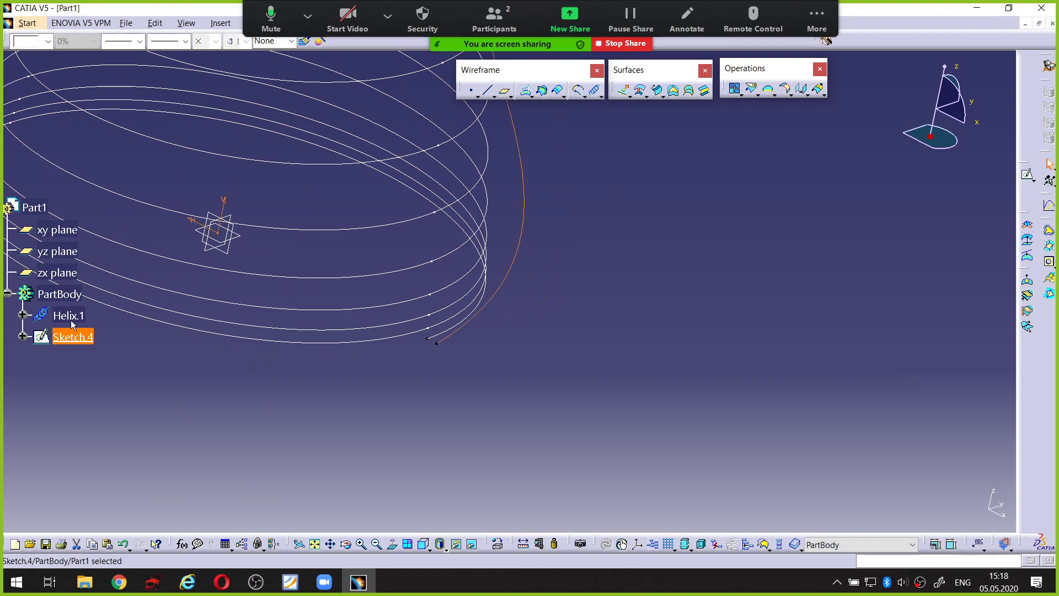
left_click(173, 338)
middle_click_drag(174, 333, 271, 297)
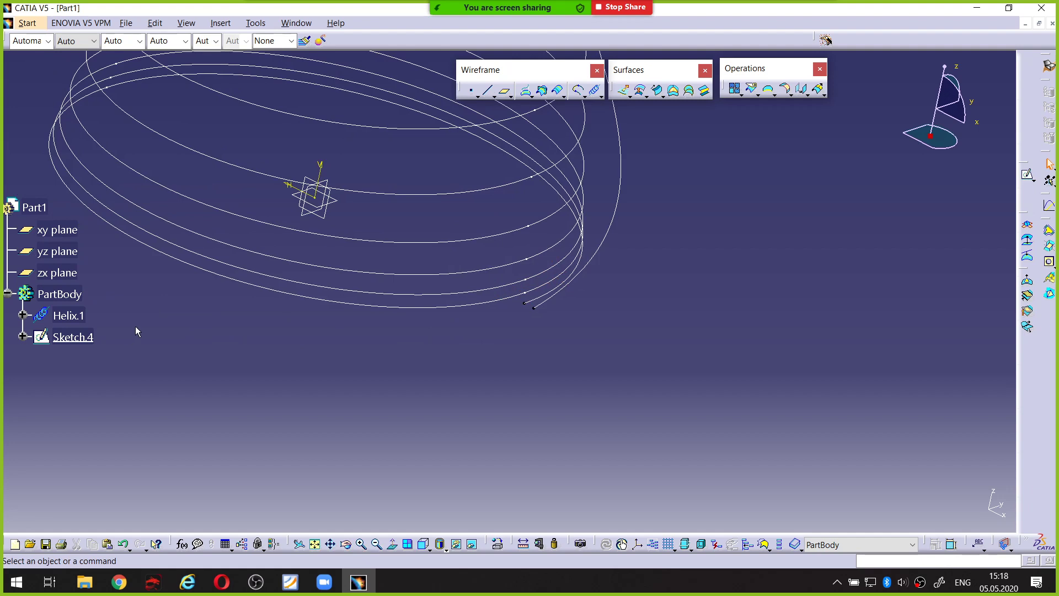
left_click(80, 316)
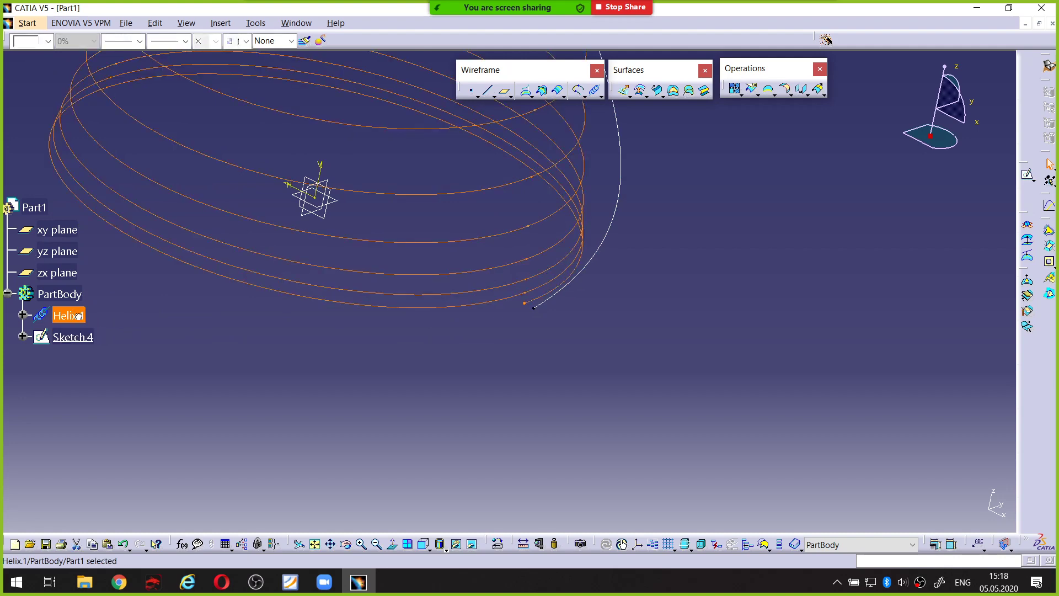
left_click_drag(72, 321, 67, 343)
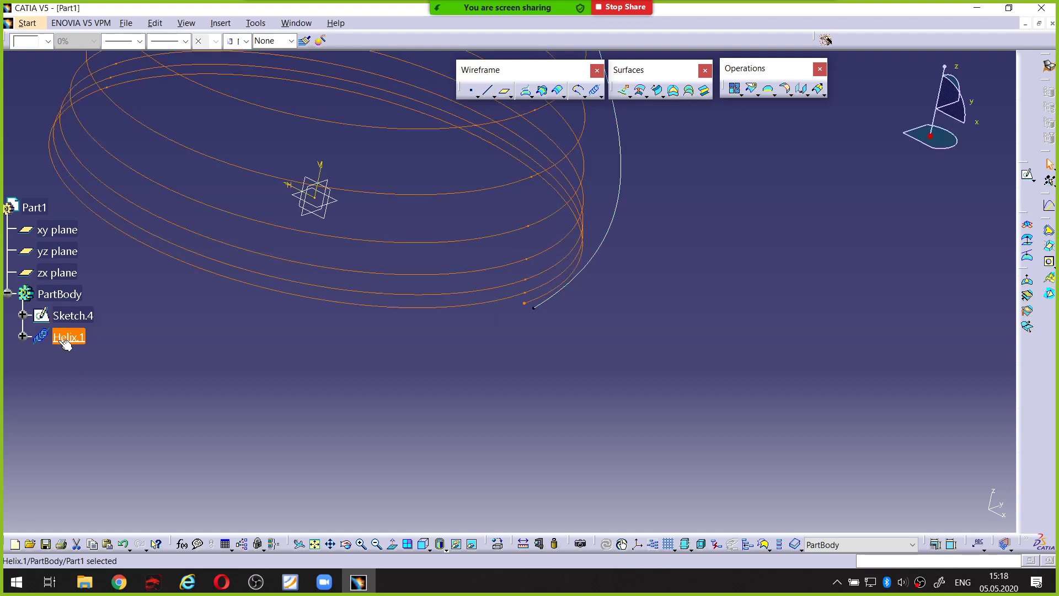
left_click(140, 368)
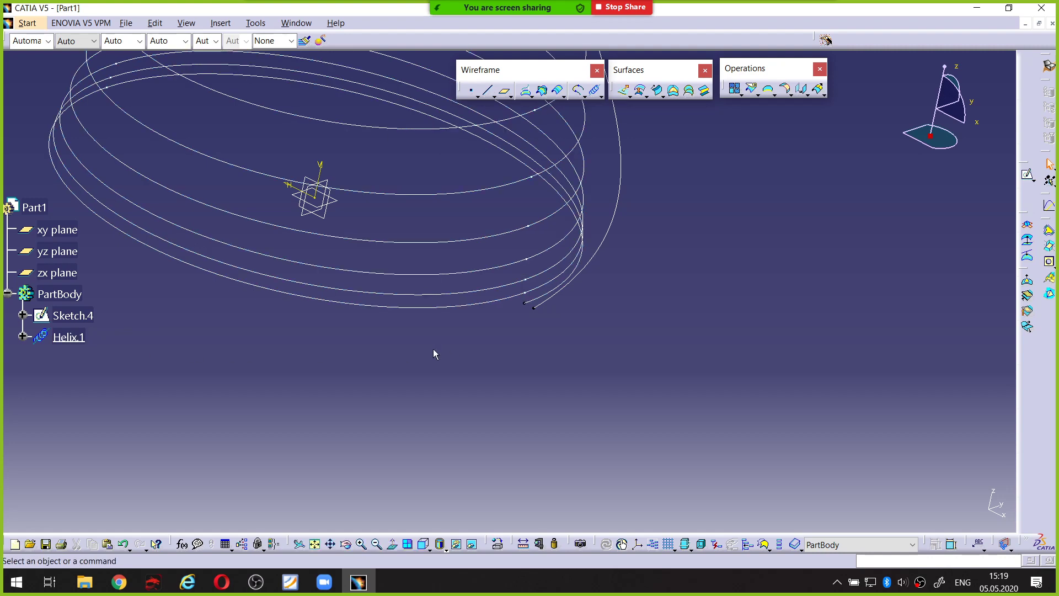
Try to control the helix's radius variation with Sketch.4 as its profile, and cancel the helix edit
middle_click_drag(433, 353, 458, 343)
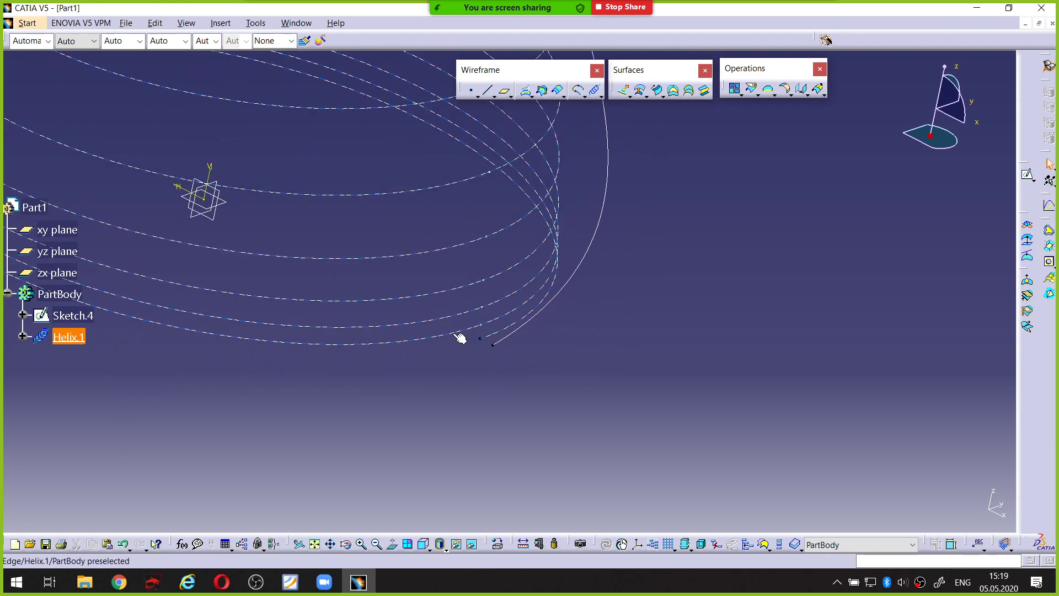
double_click(458, 336)
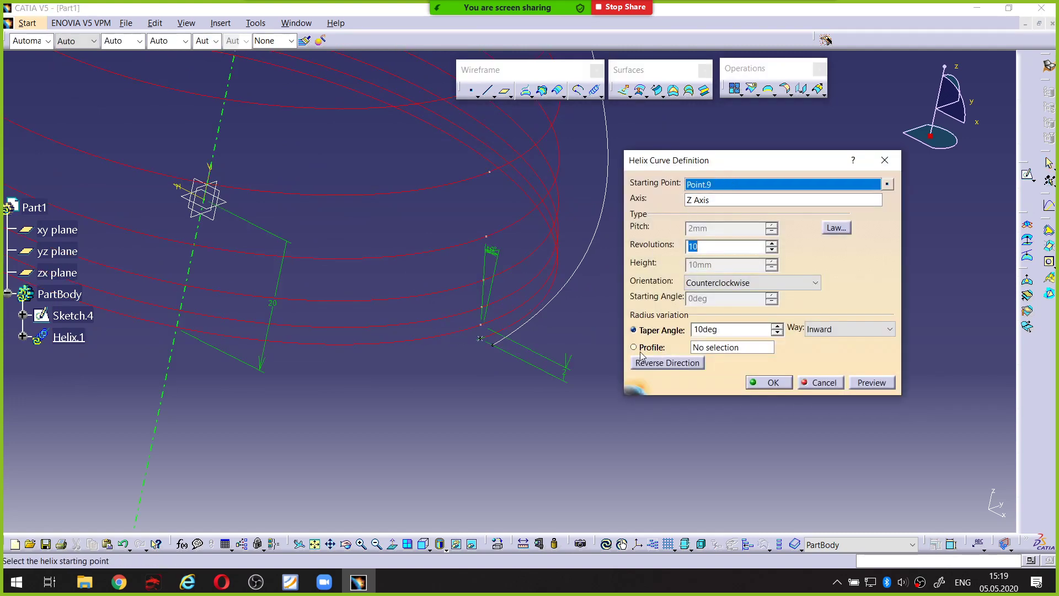
left_click(635, 347)
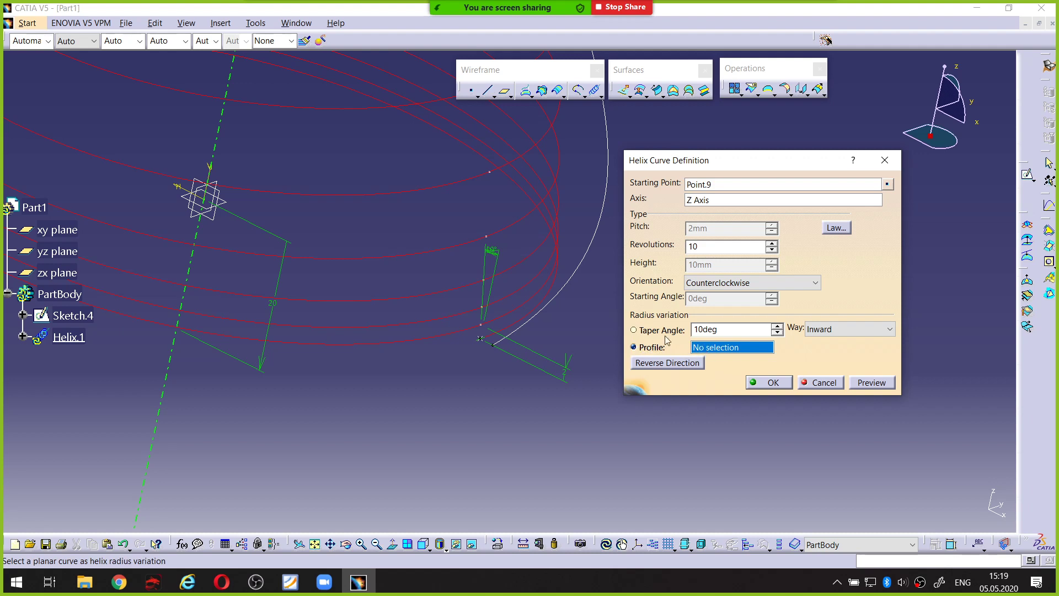
left_click(91, 316)
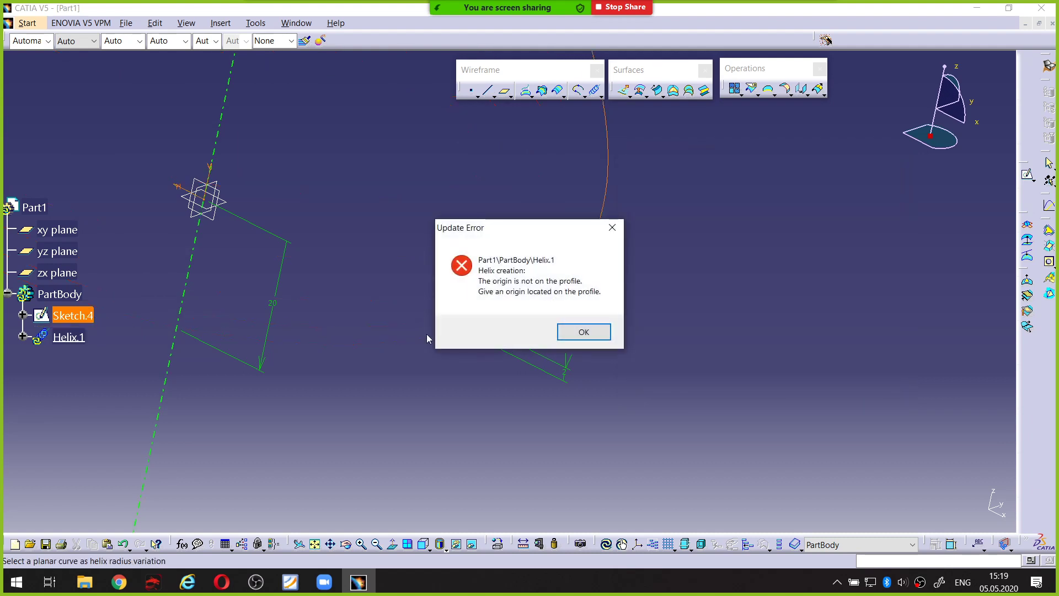
left_click_drag(519, 234, 564, 219)
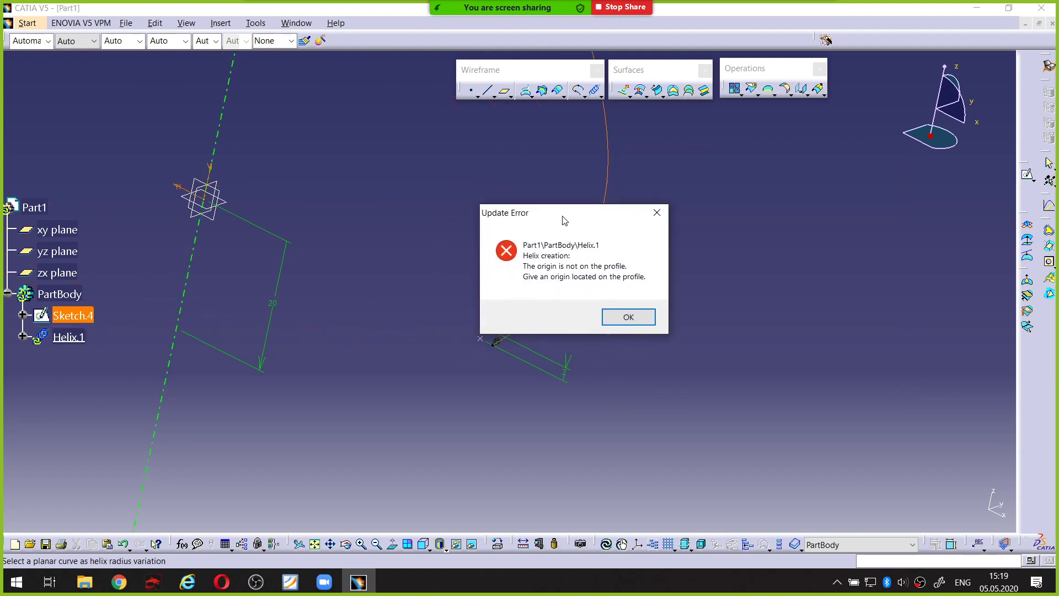
left_click(628, 317)
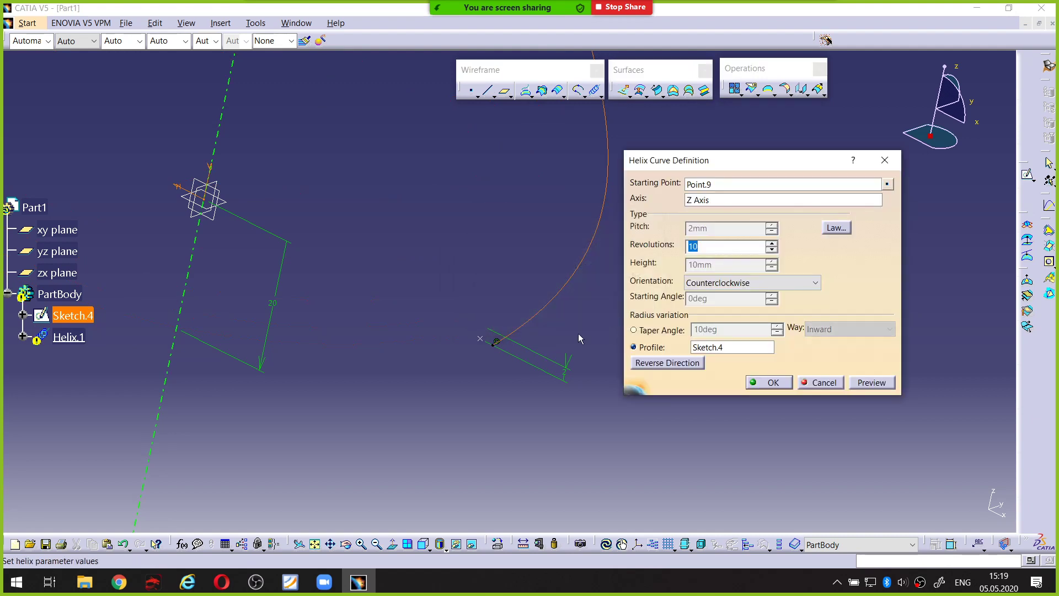
middle_click_drag(495, 355, 478, 343, "ctrl")
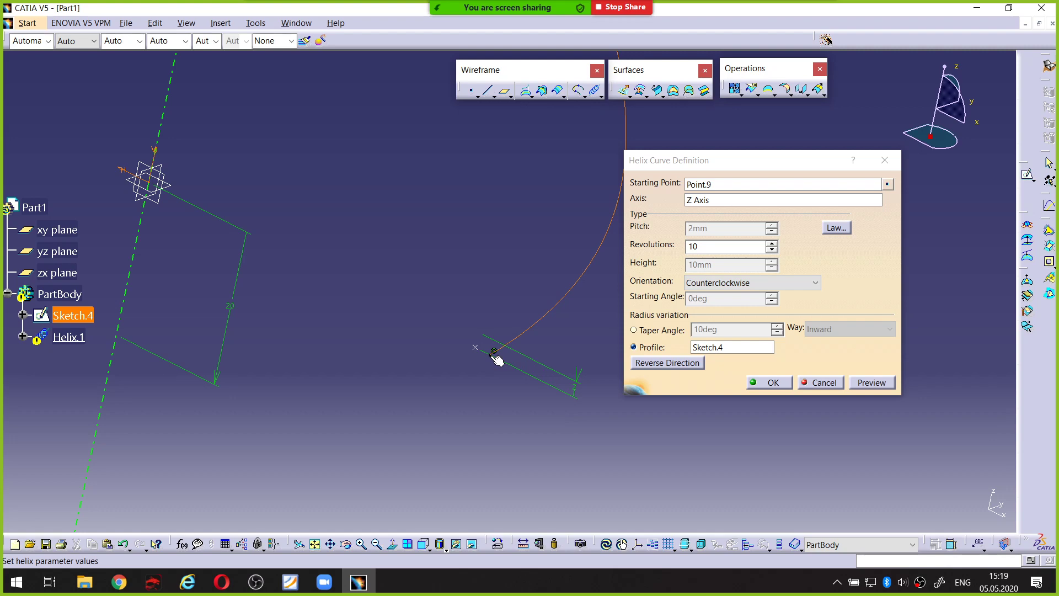
left_click(769, 382)
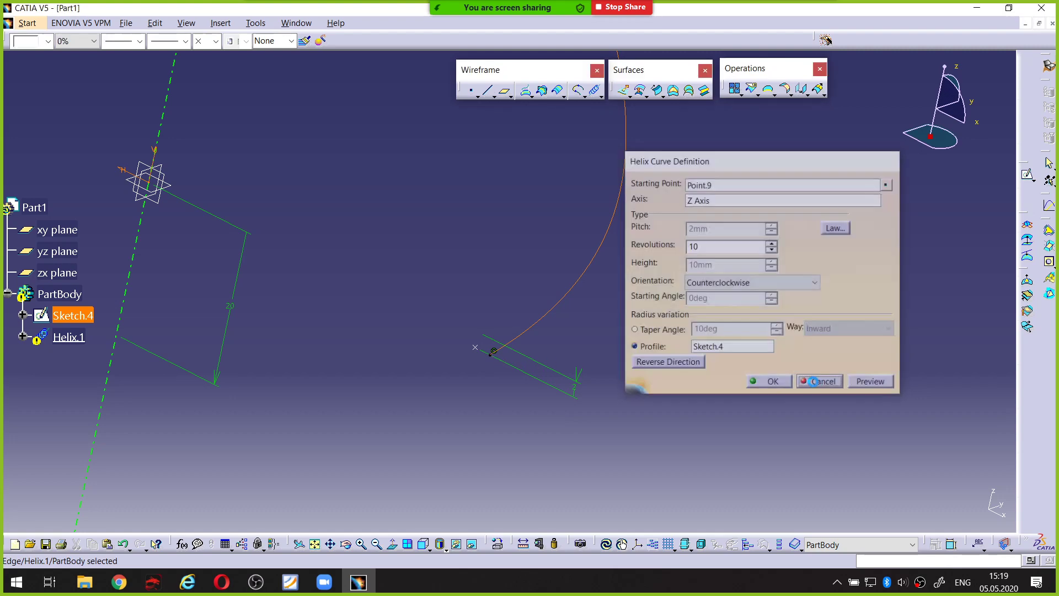
middle_click(107, 325)
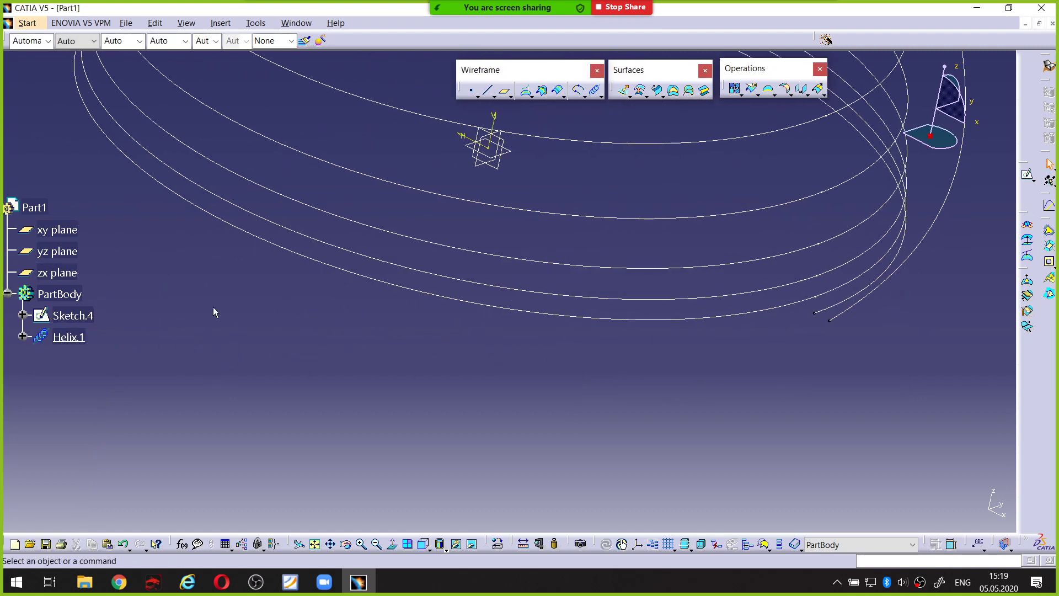
Reopen Sketch.4 and dimension the horizontal distance between the vertical axis and the spline's lower endpoint
double_click(87, 318)
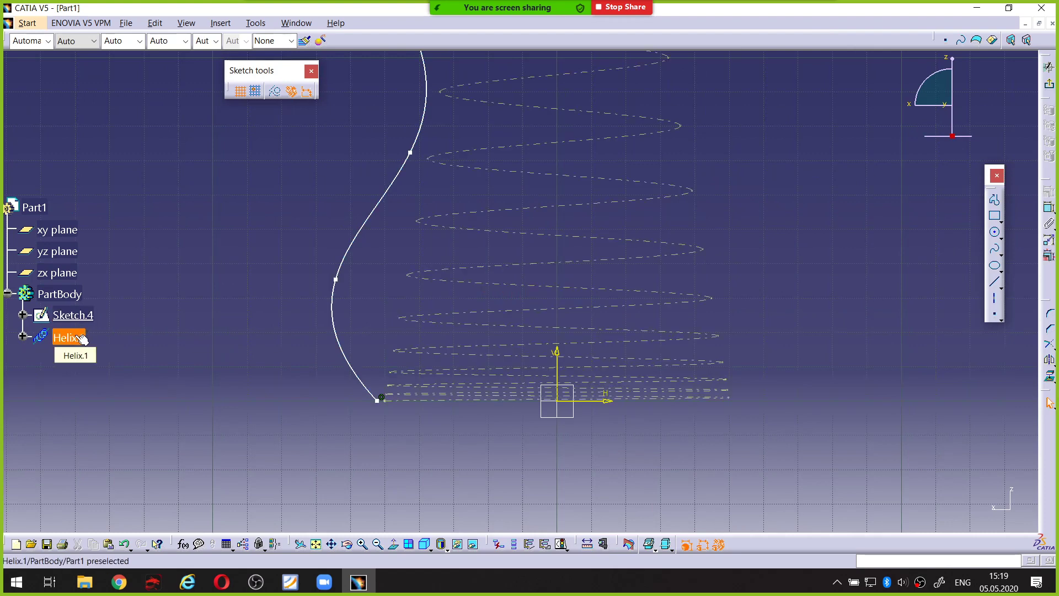
middle_click_drag(495, 127, 472, 207)
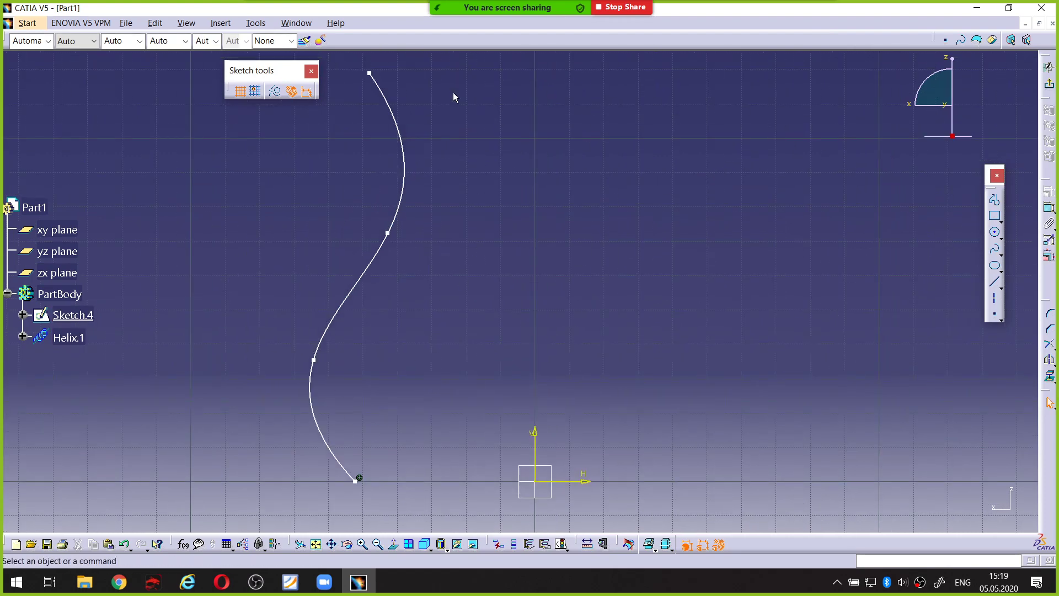
middle_click_drag(604, 394, 499, 317)
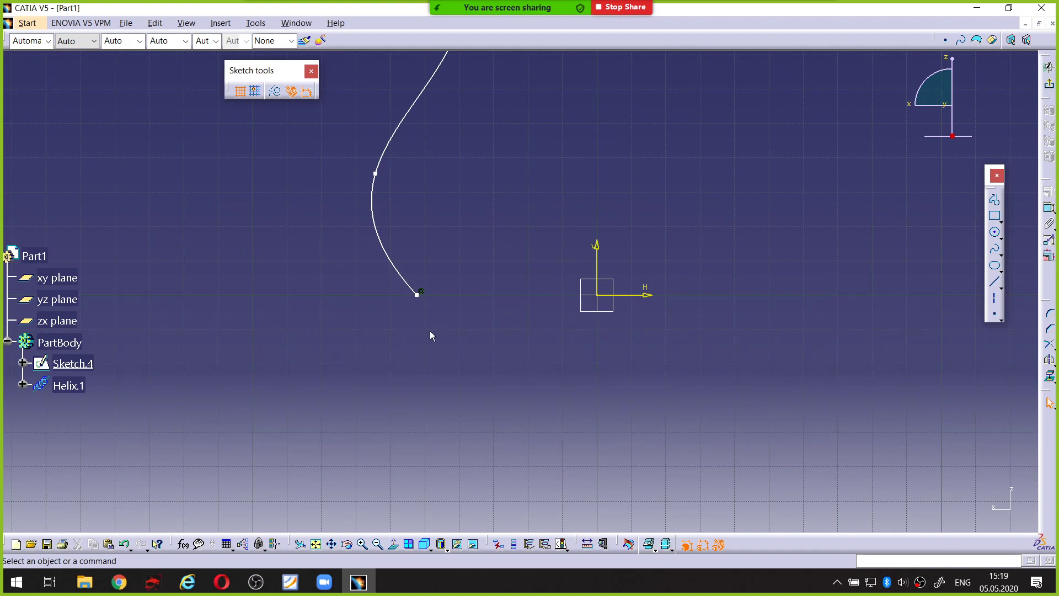
middle_click_drag(435, 329, 843, 318, "ctrl")
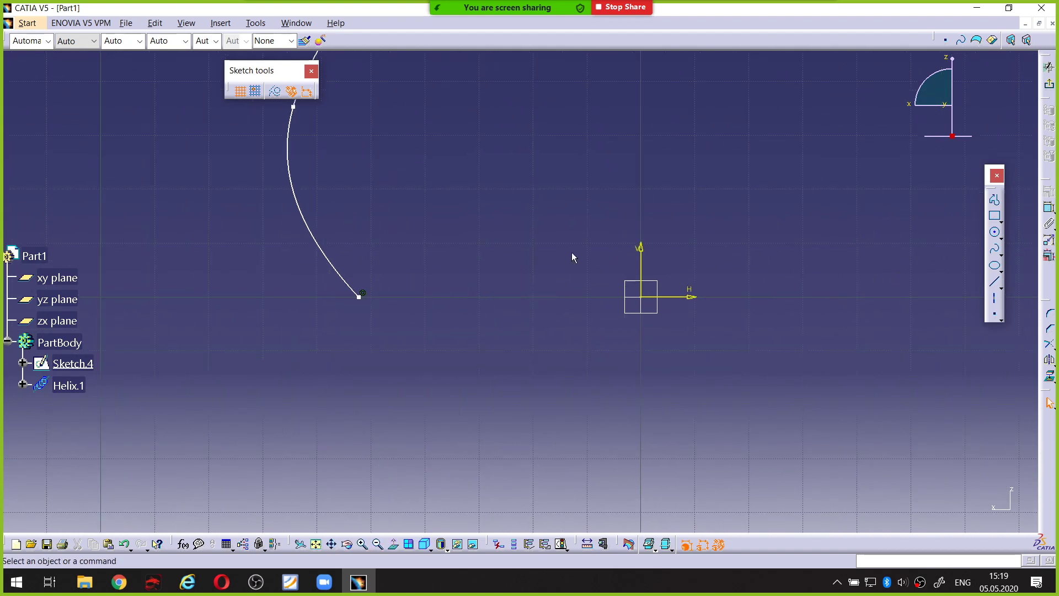
left_click(1049, 207)
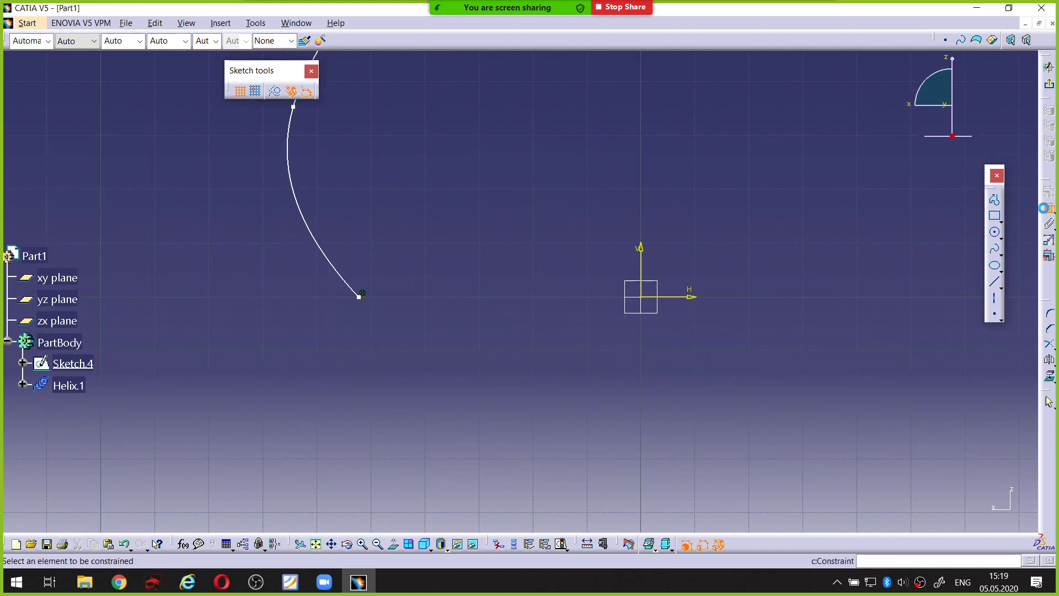
left_click(635, 252)
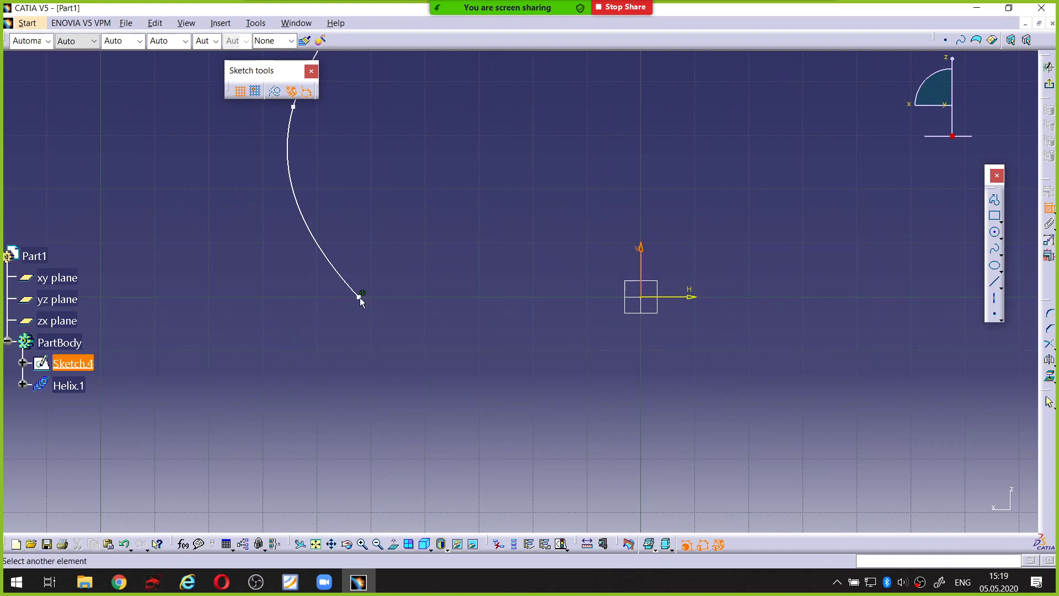
left_click(360, 297)
left_click(443, 362)
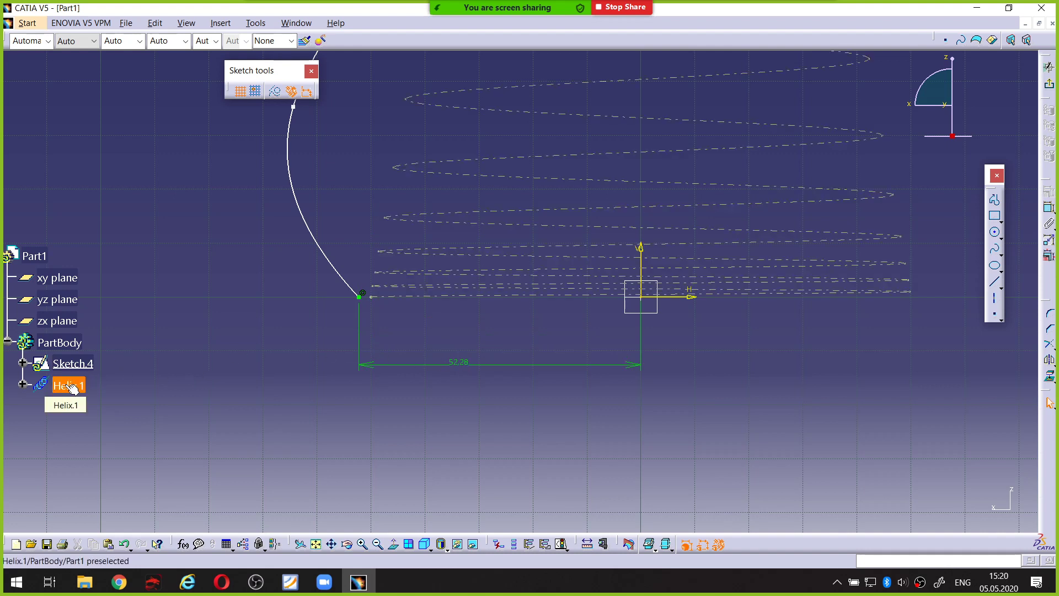
Set the distance from the vertical axis to the spline's lower endpoint to 50 mm and exit the sketch
double_click(462, 365)
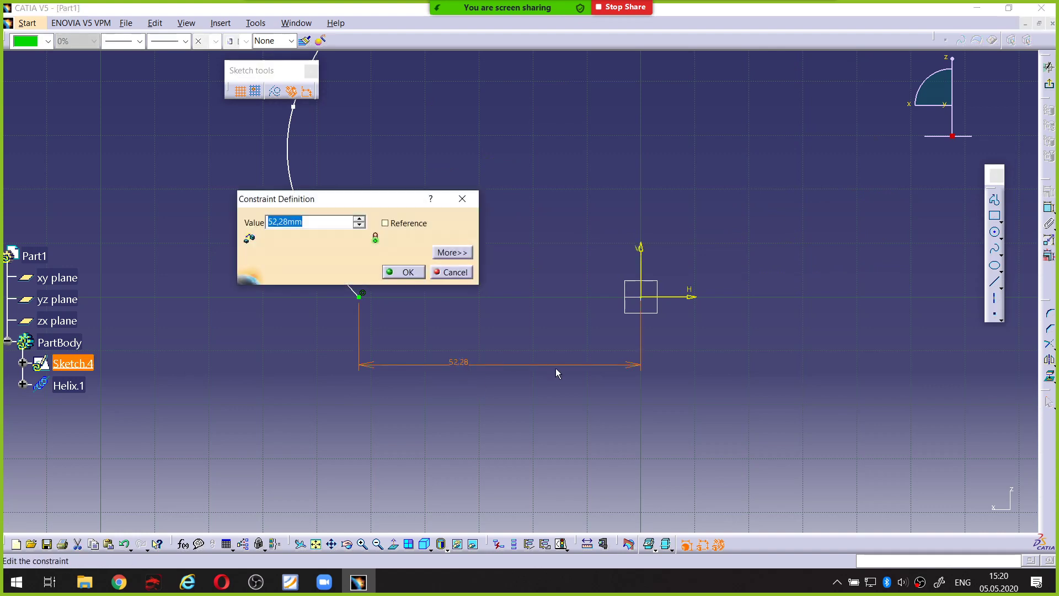
type("50")
key("Return")
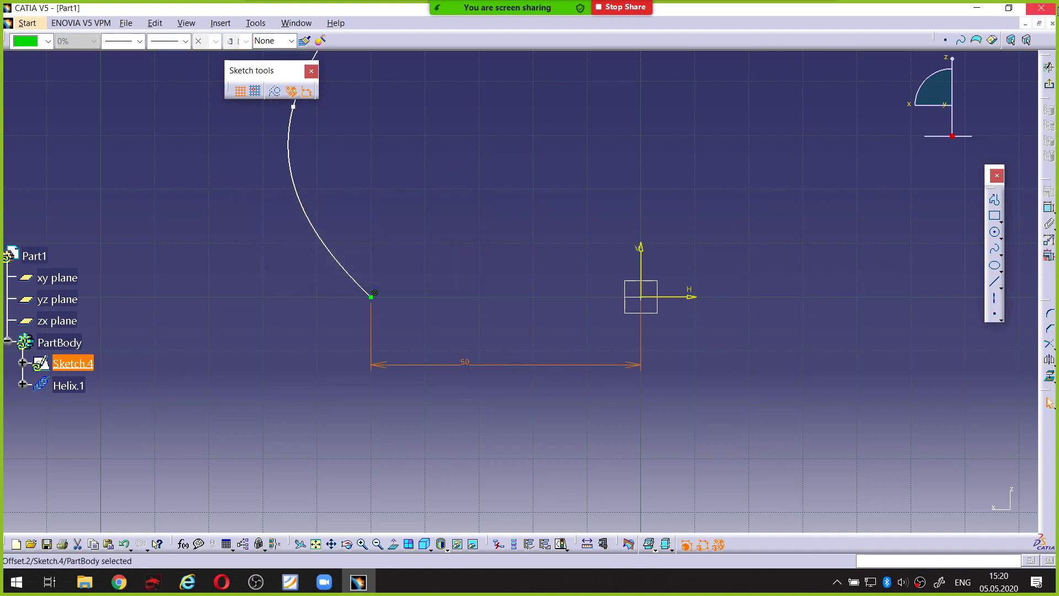
left_click(1048, 66)
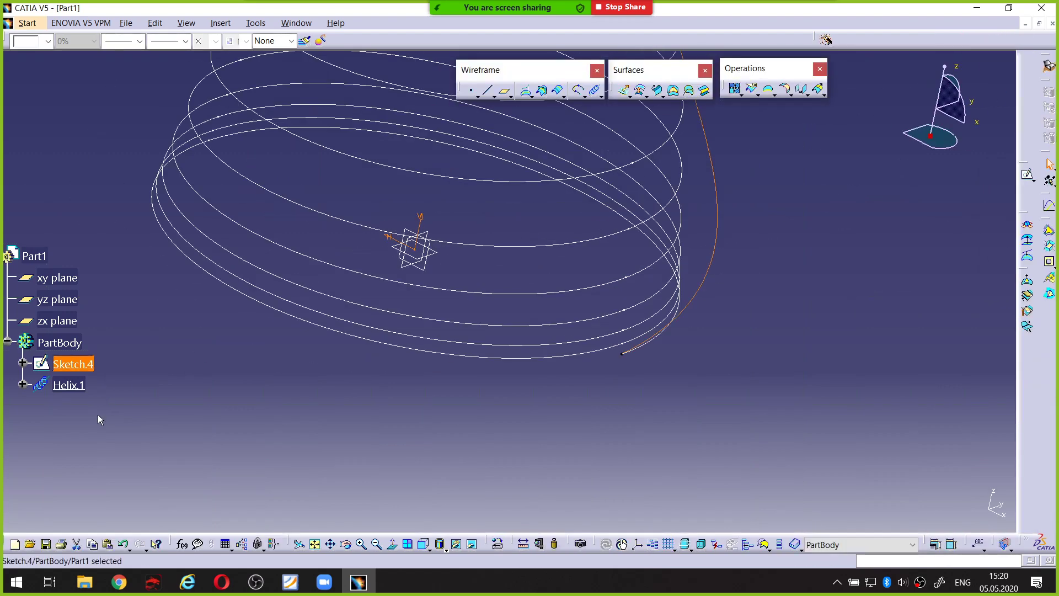
Check the coordinates of the helix's starting point from its definition, leaving the helix settings as they are
double_click(69, 384)
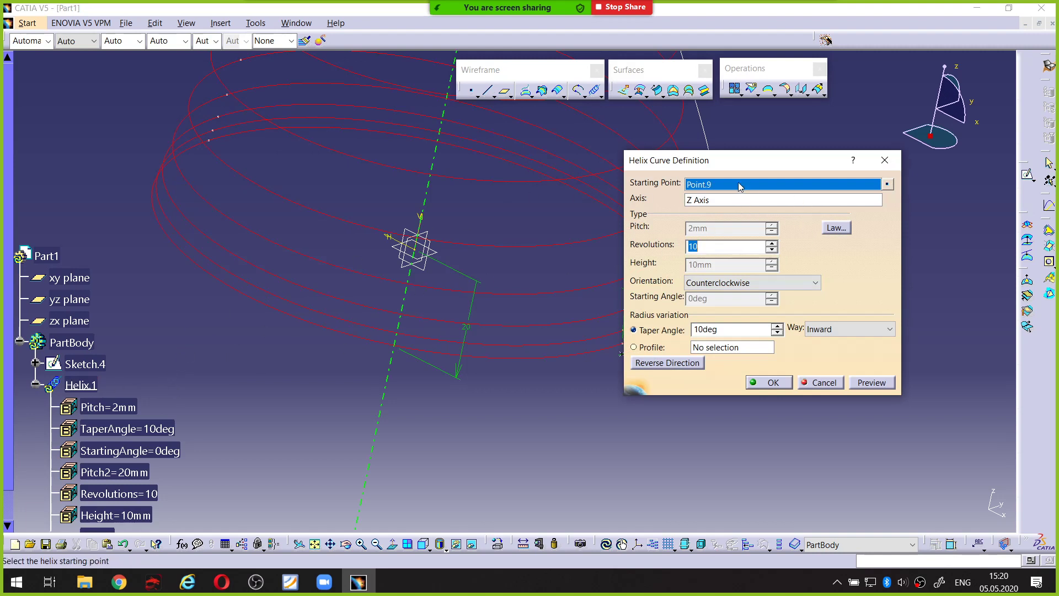
double_click(863, 187)
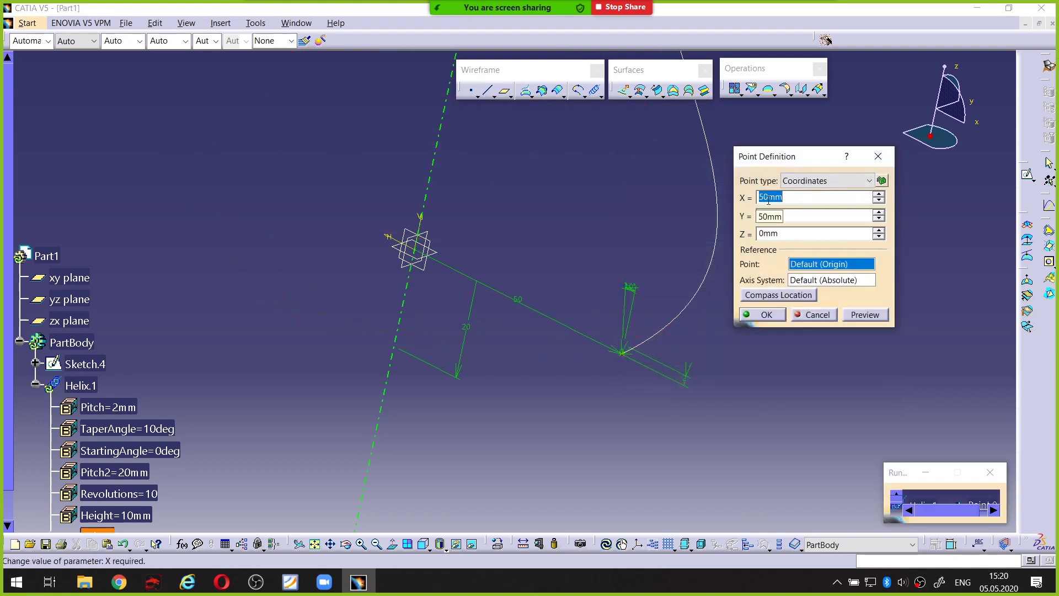
key("ctrl+alt+d")
left_click_drag(748, 205, 768, 205)
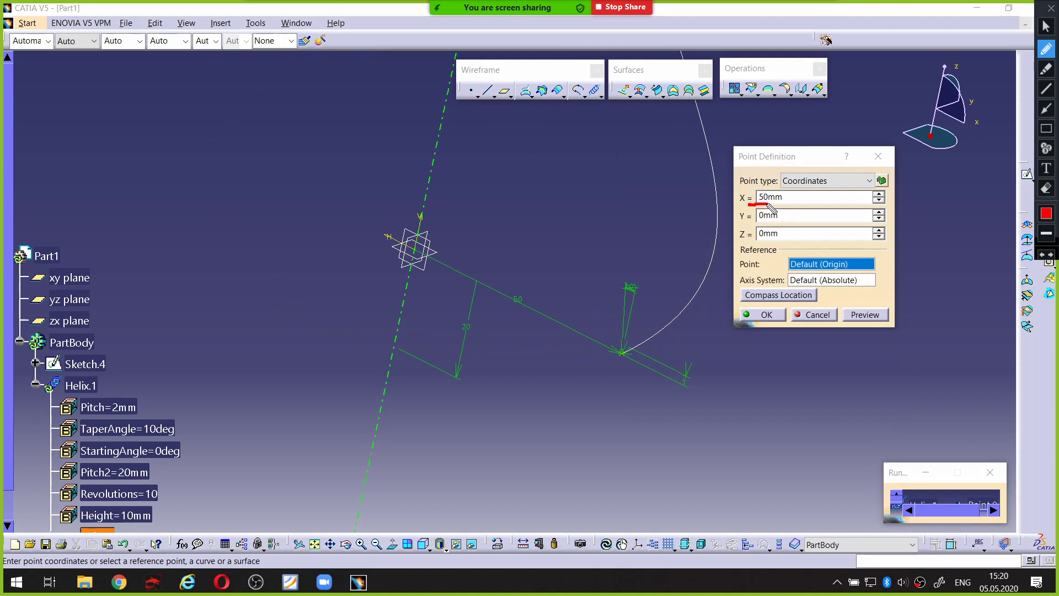
key("Escape")
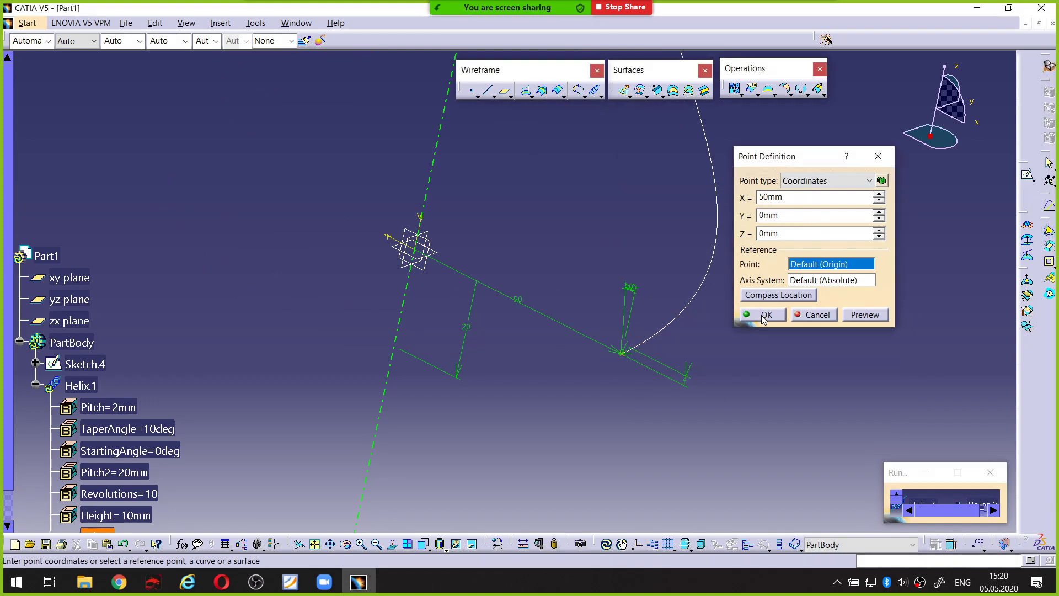
left_click(763, 316)
left_click(806, 383)
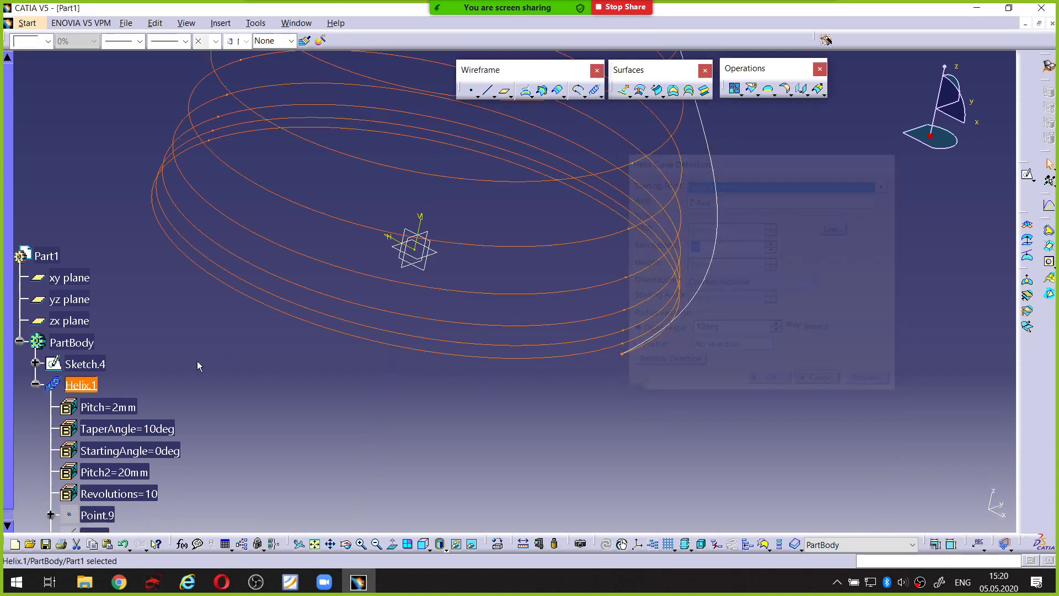
Reopen Sketch.4 and compare the spline endpoint's horizontal dimension from the vertical axis with the helix start point's X coordinate
double_click(84, 363)
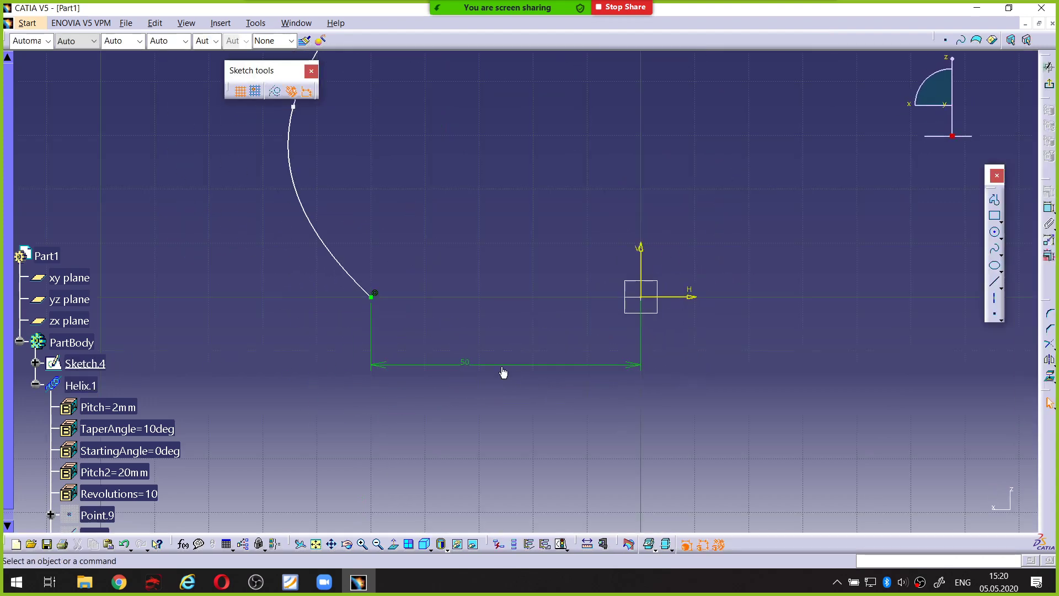
key("ctrl+alt+d")
mouse_move(475, 348)
left_mouse_down()
mouse_move(351, 376)
mouse_move(670, 389)
mouse_move(623, 347)
mouse_move(519, 352)
left_mouse_up()
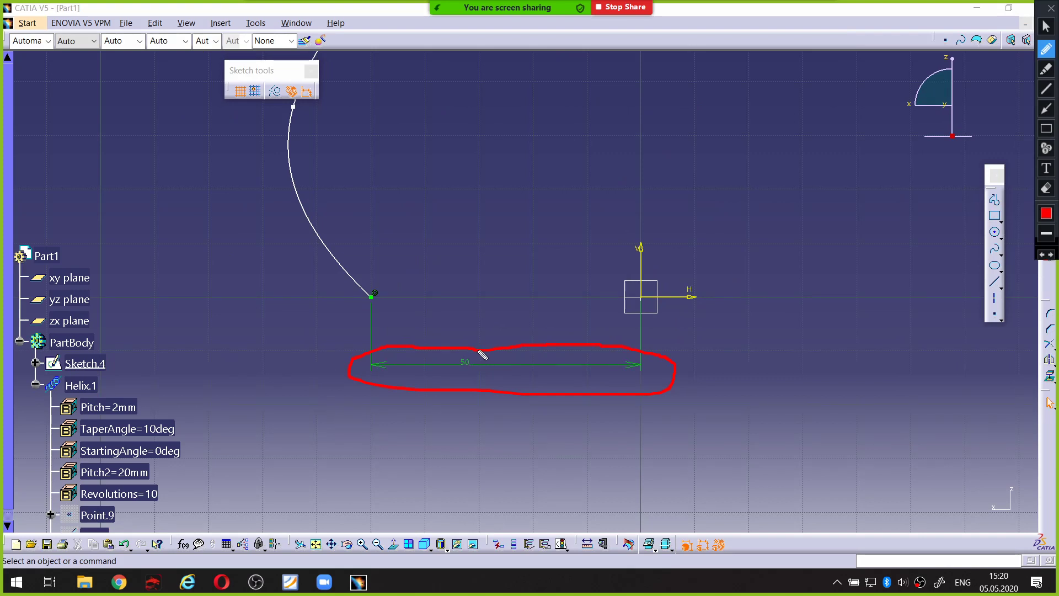
left_click_drag(640, 241, 639, 287)
key("Escape")
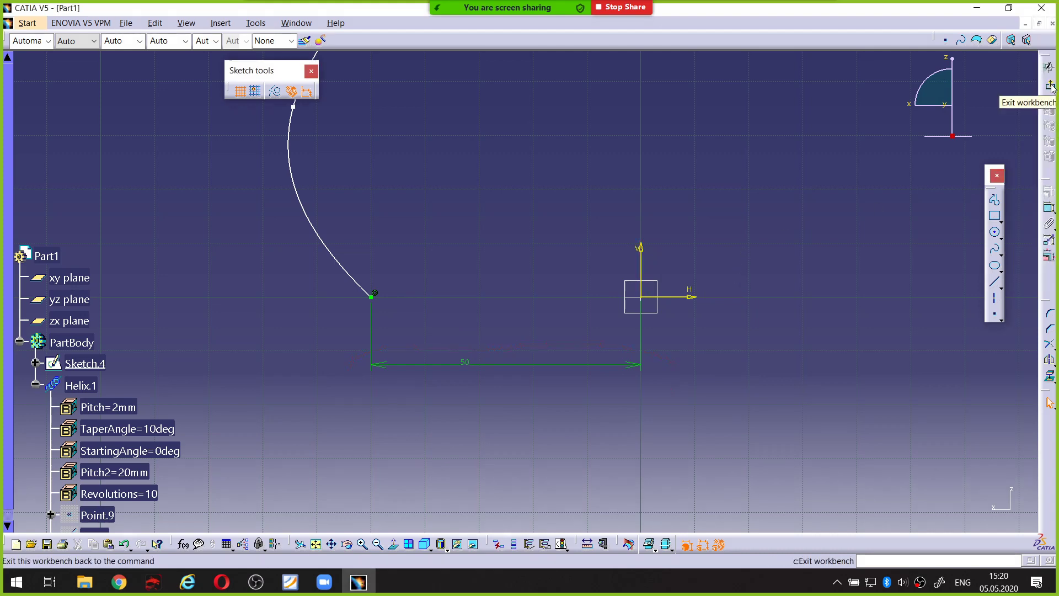
Exit the sketch and redefine Helix.1 so its radius variation follows a profile, using the Sketch.4 spline
left_click(1050, 86)
middle_click_drag(674, 213, 700, 206)
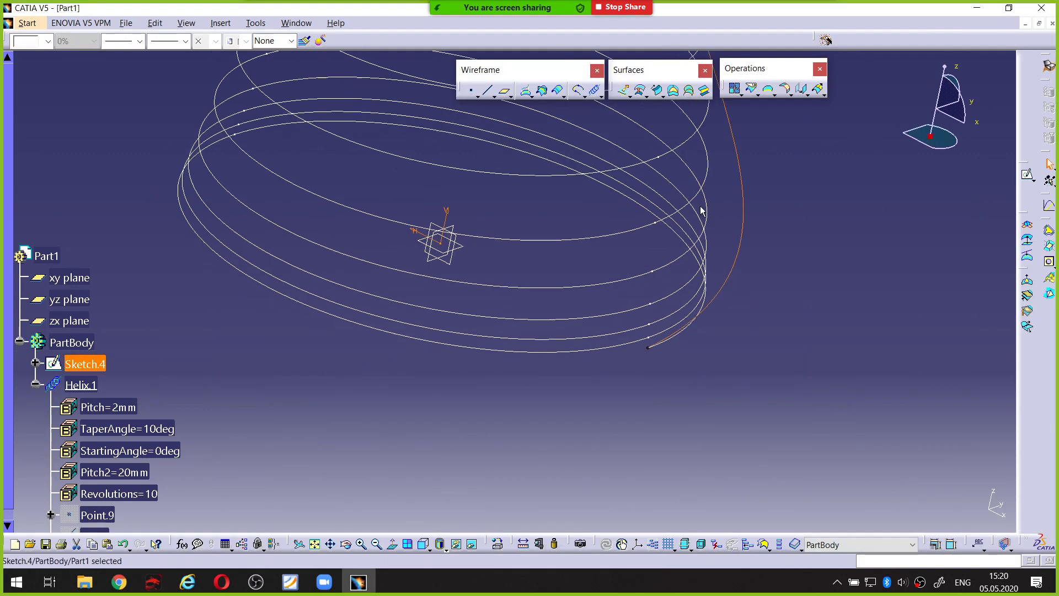
scroll(165, 245, "down", 3)
left_click(130, 271)
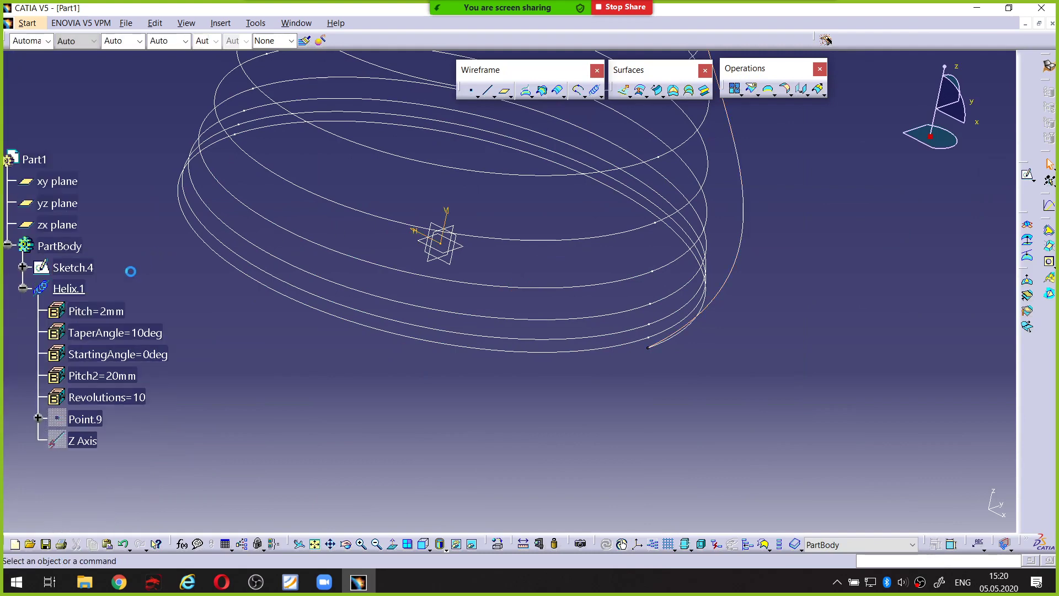
double_click(81, 288)
middle_click_drag(469, 226, 381, 340)
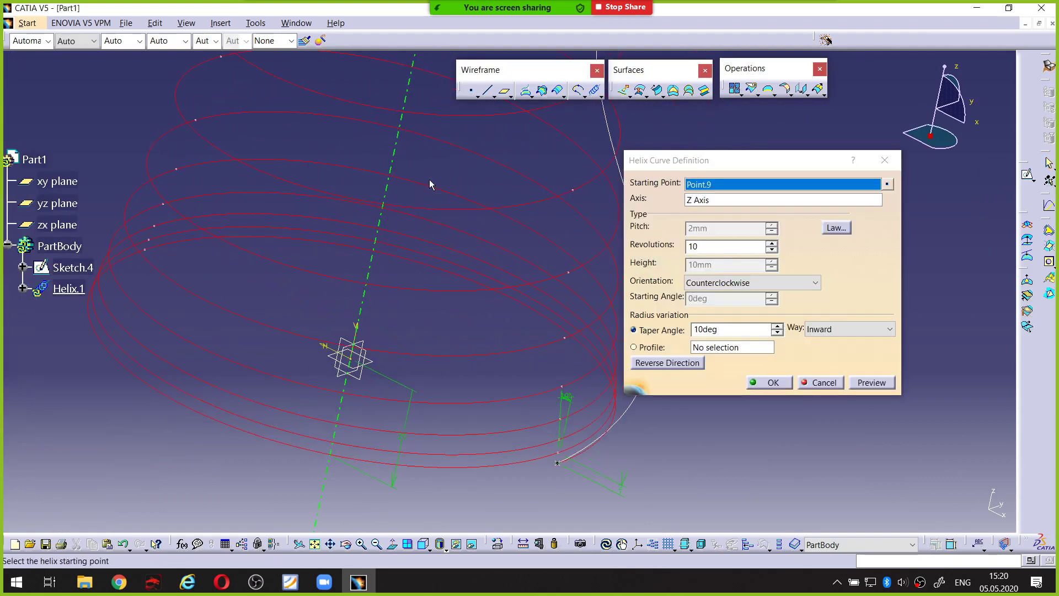
mouse_move(430, 182)
middle_mouse_down()
mouse_move(431, 224)
mouse_move(397, 278)
middle_mouse_up()
middle_click_drag(517, 327, 485, 290)
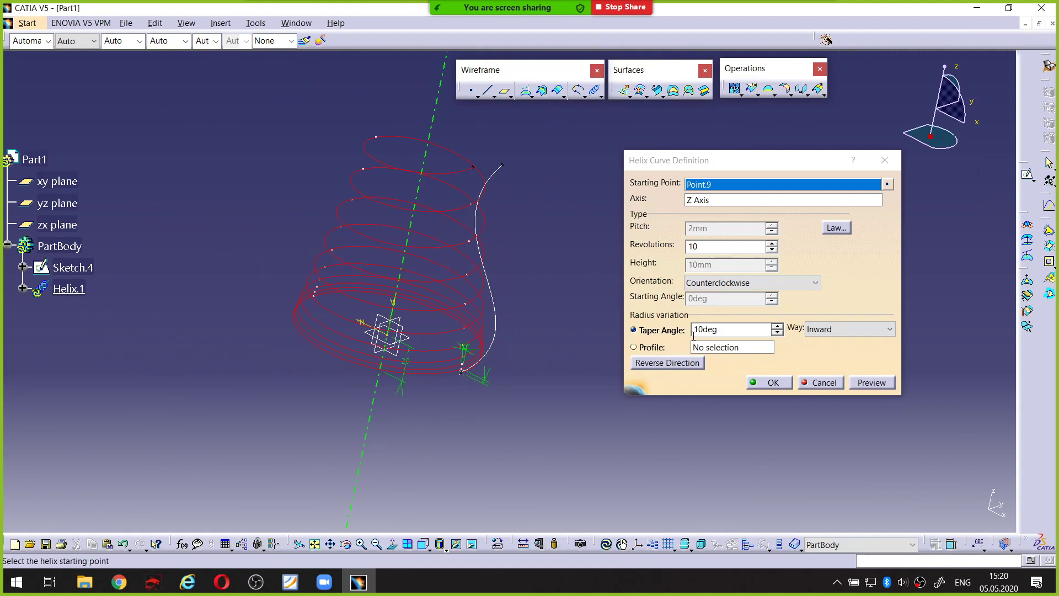
left_click(634, 347)
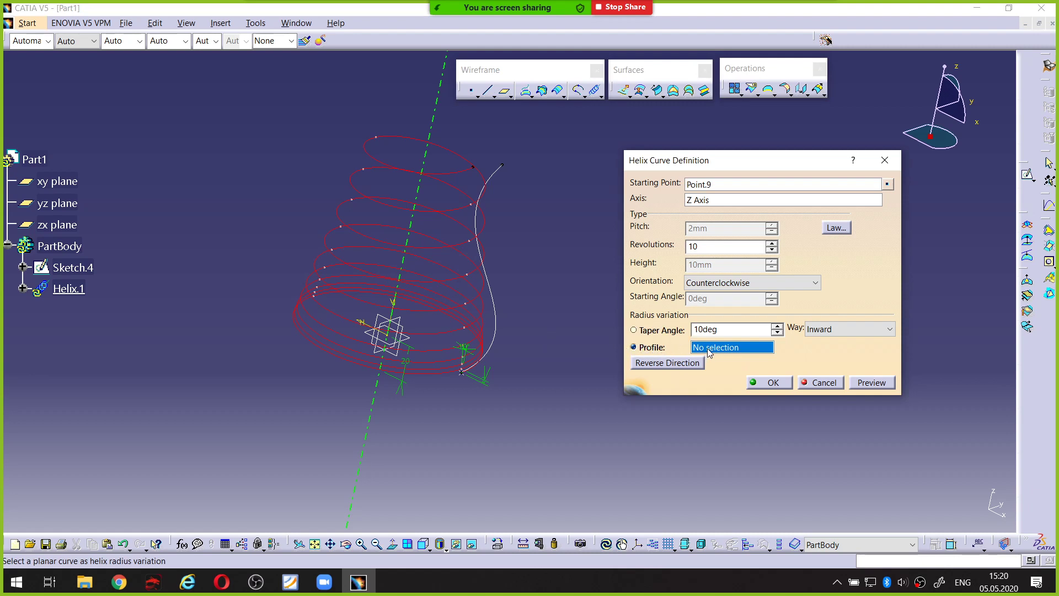
left_click(498, 308)
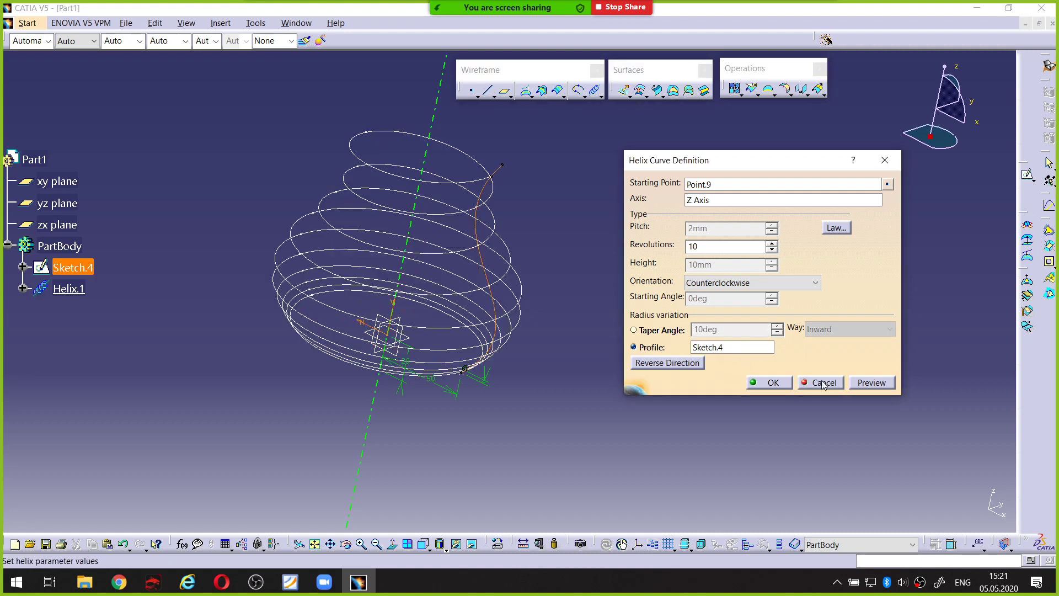
left_click(772, 383)
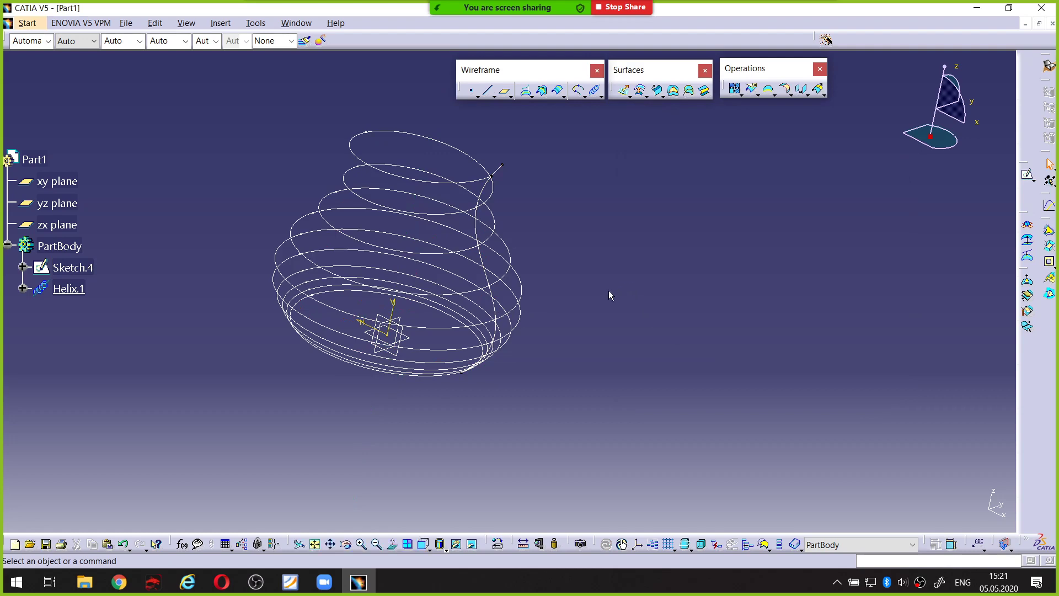
Examine from standard side views and an angled view how the helix turns follow the spline profile
middle_click_drag(609, 295, 579, 341)
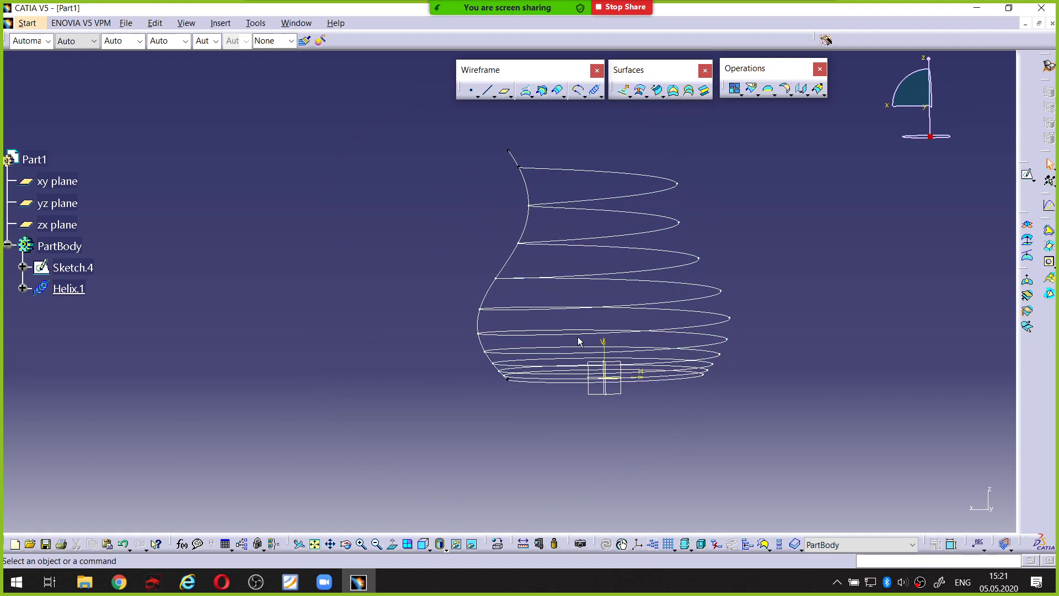
left_click(423, 545)
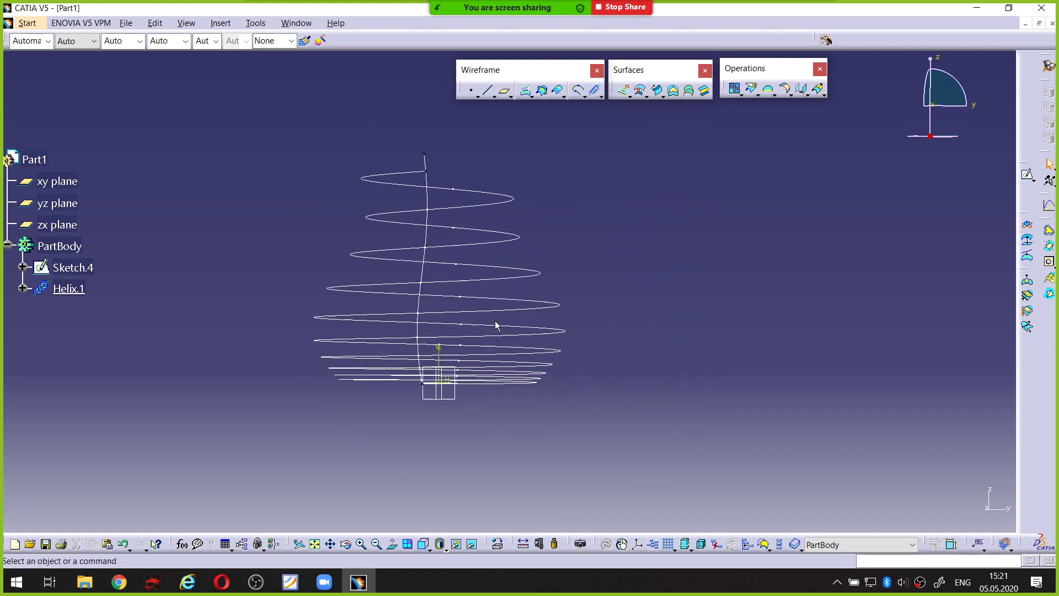
left_click(429, 549)
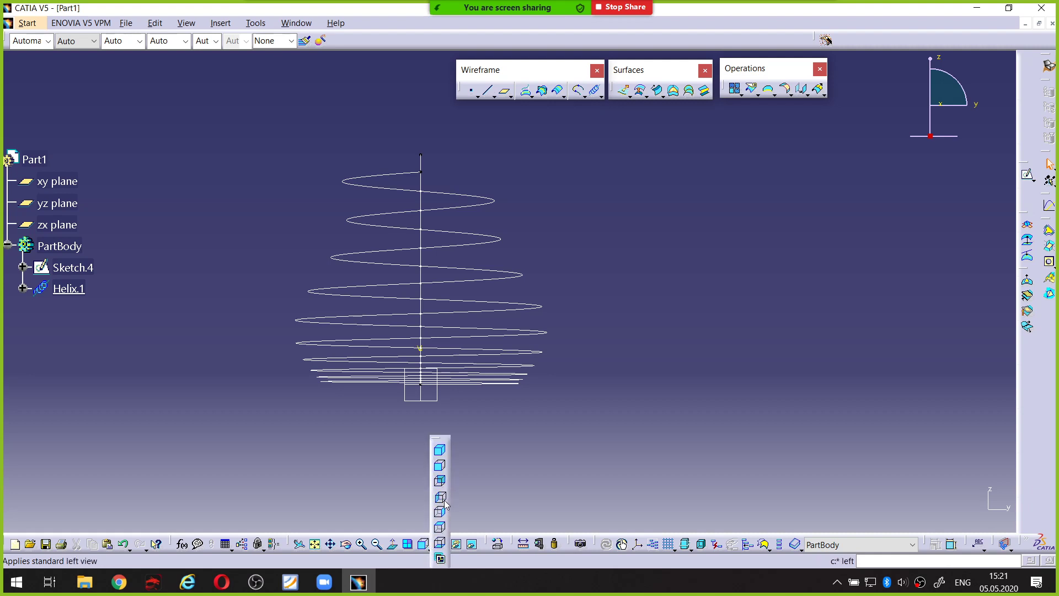
left_click(440, 496)
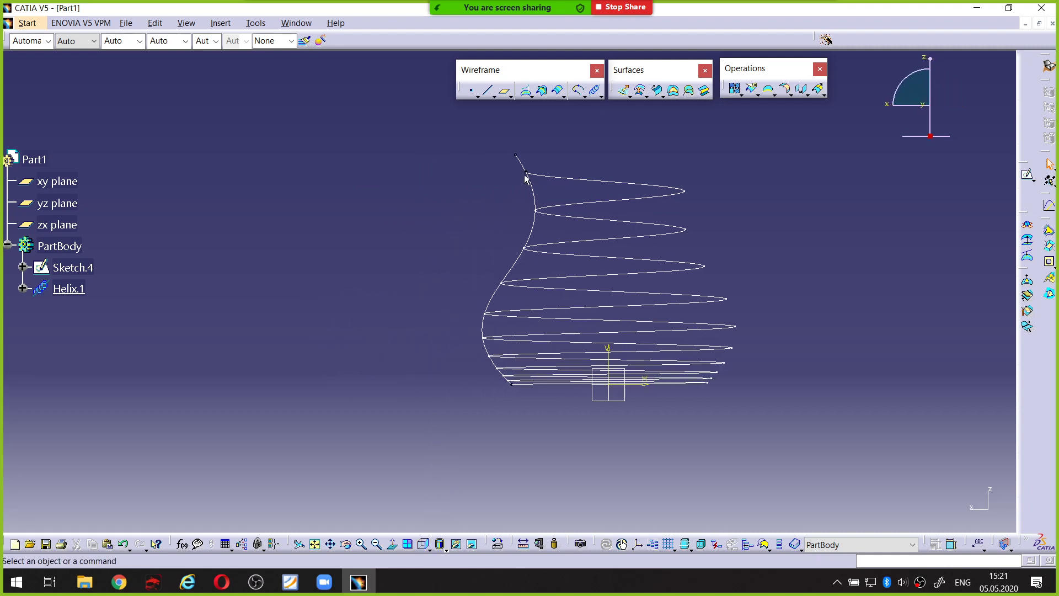
key("ctrl+alt+d")
mouse_move(514, 153)
left_mouse_down()
mouse_move(539, 215)
mouse_move(486, 314)
mouse_move(498, 366)
left_mouse_up()
key("ctrl+alt+d")
left_click(602, 294)
middle_click_drag(602, 295, 683, 351)
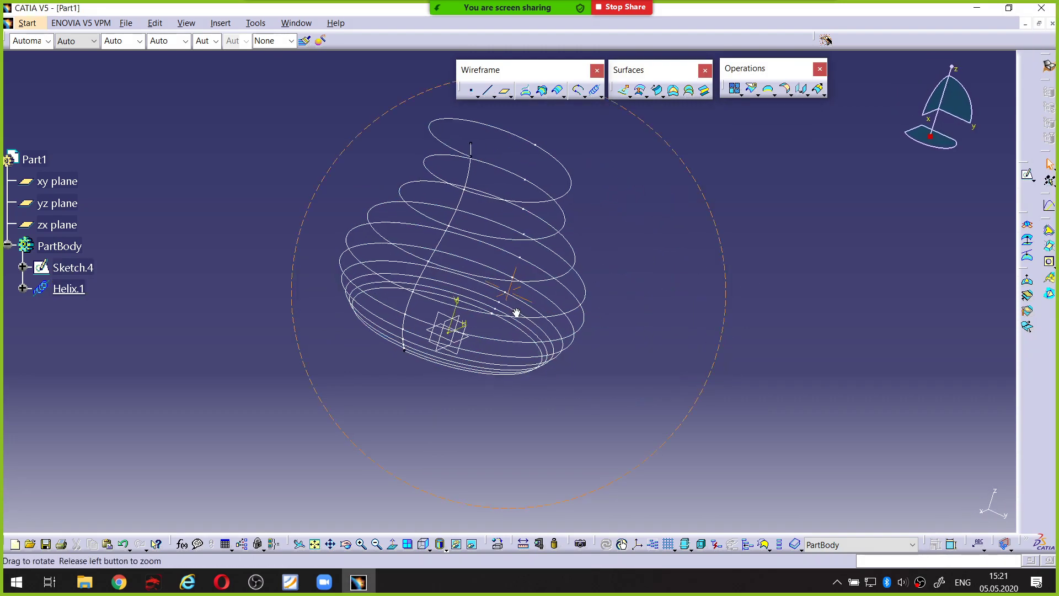
Reopen the helix definition and display its pitch law settings
double_click(541, 288)
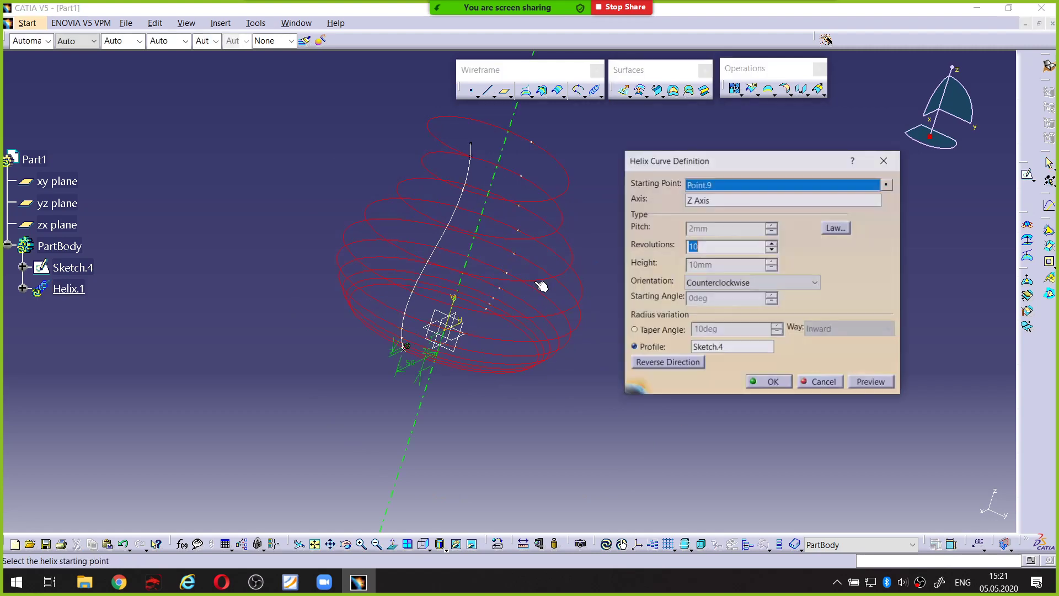
left_click(835, 228)
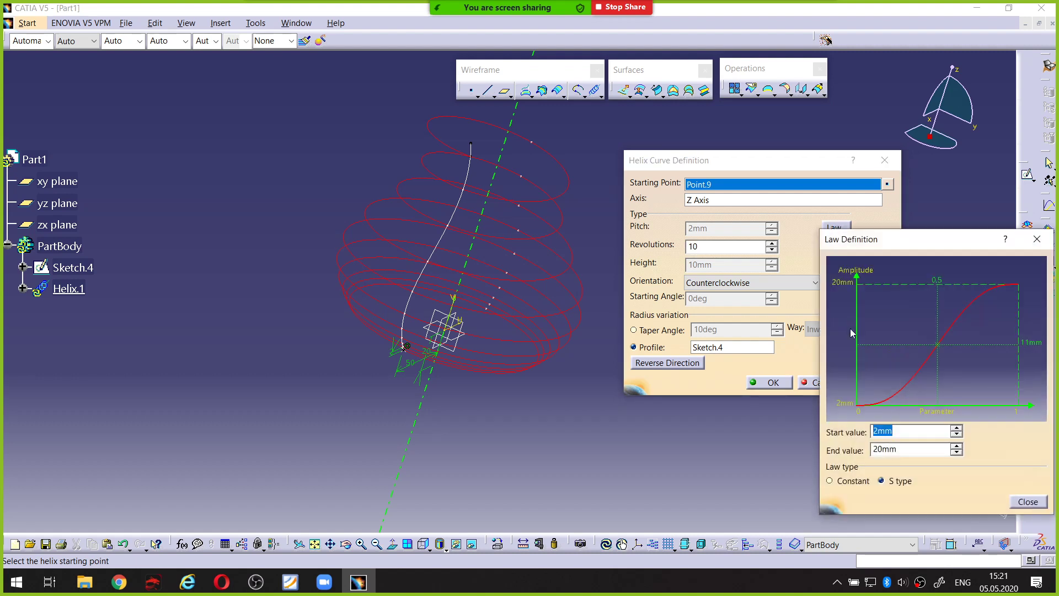
Give the helix a constant pitch law with a pitch of 5 mm and a height of 100 mm
left_click(829, 481)
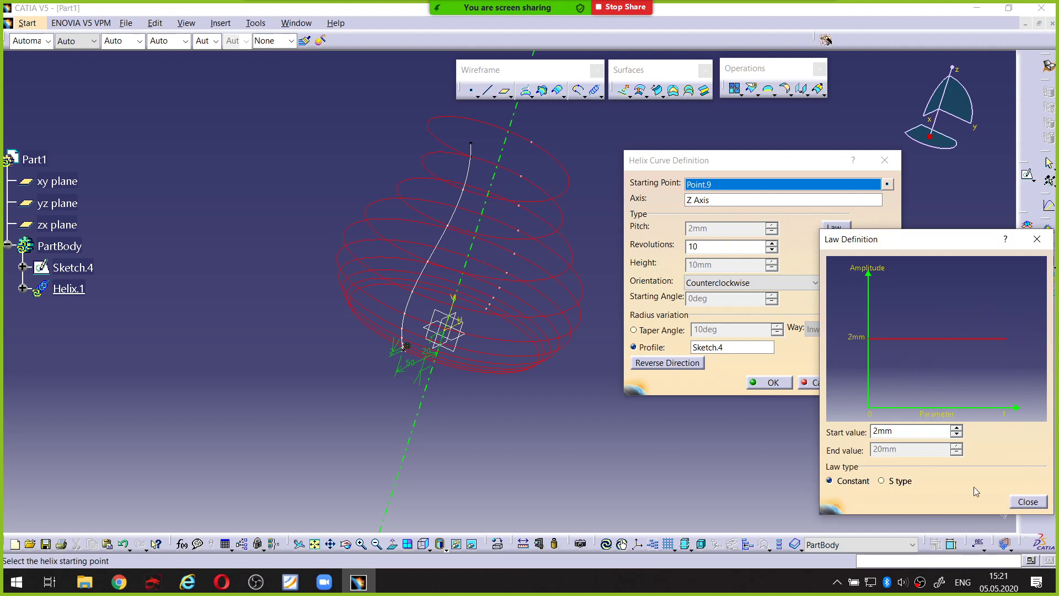
left_click(1027, 501)
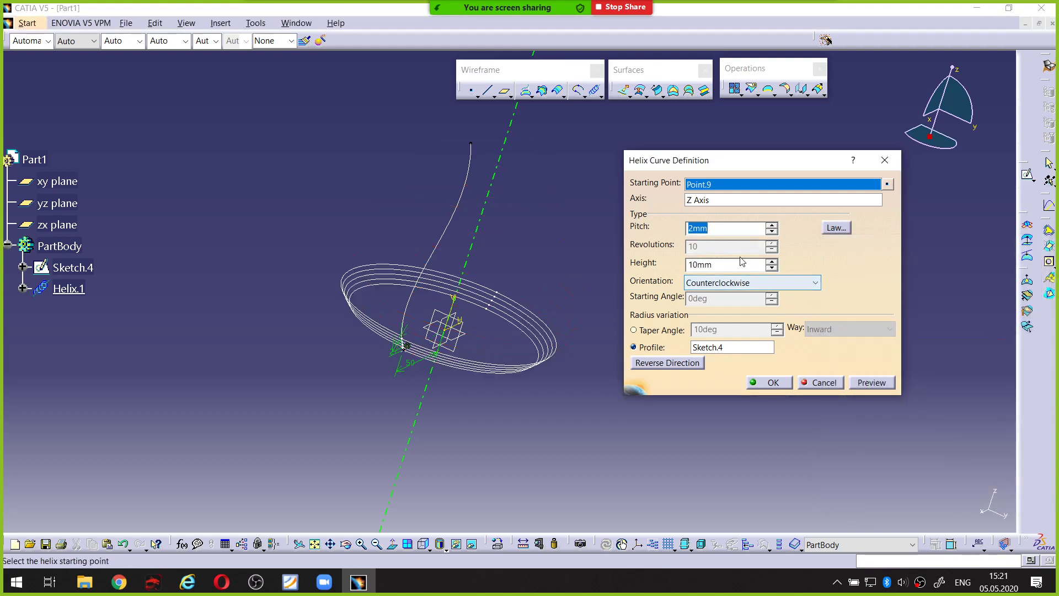
left_click(720, 266)
key("Return")
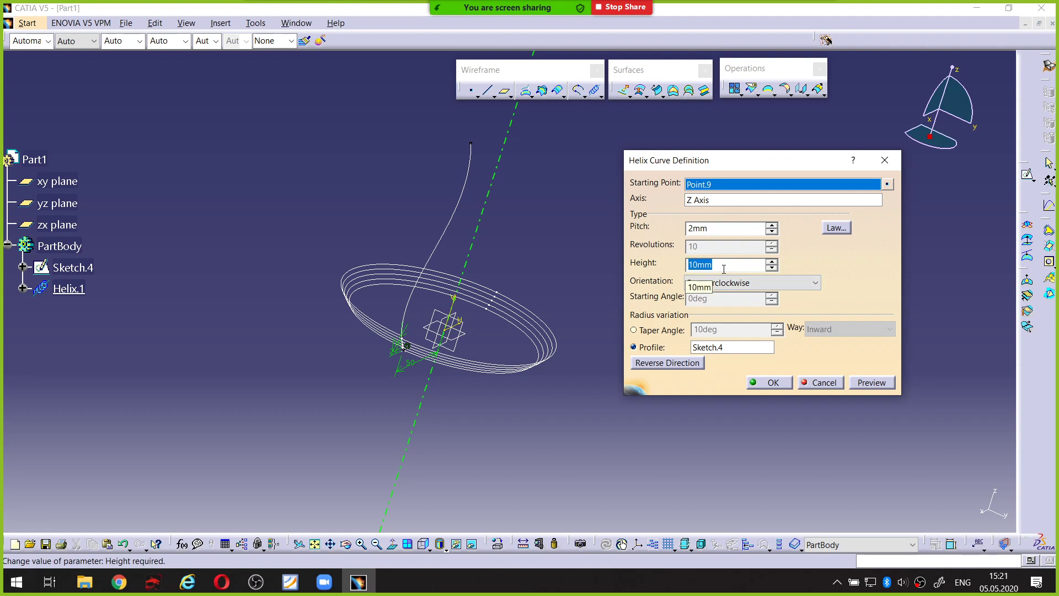
type("100")
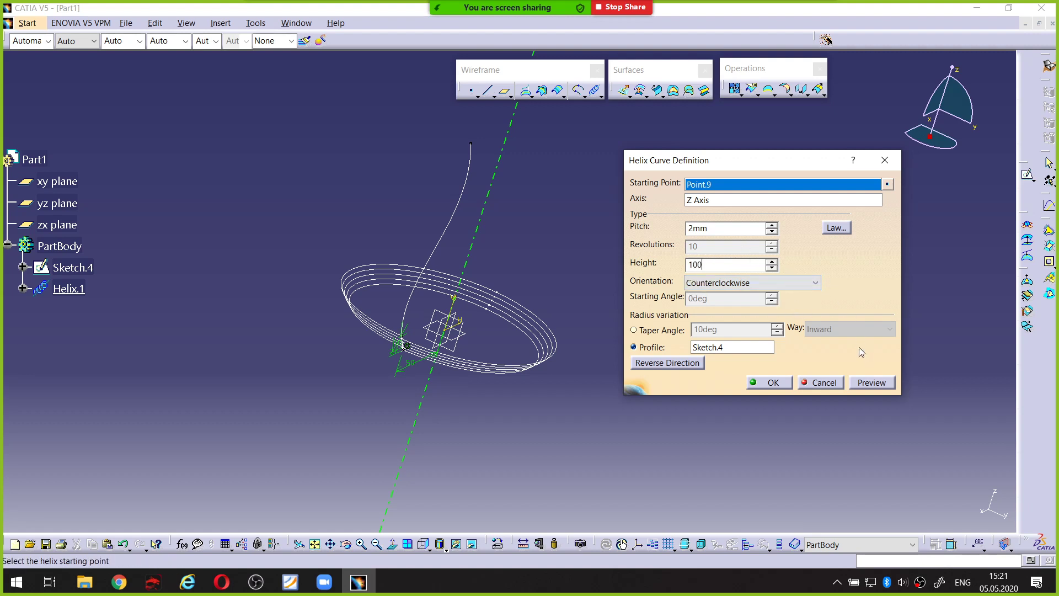
left_click(772, 225)
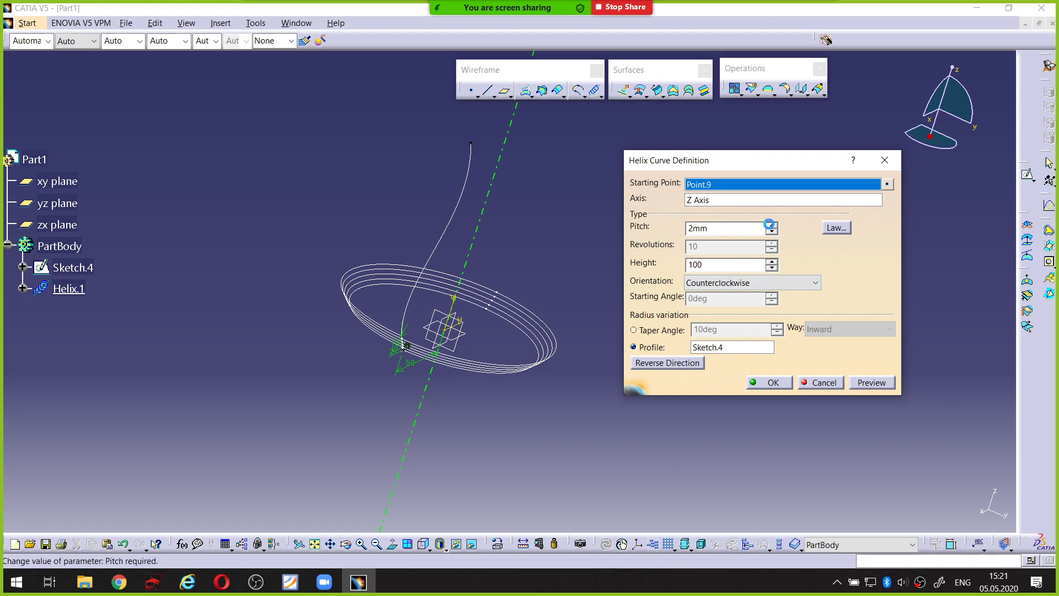
left_click(771, 225)
left_click(771, 225)
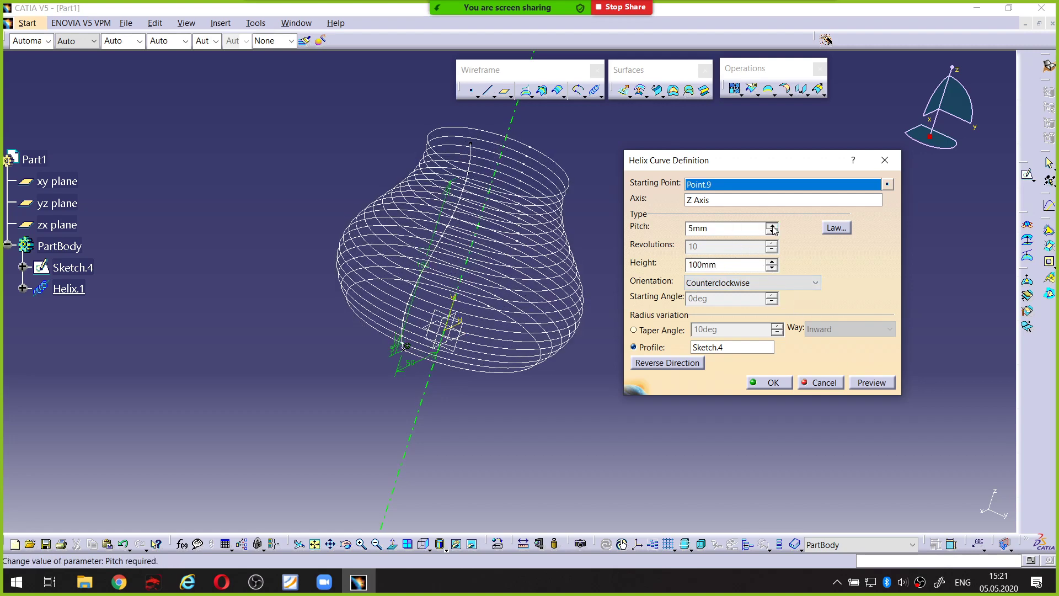
left_click(772, 383)
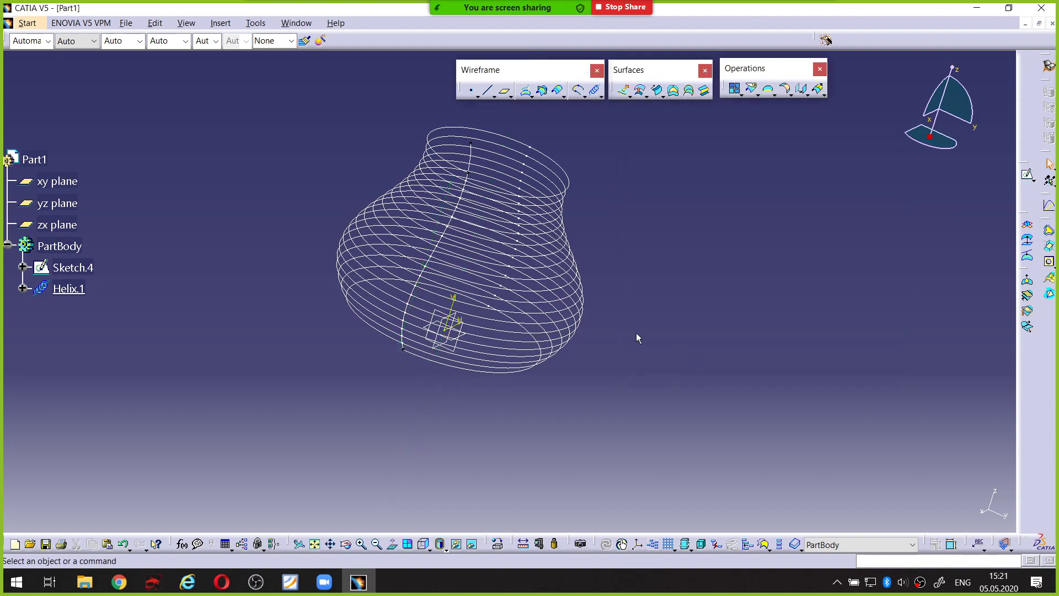
Examine the helix's coil spacing and its fit to the profile curve in a straight side view and from oblique angles
middle_click_drag(638, 335, 486, 317)
left_click(470, 478)
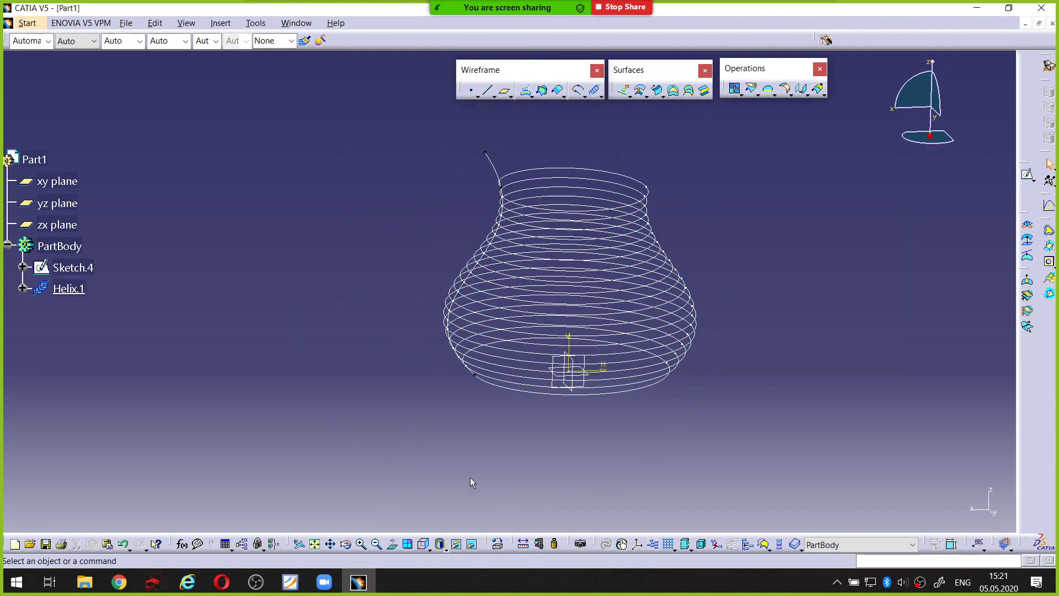
left_click(424, 544)
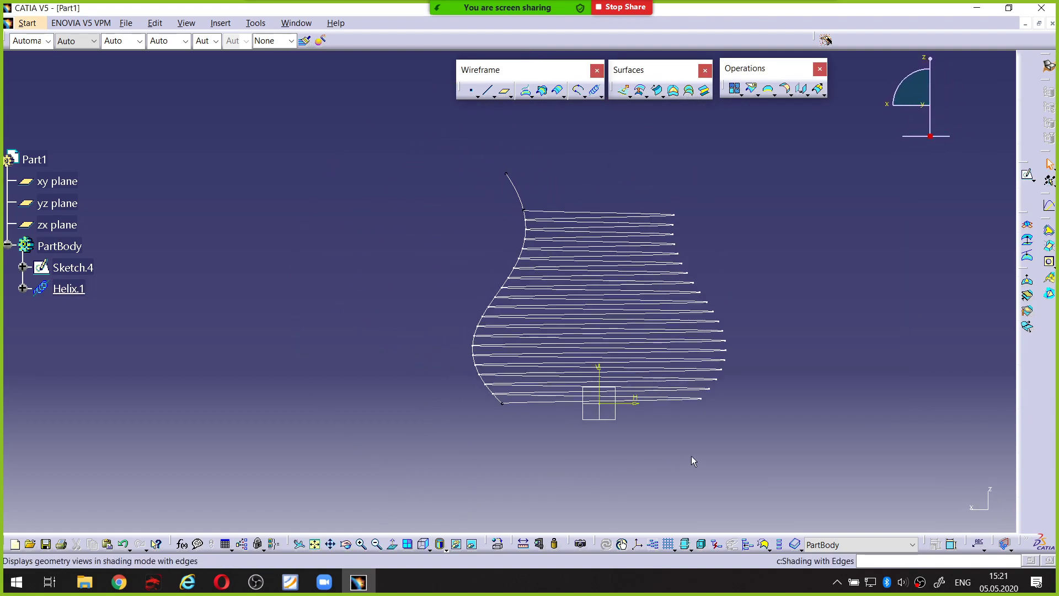
middle_click_drag(691, 455, 711, 408)
middle_click_drag(758, 388, 576, 375)
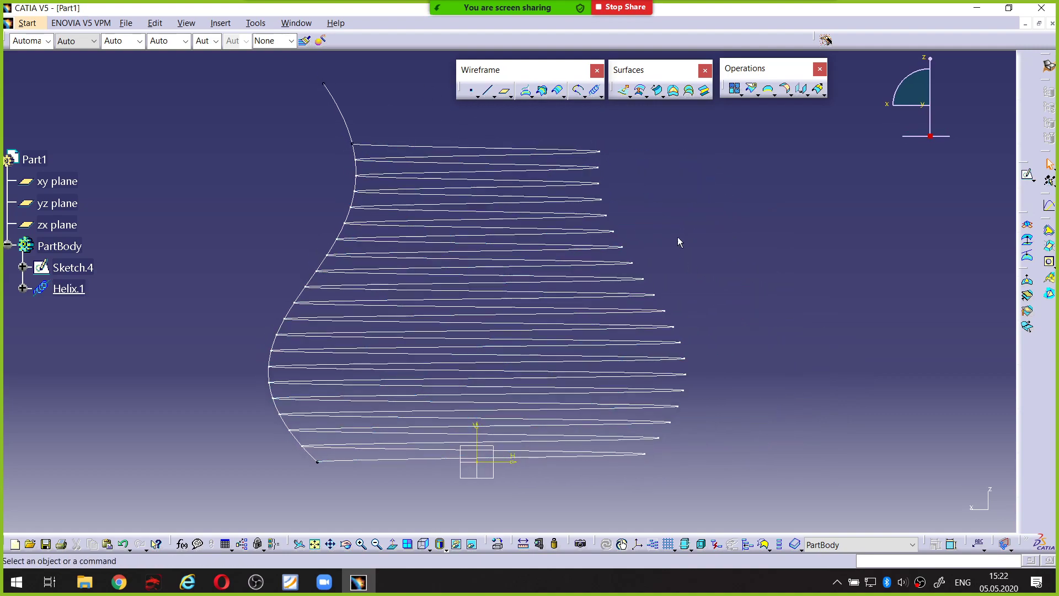
middle_click_drag(631, 175, 640, 221)
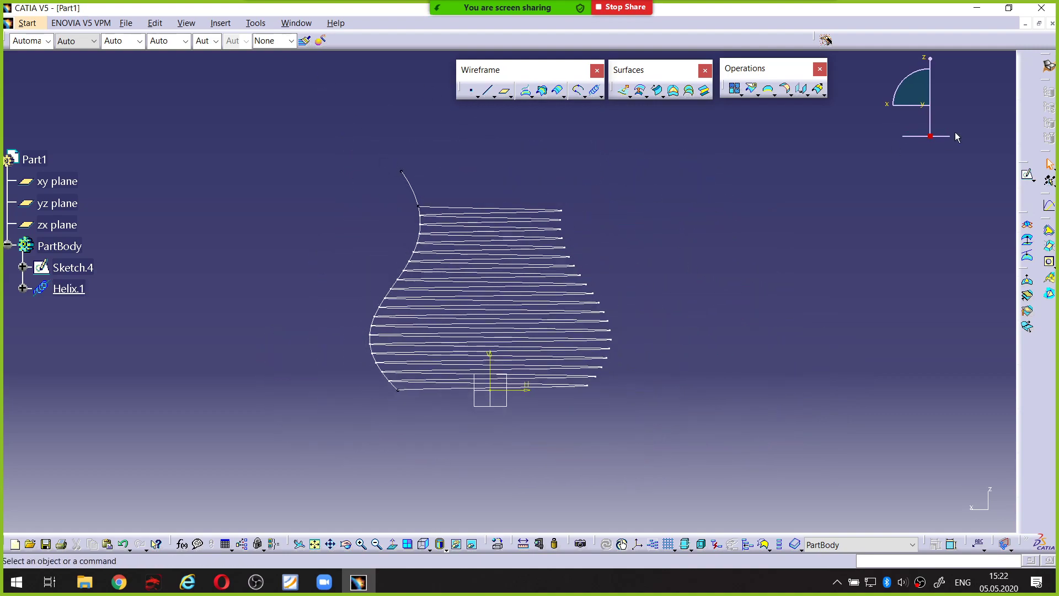
middle_click_drag(527, 201, 484, 274)
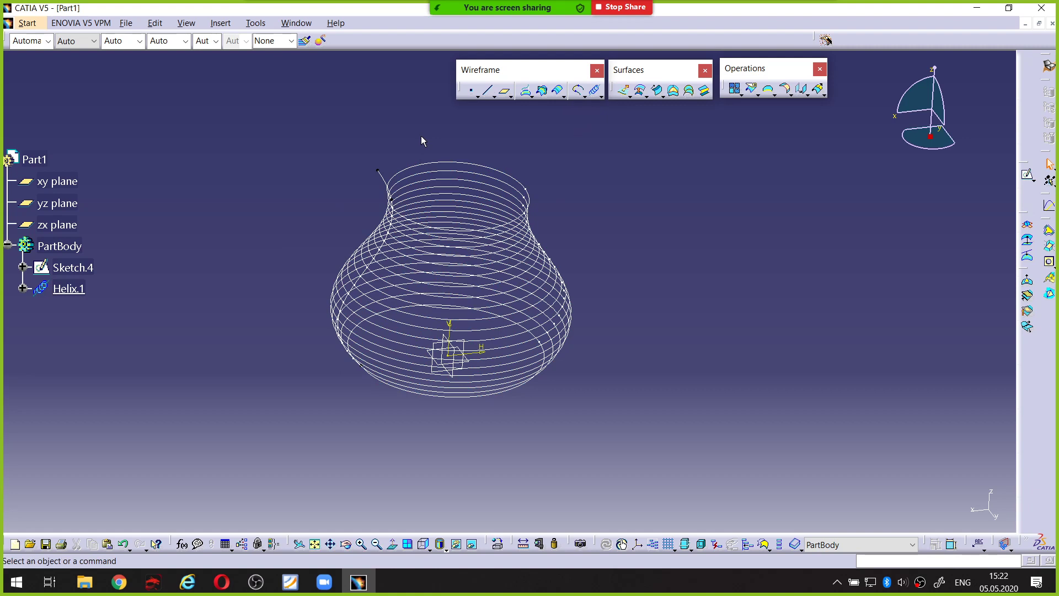
Delete the helix together with its profile Sketch.4, including the aggregated elements
left_click(600, 95)
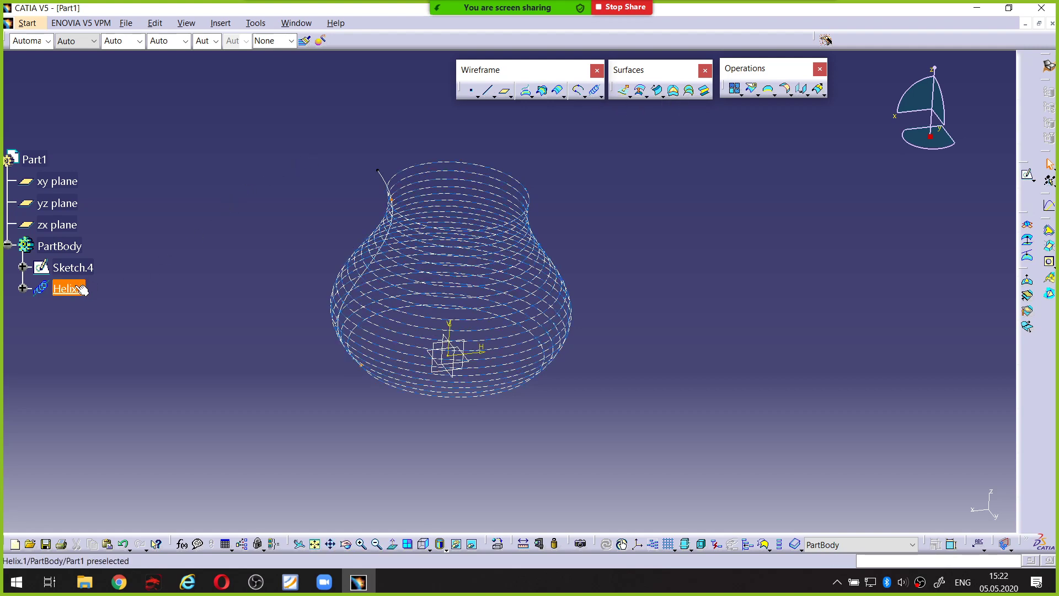
left_click(62, 292)
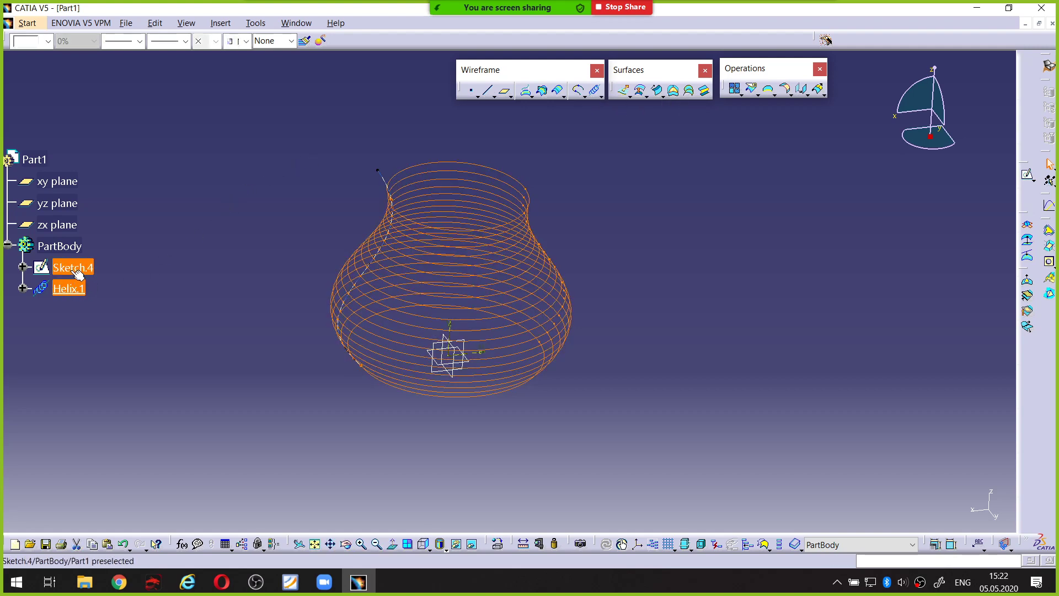
left_click(76, 271, "ctrl")
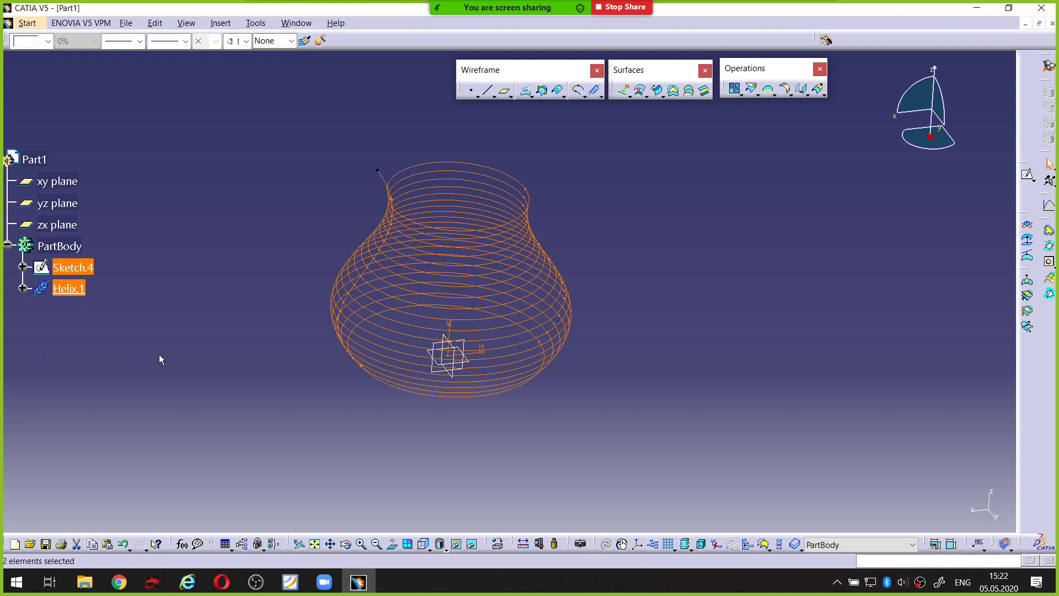
key("Delete")
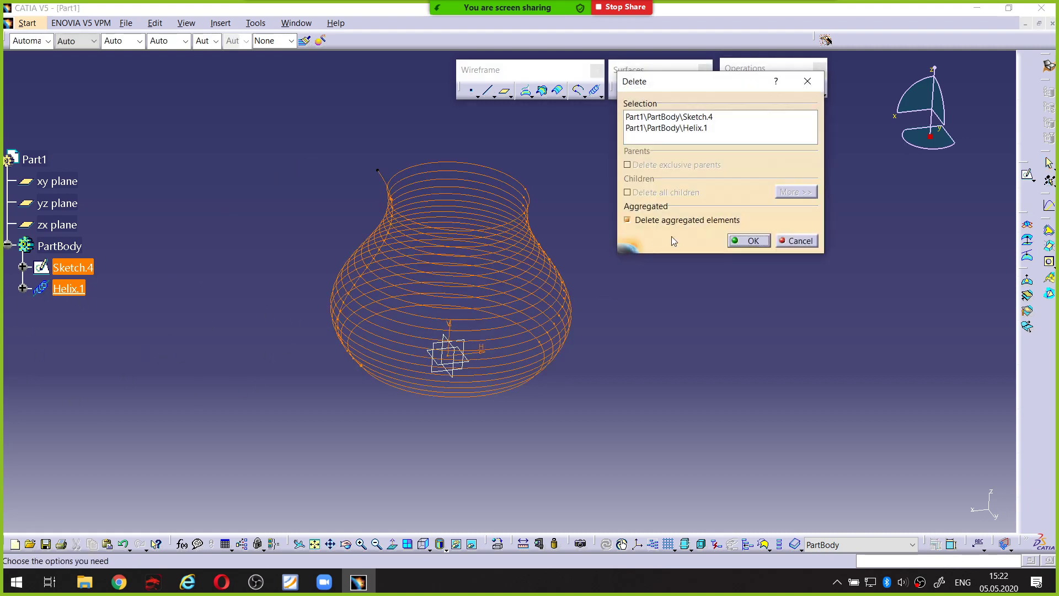
left_click(748, 240)
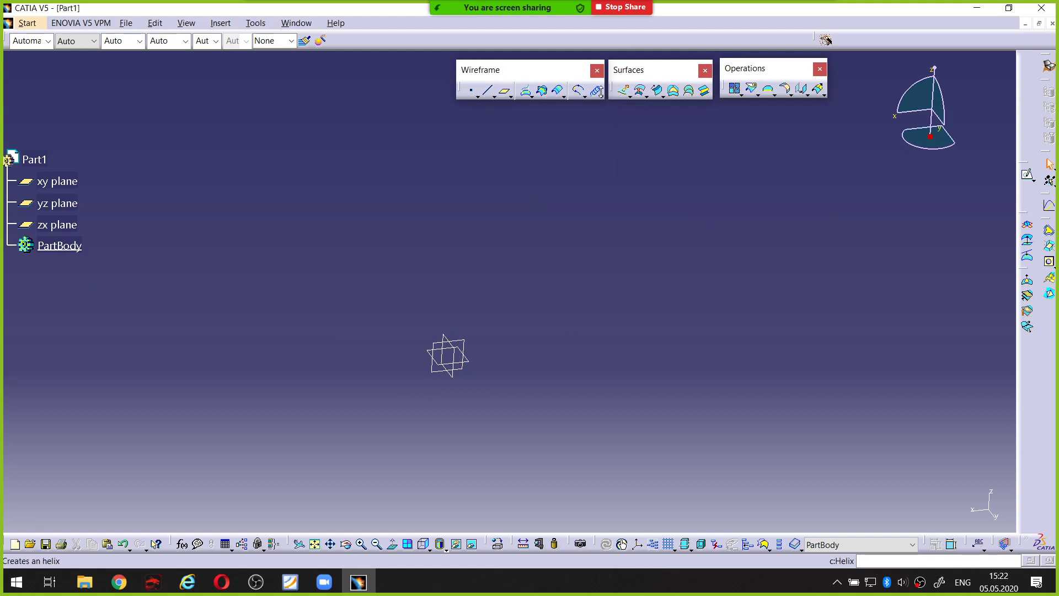
Start a new spiral curve and place its definition dialog clear of the model tree and origin planes
left_click(600, 92)
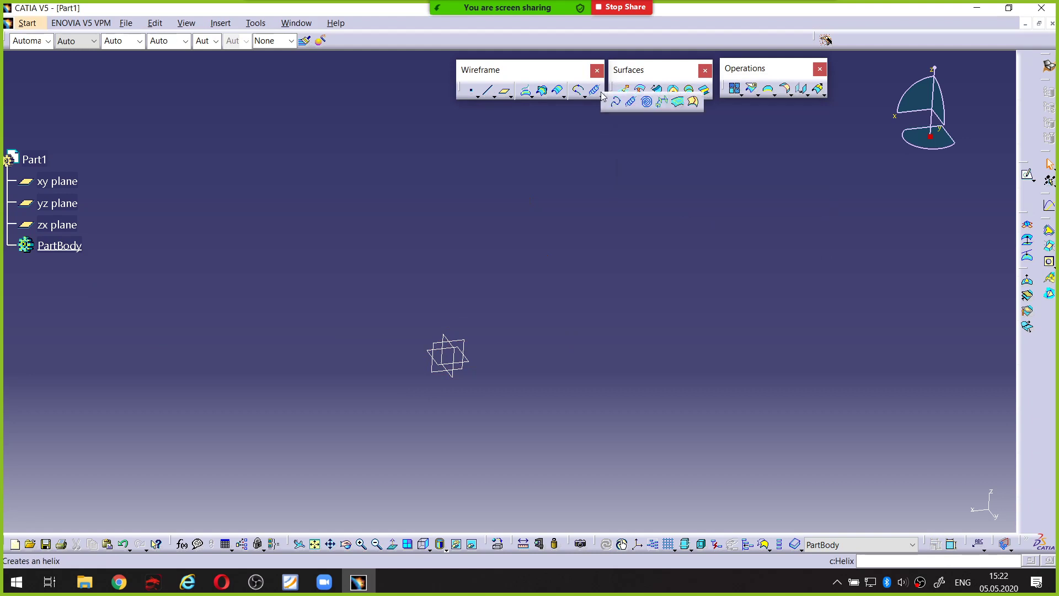
left_click(648, 103)
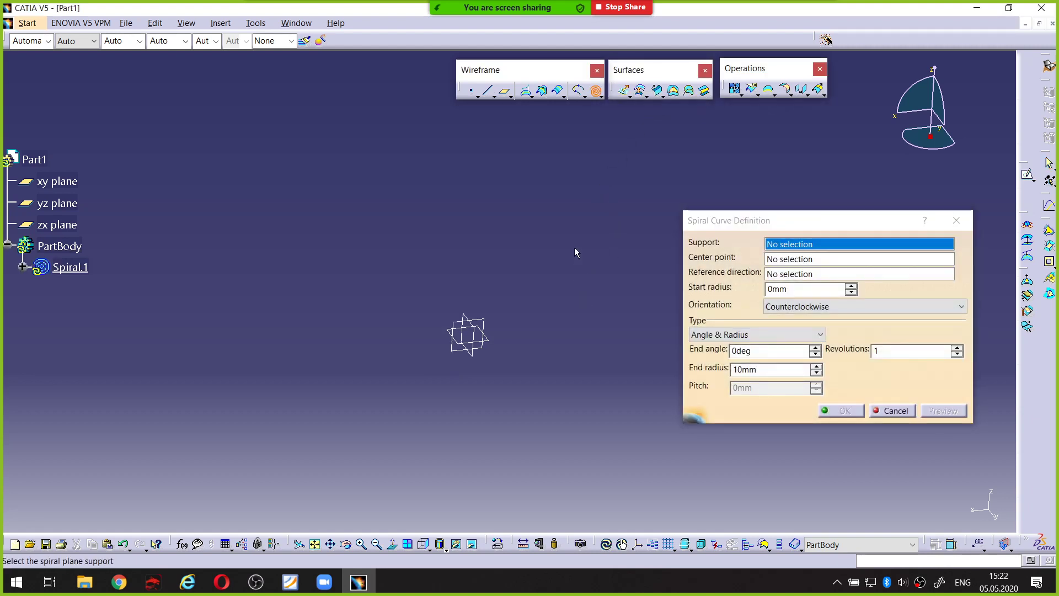
scroll(574, 251, "up", 1)
middle_click_drag(564, 289, 525, 331)
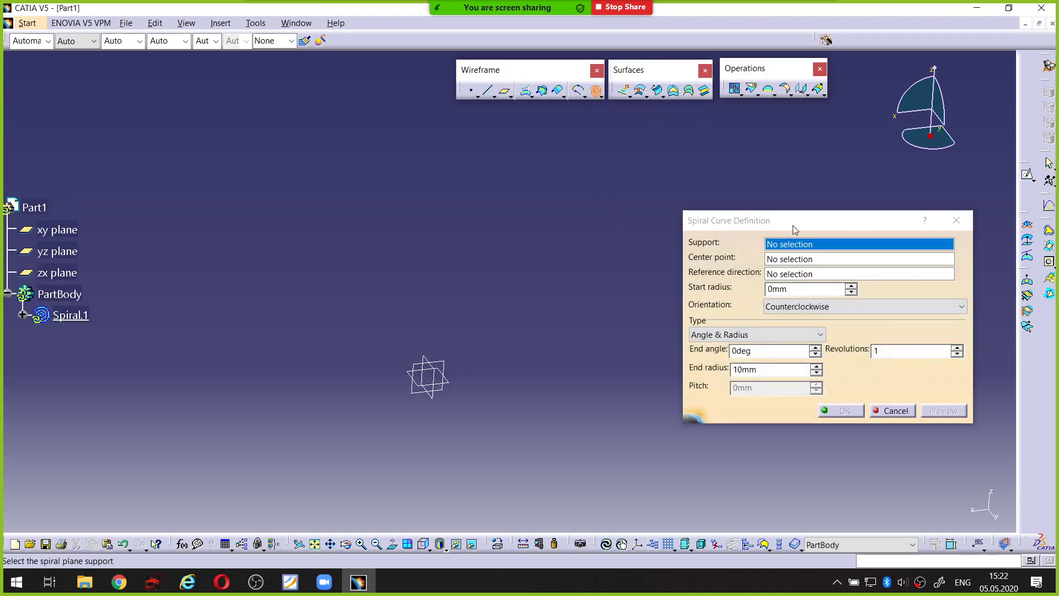
left_click_drag(794, 230, 688, 182)
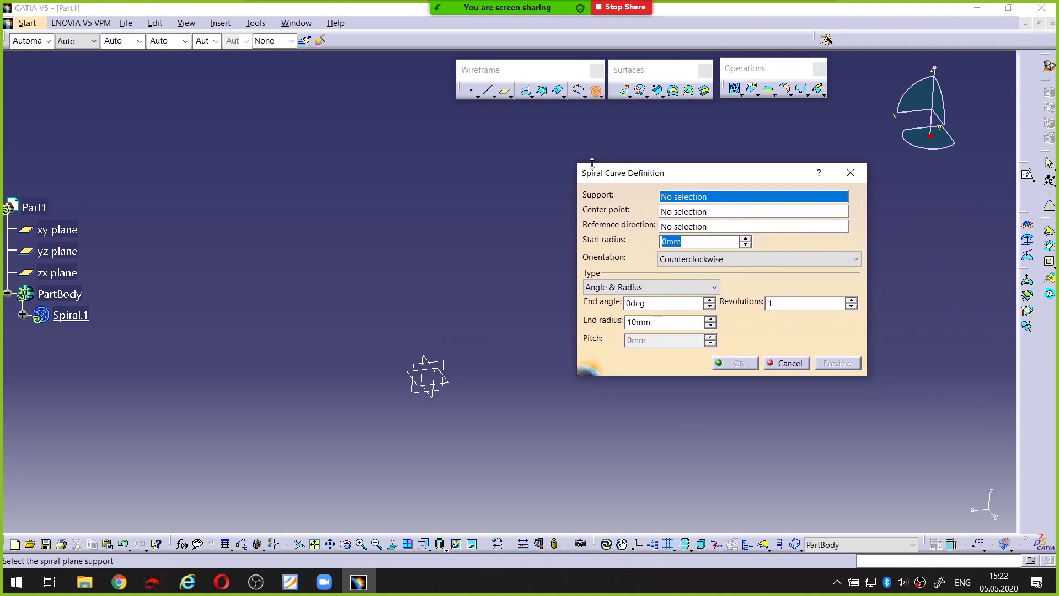
key("ctrl+alt+d")
mouse_move(580, 161)
left_mouse_down()
mouse_move(563, 231)
mouse_move(562, 385)
mouse_move(836, 382)
mouse_move(868, 166)
mouse_move(594, 159)
left_mouse_up()
key("ctrl+alt+d")
key("ctrl+alt+d")
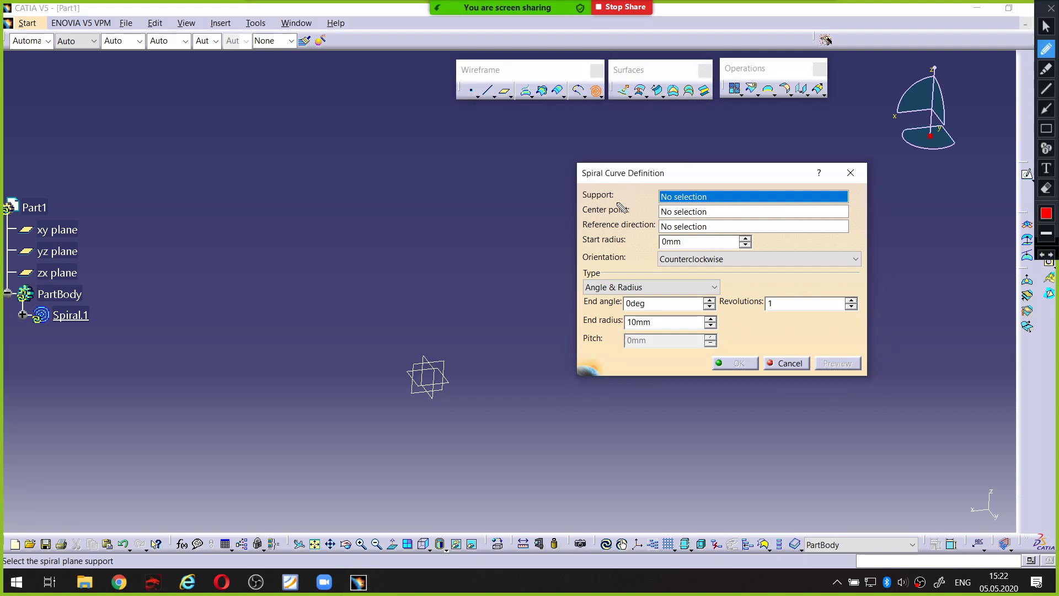
left_click_drag(594, 203, 668, 203)
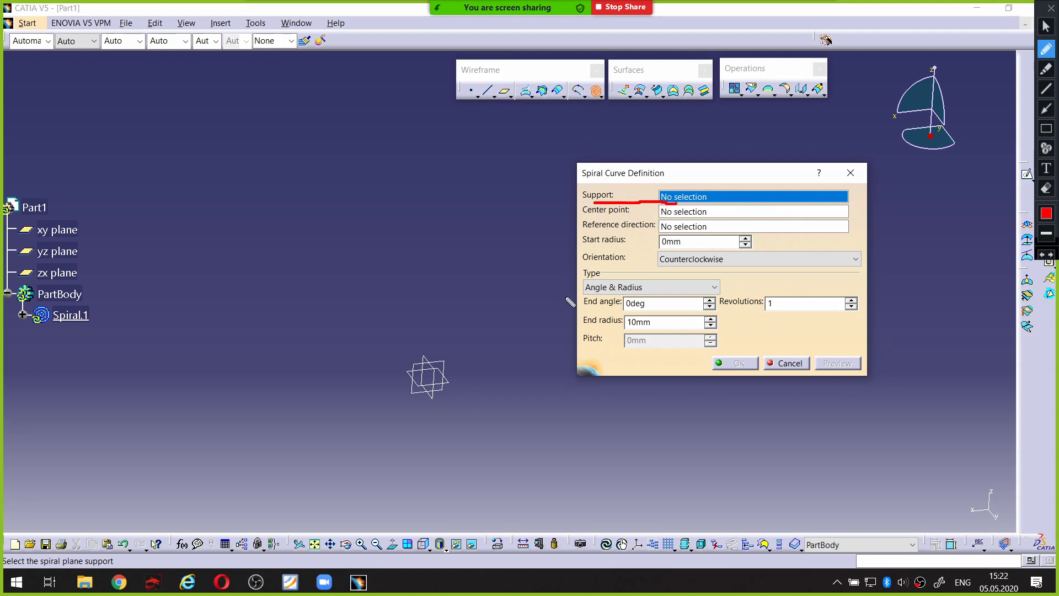
key("ctrl+alt+d")
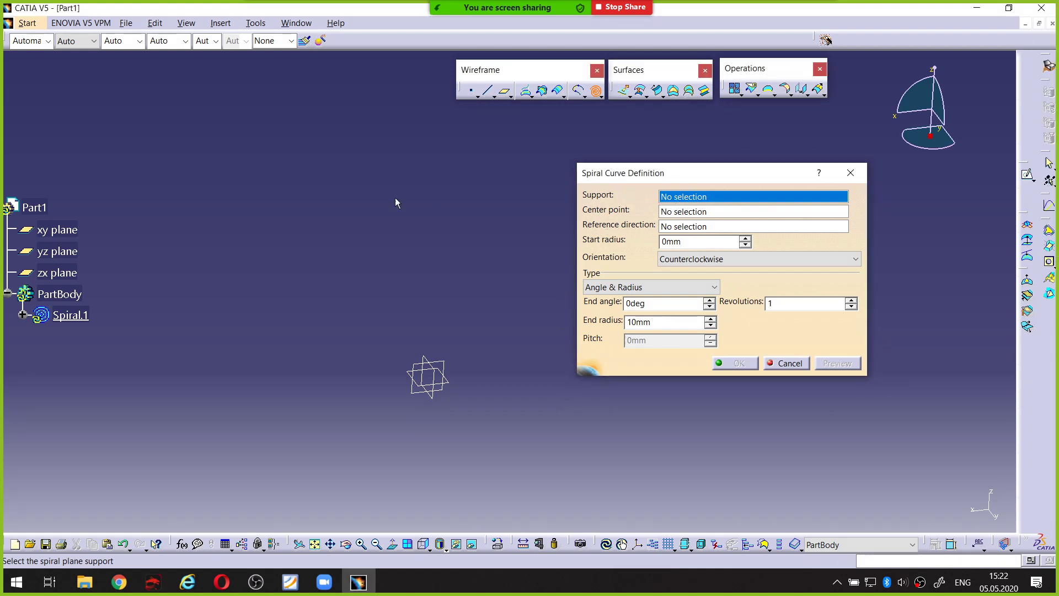
key("ctrl+shift+1")
mouse_move(81, 219)
left_mouse_down()
mouse_move(44, 220)
mouse_move(7, 242)
mouse_move(11, 278)
mouse_move(88, 290)
mouse_move(94, 234)
left_mouse_up()
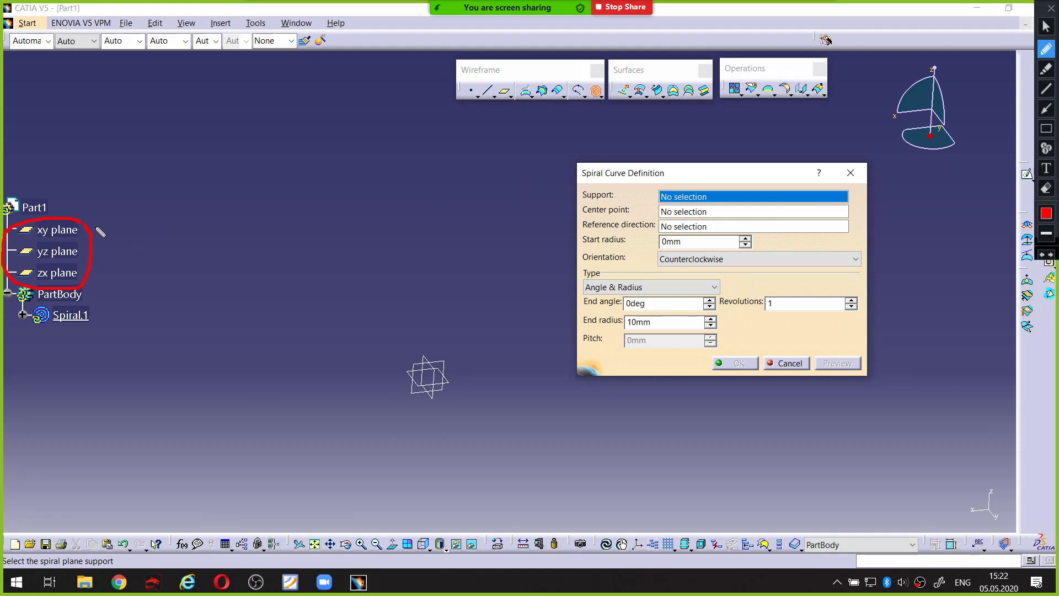
key("ctrl+shift+1")
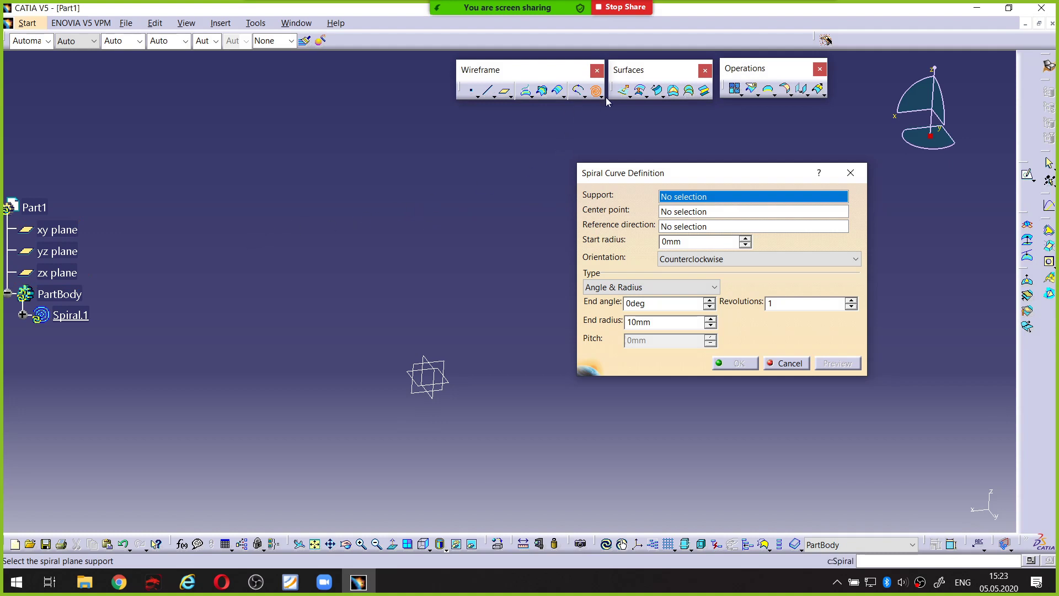
Use the xy plane as the spiral's support
left_click(68, 232)
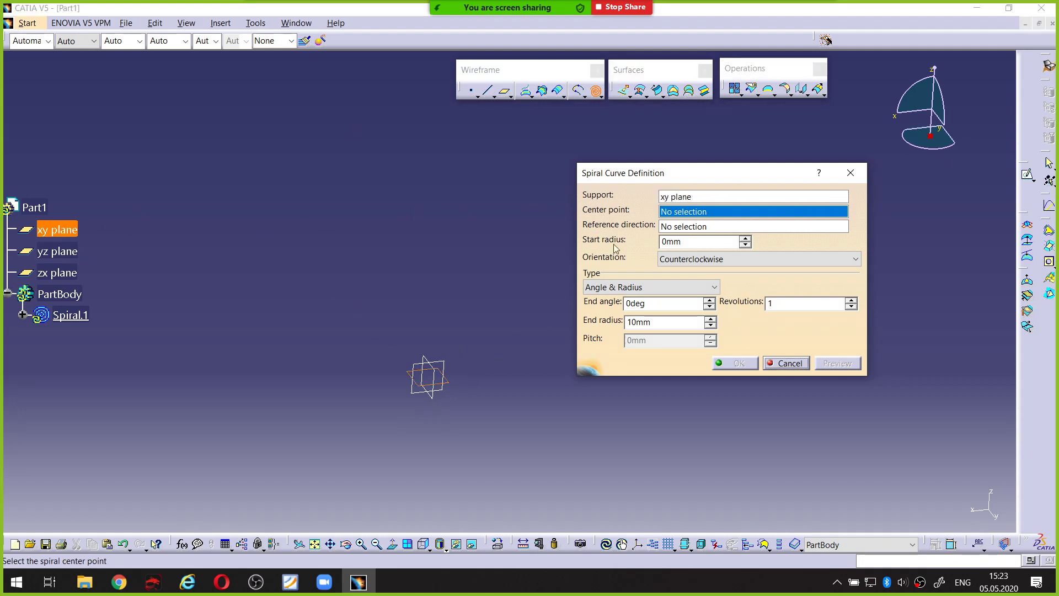
key("ctrl+alt+d")
left_click_drag(582, 217, 628, 219)
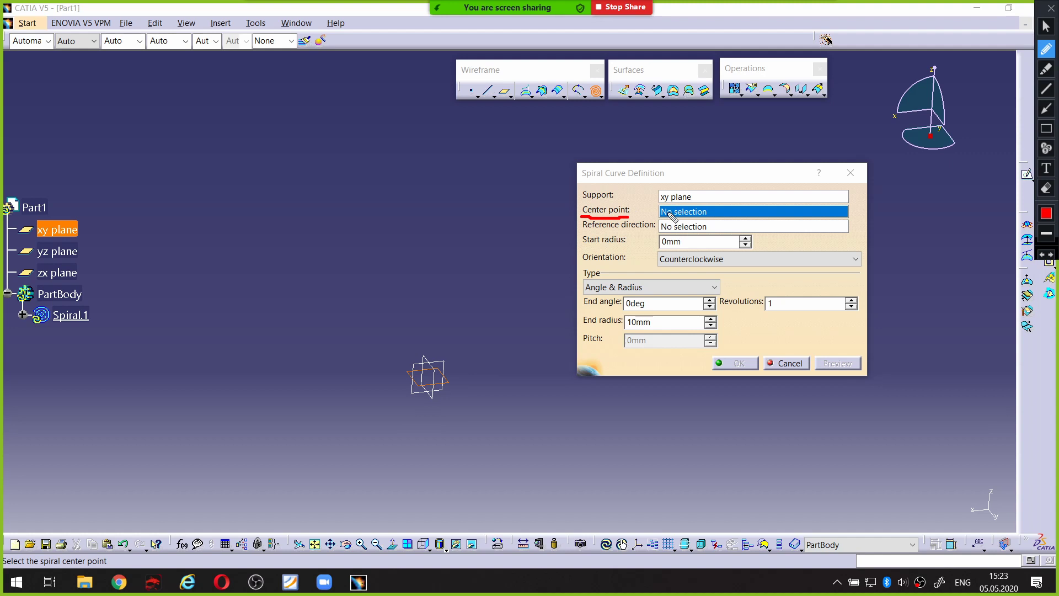
key("ctrl+alt+d")
key("ctrl+alt+d")
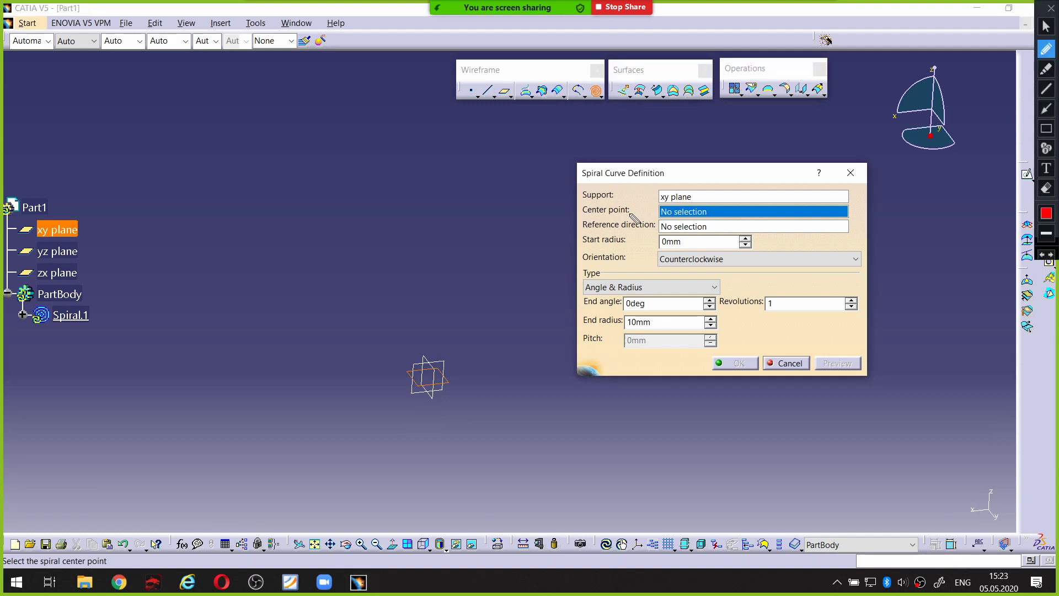
left_click_drag(591, 219, 624, 216)
key("ctrl+alt+d")
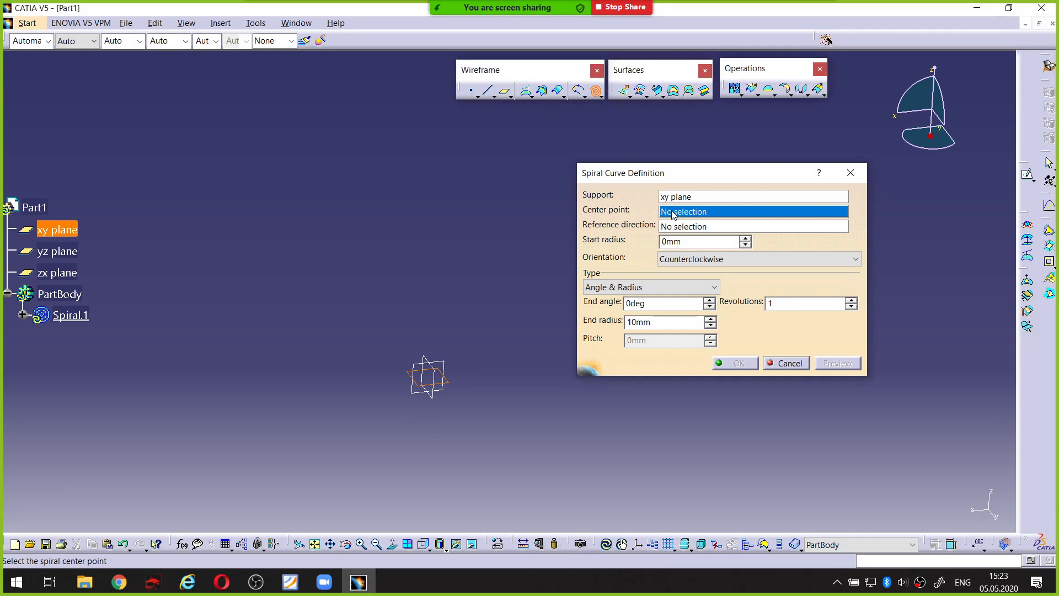
Create the spiral's center point by coordinates at the origin, with X set to 0 mm
right_click(672, 212)
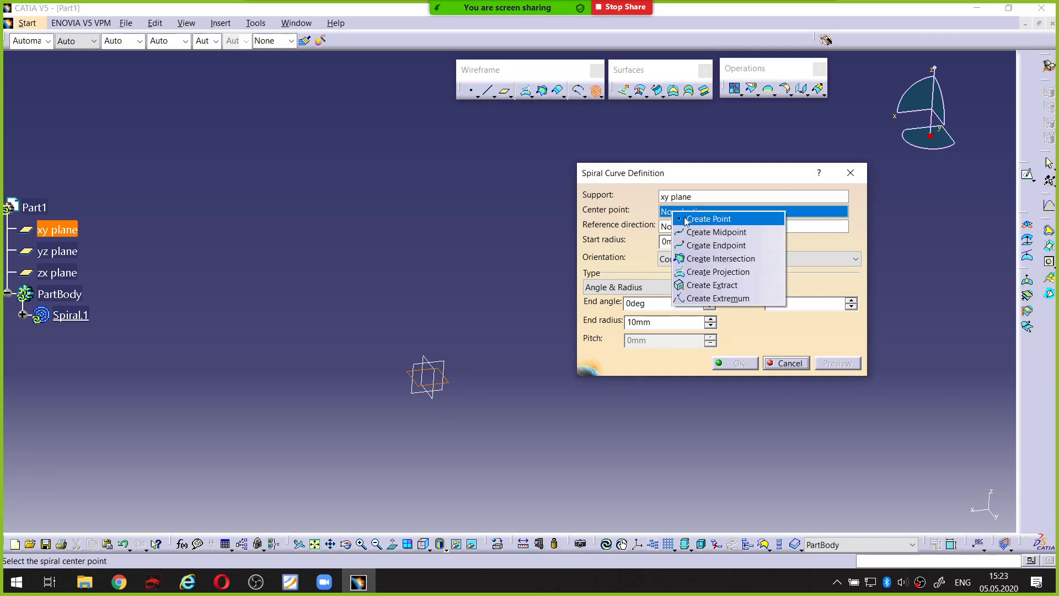
left_click(686, 220)
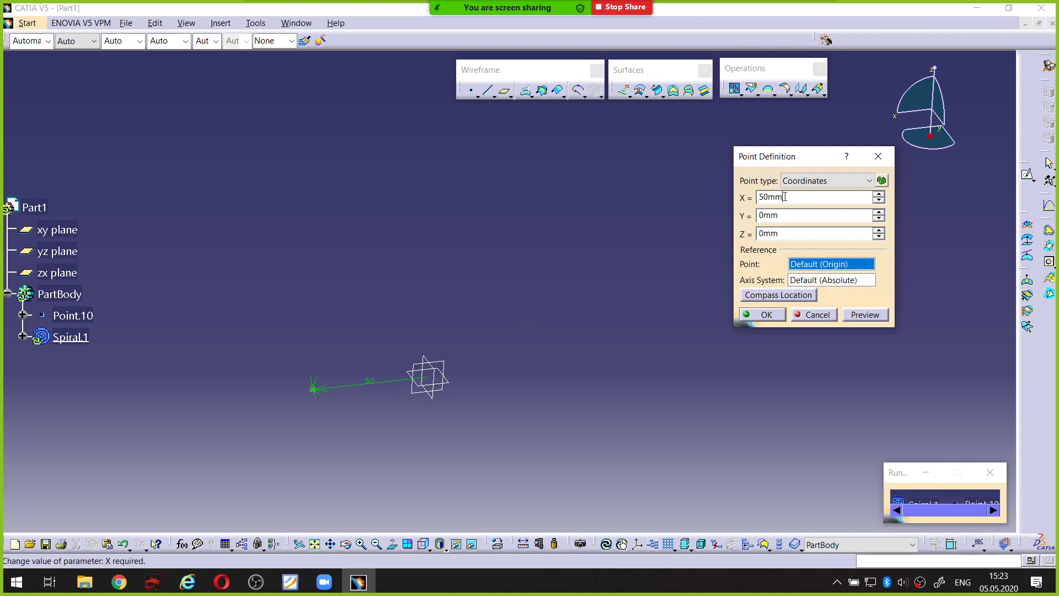
type("0")
left_click(877, 314)
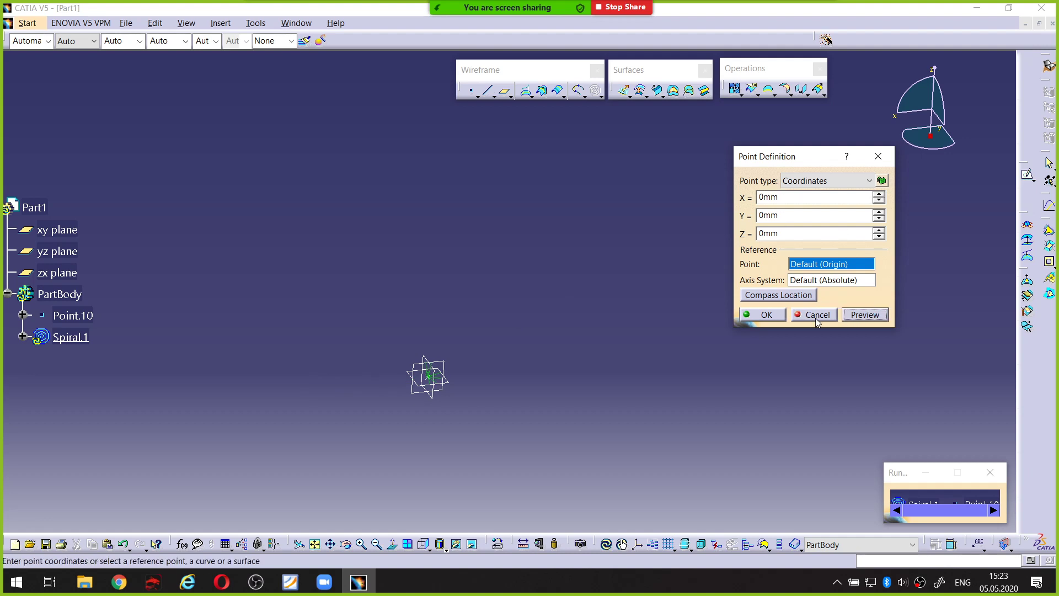
left_click(767, 314)
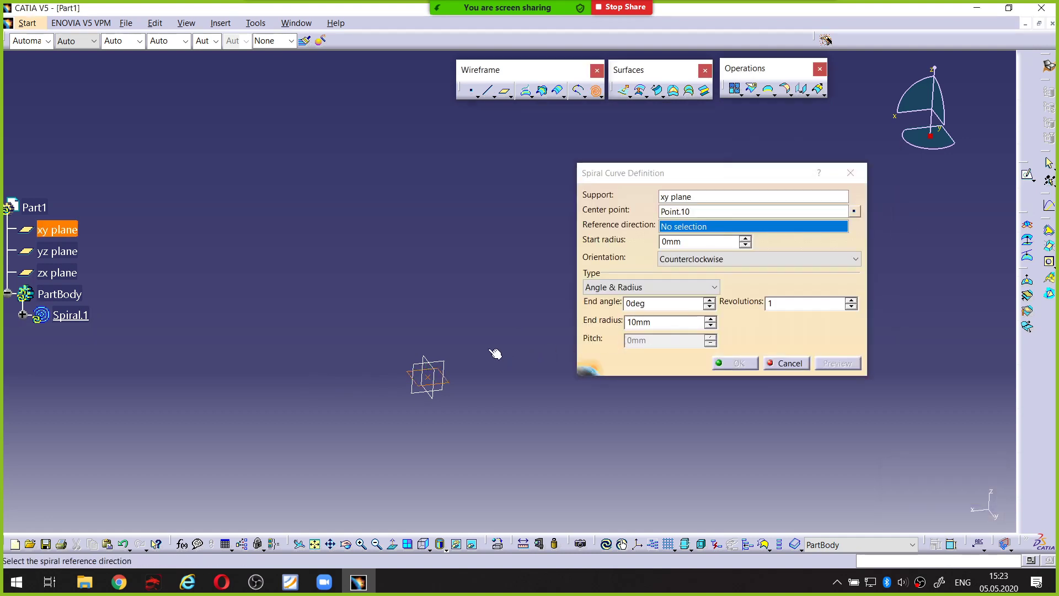
middle_click_drag(490, 349, 496, 326)
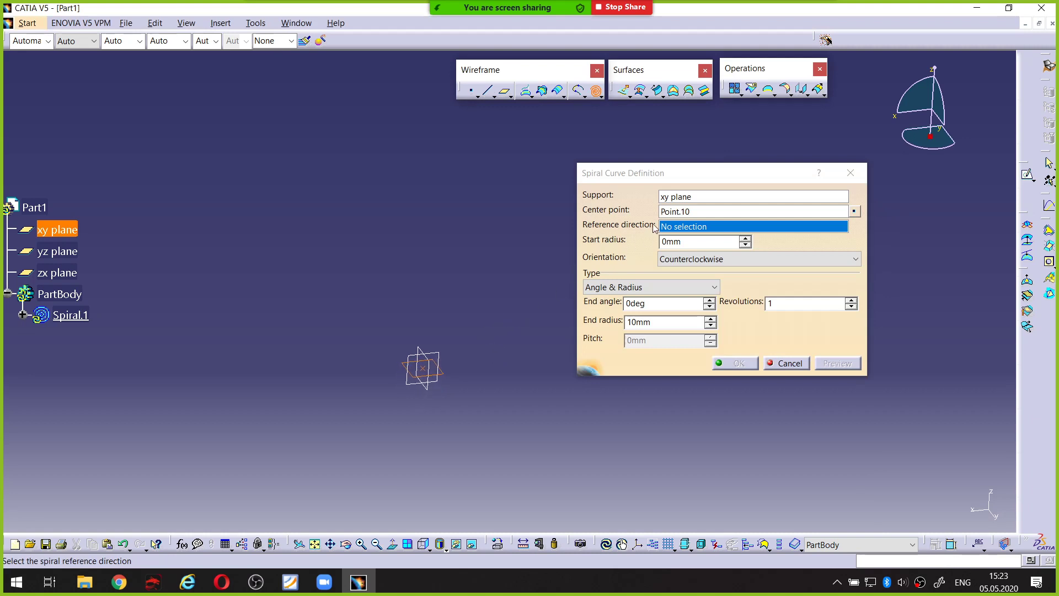
Set the spiral's reference direction to X Component
key("ctrl+alt+d")
left_click_drag(581, 229, 643, 226)
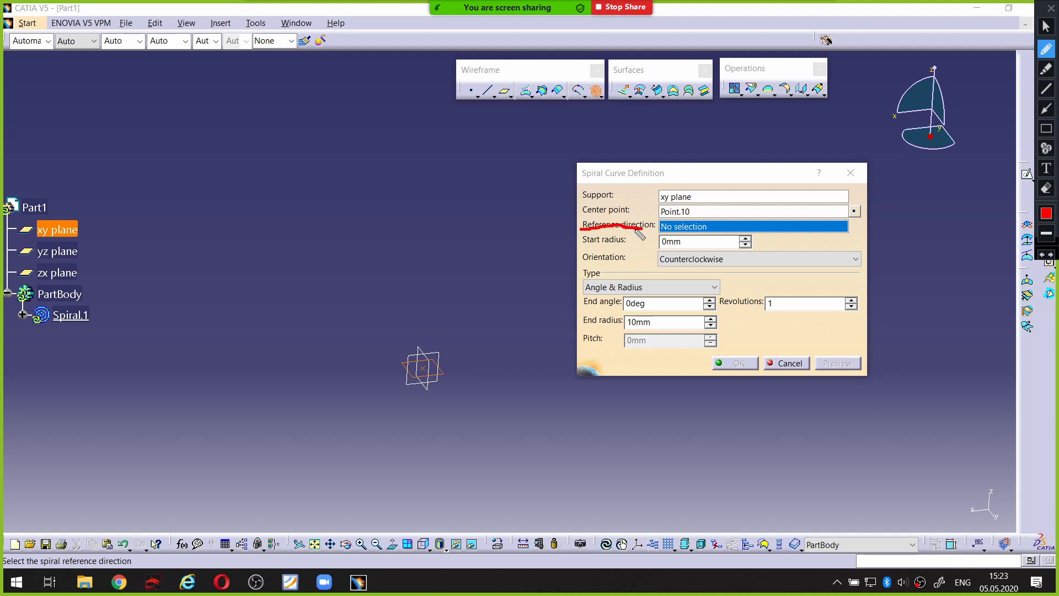
key("ctrl+alt+d")
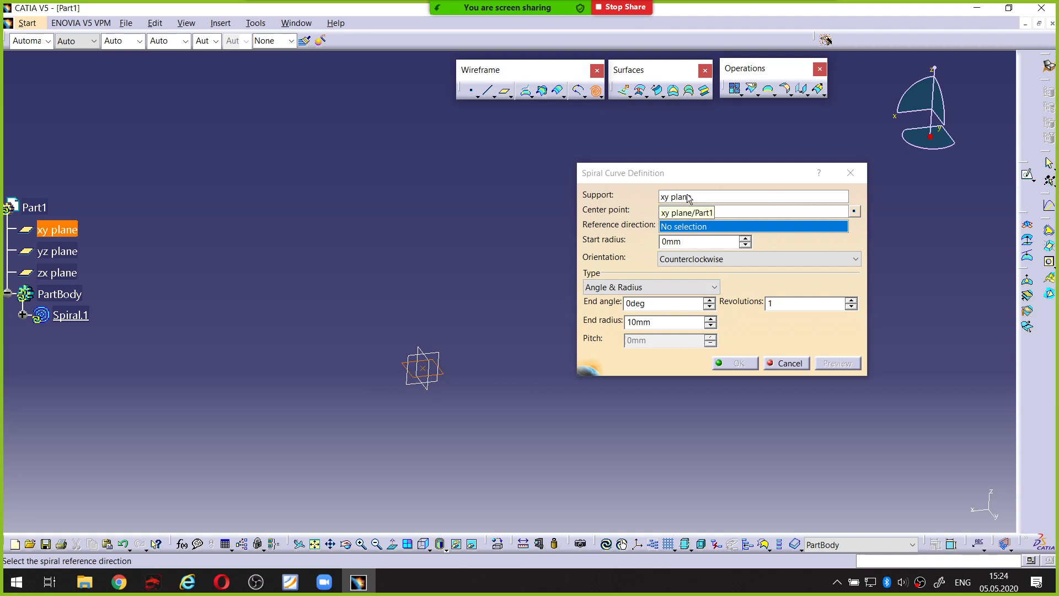
key("ctrl+alt+d")
left_click_drag(687, 196, 643, 197)
key("Escape")
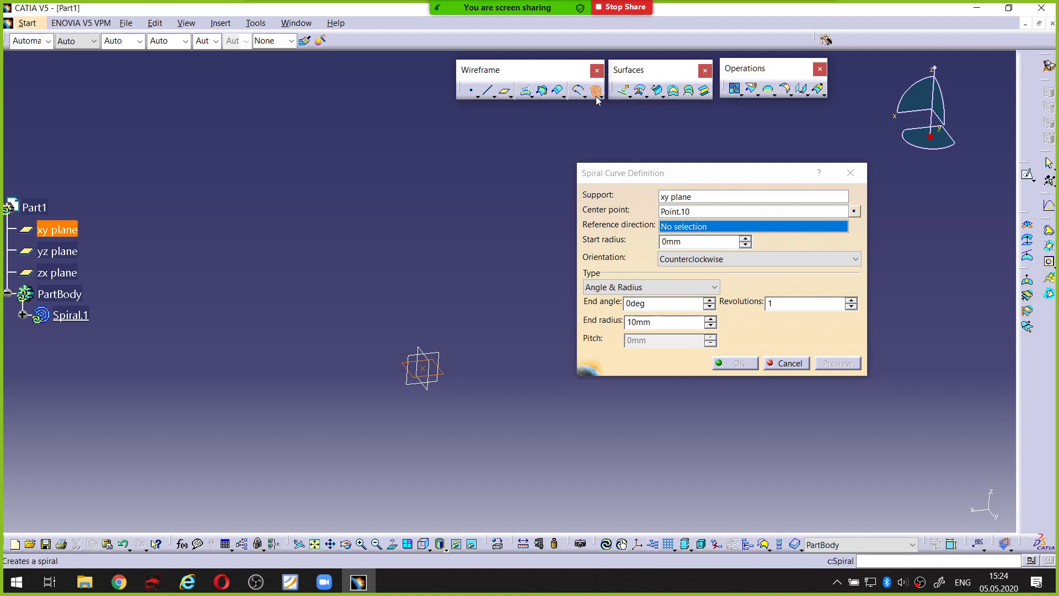
right_click(688, 229)
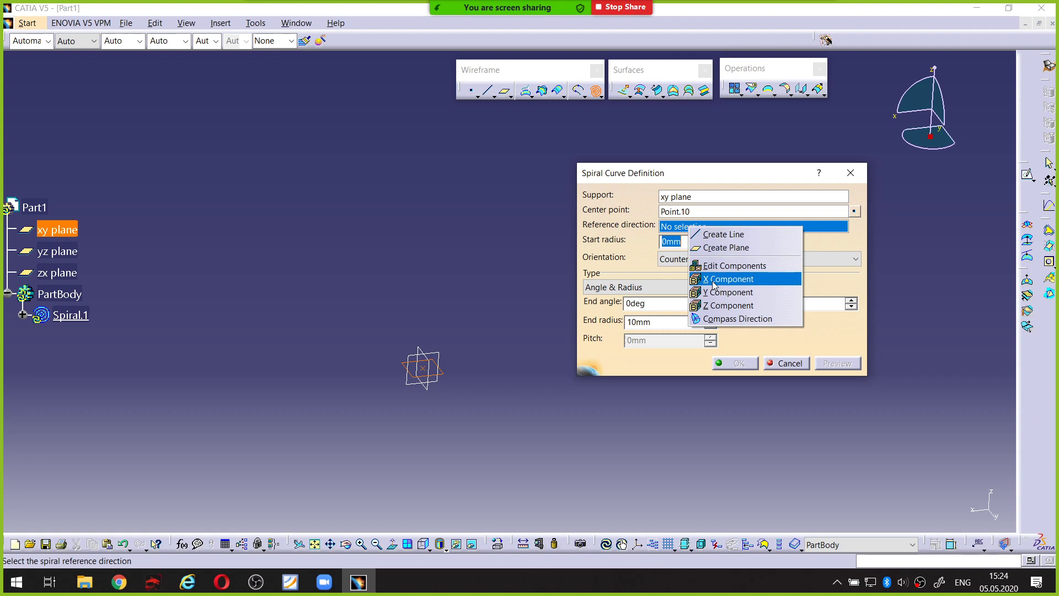
left_click(714, 279)
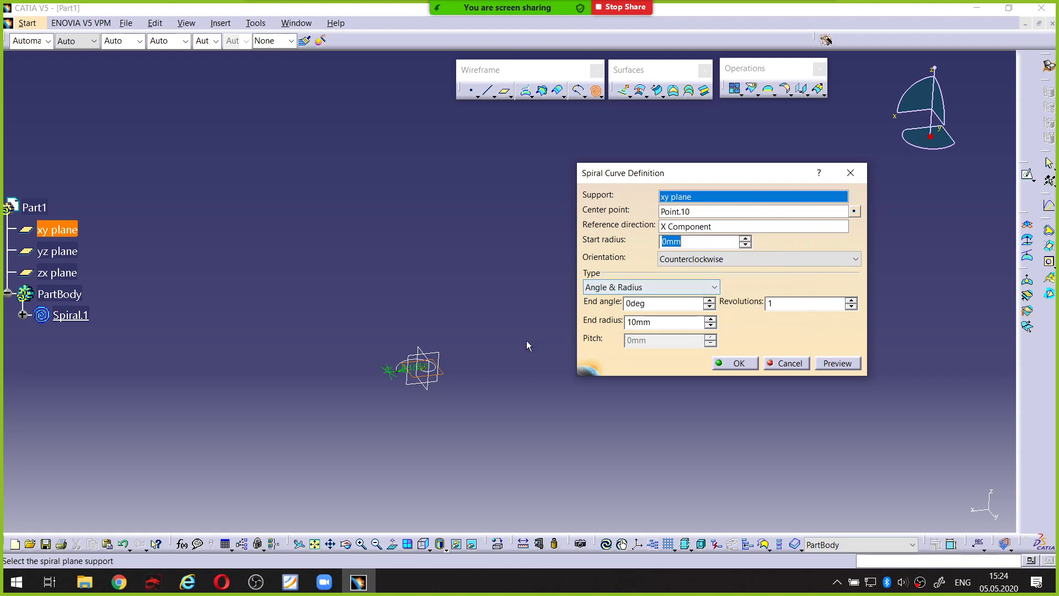
Set the spiral's number of revolutions to 3
middle_click_drag(429, 322, 593, 252)
middle_click_drag(539, 305, 486, 250)
middle_click_drag(456, 296, 423, 236)
middle_click_drag(330, 309, 479, 410)
mouse_move(385, 356)
middle_mouse_down()
mouse_move(400, 369)
mouse_move(389, 358)
middle_mouse_up()
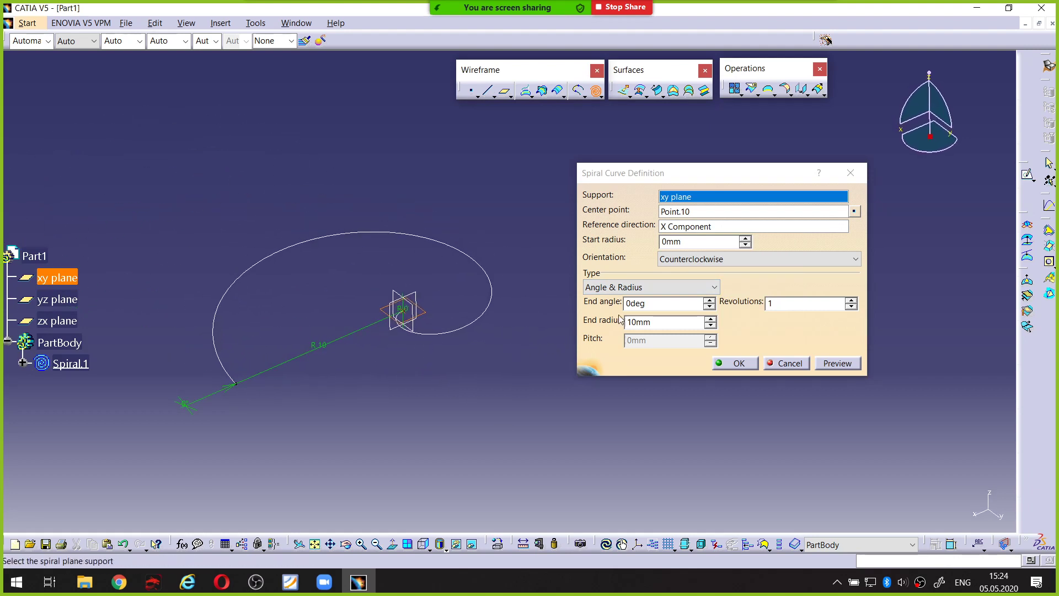
key("ctrl+alt+d")
mouse_move(785, 286)
left_mouse_down()
mouse_move(718, 295)
mouse_move(723, 319)
mouse_move(829, 326)
mouse_move(871, 308)
mouse_move(822, 284)
mouse_move(787, 286)
left_mouse_up()
mouse_move(681, 239)
left_mouse_down()
mouse_move(613, 233)
mouse_move(574, 251)
mouse_move(738, 267)
mouse_move(780, 244)
mouse_move(696, 228)
mouse_move(682, 236)
left_mouse_up()
key("Escape")
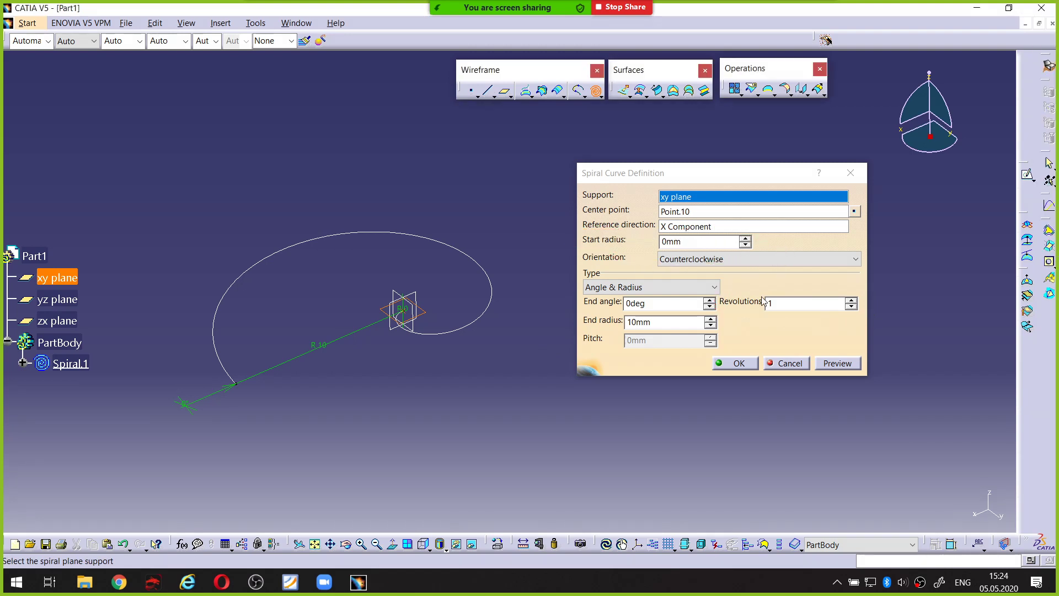
left_click(781, 302)
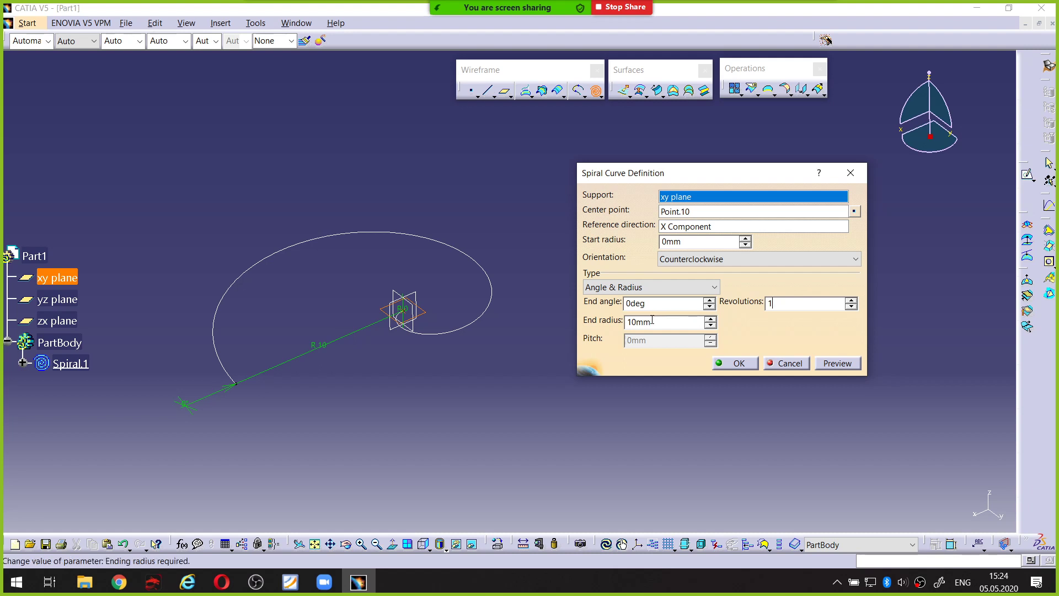
mouse_move(626, 314)
left_mouse_down()
mouse_move(576, 316)
mouse_move(578, 331)
mouse_move(725, 334)
mouse_move(714, 314)
mouse_move(616, 318)
left_mouse_up()
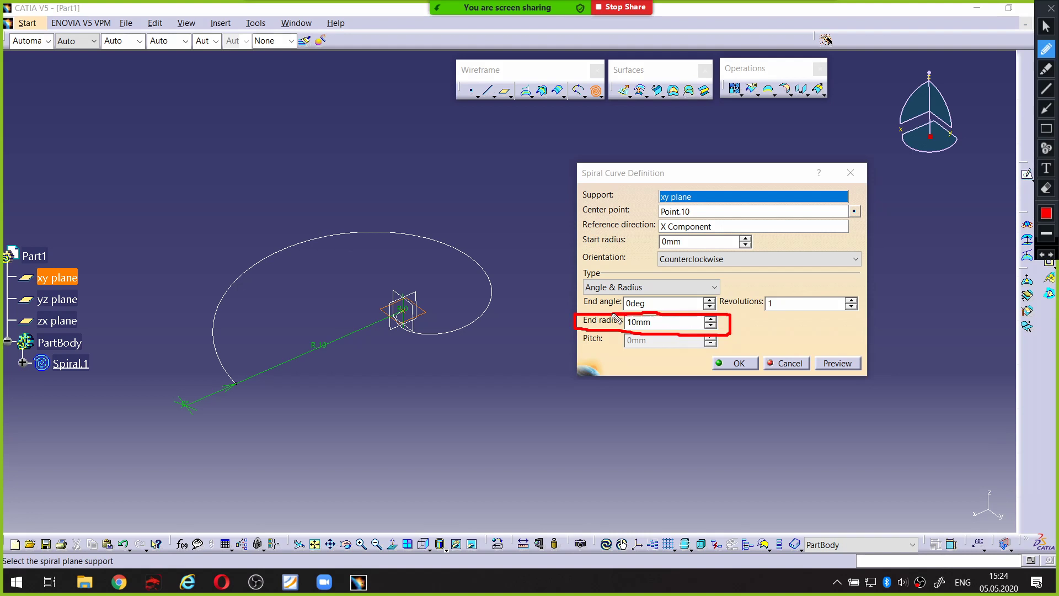
double_click(784, 302)
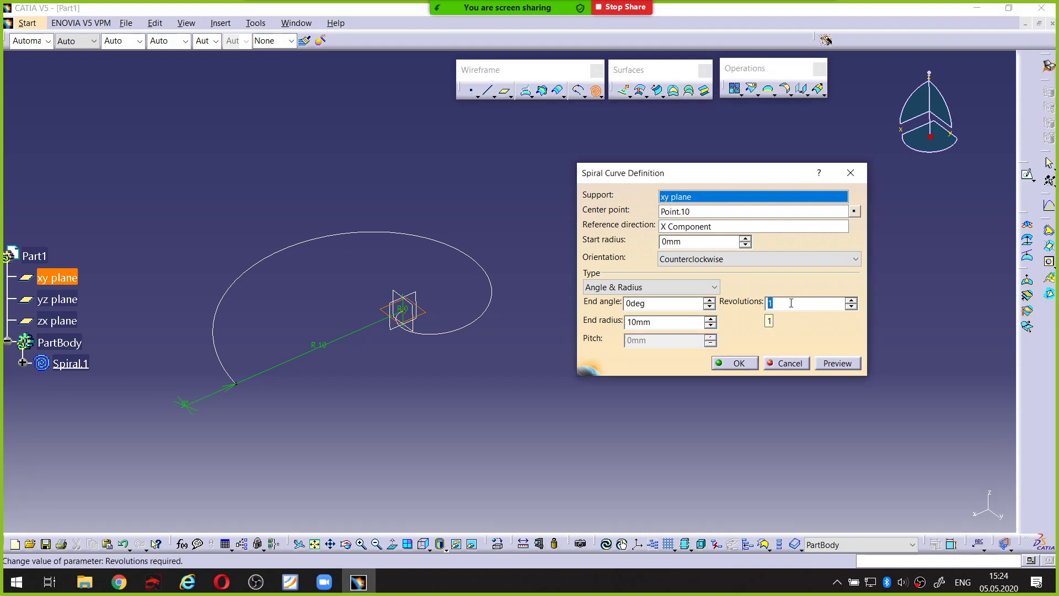
type("2")
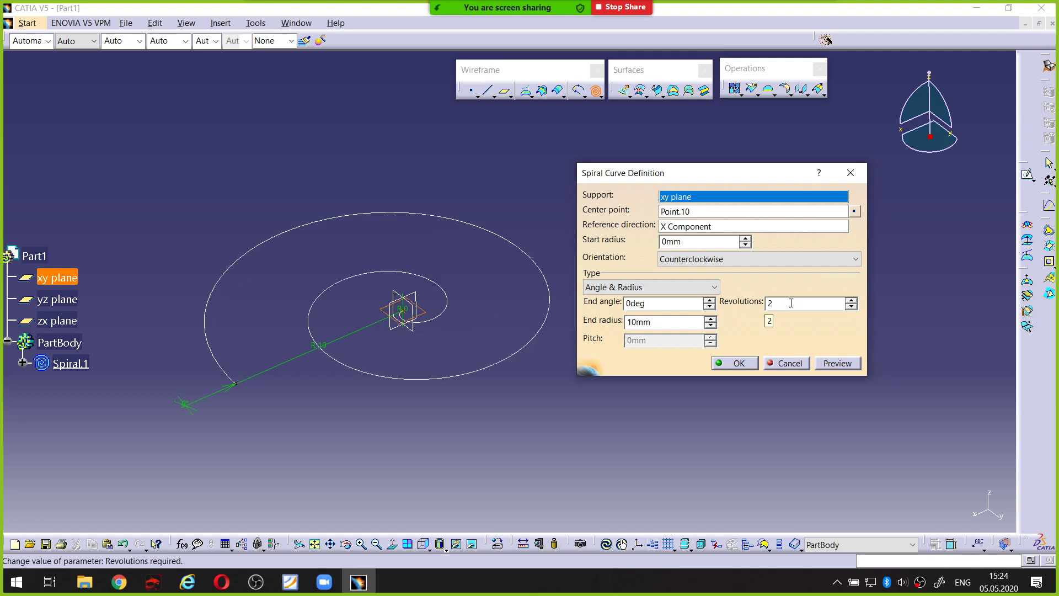
scroll(790, 303, "up", 1)
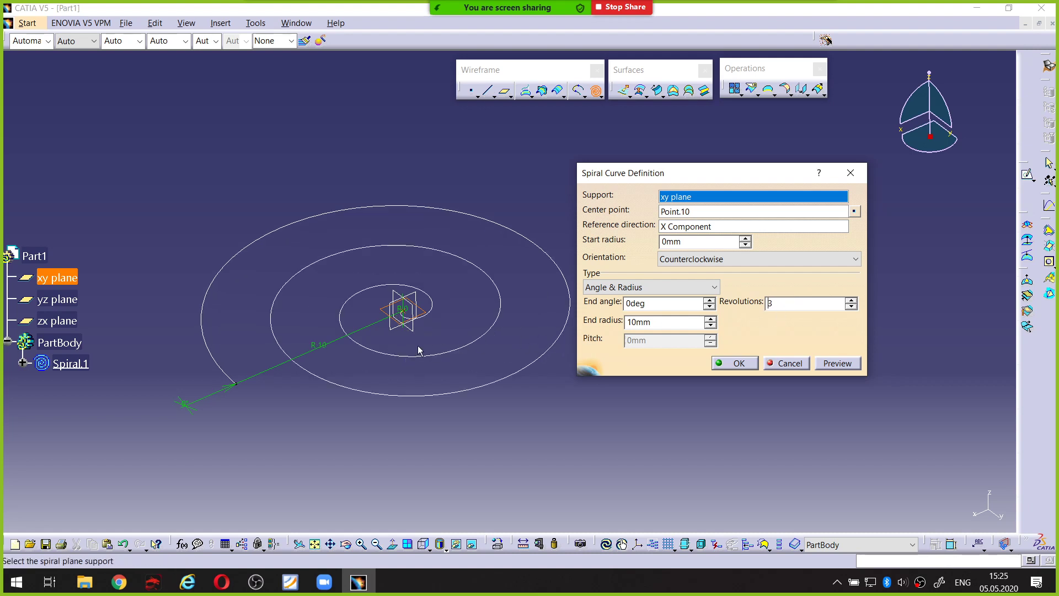
Set the spiral's start radius to 3 mm and preview the curve
key("ctrl+alt+d")
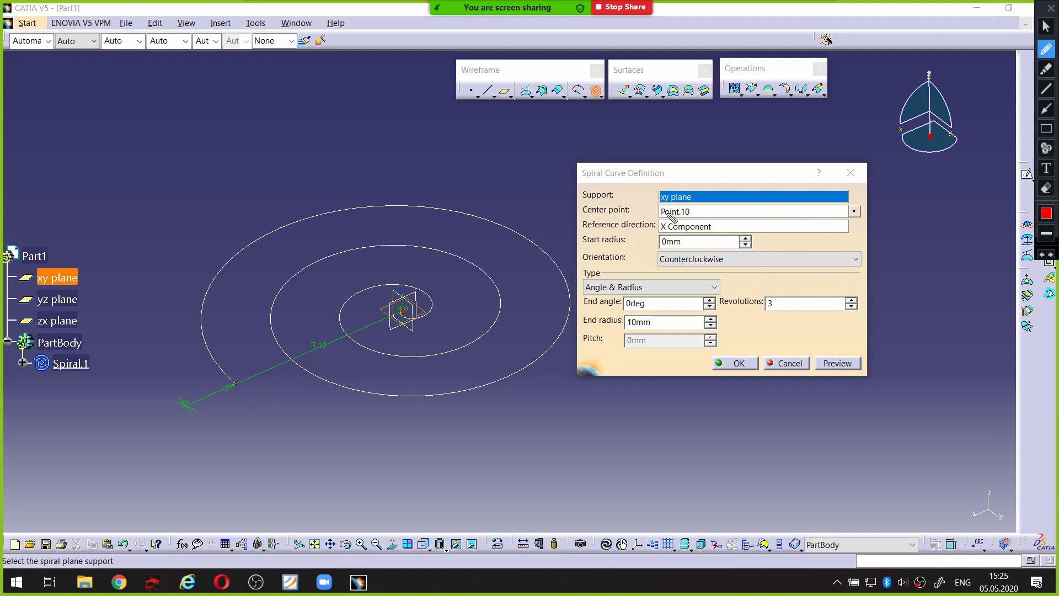
left_click_drag(662, 213, 693, 213)
mouse_move(326, 331)
left_mouse_down()
mouse_move(299, 359)
mouse_move(338, 344)
mouse_move(324, 332)
left_mouse_up()
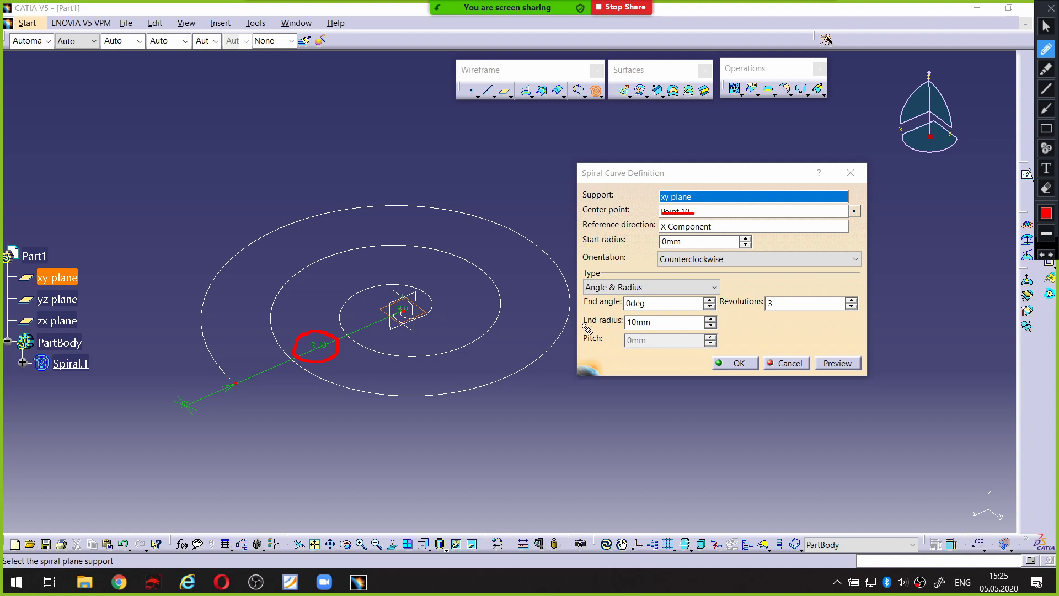
left_click_drag(583, 325, 622, 328)
key("Escape")
mouse_move(448, 373)
middle_mouse_down()
mouse_move(389, 349)
mouse_move(517, 347)
mouse_move(473, 352)
mouse_move(548, 309)
mouse_move(468, 327)
middle_mouse_up()
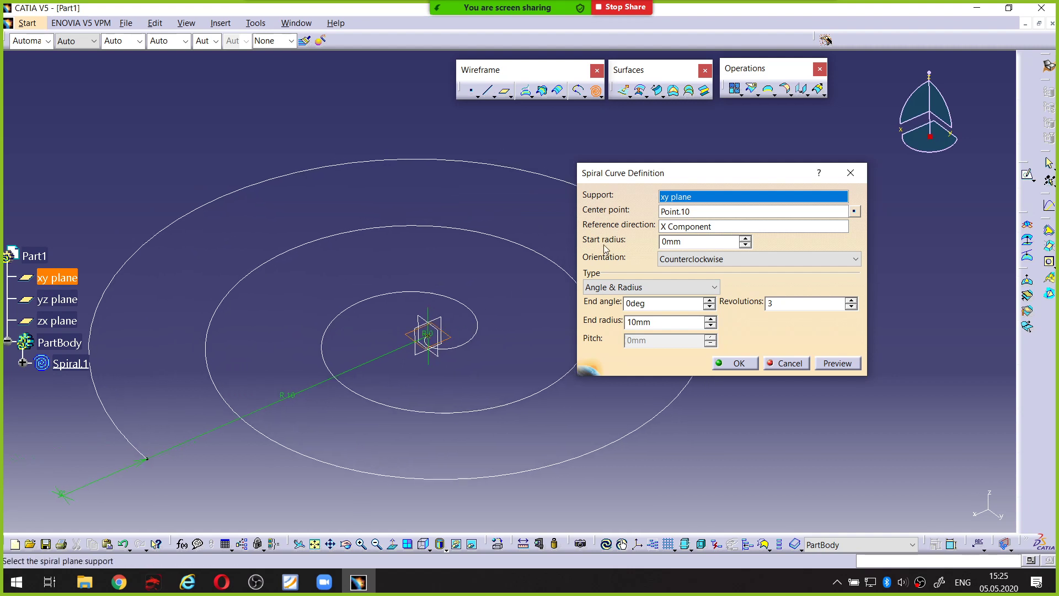
key("ctrl+alt+d")
left_click_drag(588, 245, 646, 247)
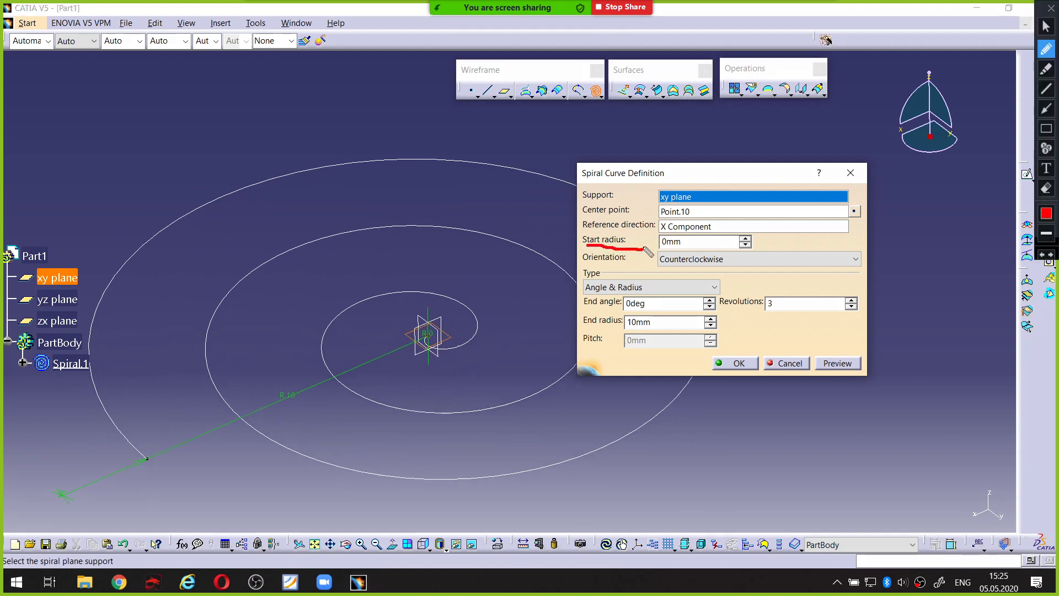
key("Escape")
double_click(671, 241)
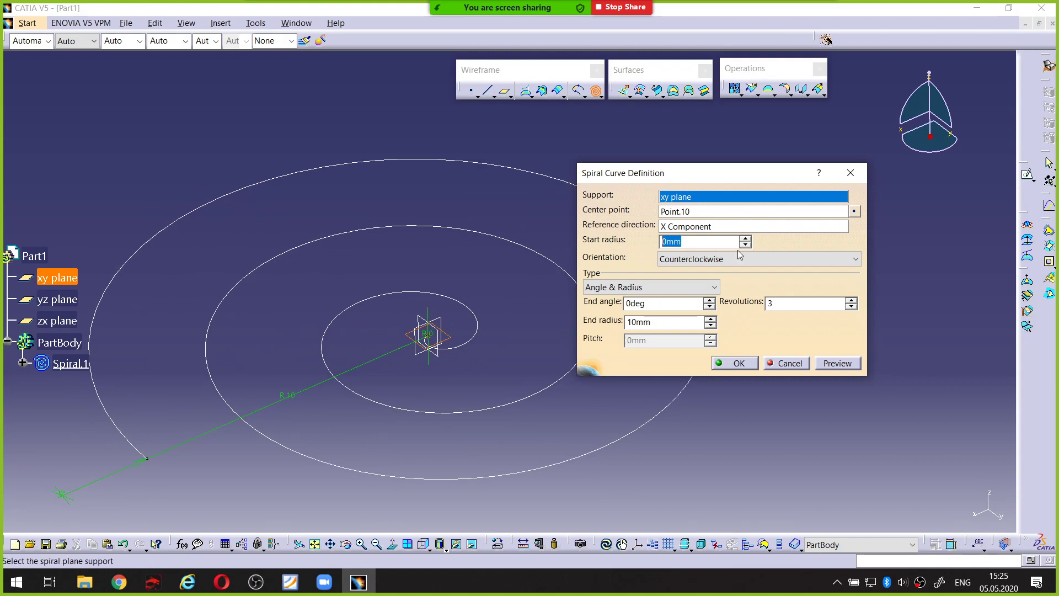
type("2")
left_click(840, 363)
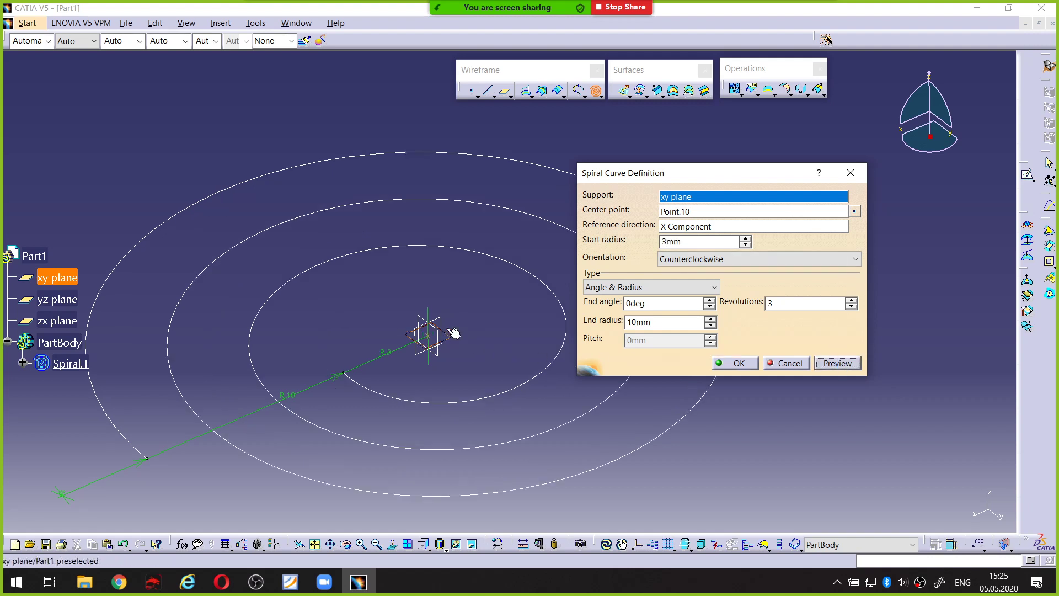
Check the start radius around the center point and confirm the spiral definition
middle_click_drag(472, 276, 518, 209)
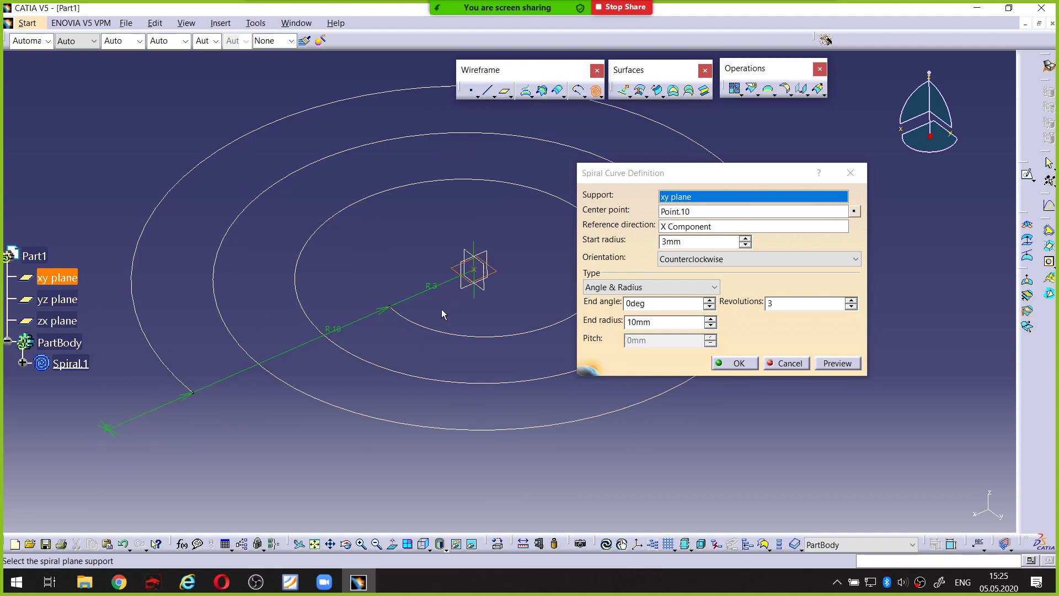
middle_click_drag(441, 310, 422, 283, "ctrl")
key("ctrl+alt+d")
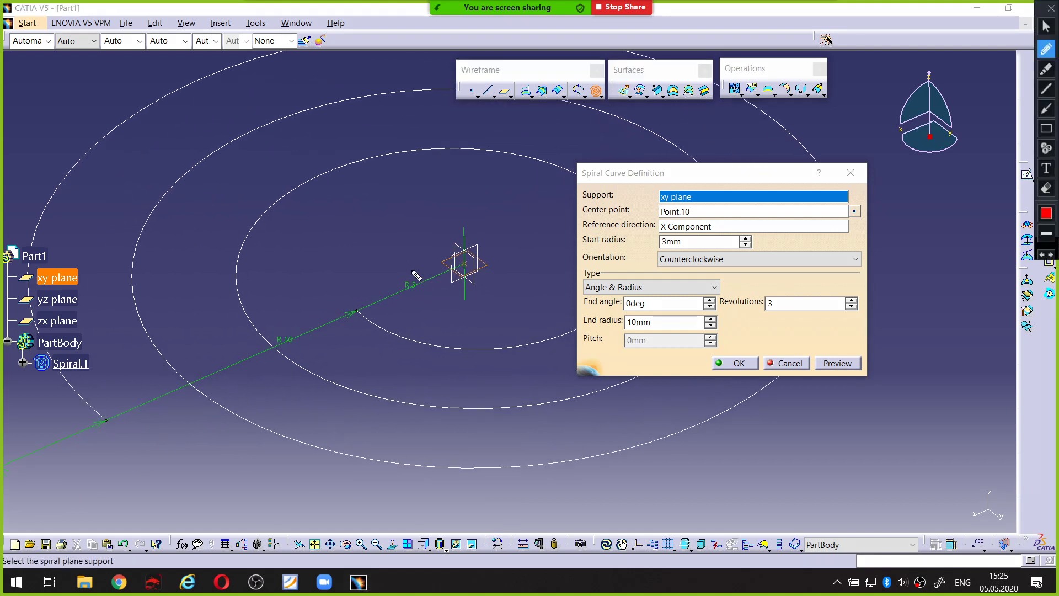
mouse_move(415, 274)
left_mouse_down()
mouse_move(389, 284)
mouse_move(419, 306)
mouse_move(430, 274)
mouse_move(413, 274)
left_mouse_up()
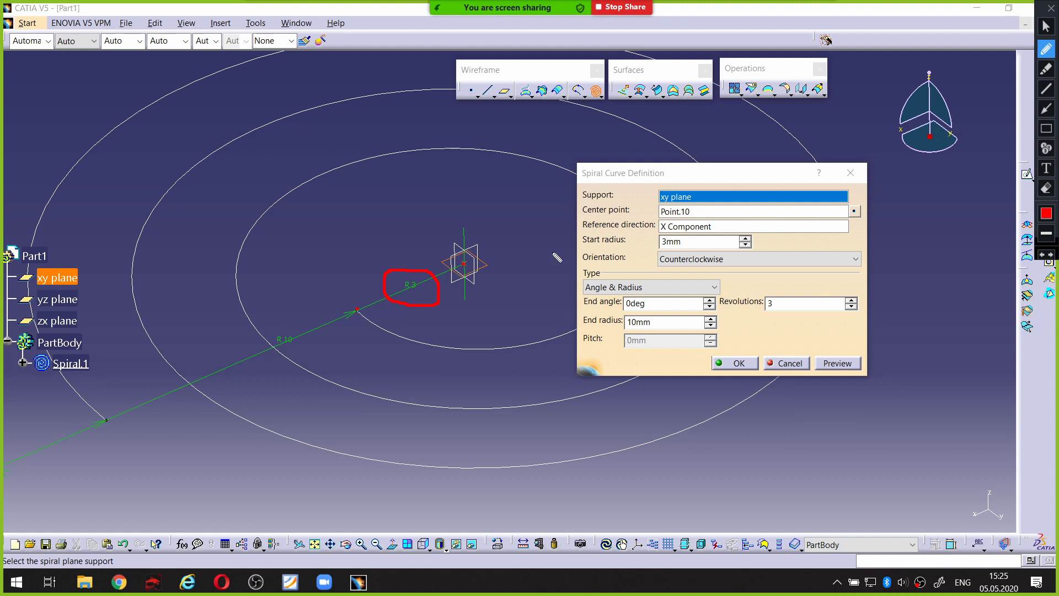
mouse_move(666, 209)
left_mouse_down()
mouse_move(650, 216)
mouse_move(689, 216)
mouse_move(659, 209)
left_mouse_up()
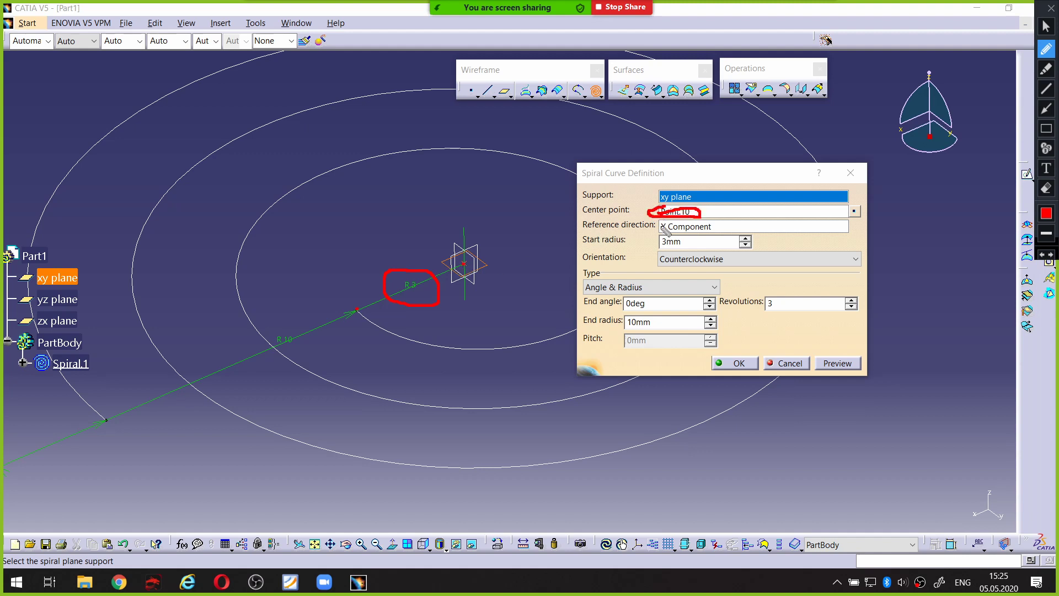
left_click(738, 363)
middle_click_drag(552, 287, 625, 265)
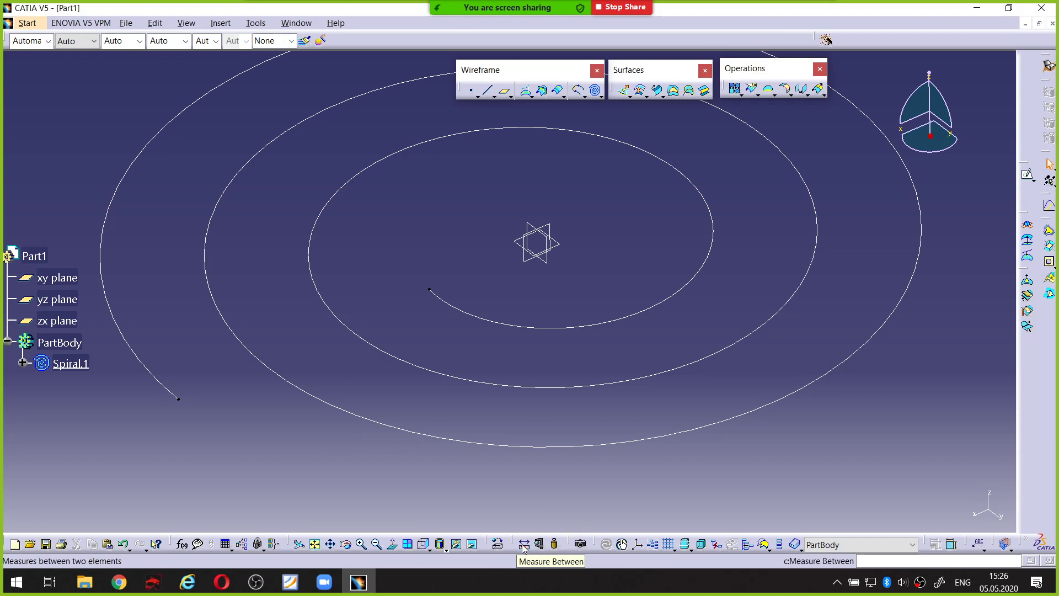
Measure the distance between the spiral's inner and outer endpoints without keeping the measurement
key("ctrl+alt+d")
key("ctrl+alt+d")
left_click(523, 544)
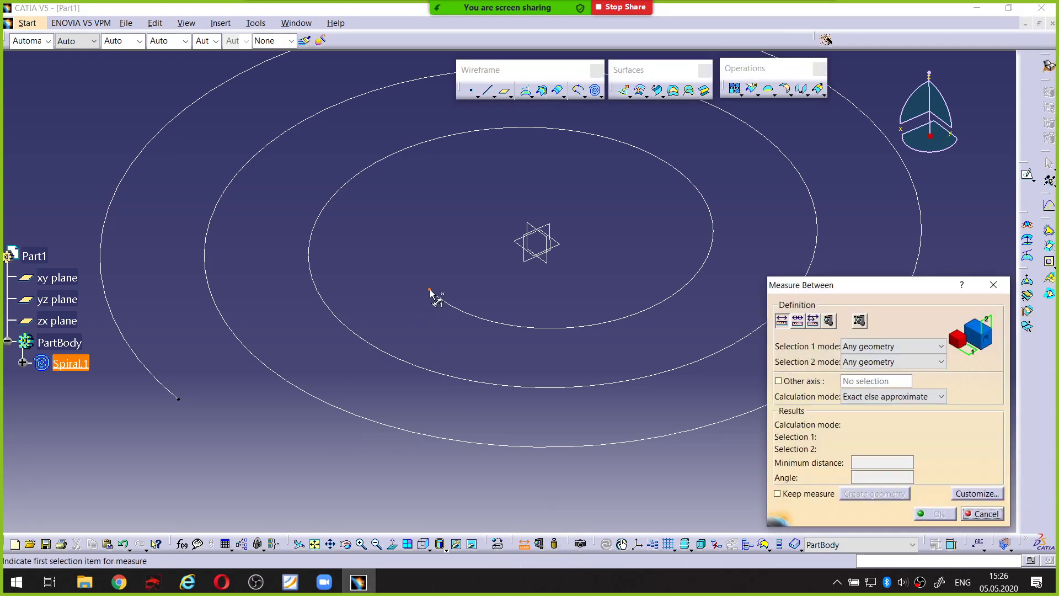
left_click(430, 291)
left_click(179, 398)
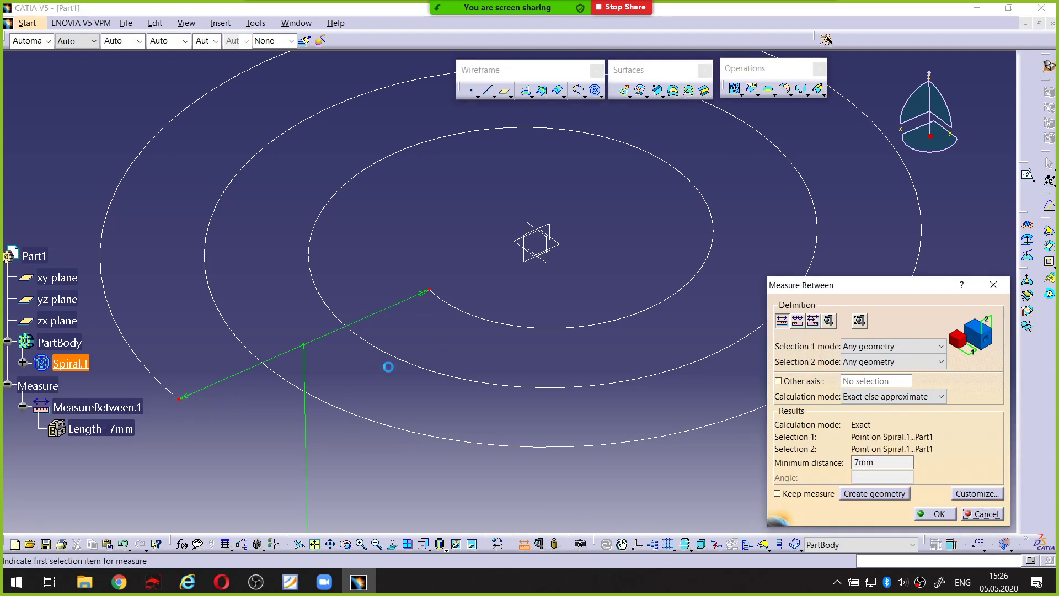
middle_click_drag(382, 340, 386, 385)
middle_click_drag(417, 474, 415, 380)
key("ctrl+alt+d")
mouse_move(371, 422)
left_mouse_down()
mouse_move(348, 430)
mouse_move(431, 468)
mouse_move(389, 421)
mouse_move(364, 425)
left_mouse_up()
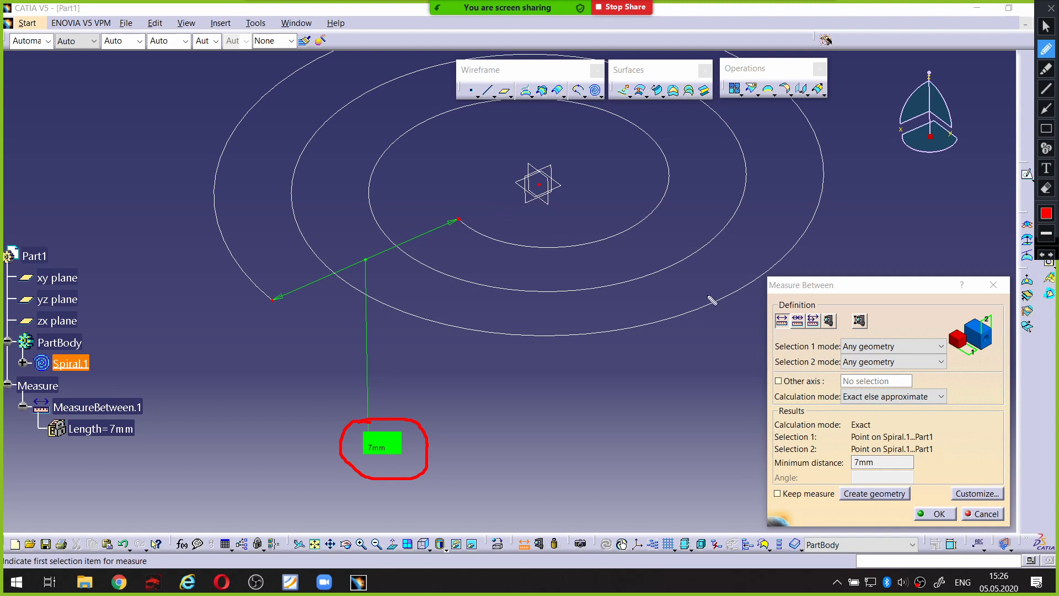
key("Escape")
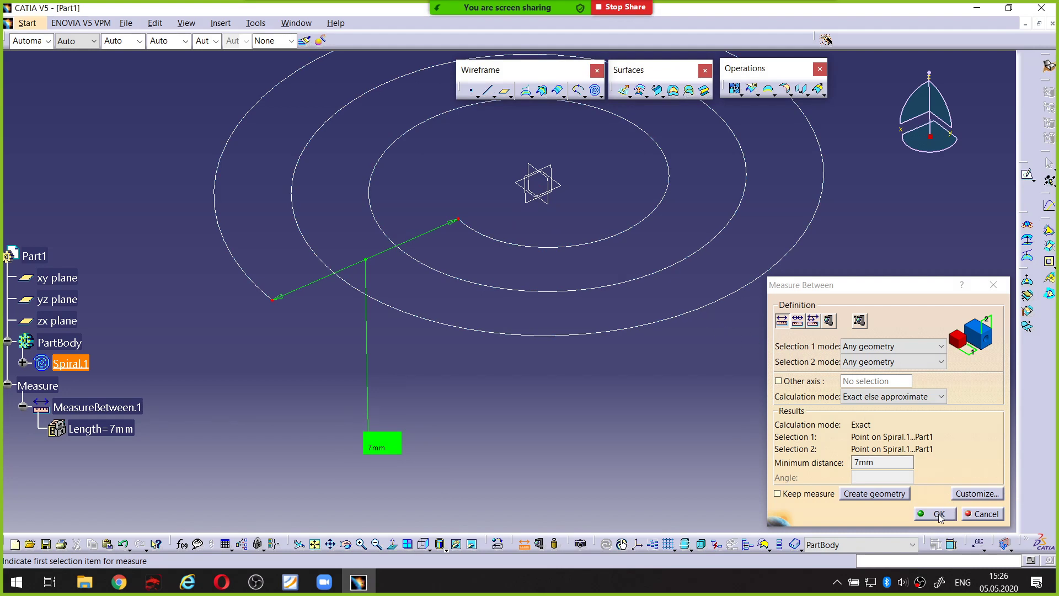
left_click(980, 514)
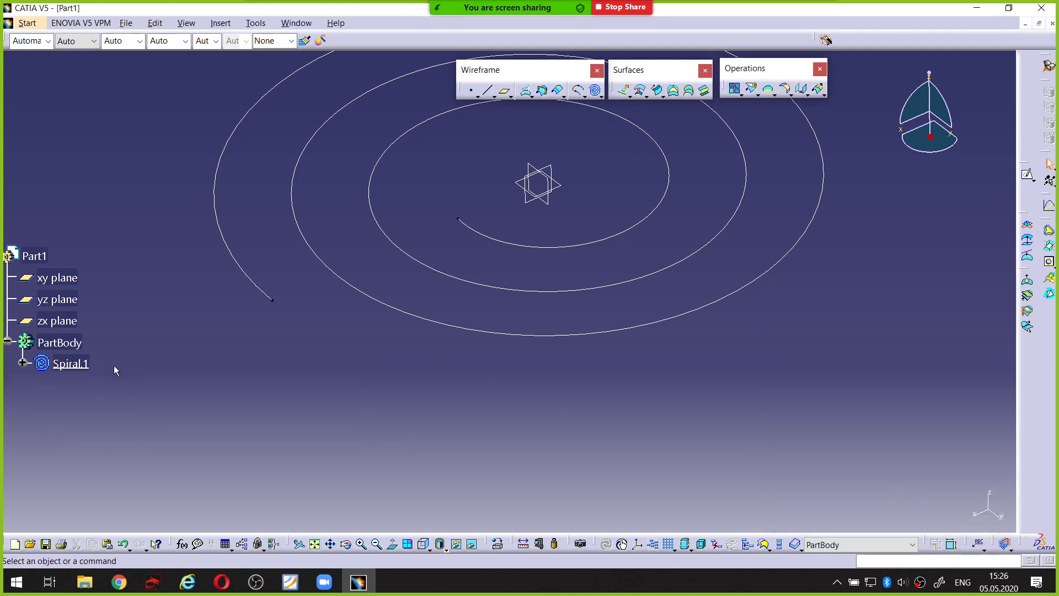
Set the existing spiral's end angle to -30 degrees and confirm the definition
double_click(81, 365)
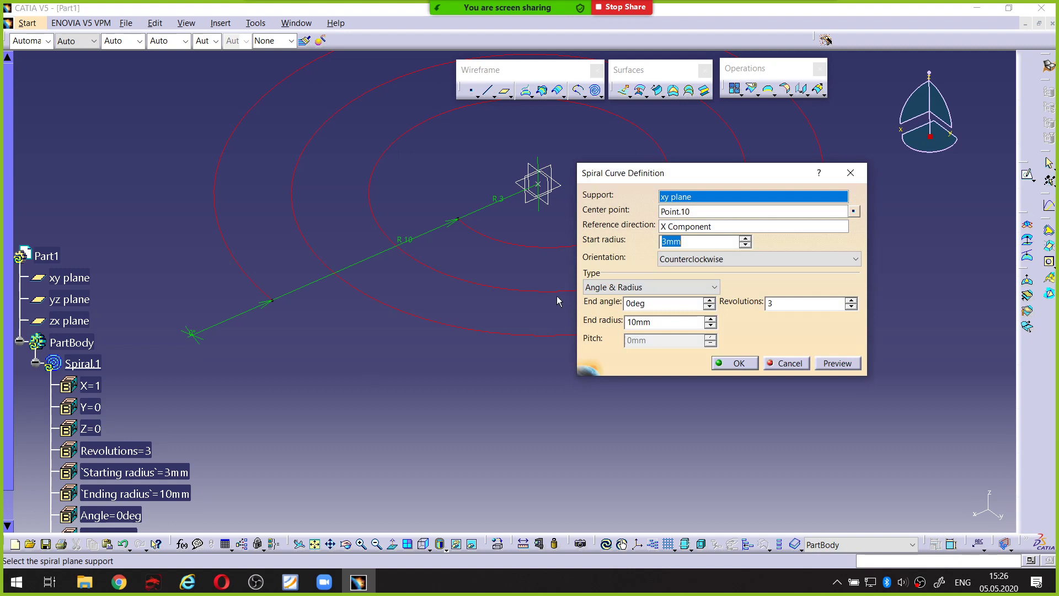
middle_click_drag(465, 261, 482, 319, "ctrl")
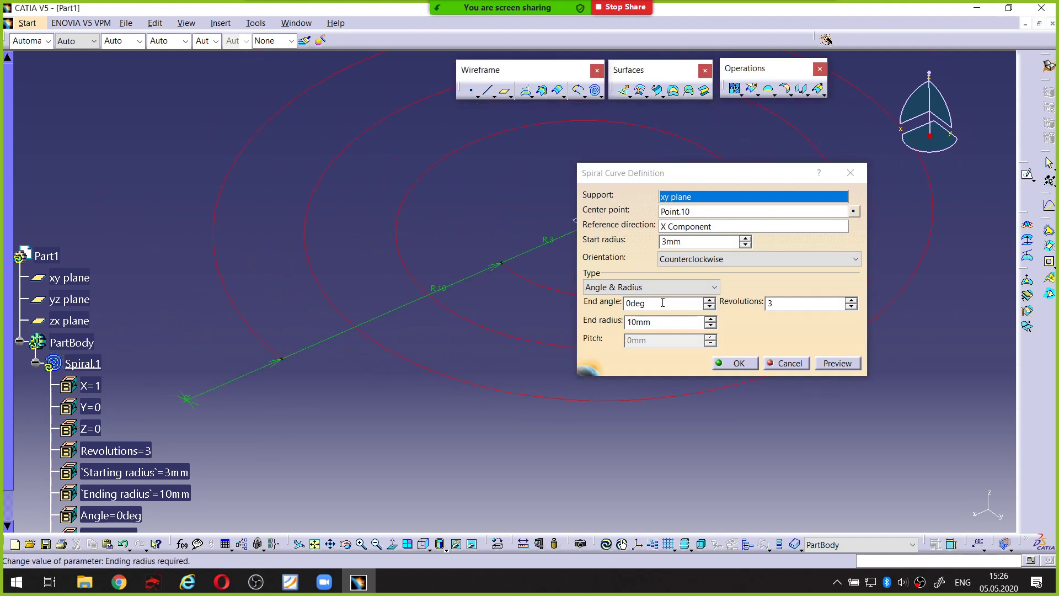
left_click_drag(660, 302, 620, 303)
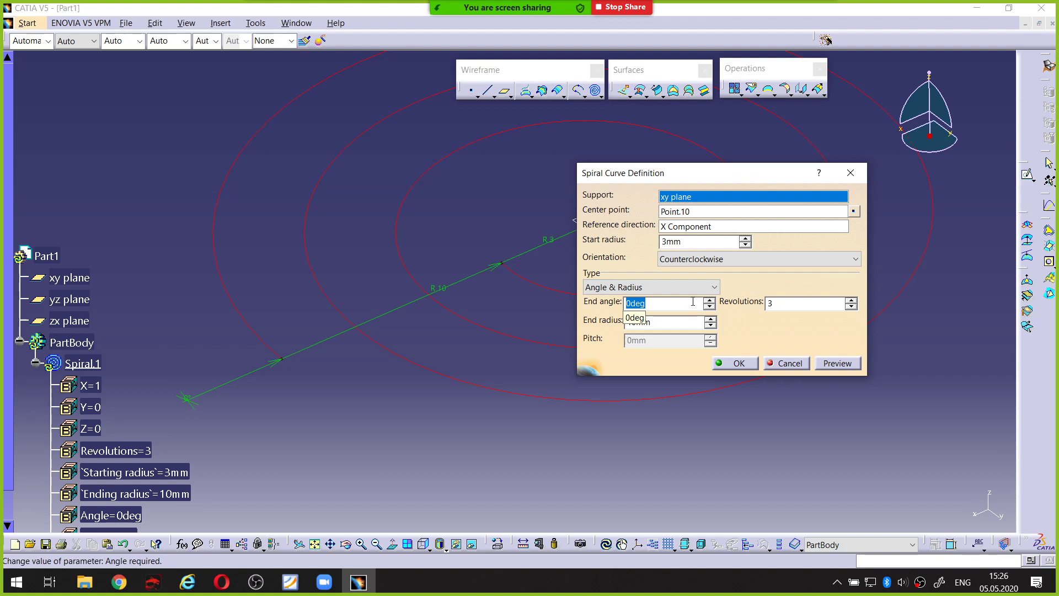
key("Up")
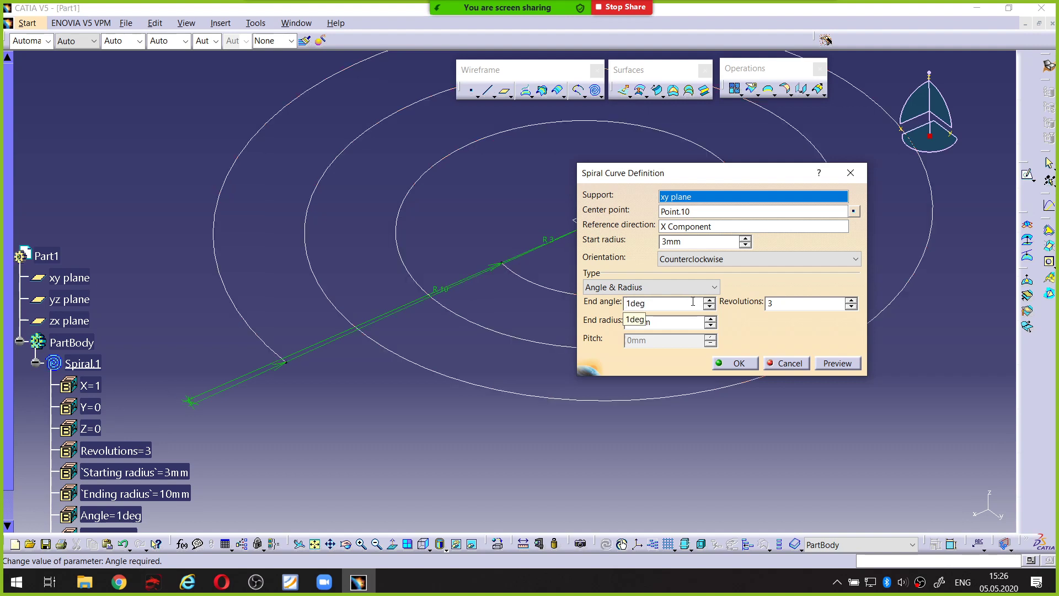
key("Down")
key("Down")
key("Down")
key("Down")
key("Down")
key("Down")
key("Down")
key("Down")
key("Down")
key("Down")
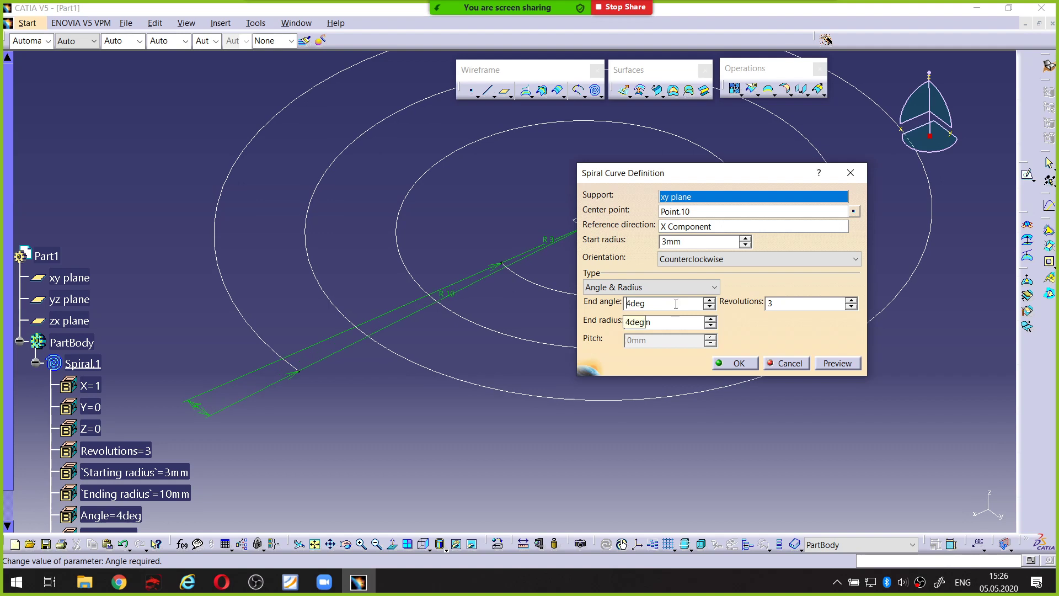
key("Down")
key("Down")
key("Down")
key("Down")
key("Down")
key("Down")
key("Down")
key("Down")
key("Down")
key("Down")
key("Down")
key("Down")
key("Down")
key("Down")
key("Down")
key("Down")
key("Down")
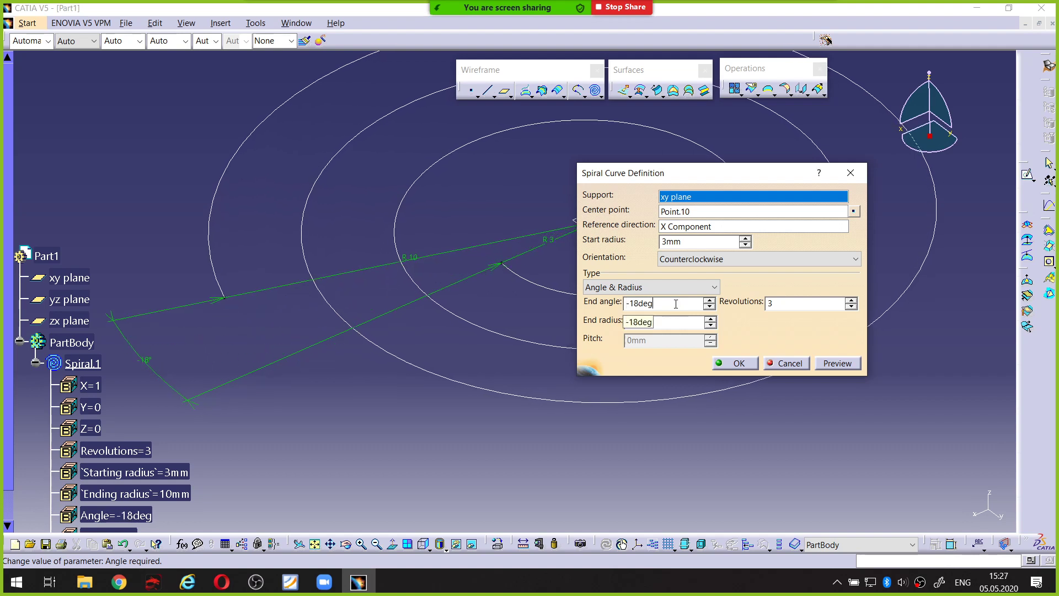
key("Down")
key("Down")
key("Down")
key("Down")
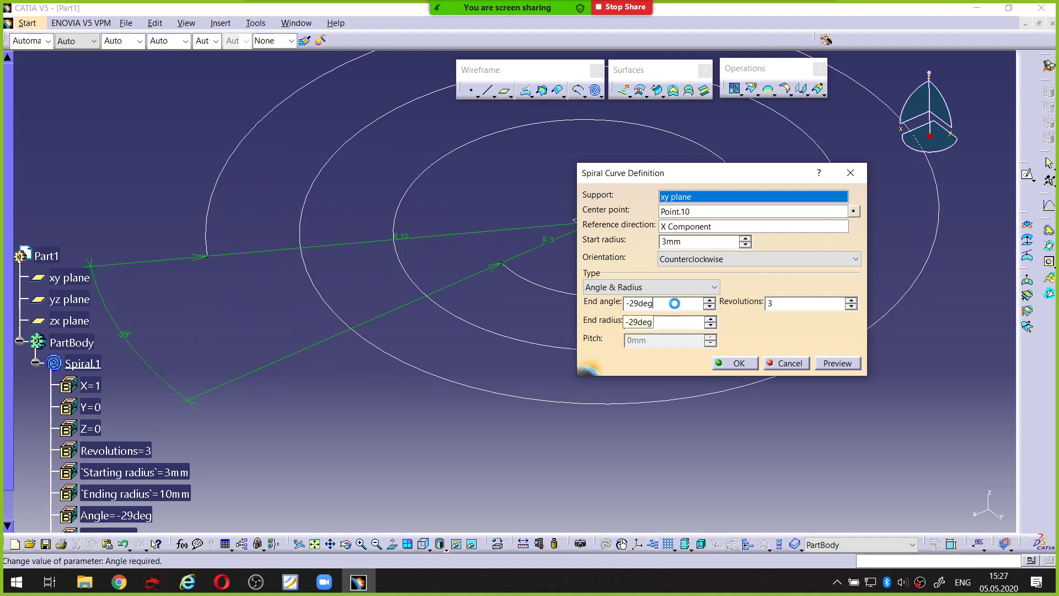
left_click(831, 359)
left_click(719, 363)
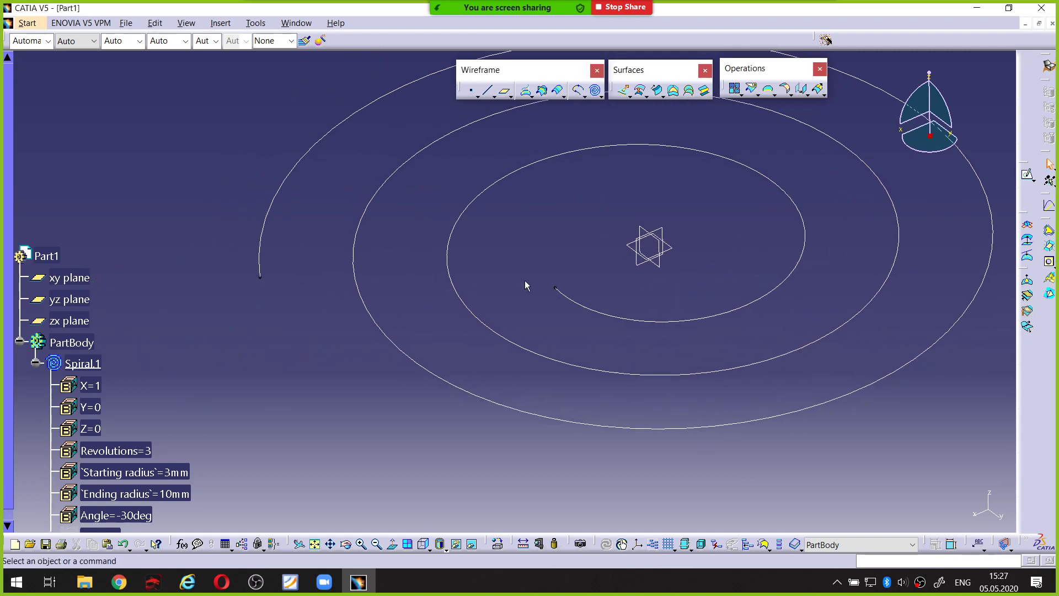
Examine the spiral in the standard top view with both of its endpoints in sight
middle_click_drag(490, 277, 484, 414)
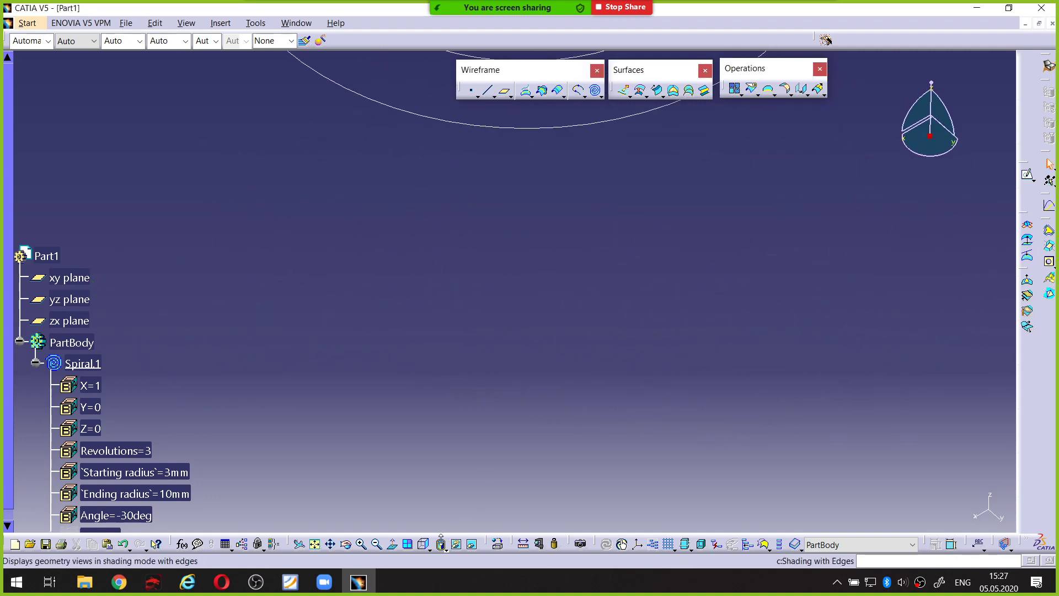
left_click(429, 550)
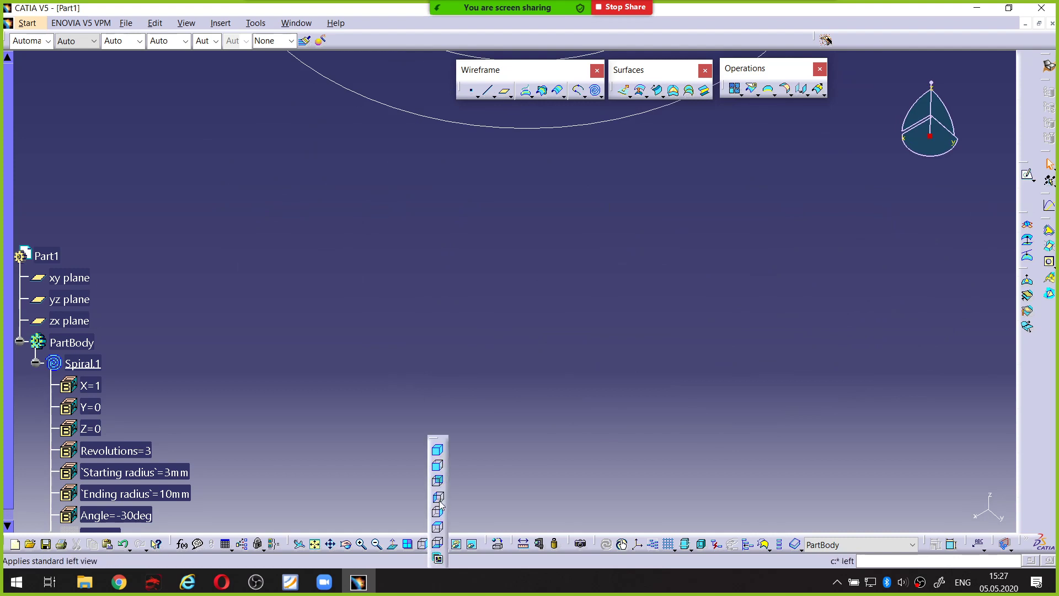
left_click(438, 527)
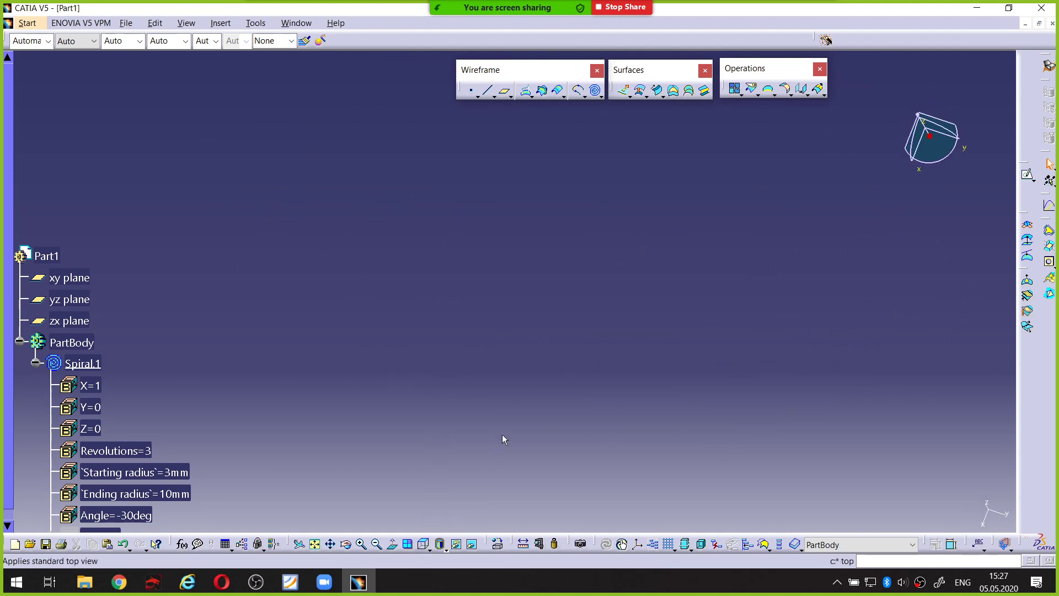
middle_click_drag(572, 403, 573, 416)
middle_click_drag(556, 245, 732, 394)
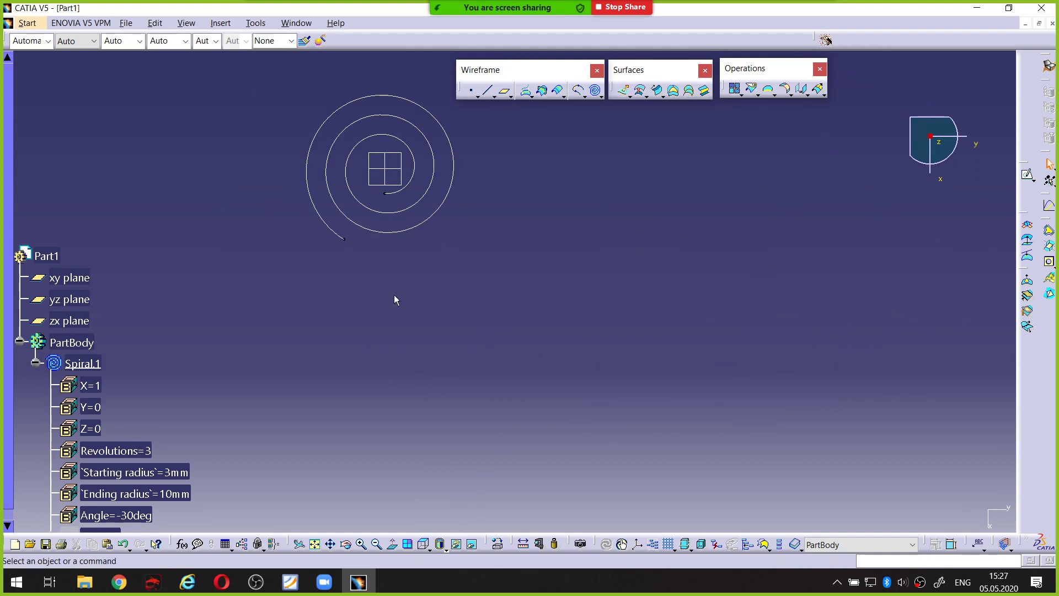
middle_click_drag(393, 295, 634, 401)
middle_click_drag(634, 400, 593, 389)
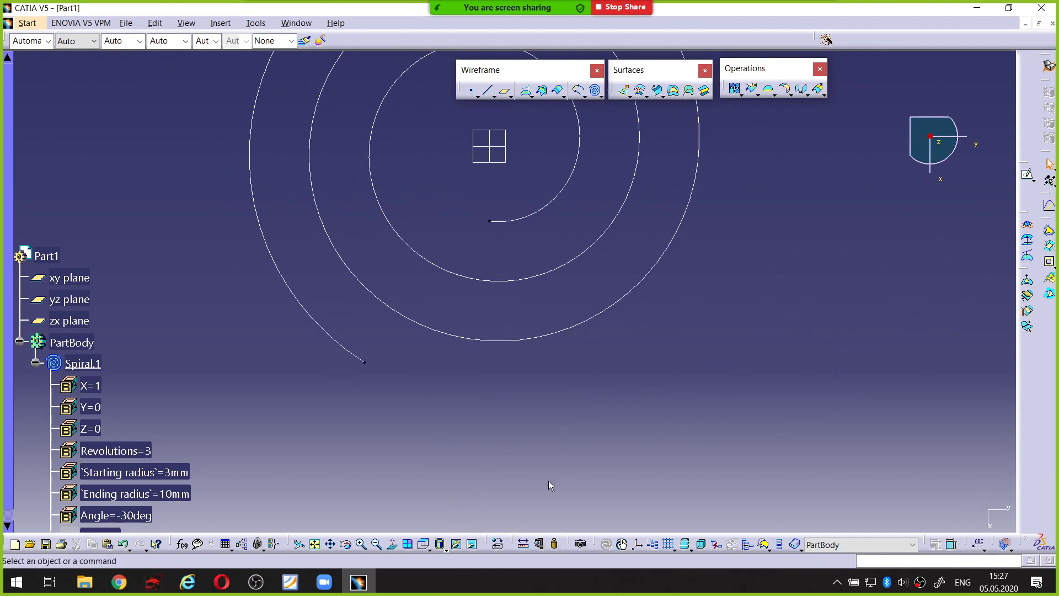
Mark the spiral's end angle on screen with two red freehand lines from the center through the endpoints and an arc between them, then clear them
key("ctrl+alt+d")
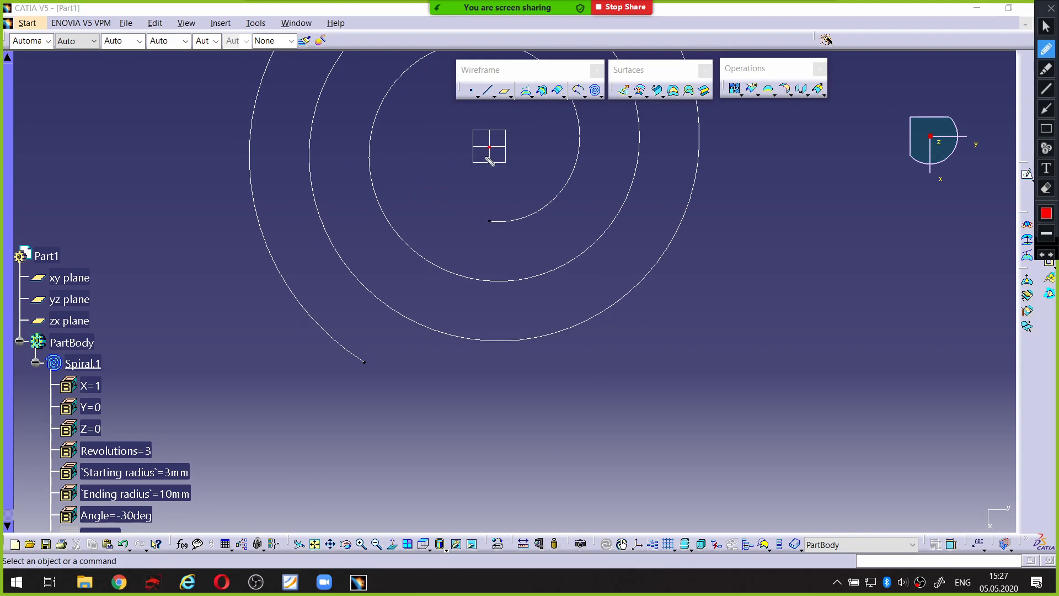
left_click_drag(489, 146, 498, 483)
left_click_drag(490, 148, 318, 435)
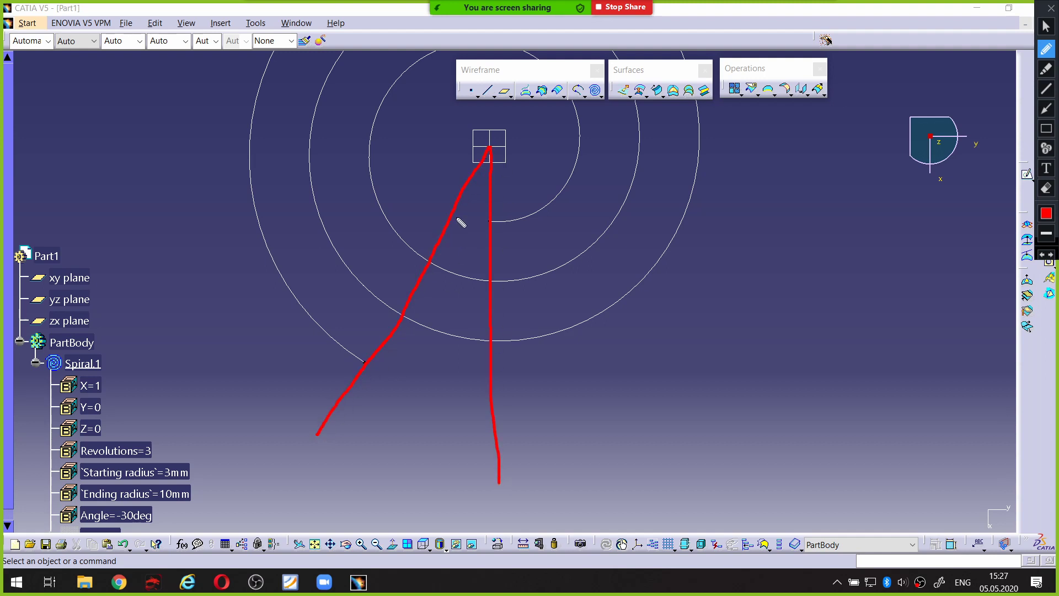
left_click_drag(442, 238, 486, 251)
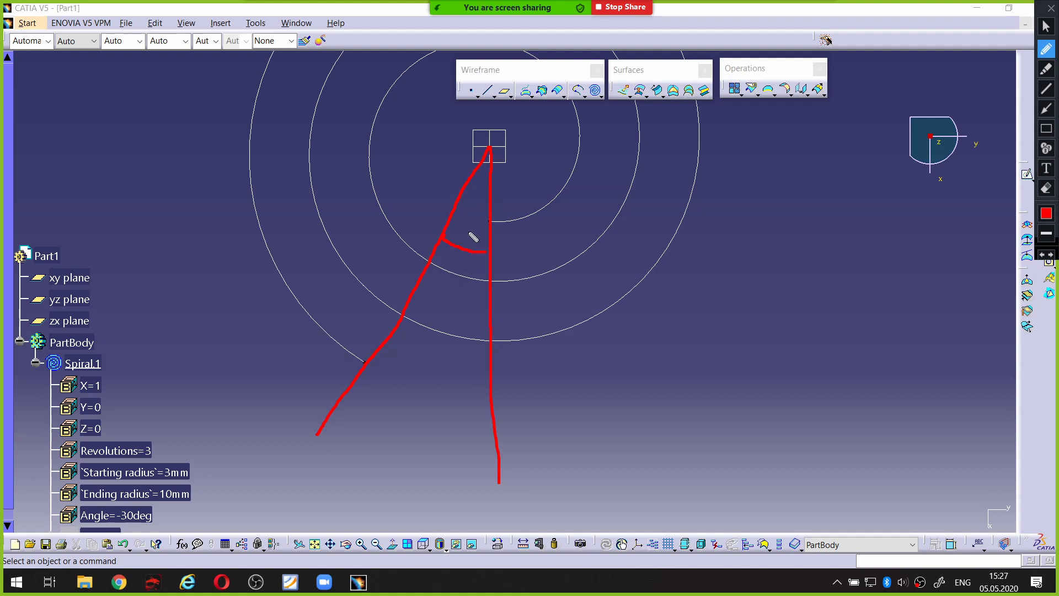
key("Escape")
Delete the spiral together with its aggregated elements
middle_click_drag(474, 238, 466, 402)
middle_click_drag(462, 448, 534, 211)
middle_click_drag(508, 347, 585, 160)
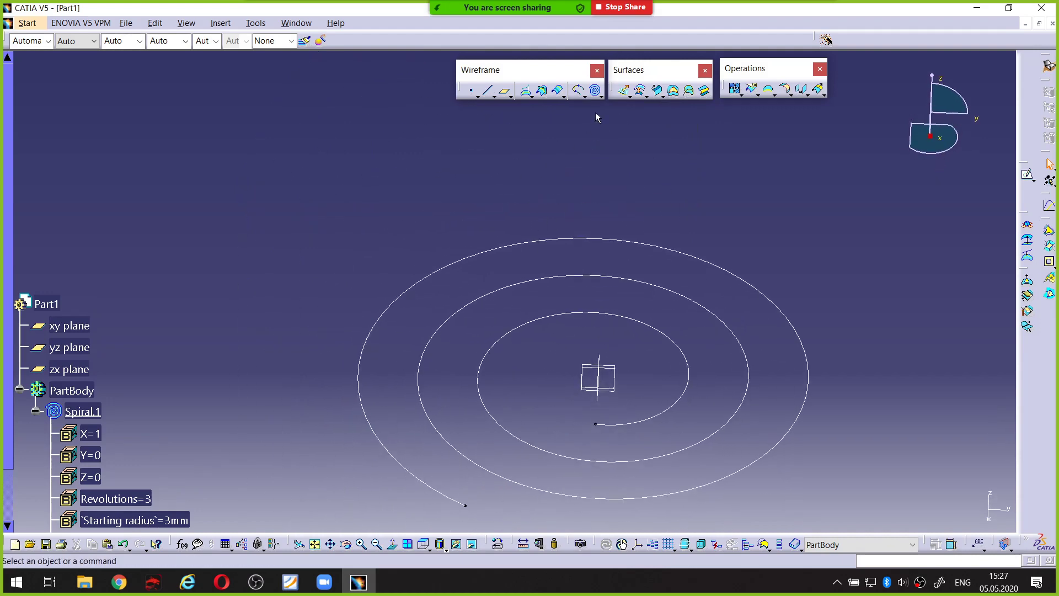
scroll(151, 271, "down", 3)
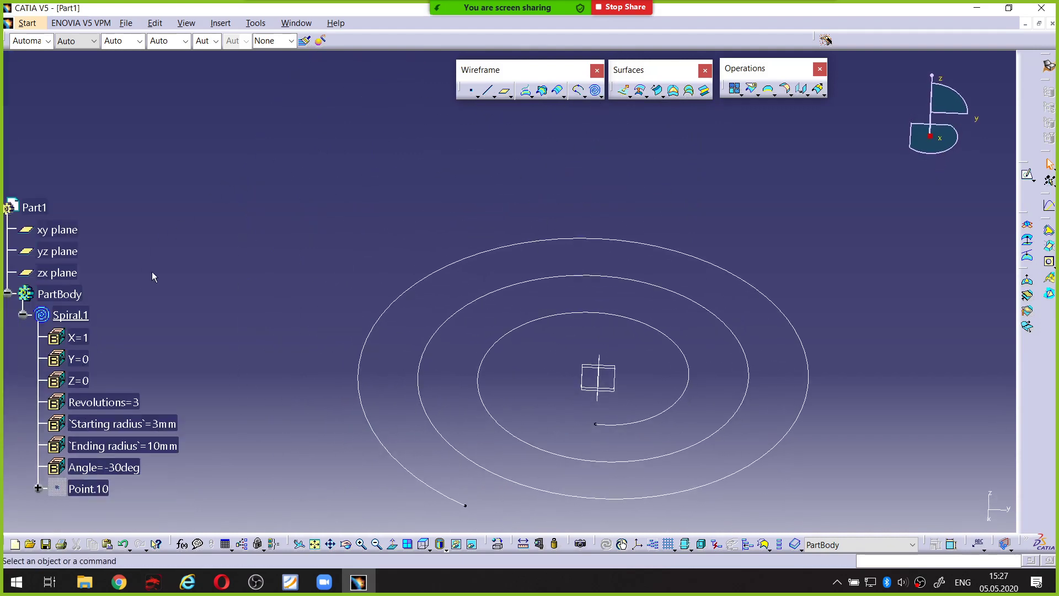
left_click(73, 272)
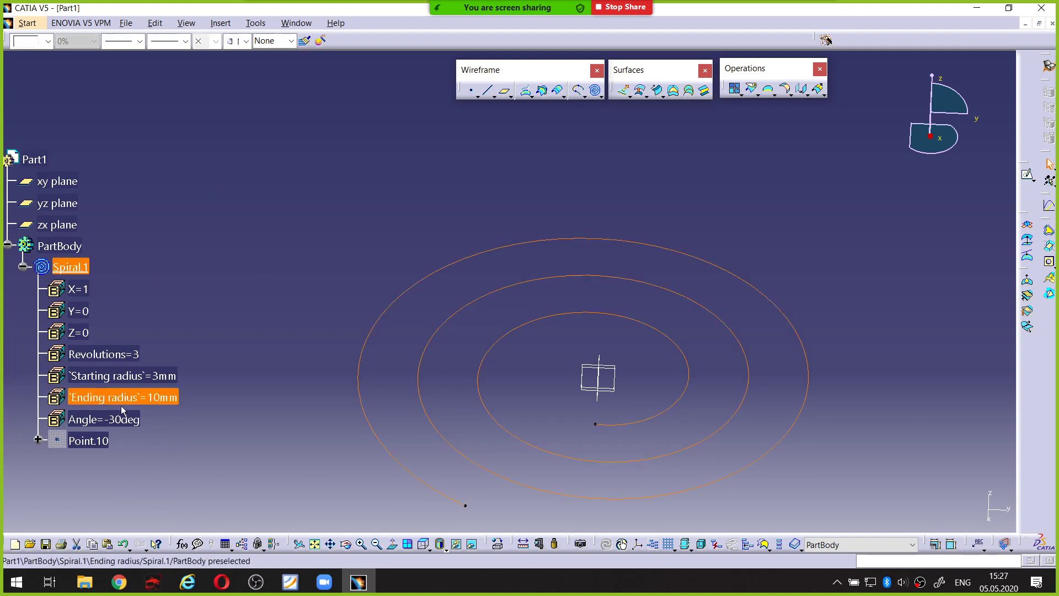
key("Delete")
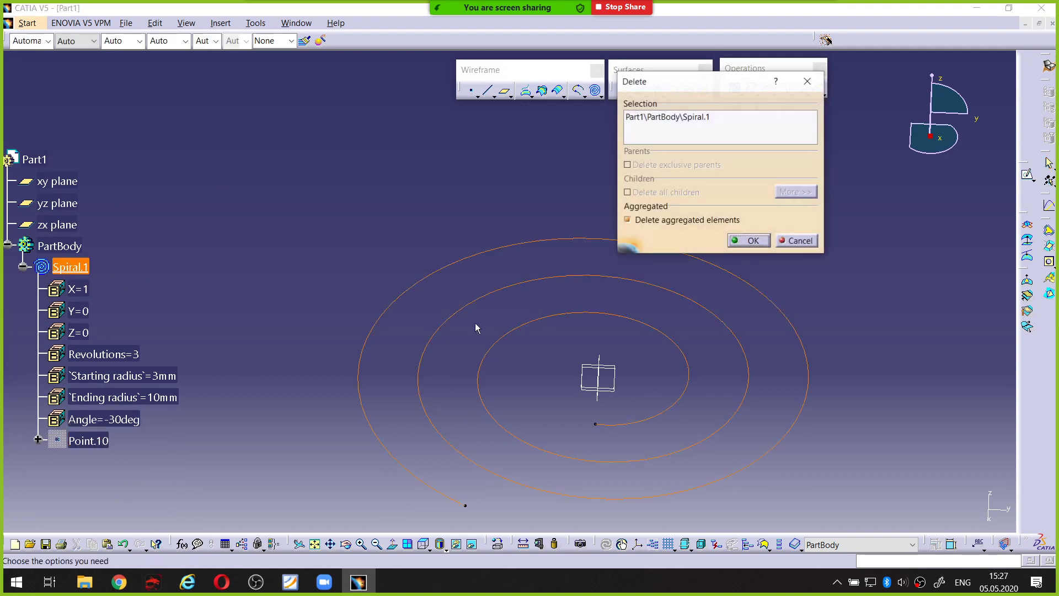
left_click(771, 242)
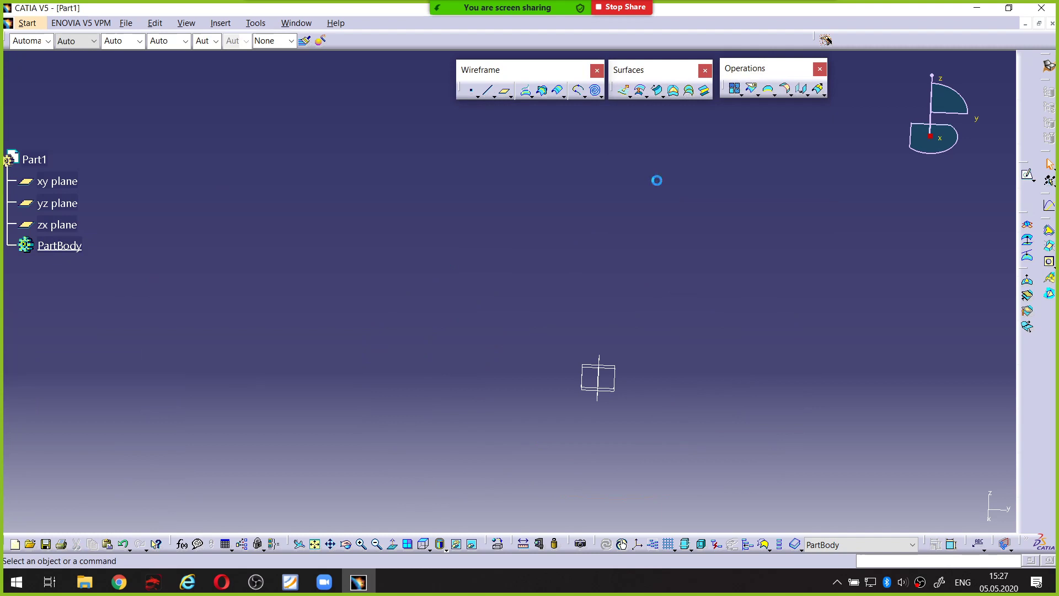
left_click(602, 97)
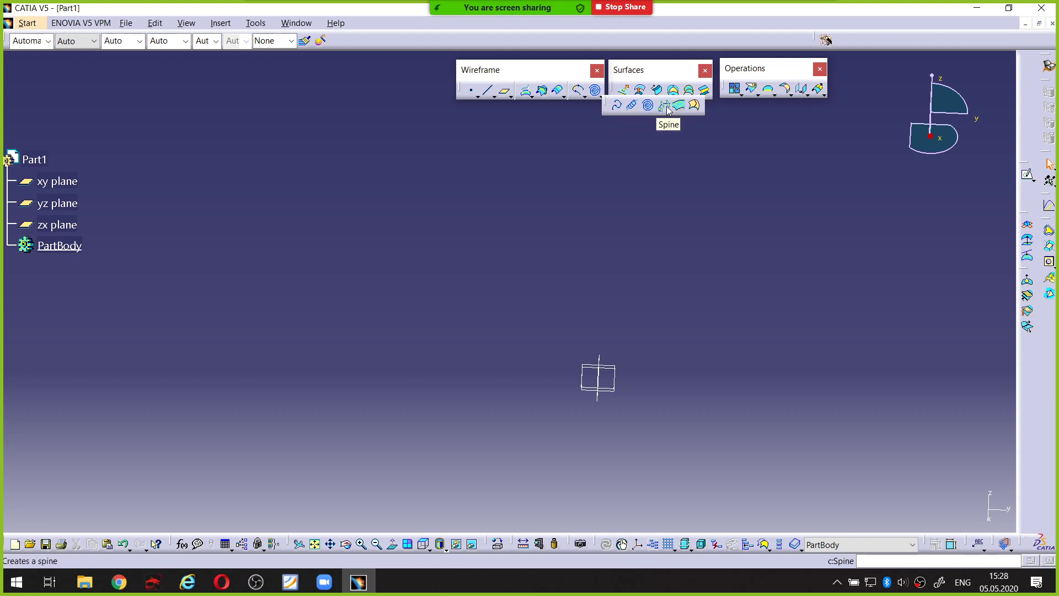
middle_click_drag(607, 359, 506, 362)
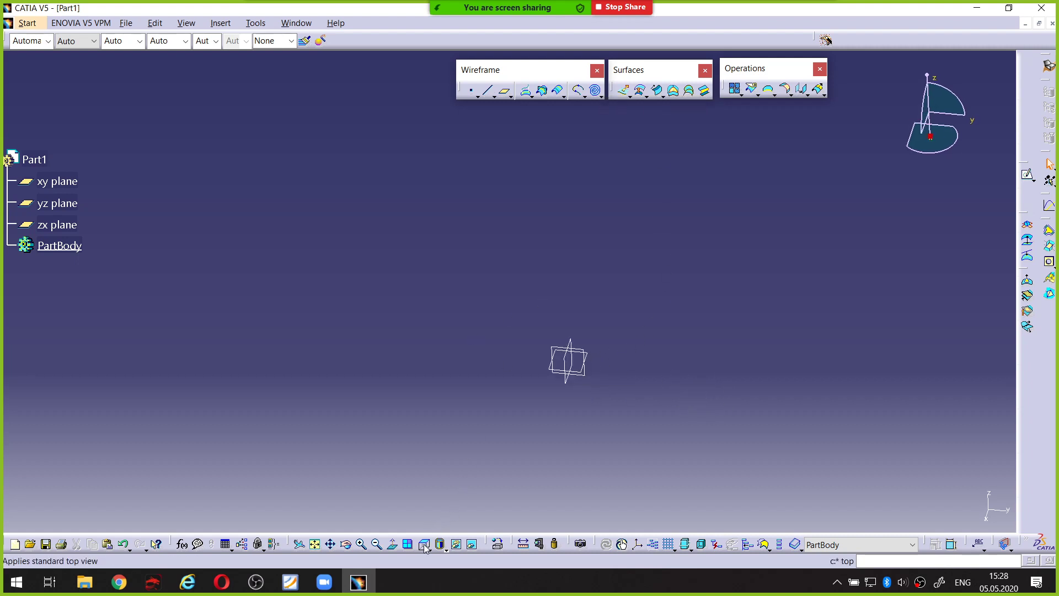
left_click(314, 545)
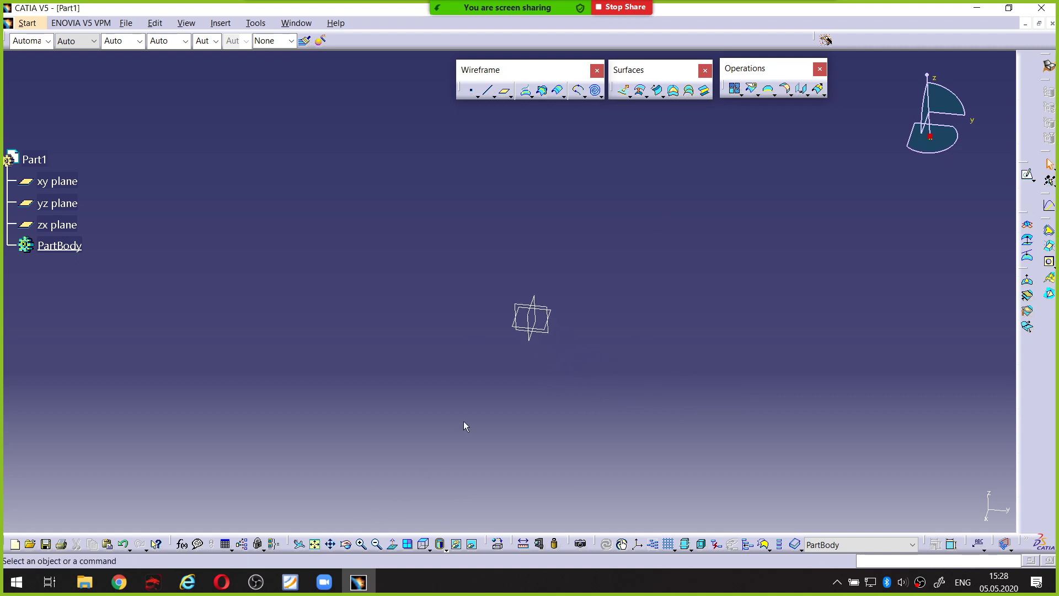
mouse_move(515, 329)
middle_mouse_down()
mouse_move(527, 364)
mouse_move(510, 349)
mouse_move(519, 339)
middle_mouse_up()
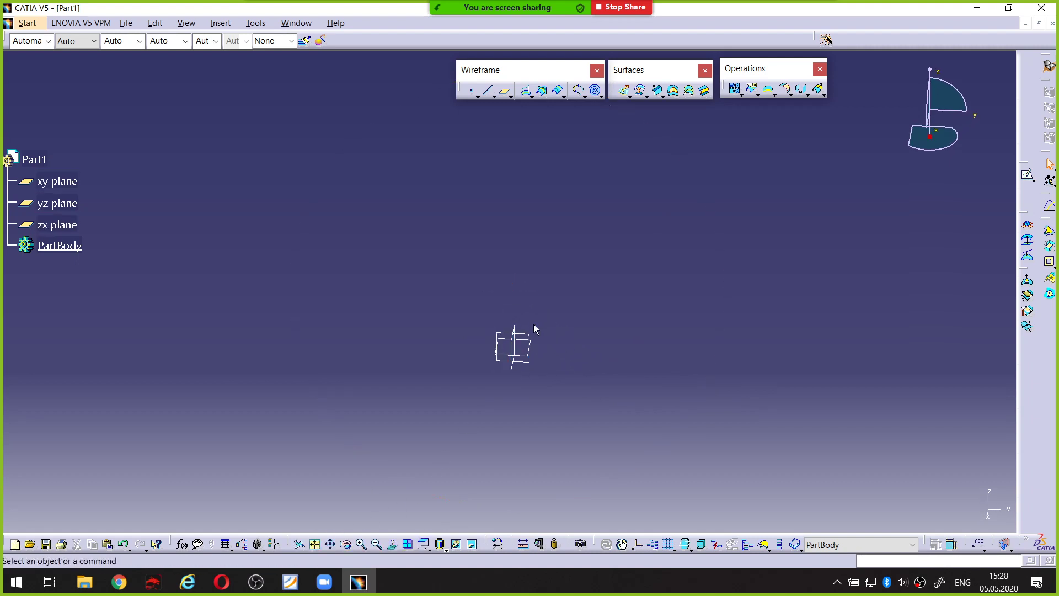
left_click(527, 358)
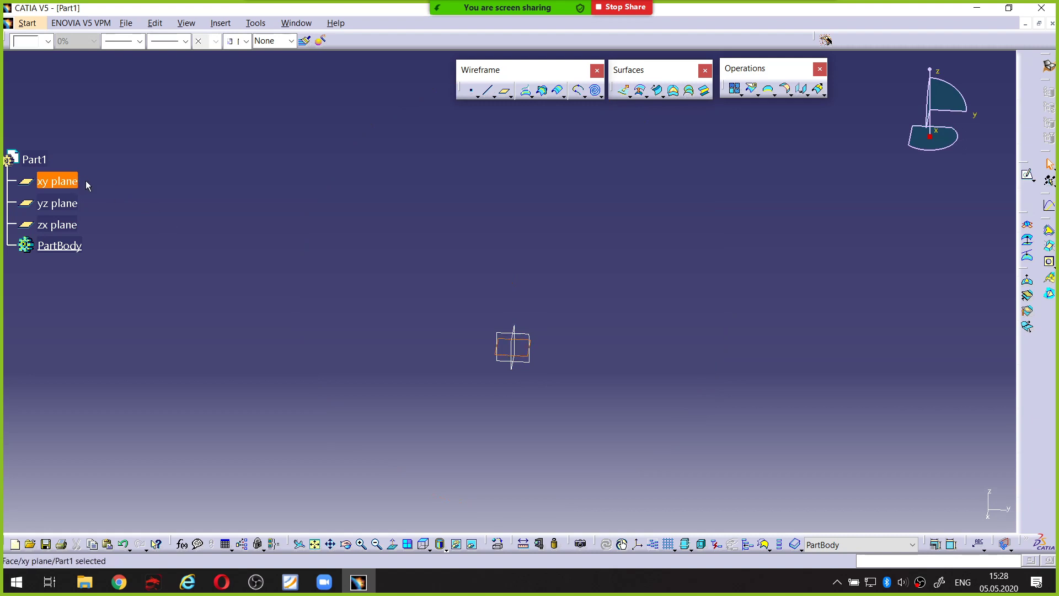
left_click(518, 246)
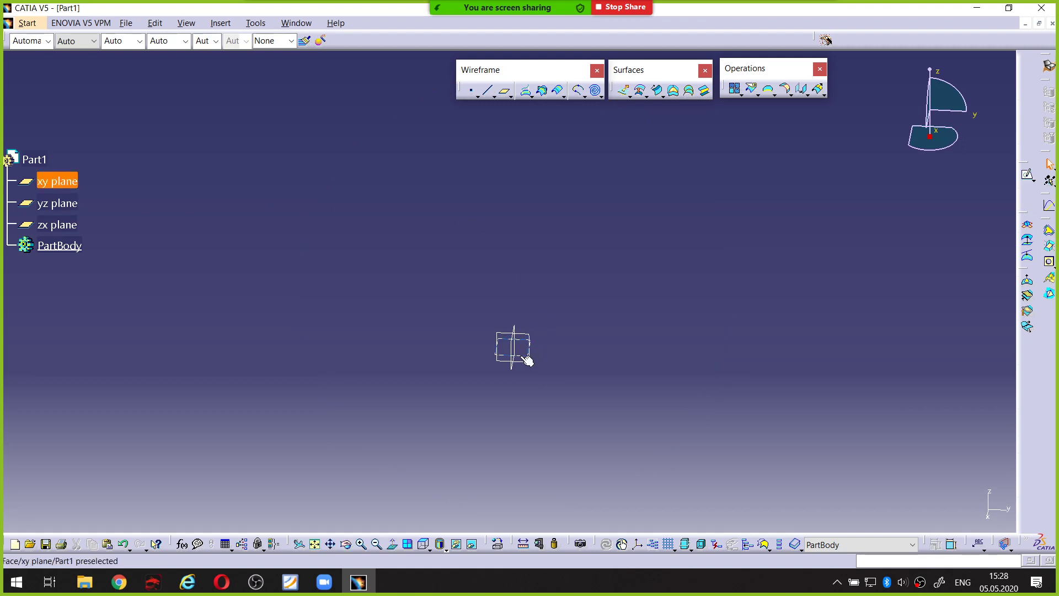
Create an Angle/Normal to plane plane at 45 degrees to the xy plane, rotated about the X axis
left_click(505, 94)
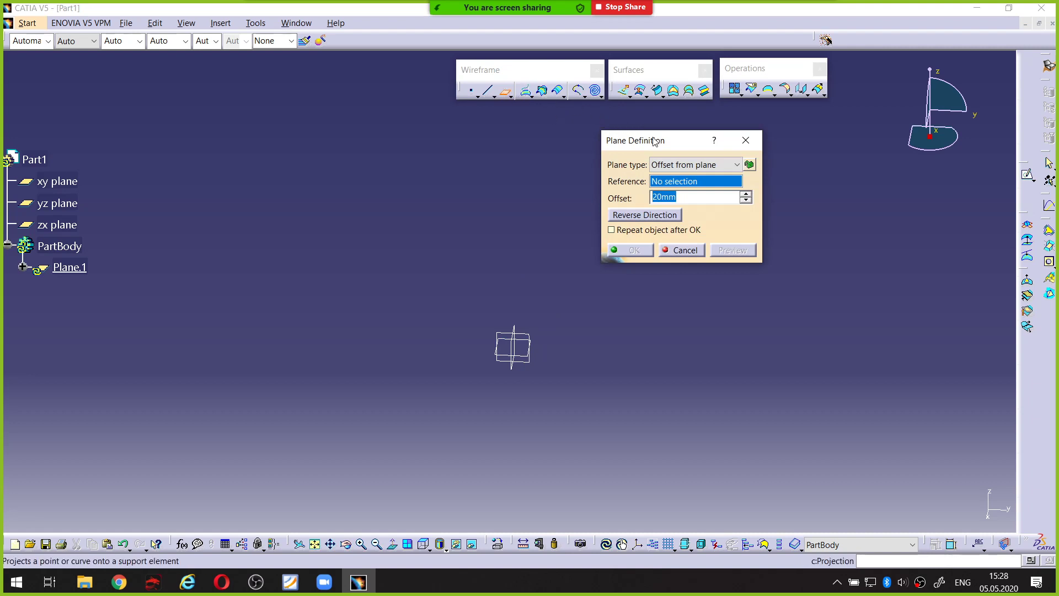
left_click_drag(654, 141, 741, 165)
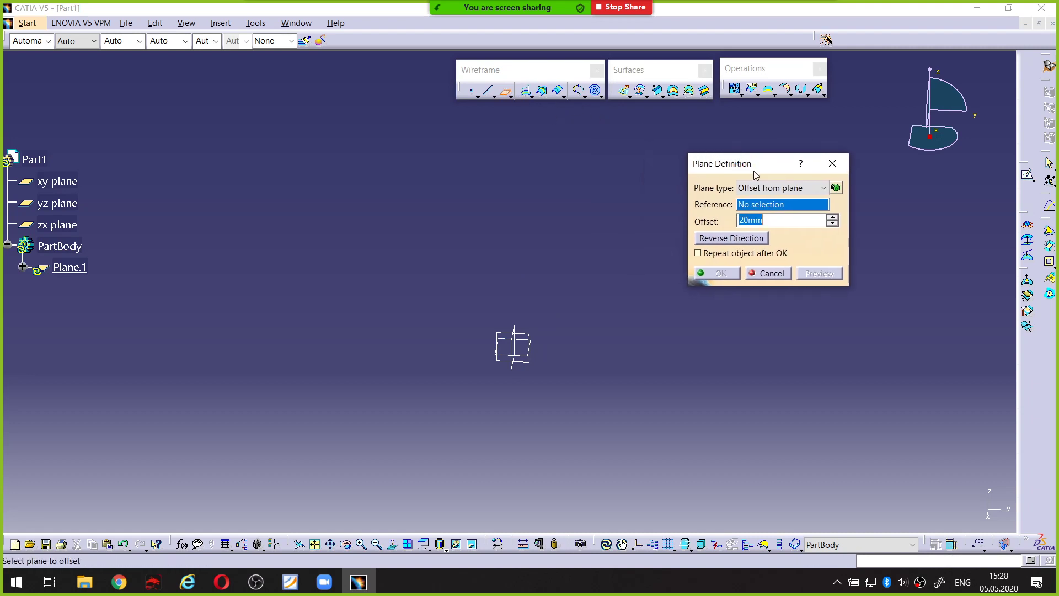
left_click(794, 191)
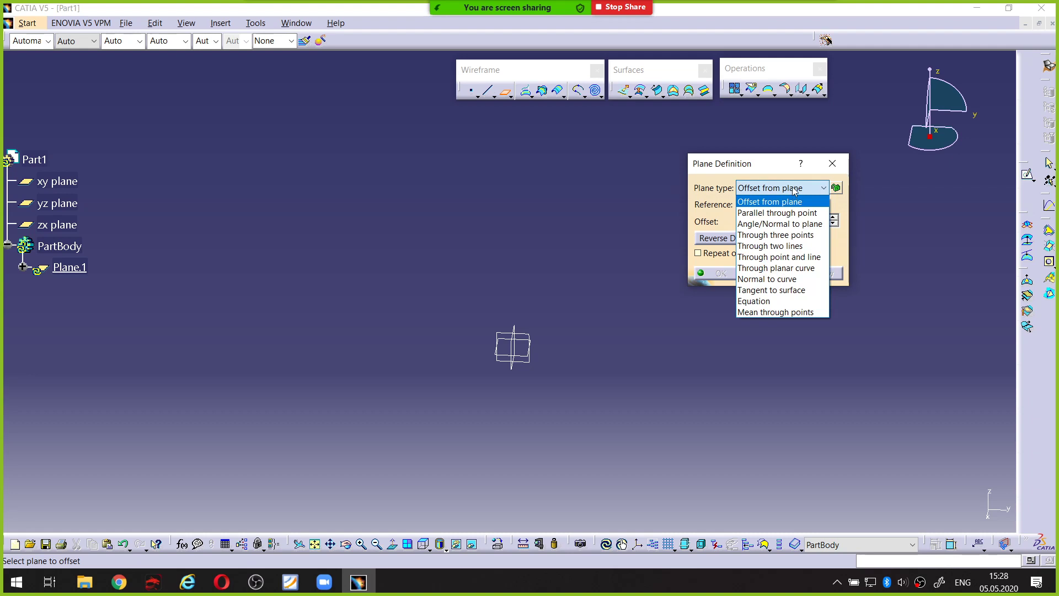
left_click(772, 223)
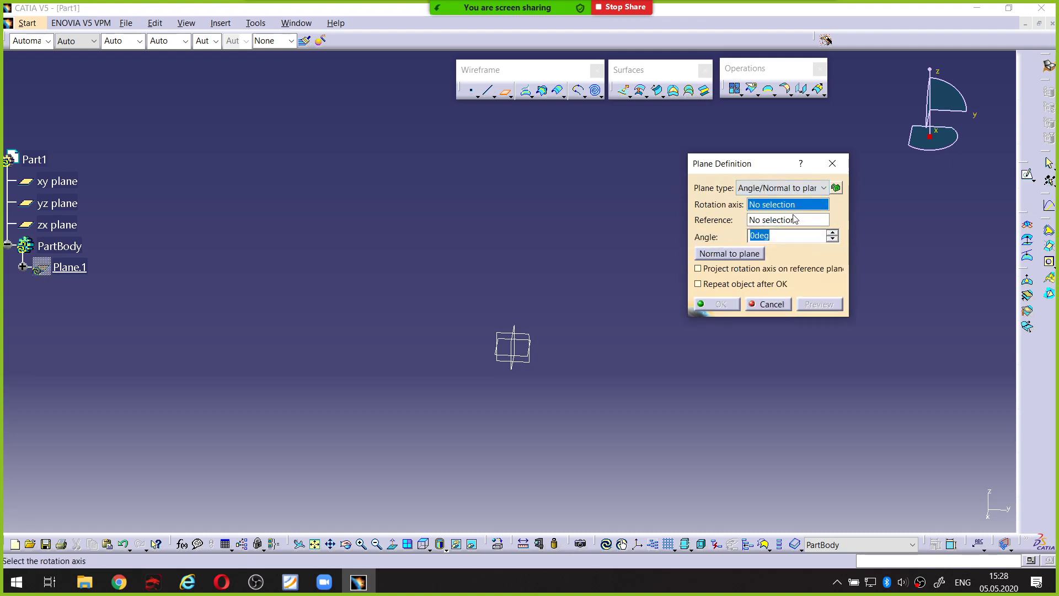
left_click(765, 220)
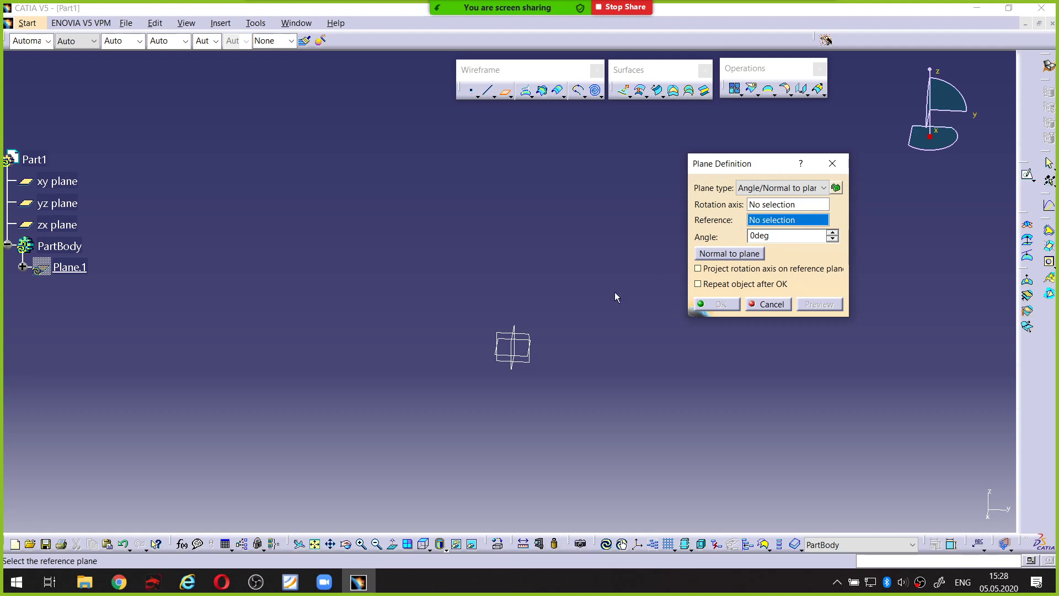
left_click(511, 349)
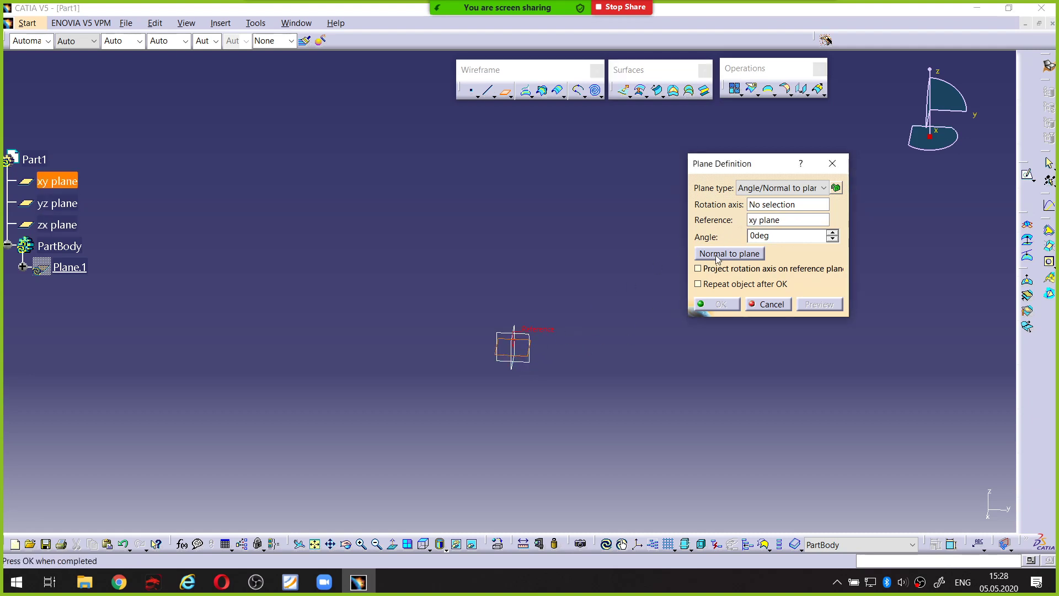
right_click(768, 208)
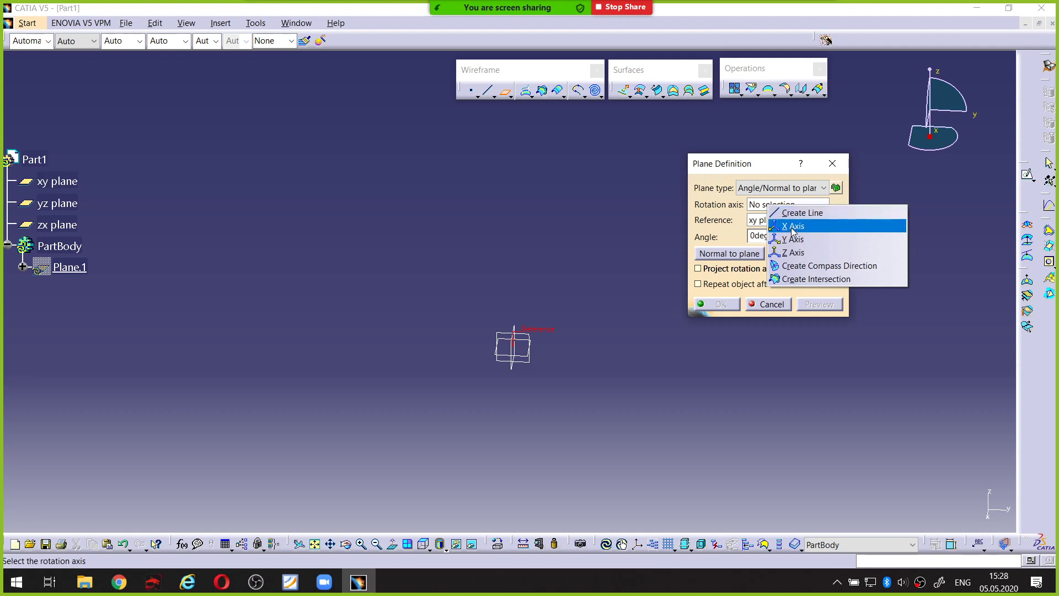
left_click(792, 226)
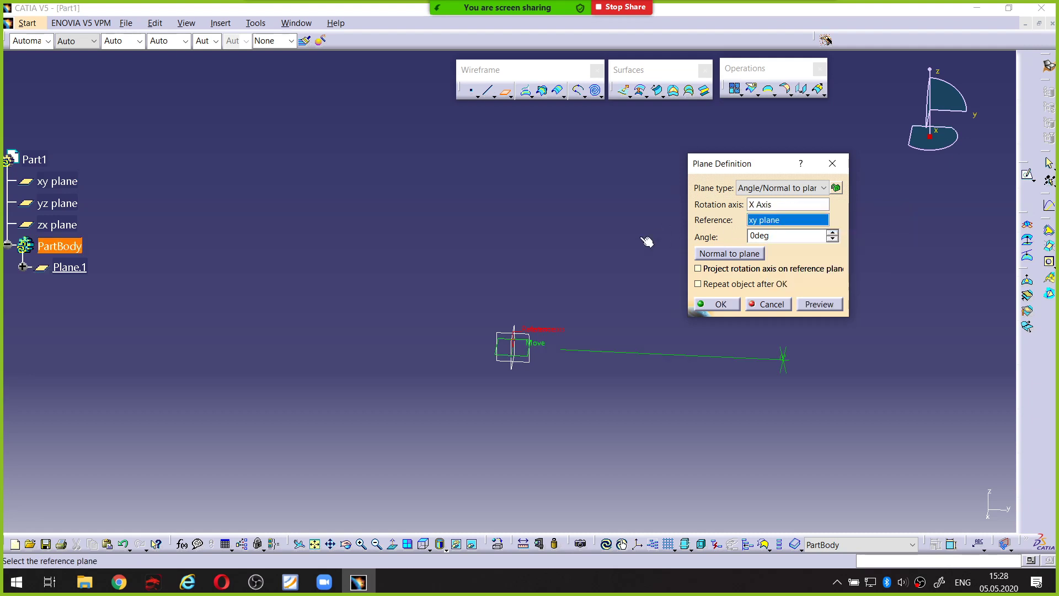
left_click(764, 235)
type("45")
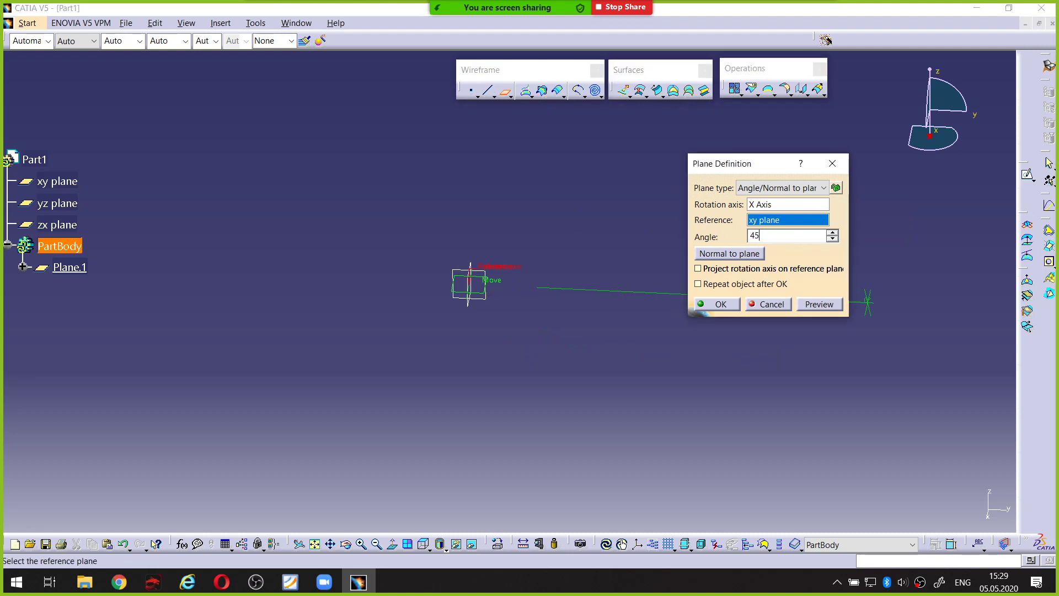
key("Return")
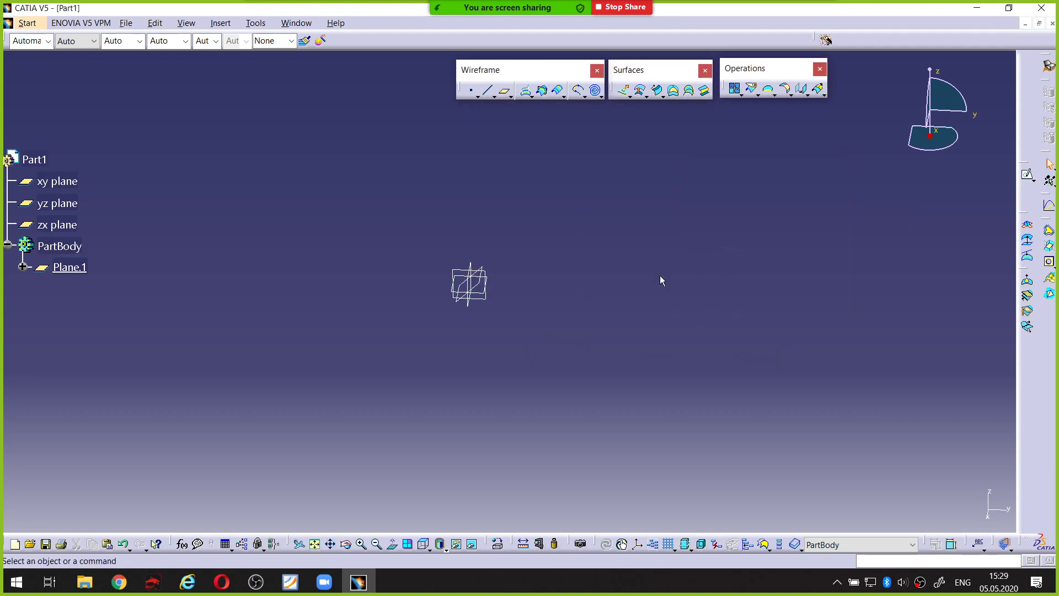
Change the new angled plane's angle to -45 degrees and confirm the definition
left_click(484, 279)
double_click(482, 265)
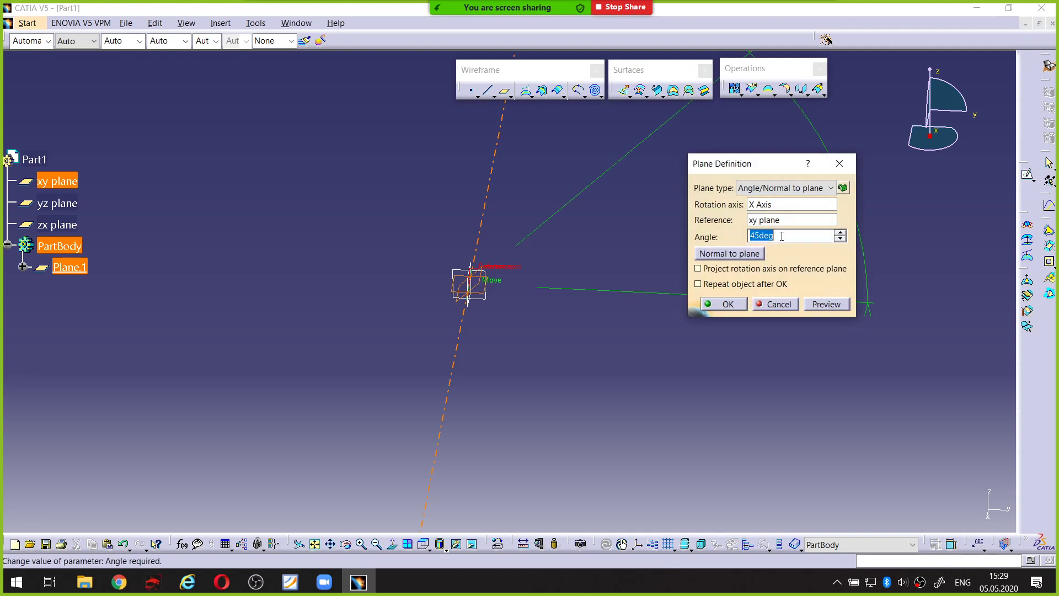
type("-45")
key("Return")
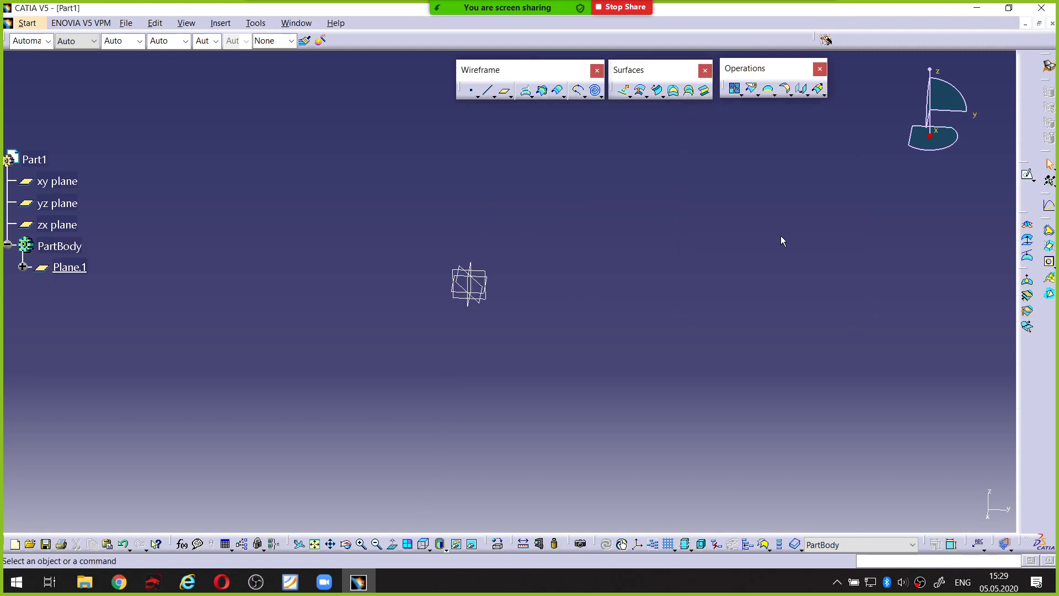
Select the angled plane as reference, mark a location above it with a small red freehand loop, and clear the mark
middle_click_drag(580, 320, 624, 322)
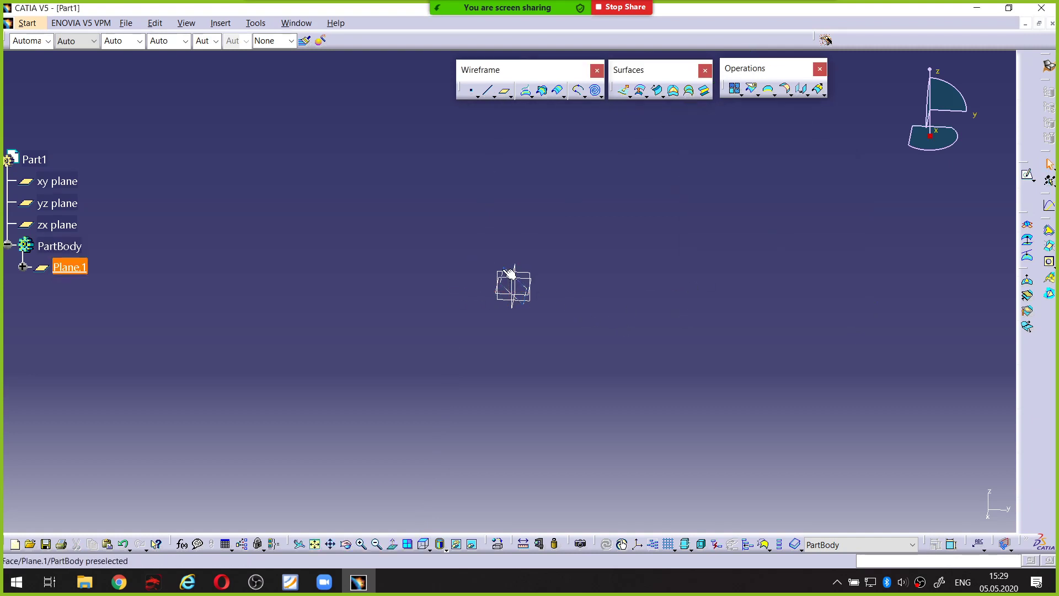
left_click(513, 274)
middle_click_drag(544, 284, 516, 347)
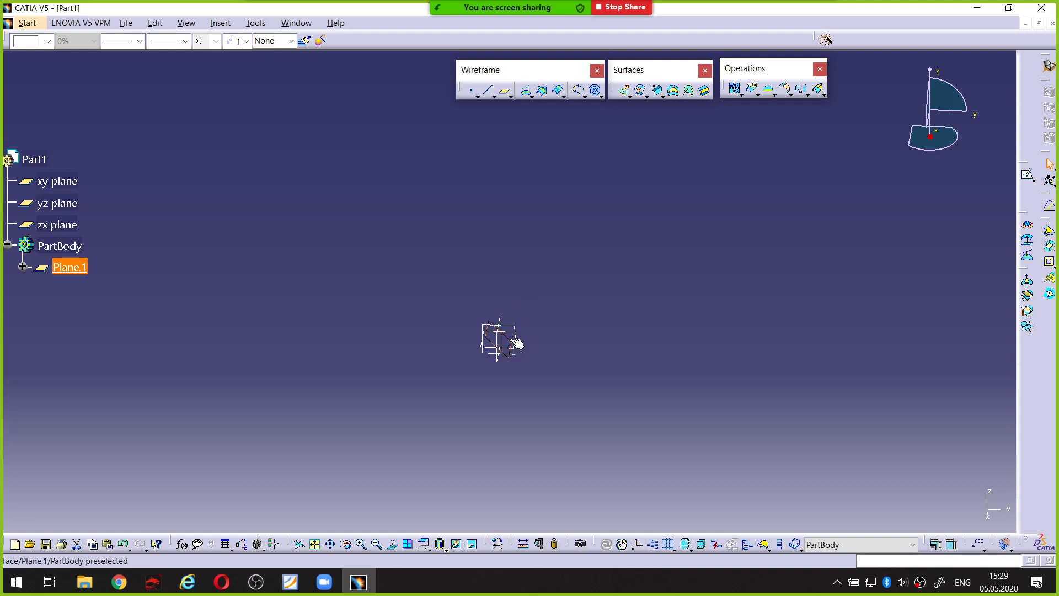
key("ctrl+alt+d")
mouse_move(554, 210)
left_mouse_down()
mouse_move(535, 229)
mouse_move(553, 212)
mouse_move(538, 210)
left_mouse_up()
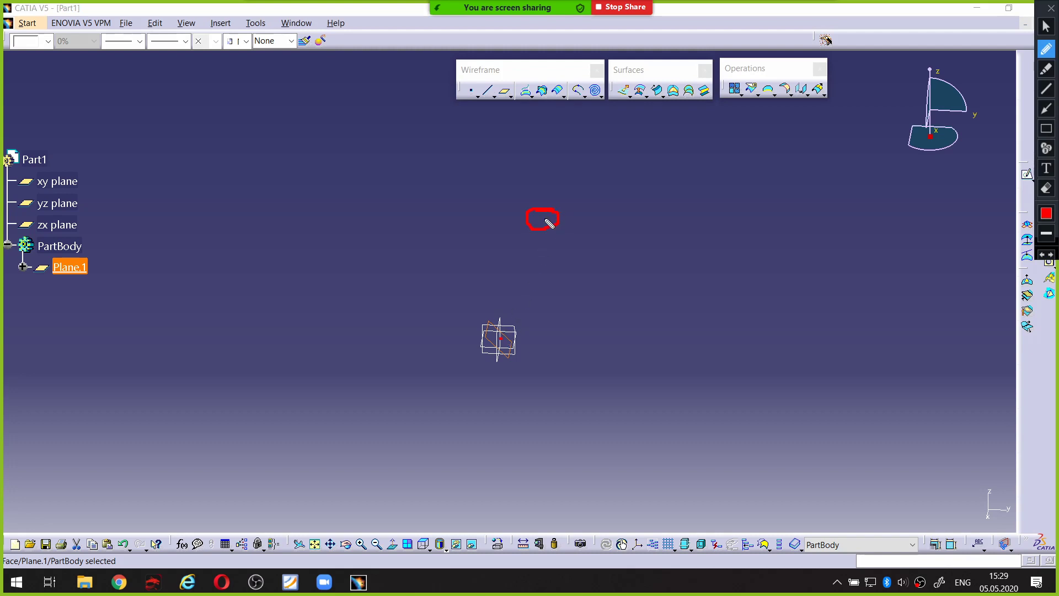
key("ctrl+alt+d")
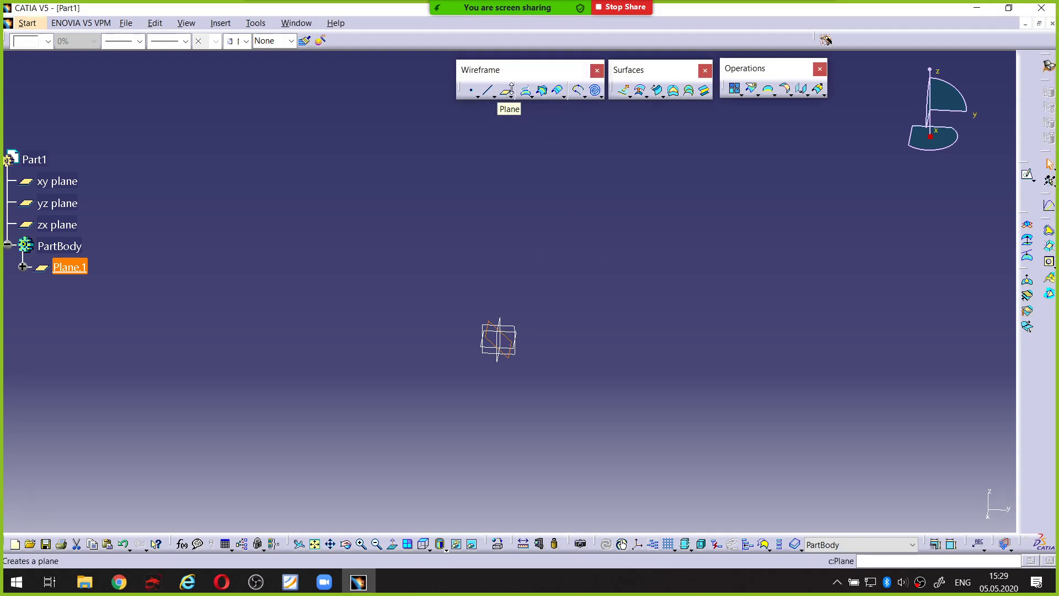
Set up a second plane of type Parallel through point referenced to the angled plane, and briefly mark its point input on screen
left_click(505, 94)
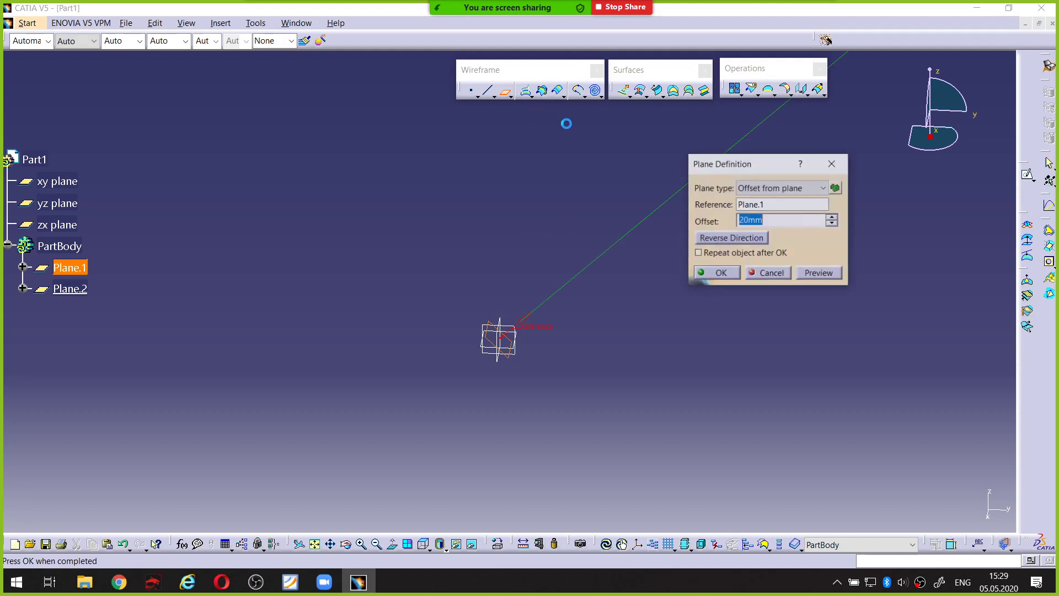
left_click(771, 187)
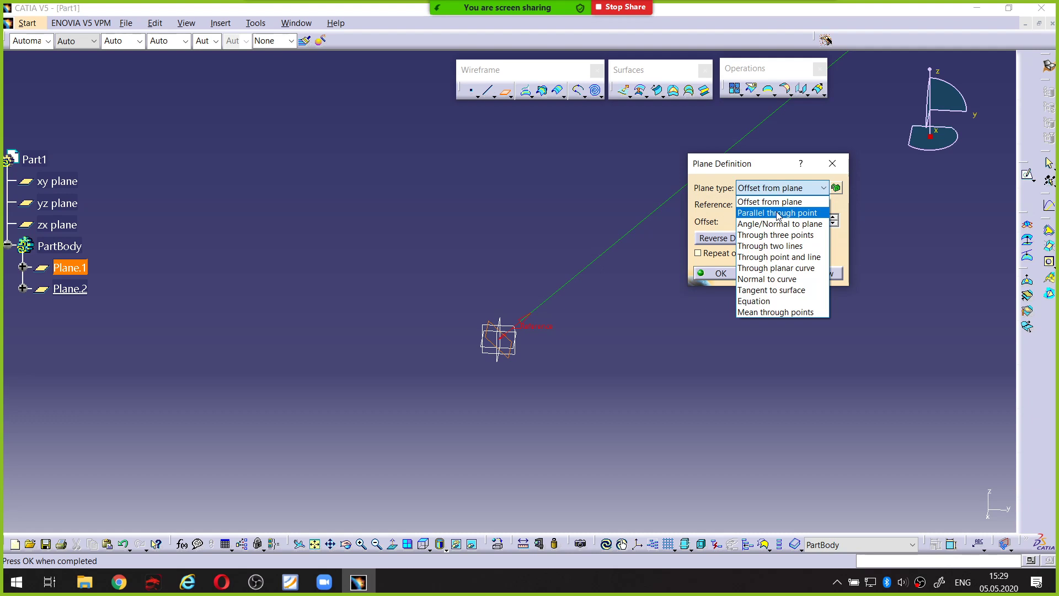
left_click(778, 213)
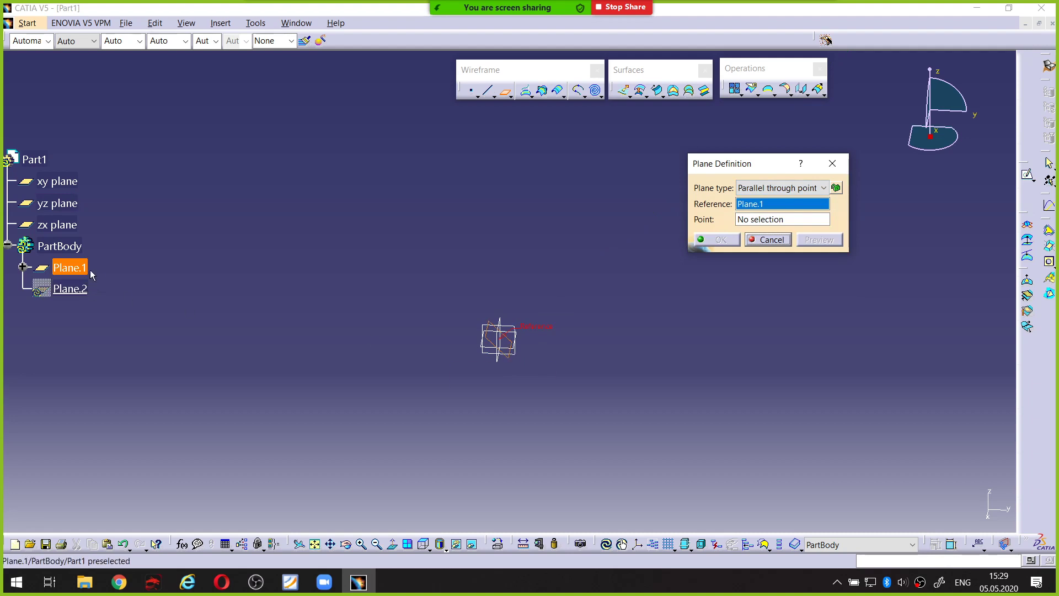
left_click(742, 220)
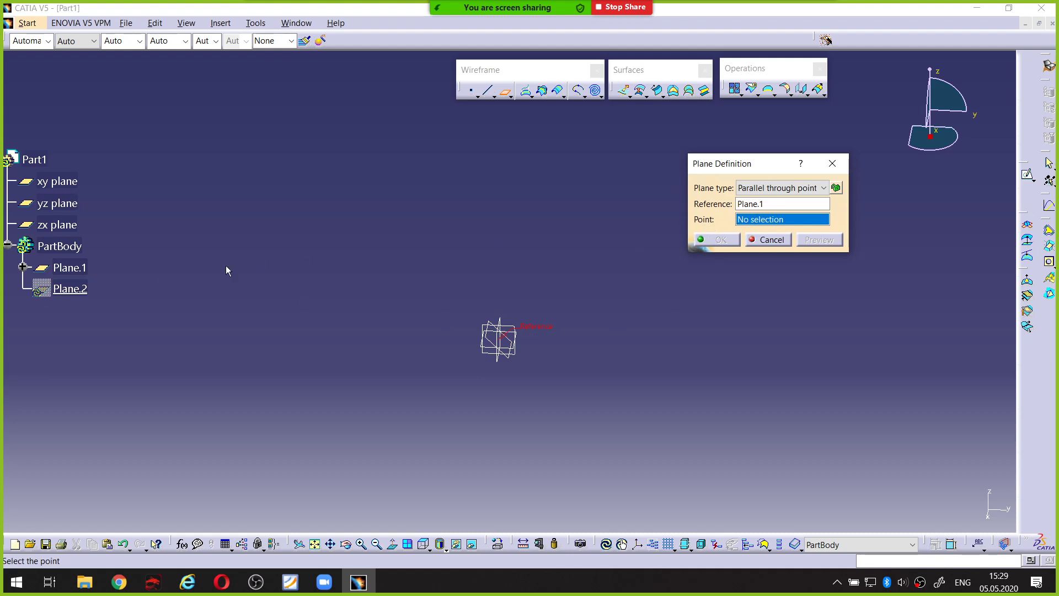
key("ctrl+alt+d")
left_click_drag(698, 224, 748, 231)
key("ctrl+alt+d")
Create a coordinate point for the parallel plane to pass through, with Z at 20 mm
right_click(759, 226)
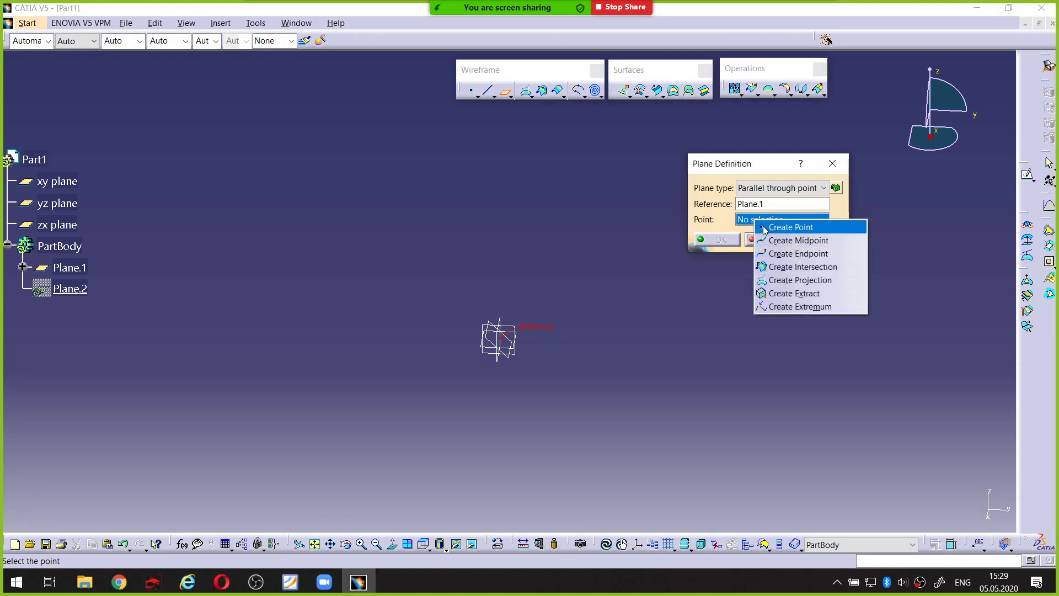
left_click(764, 229)
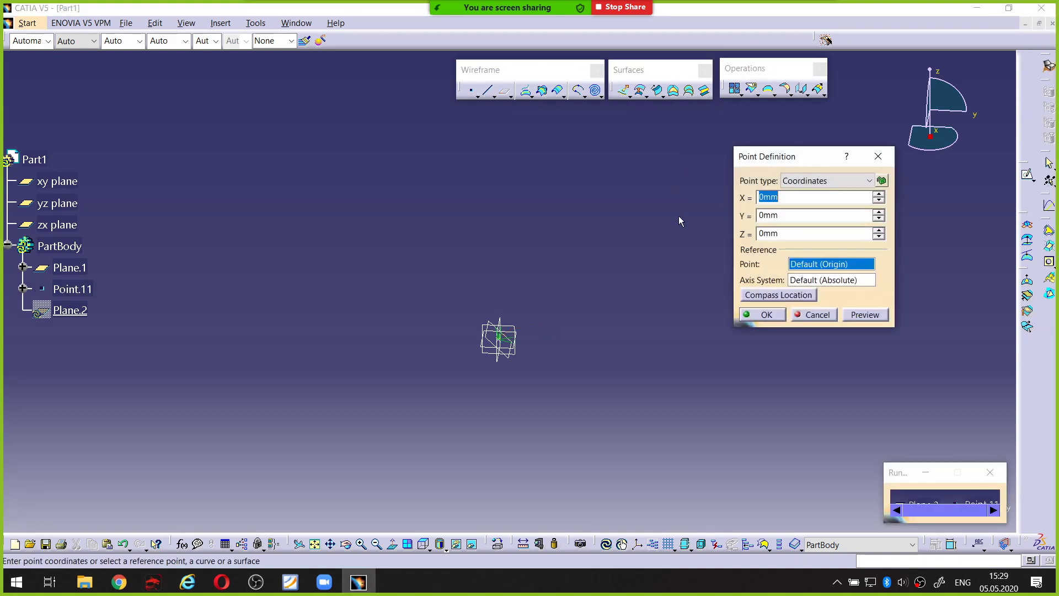
left_click(649, 260)
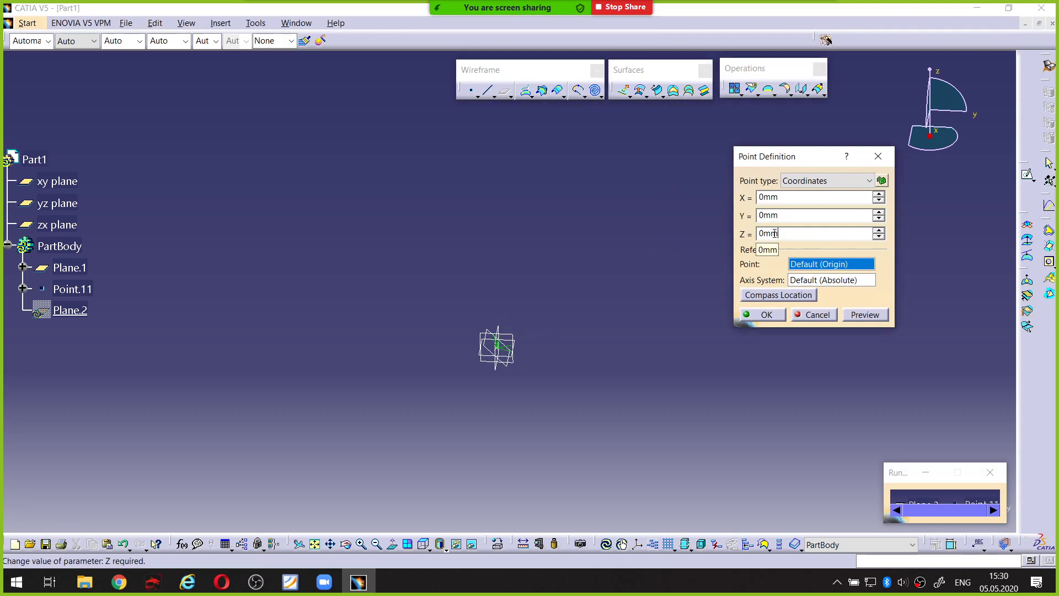
double_click(836, 233)
type("20")
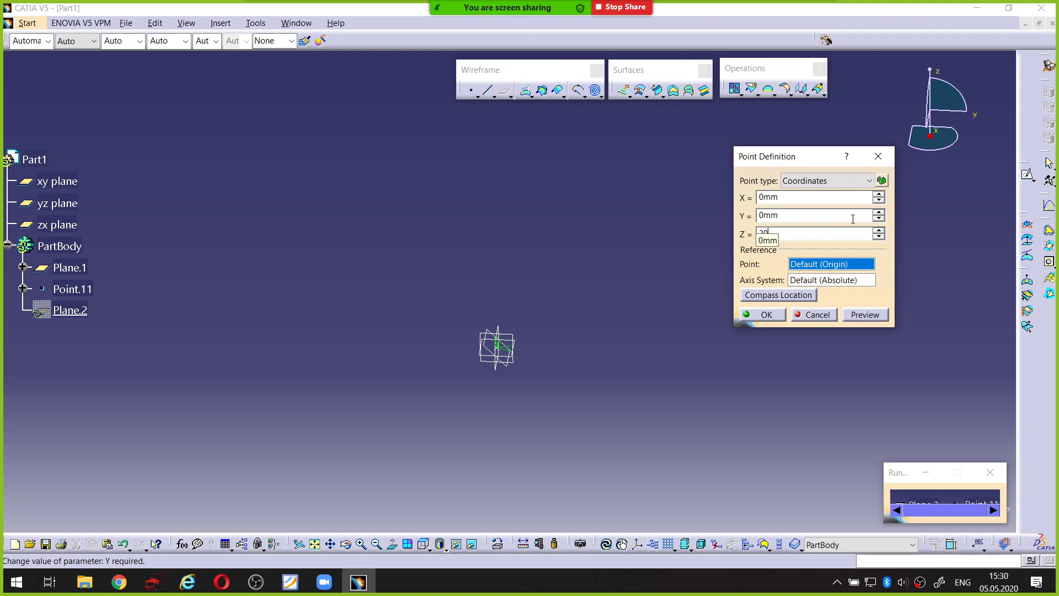
left_click(828, 216)
middle_click_drag(634, 243, 538, 373)
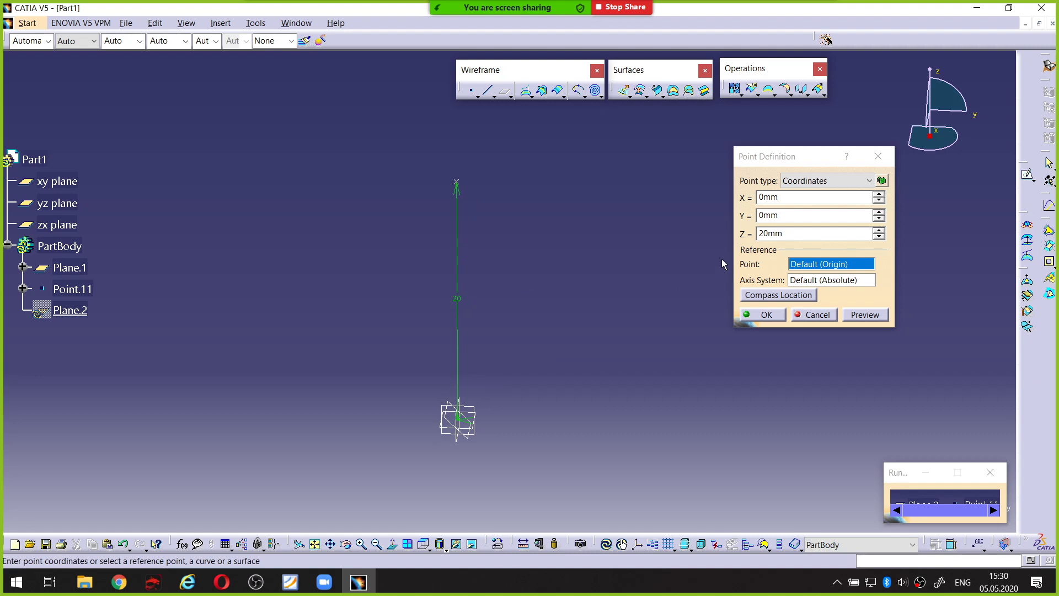
Set the point's Y coordinate to 5 mm and confirm both the point and the parallel plane
double_click(803, 215)
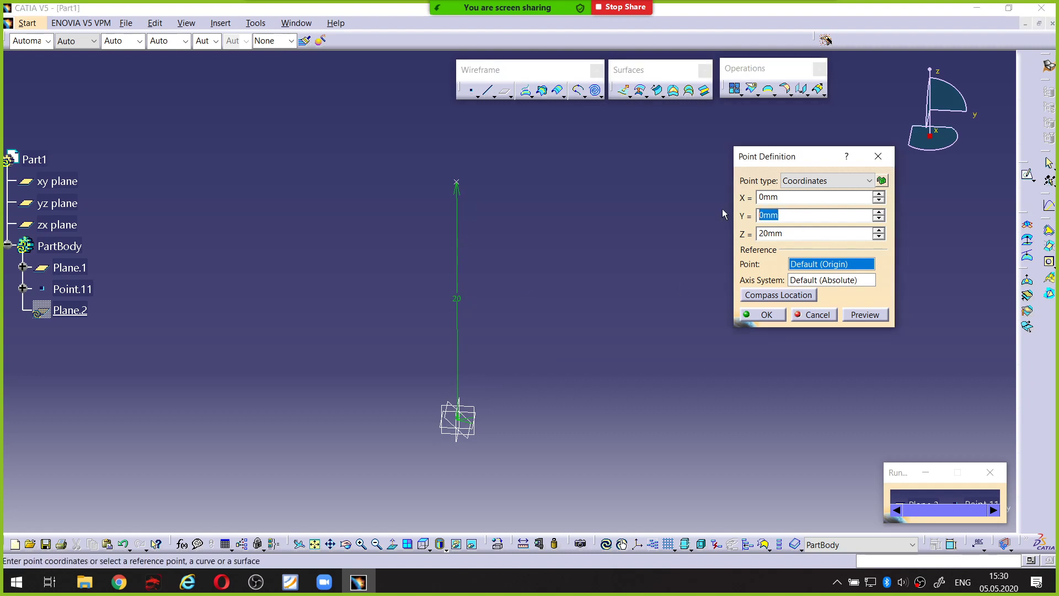
type("5")
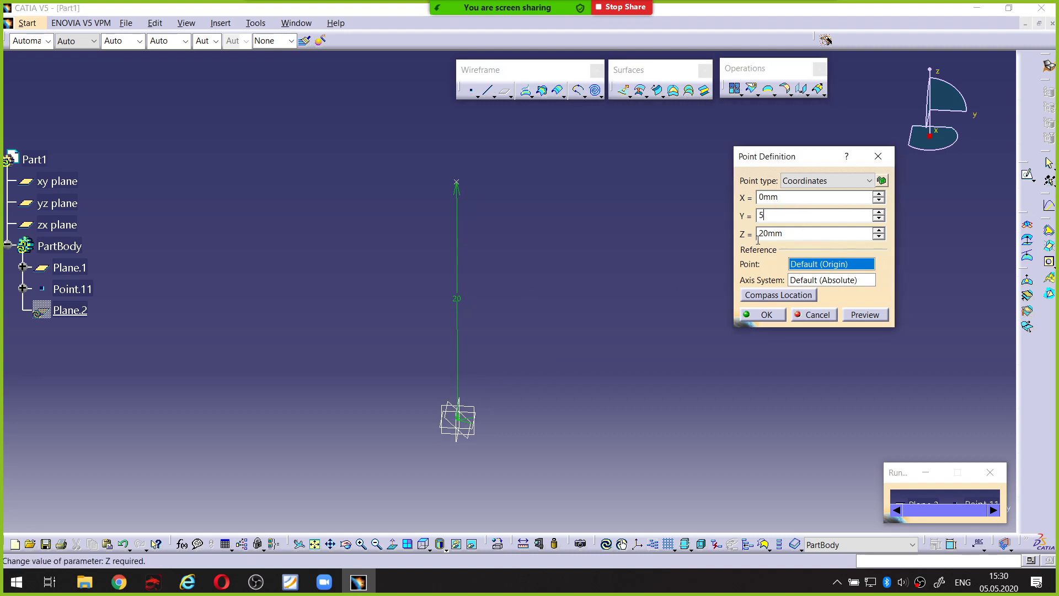
left_click(804, 235)
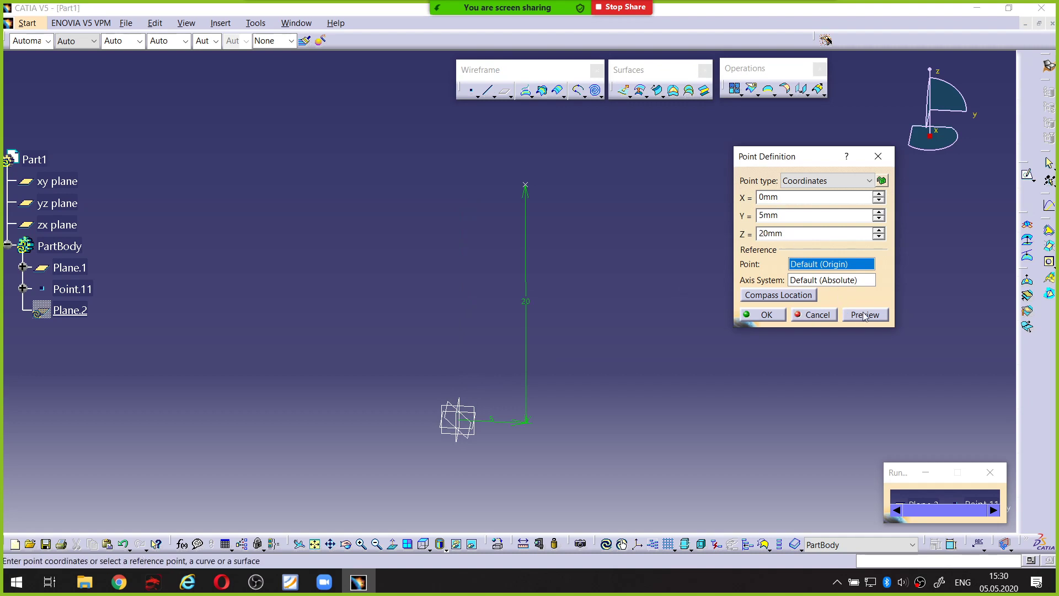
left_click(763, 314)
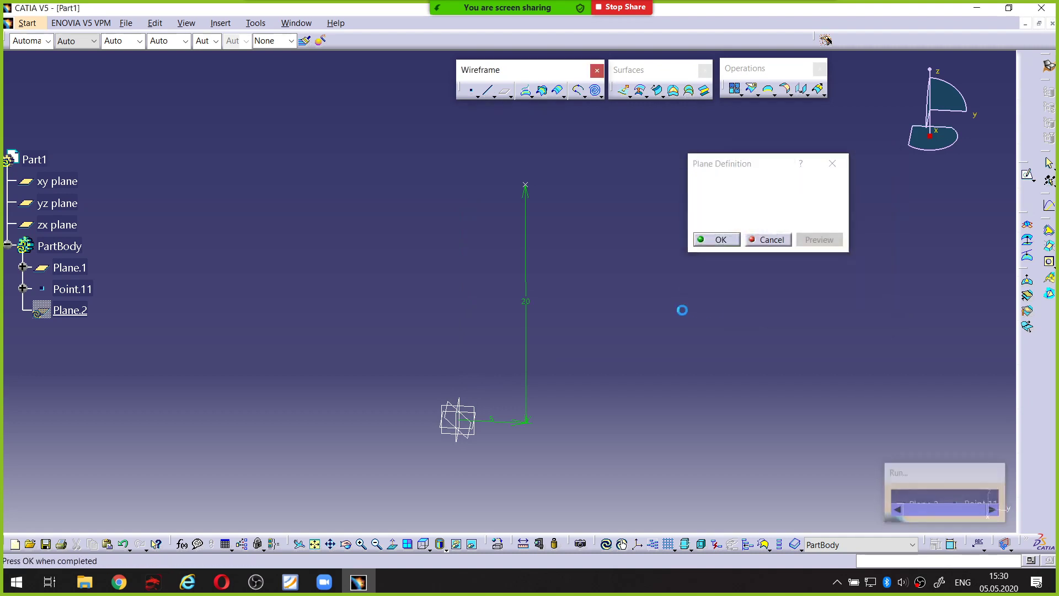
left_click(709, 239)
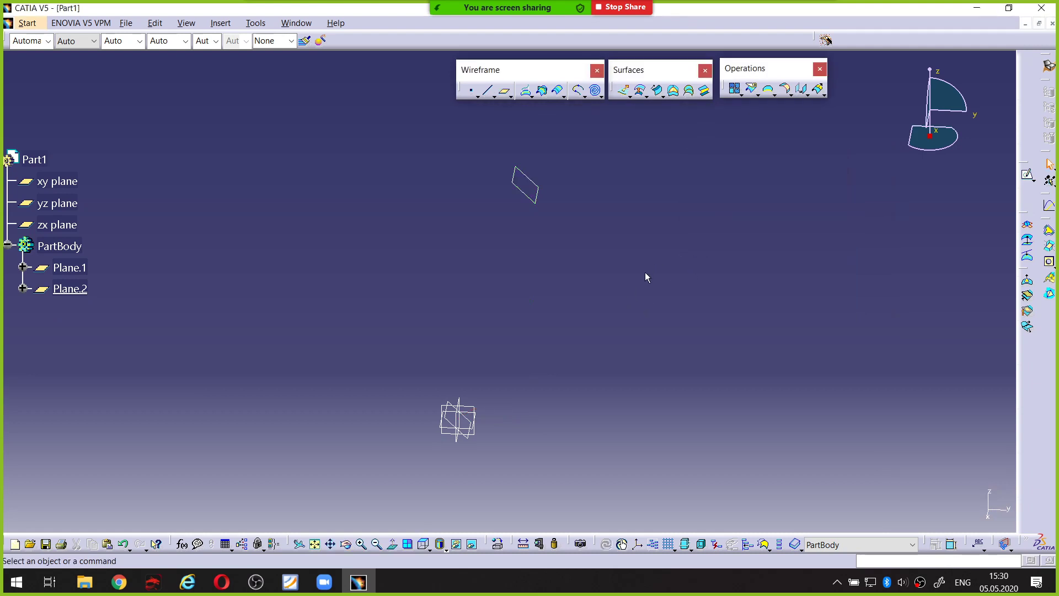
Examine the raised parallel plane relative to the origin planes, circle it in red on screen, and clear the mark
middle_click_drag(494, 267, 517, 257)
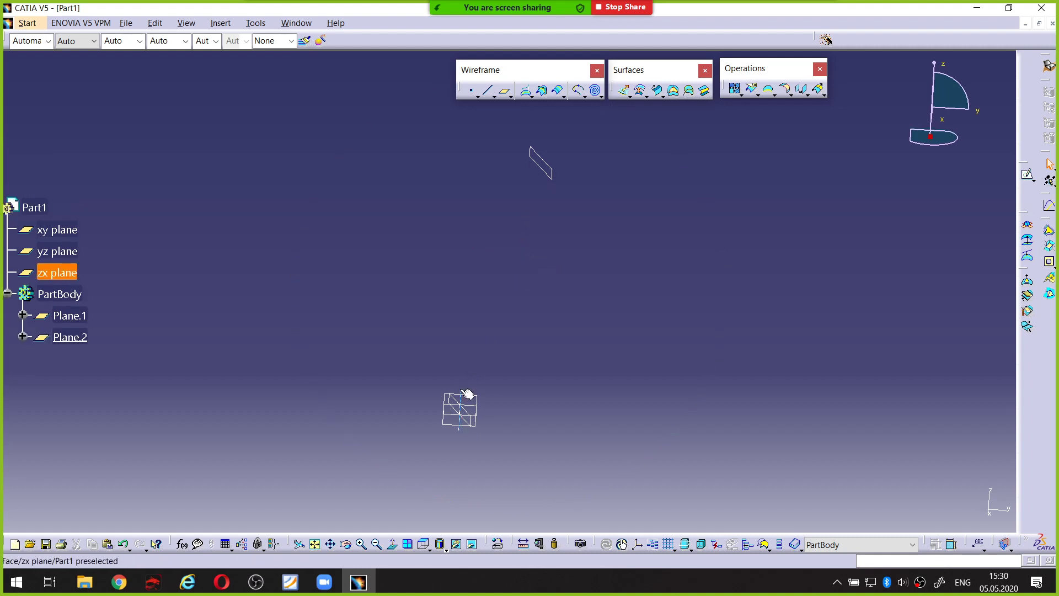
mouse_move(510, 290)
middle_mouse_down()
mouse_move(532, 290)
mouse_move(491, 298)
middle_mouse_up()
middle_click_drag(555, 161, 512, 253)
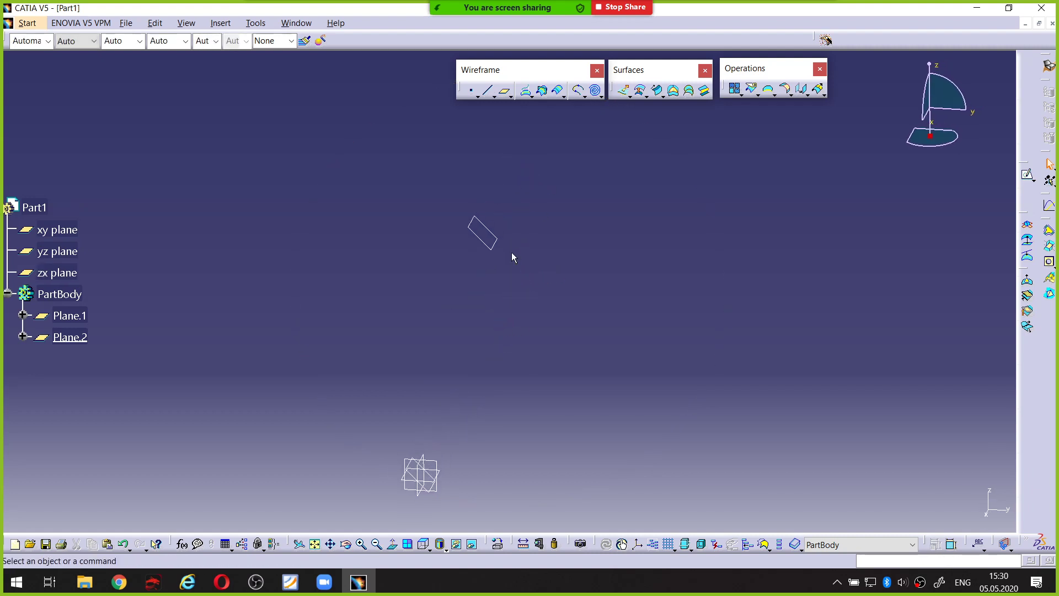
key("ctrl+alt+d")
mouse_move(498, 204)
left_mouse_down()
mouse_move(466, 203)
mouse_move(454, 246)
mouse_move(520, 272)
mouse_move(499, 211)
left_mouse_up()
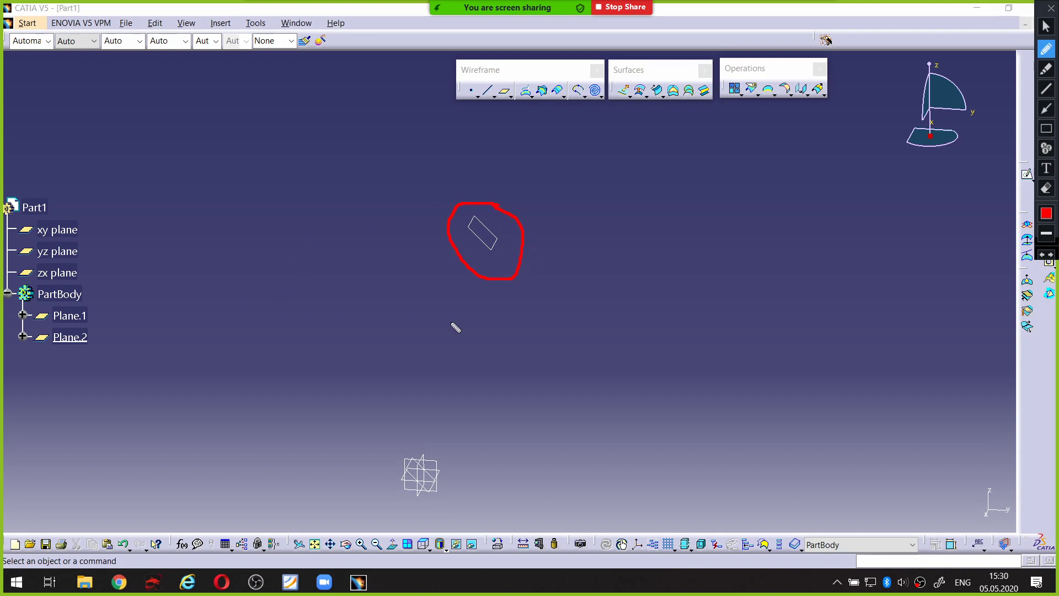
key("Escape")
Start a third plane of type Parallel through point with the zx plane as its reference
mouse_move(469, 324)
middle_mouse_down()
mouse_move(473, 277)
mouse_move(468, 310)
mouse_move(558, 213)
mouse_move(544, 240)
mouse_move(493, 265)
middle_mouse_up()
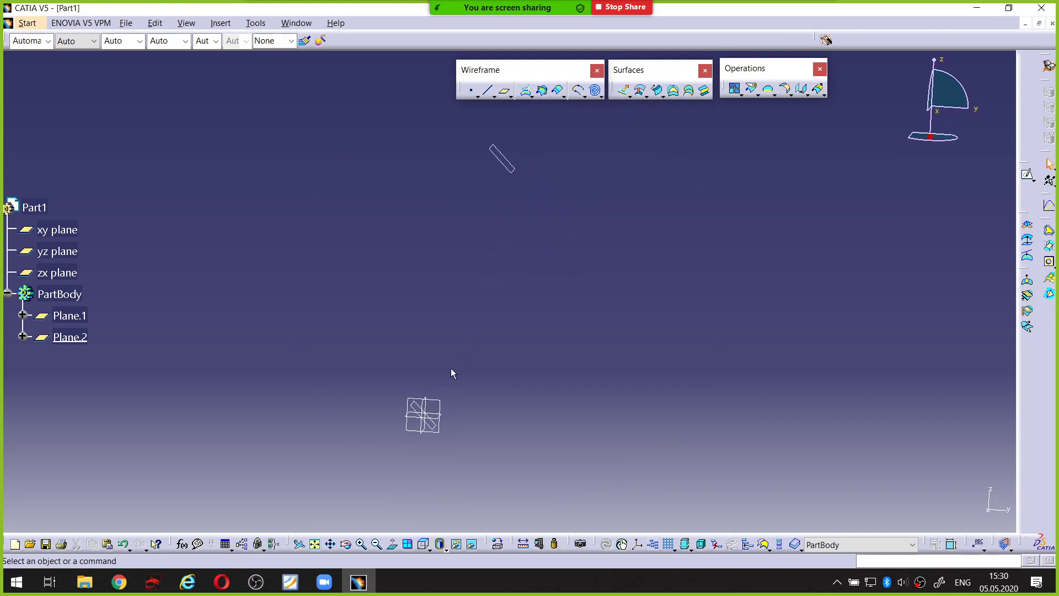
left_click(427, 408)
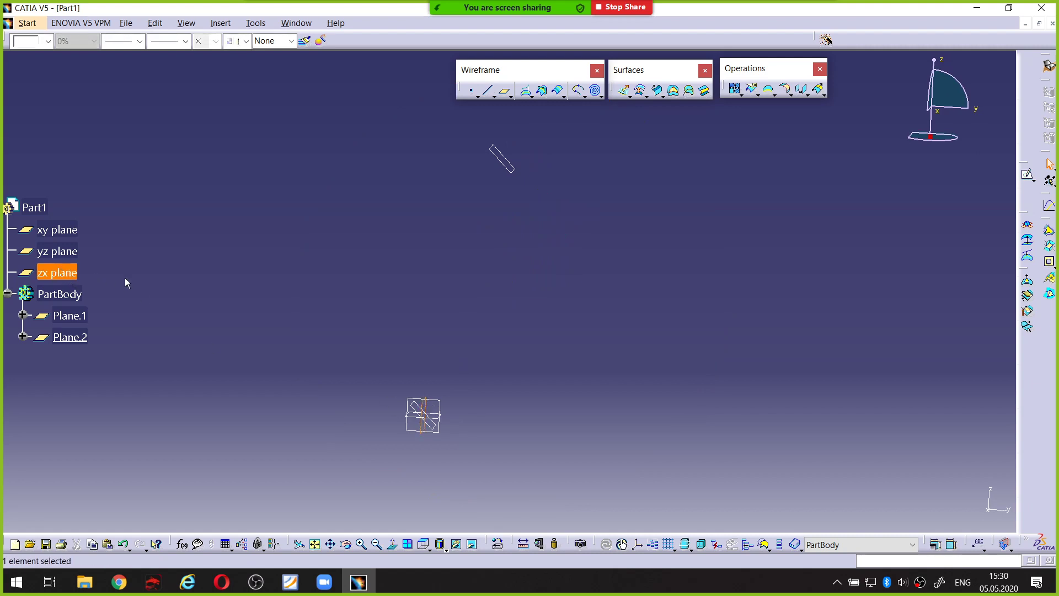
left_click(611, 280)
left_click(504, 91)
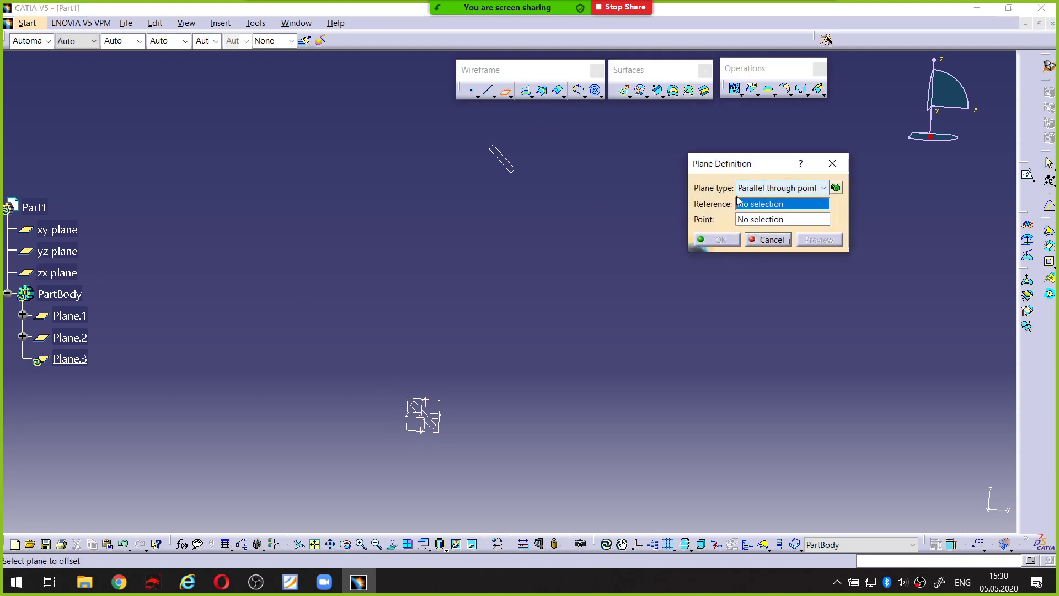
mouse_move(733, 195)
left_mouse_down()
mouse_move(832, 201)
mouse_move(808, 181)
mouse_move(759, 180)
left_mouse_up()
key("Escape")
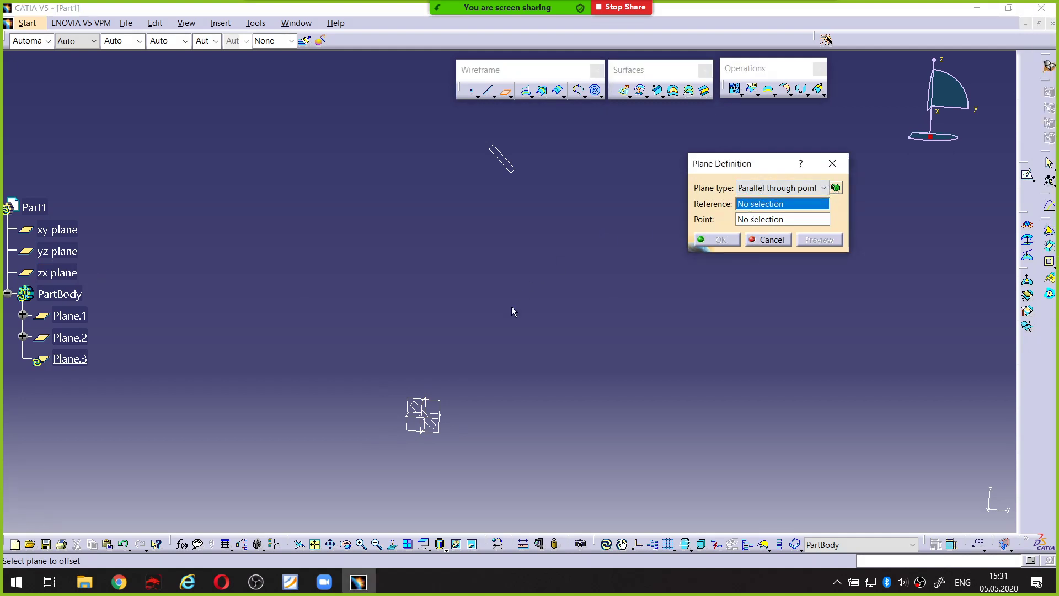
left_click(424, 413)
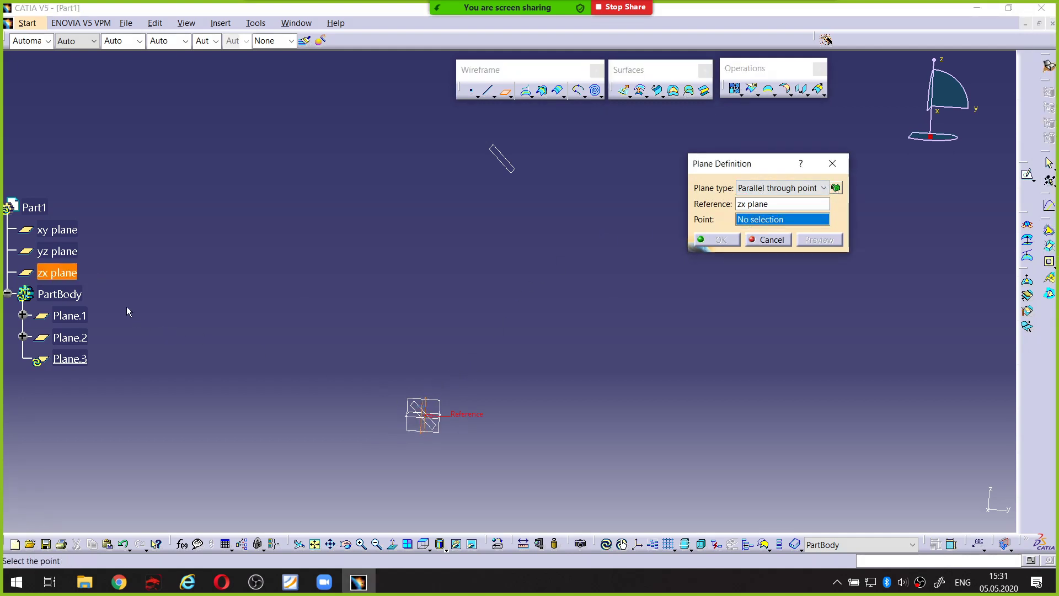
Create a coordinate point for the third plane to pass through, set its Y coordinate to 50 mm, and preview it
right_click(770, 221)
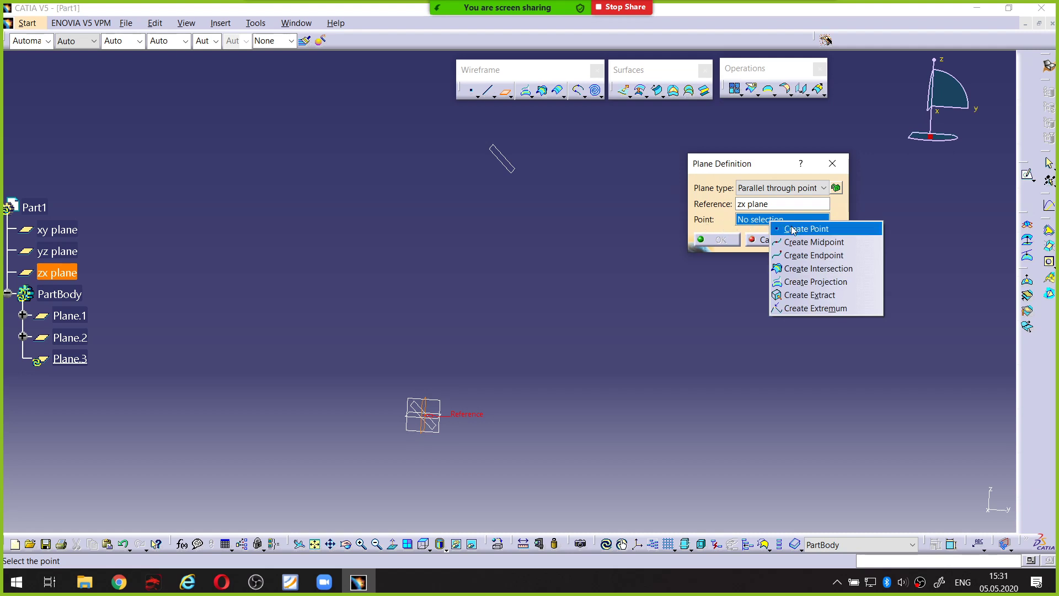
left_click(792, 230)
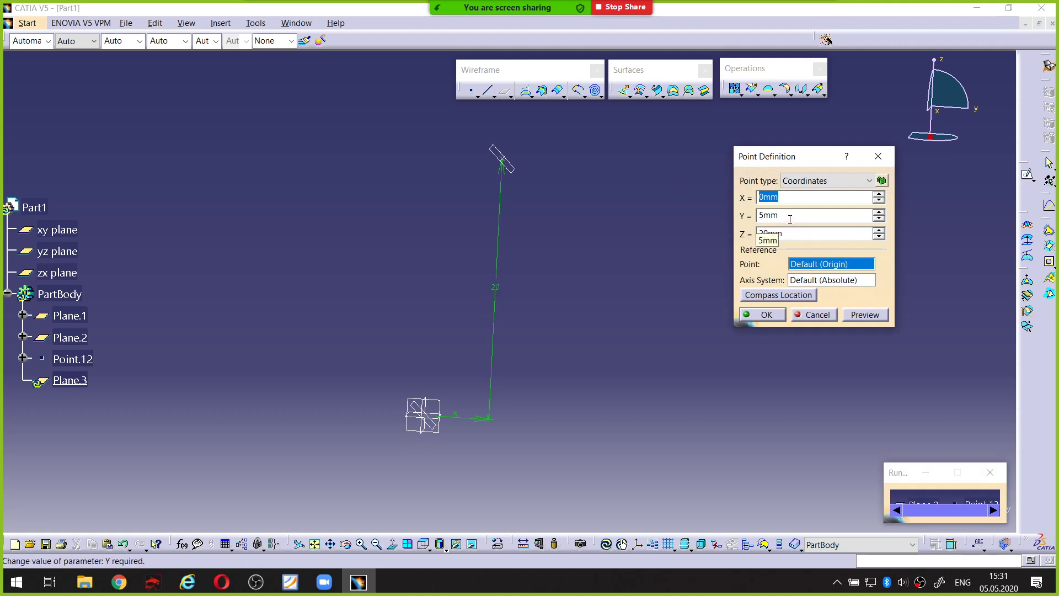
left_click(789, 218)
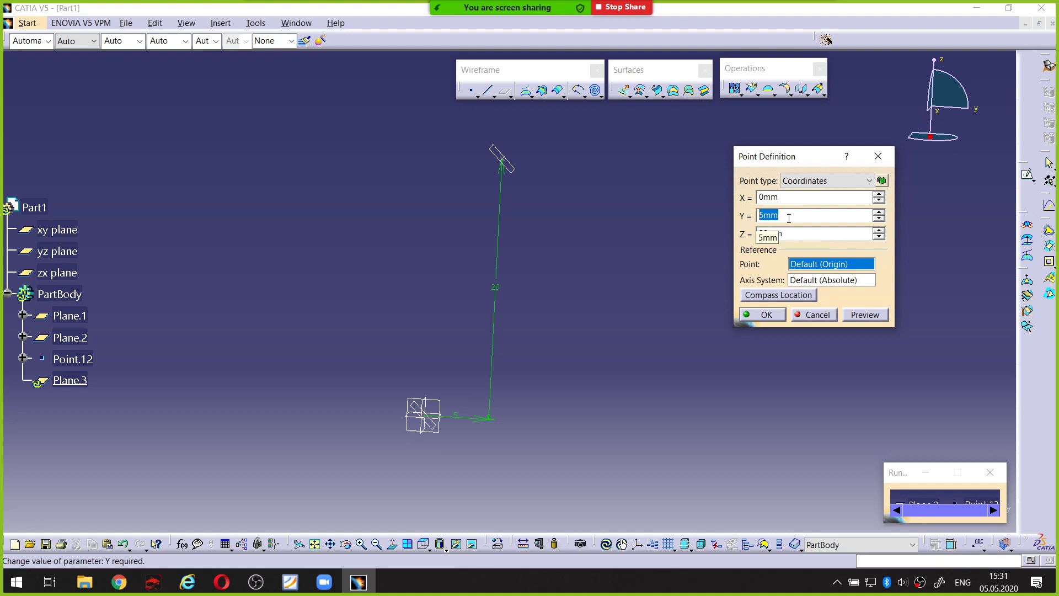
type("50")
left_click(861, 320)
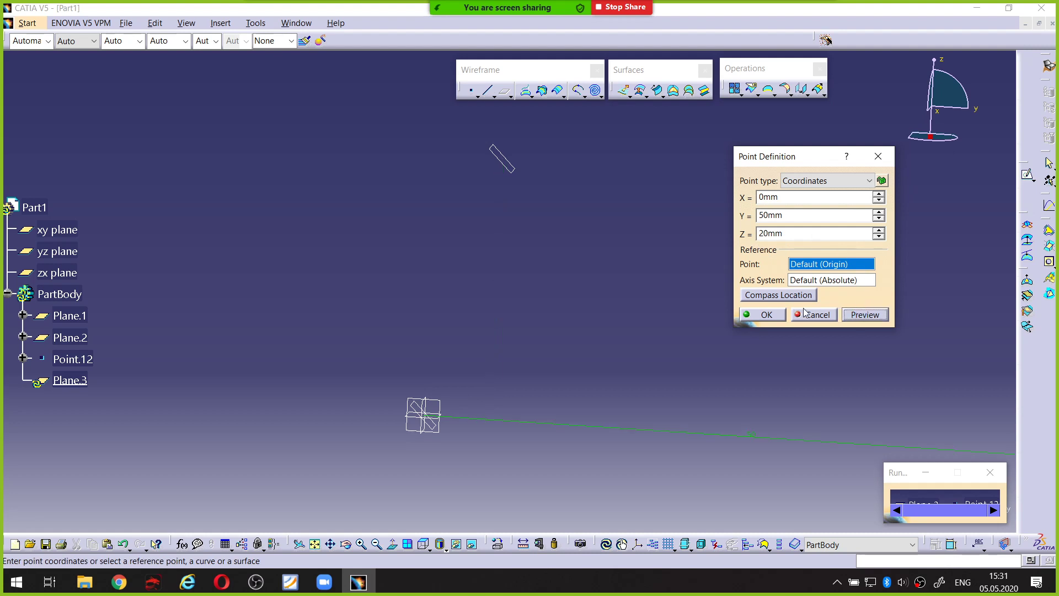
middle_click_drag(583, 354, 319, 371)
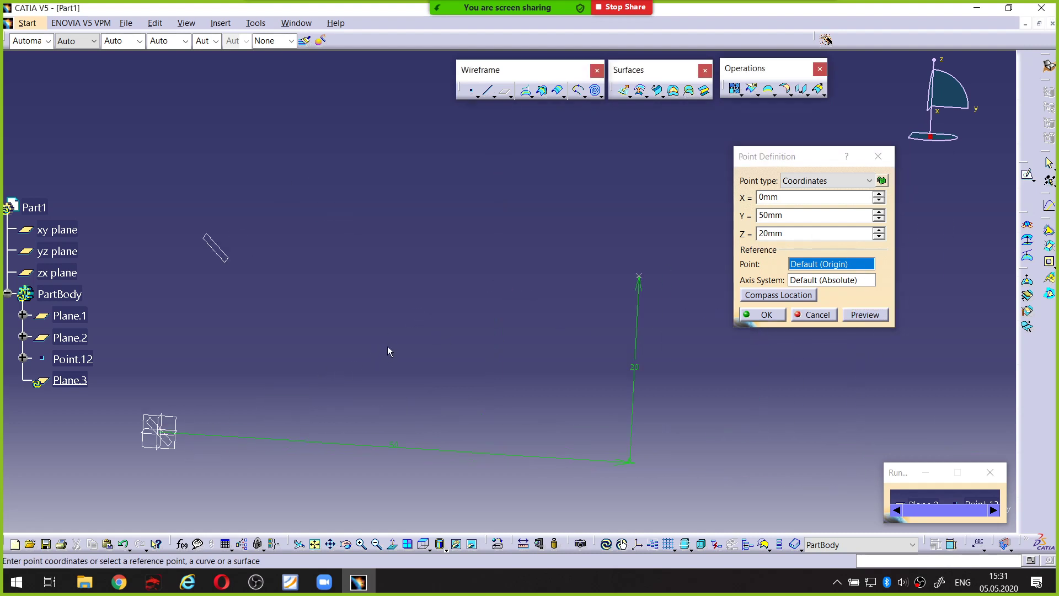
middle_click_drag(454, 335, 482, 322)
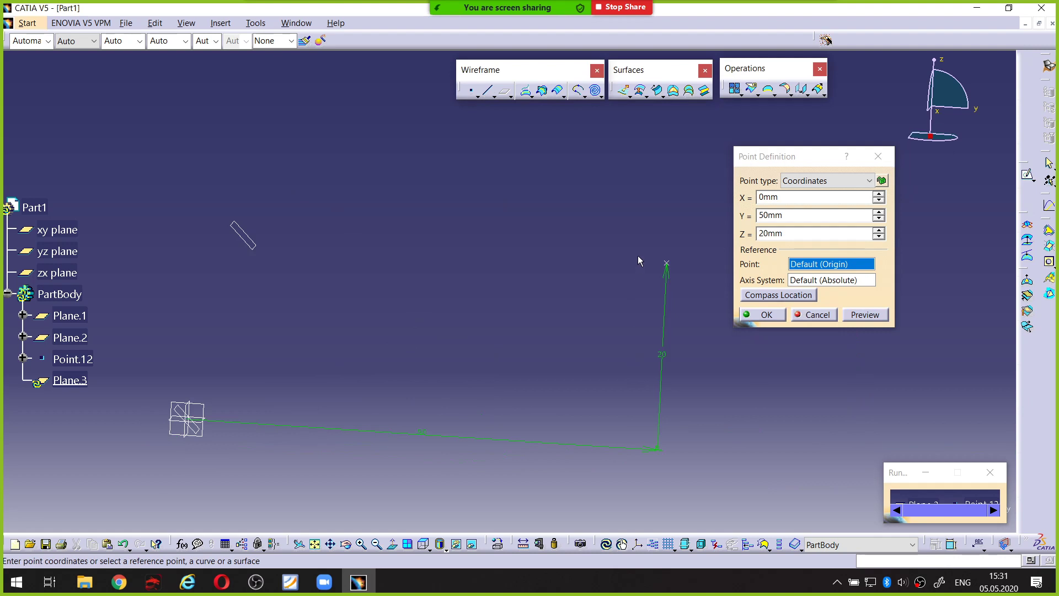
Set the point's Y coordinate to 35 mm, preview it, and confirm both the point and the plane
double_click(803, 214)
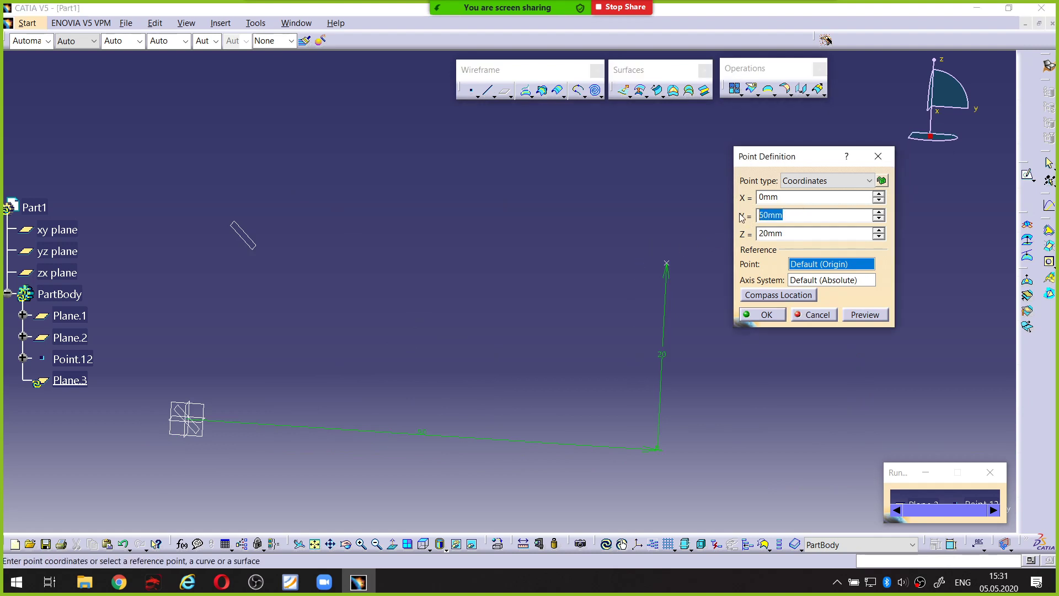
type("35")
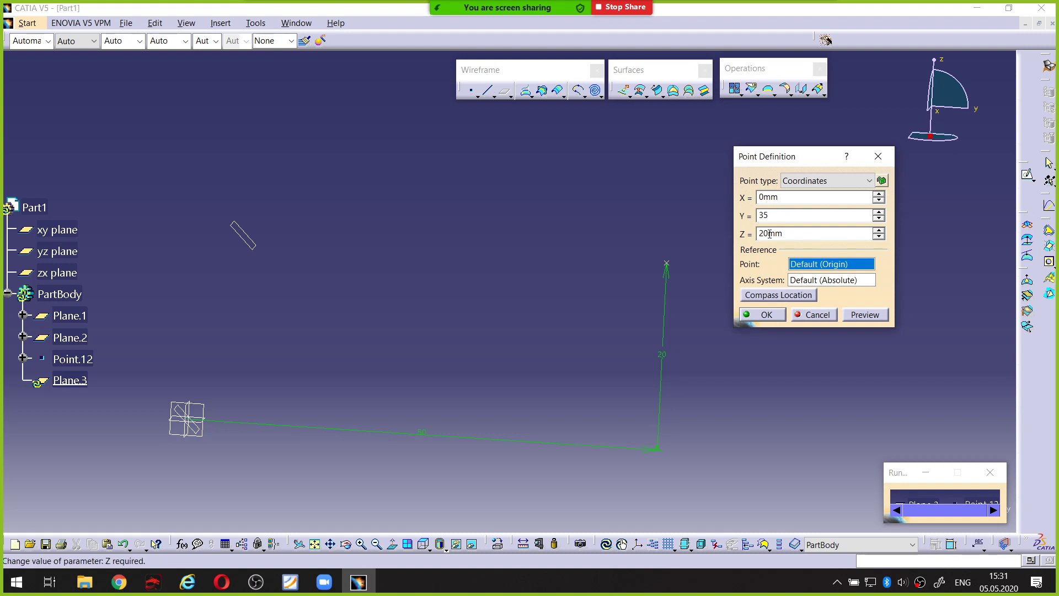
left_click(858, 315)
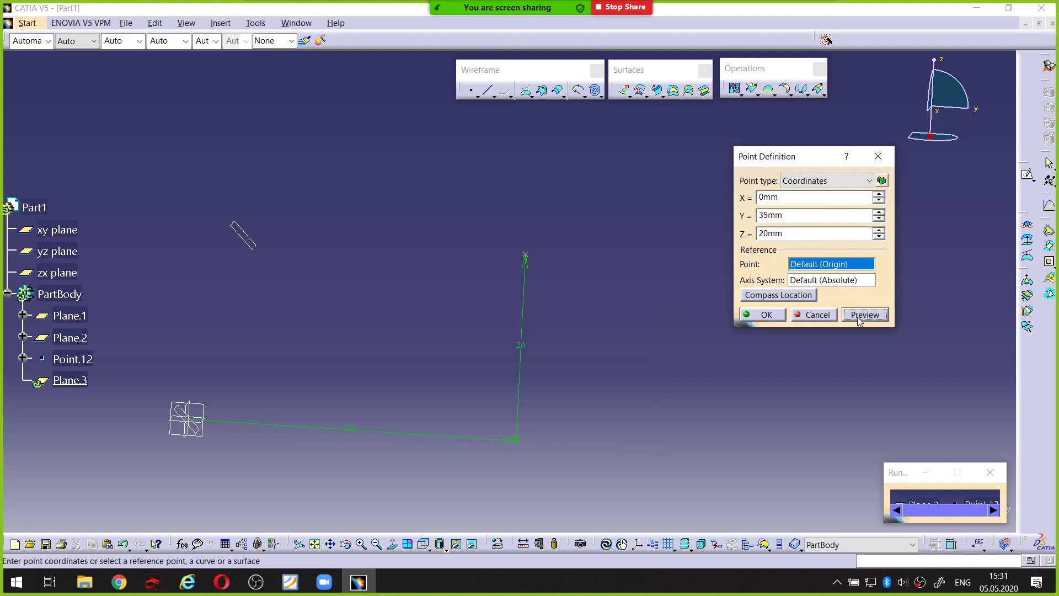
left_click(769, 316)
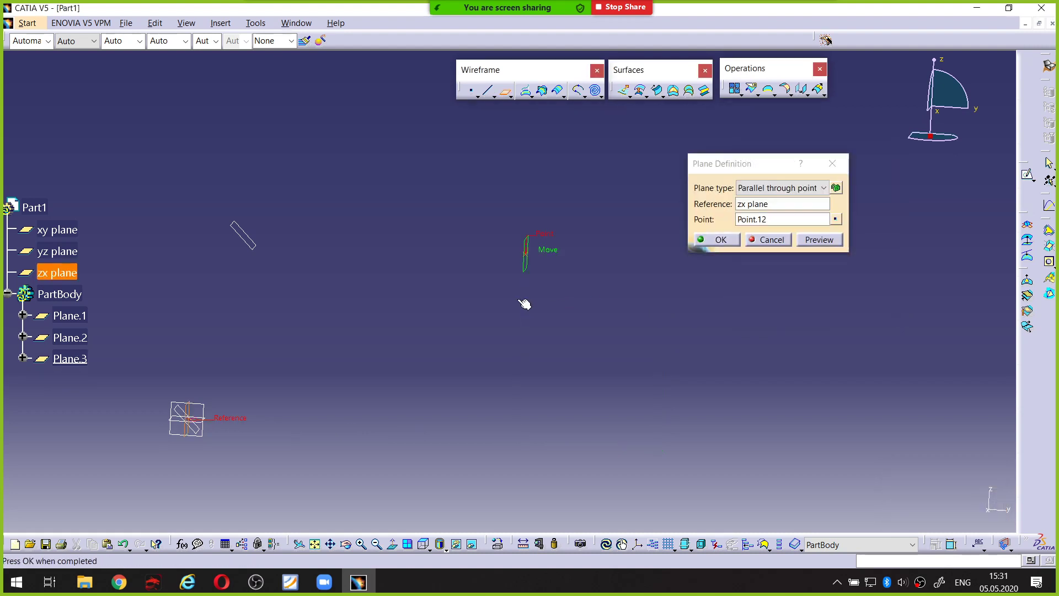
left_click(734, 241)
Start a spine curve with the xy plane as its first section, and briefly mark that selection in red on screen
middle_click_drag(487, 314, 685, 275)
middle_click_drag(506, 342, 482, 317, "ctrl")
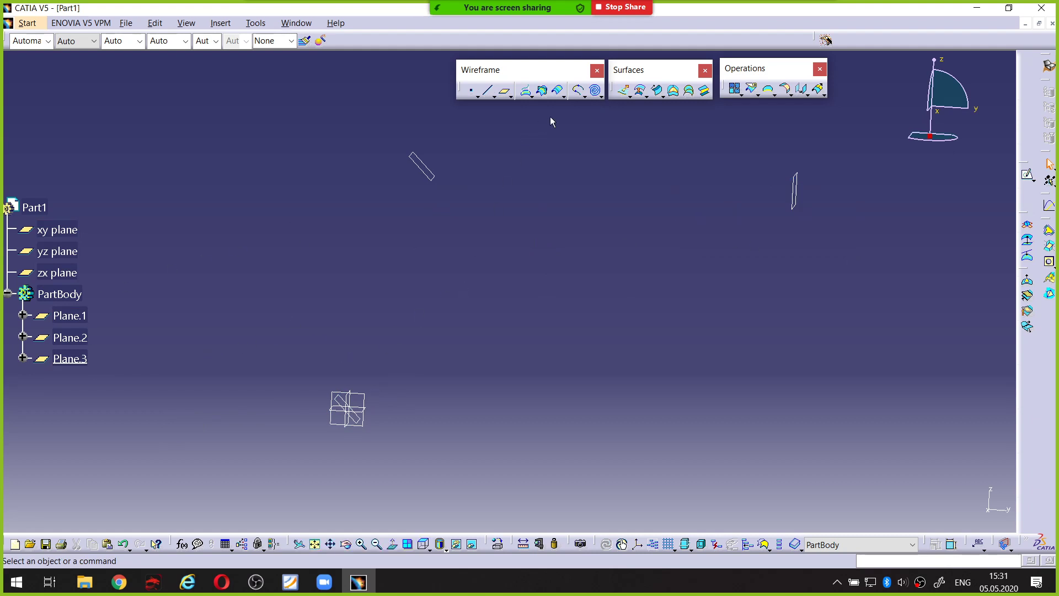
left_click(600, 95)
left_click(665, 109)
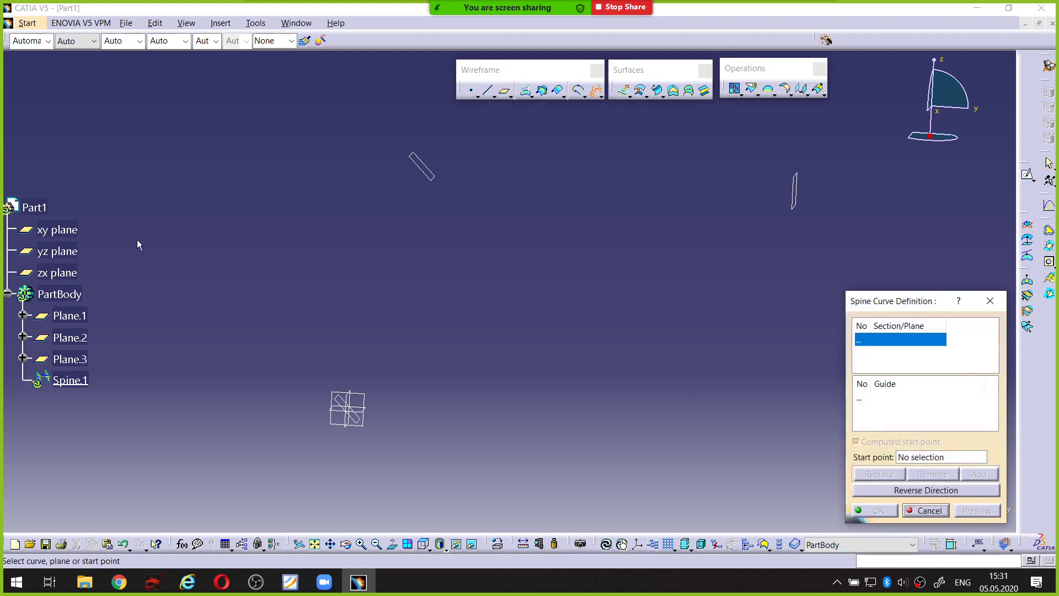
left_click(77, 230)
middle_click_drag(380, 429, 357, 432)
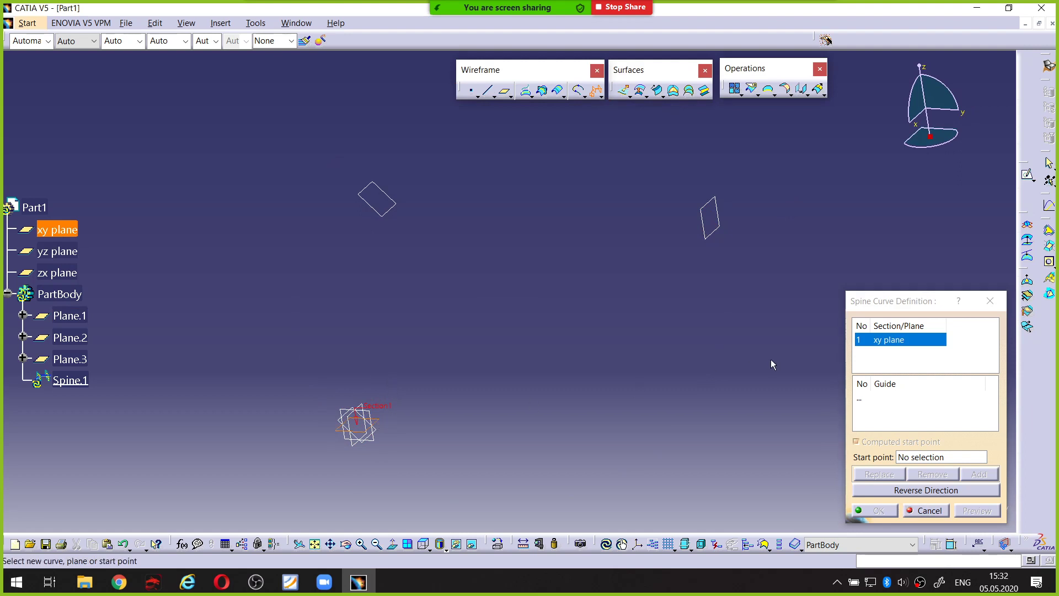
key("ctrl+alt+d")
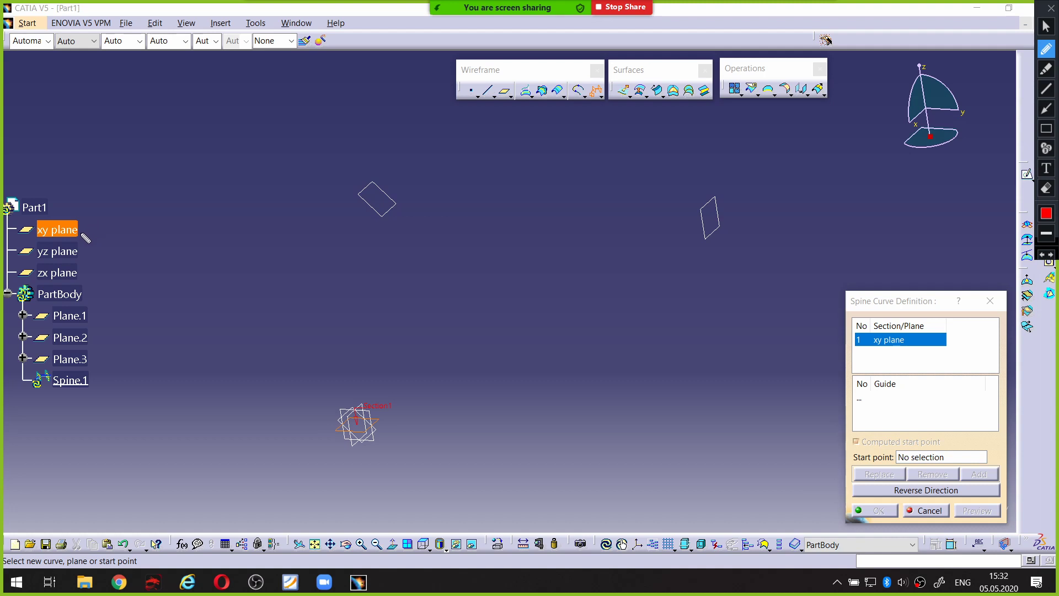
mouse_move(83, 235)
left_mouse_down()
mouse_move(409, 291)
mouse_move(831, 344)
mouse_move(863, 338)
mouse_move(849, 359)
mouse_move(861, 345)
mouse_move(852, 339)
mouse_move(856, 370)
mouse_move(952, 352)
mouse_move(867, 341)
left_mouse_up()
key("Escape")
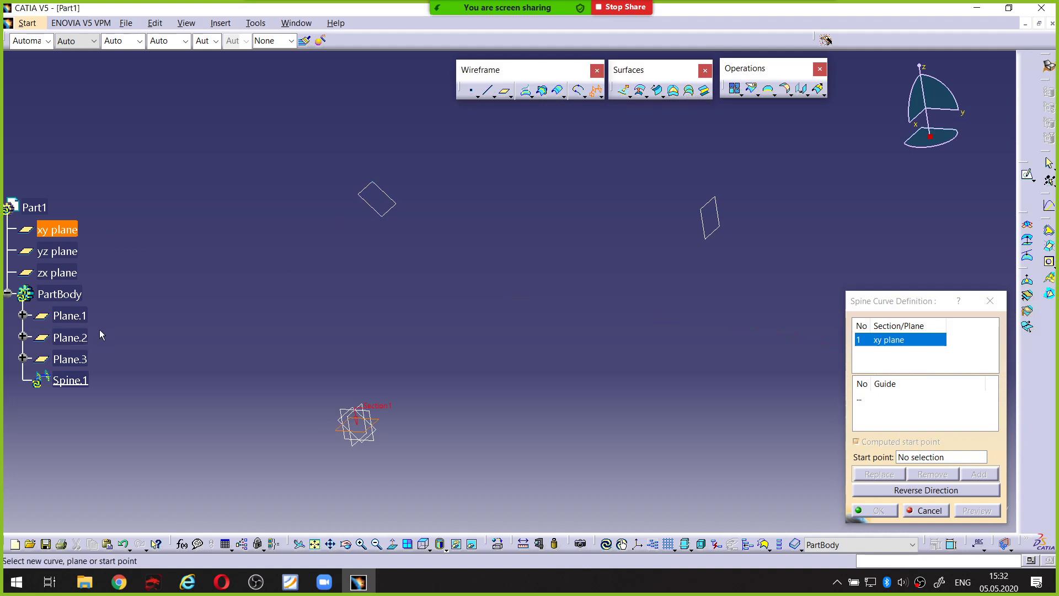
Add Plane.2 and Plane.3 as the second and third sections of the spine curve and confirm it
left_click(395, 214)
middle_click_drag(425, 234, 499, 245)
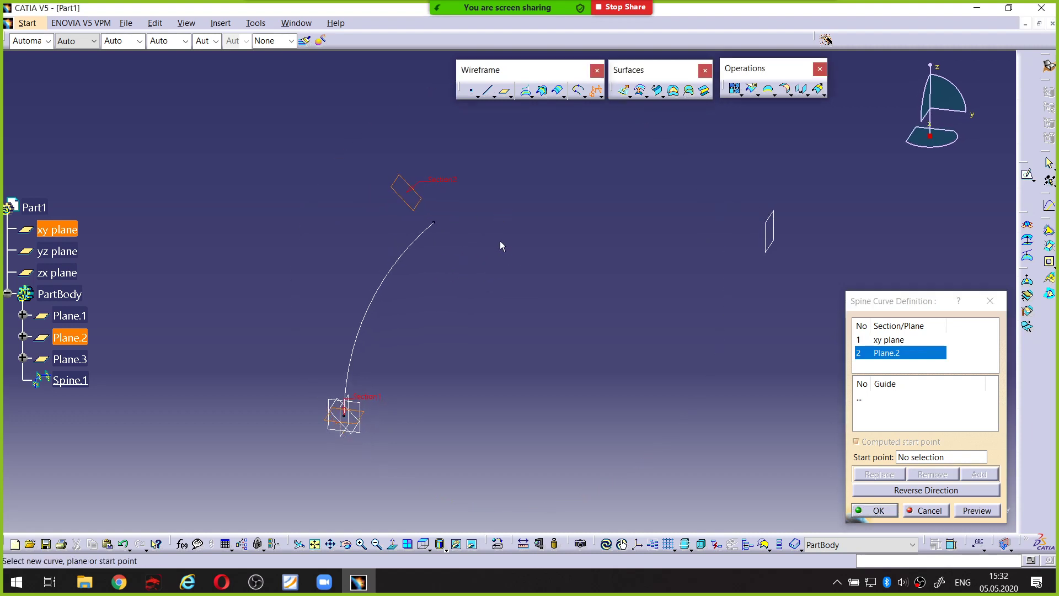
left_click(769, 236)
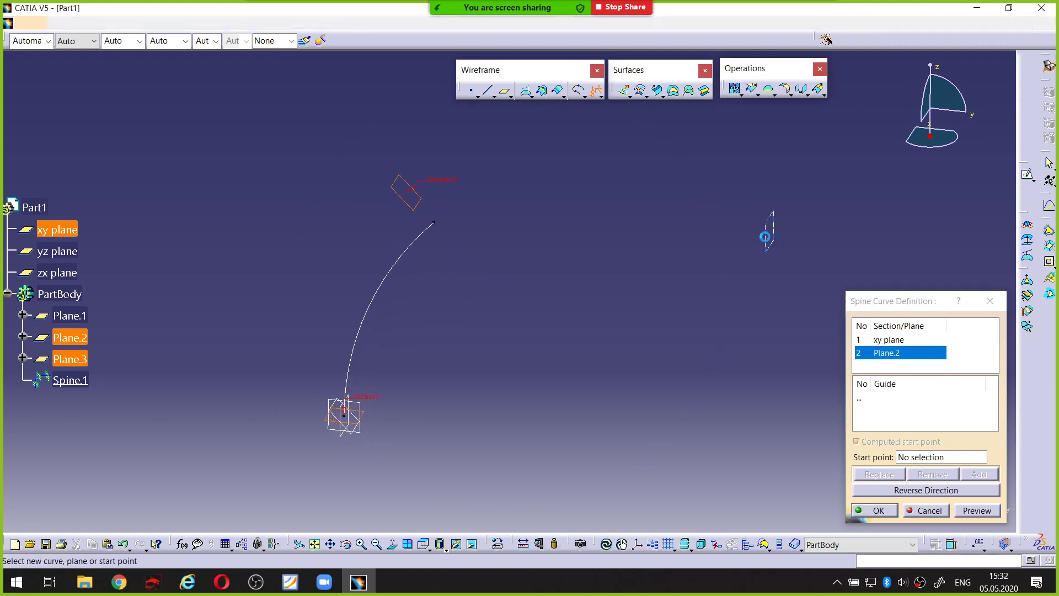
middle_click_drag(709, 189, 670, 247)
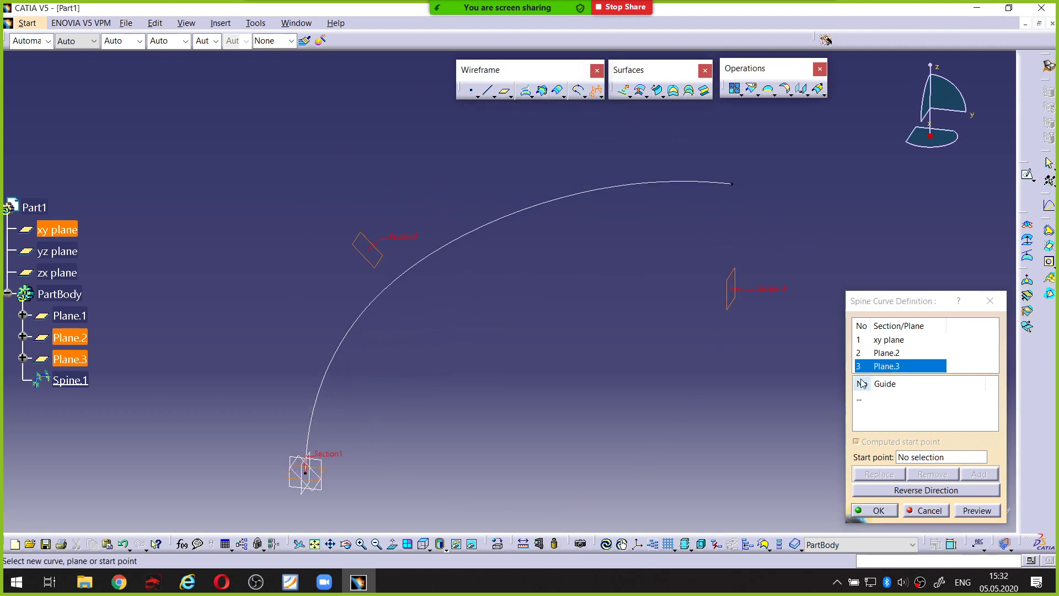
left_click(886, 510)
Examine the spine in the front view, sketch red marks for its angle to each section plane, and clear them
mouse_move(554, 415)
middle_mouse_down()
mouse_move(551, 378)
mouse_move(574, 484)
middle_mouse_up()
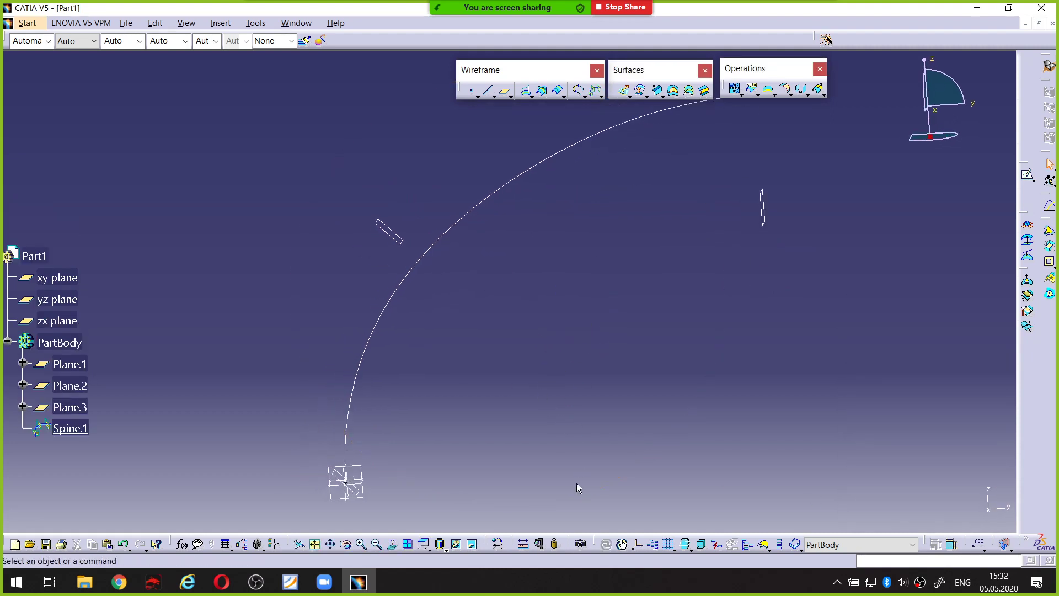
left_click(426, 553)
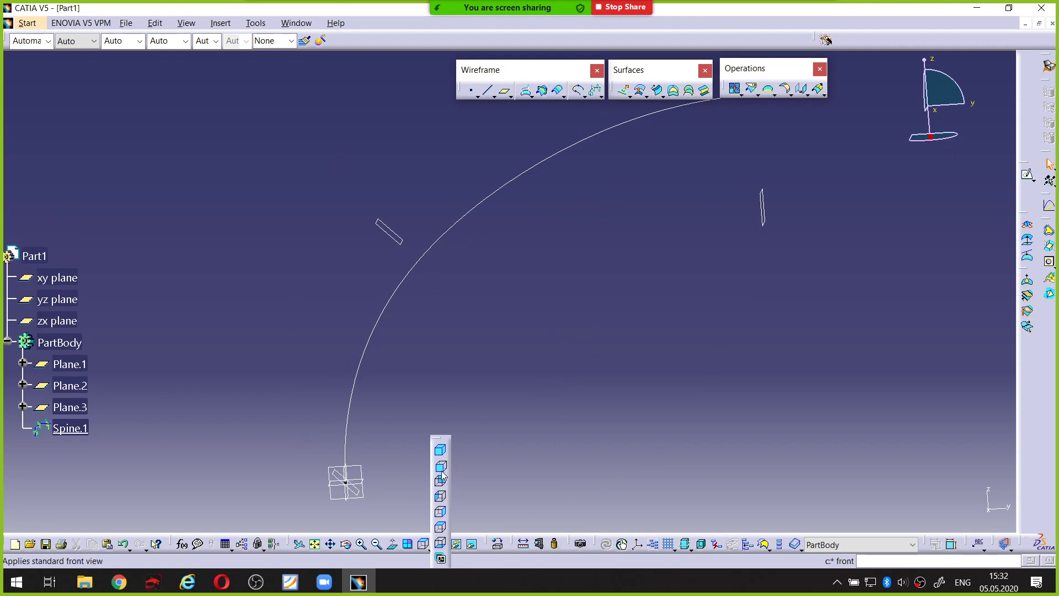
left_click(442, 467)
mouse_move(454, 439)
middle_mouse_down()
mouse_move(513, 314)
mouse_move(544, 315)
mouse_move(457, 381)
mouse_move(452, 343)
middle_mouse_up()
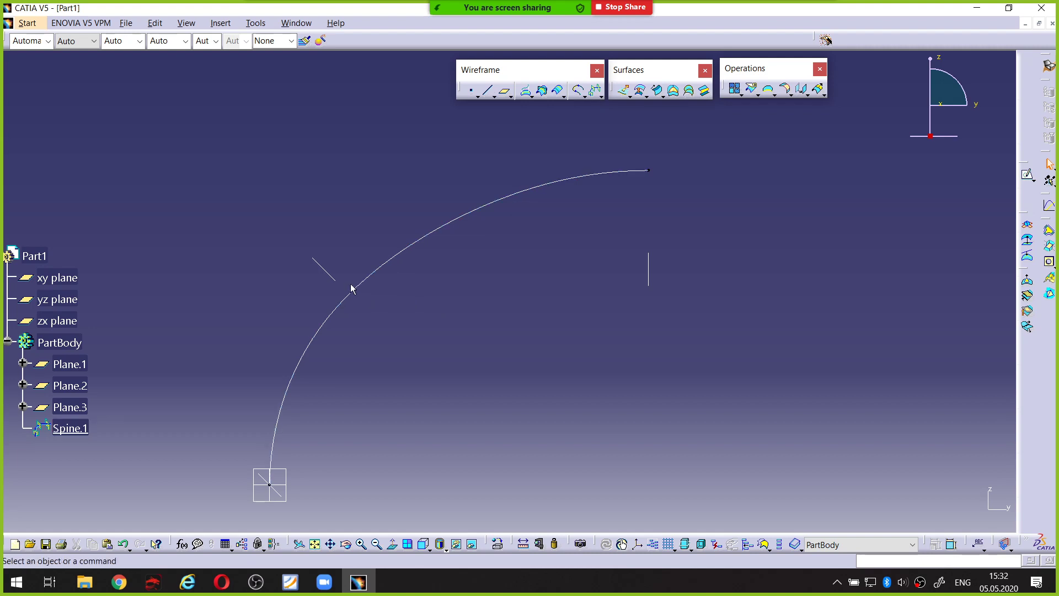
key("ctrl+alt+d")
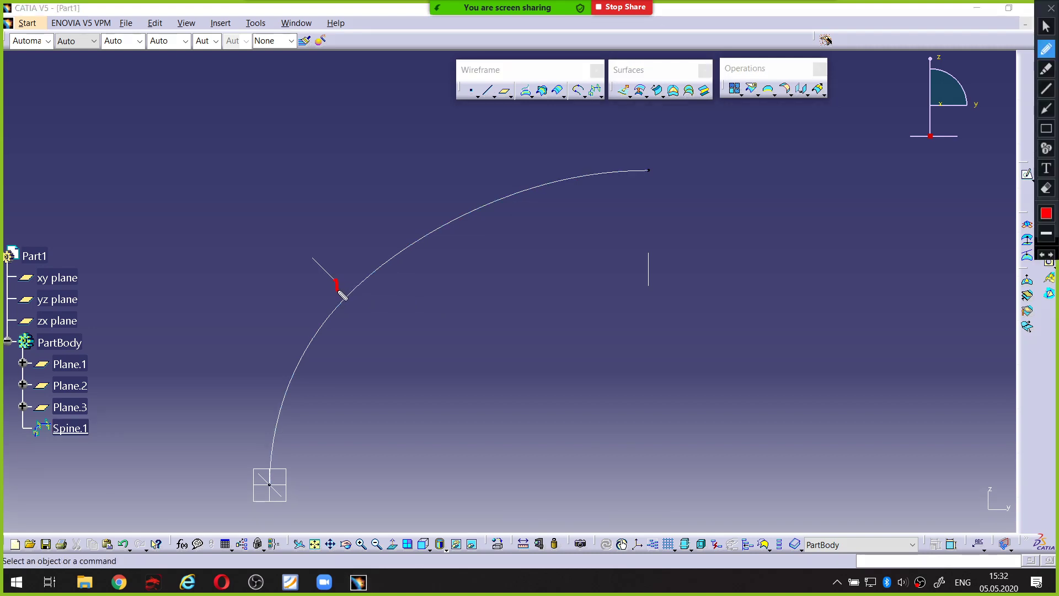
left_click_drag(288, 389, 304, 357)
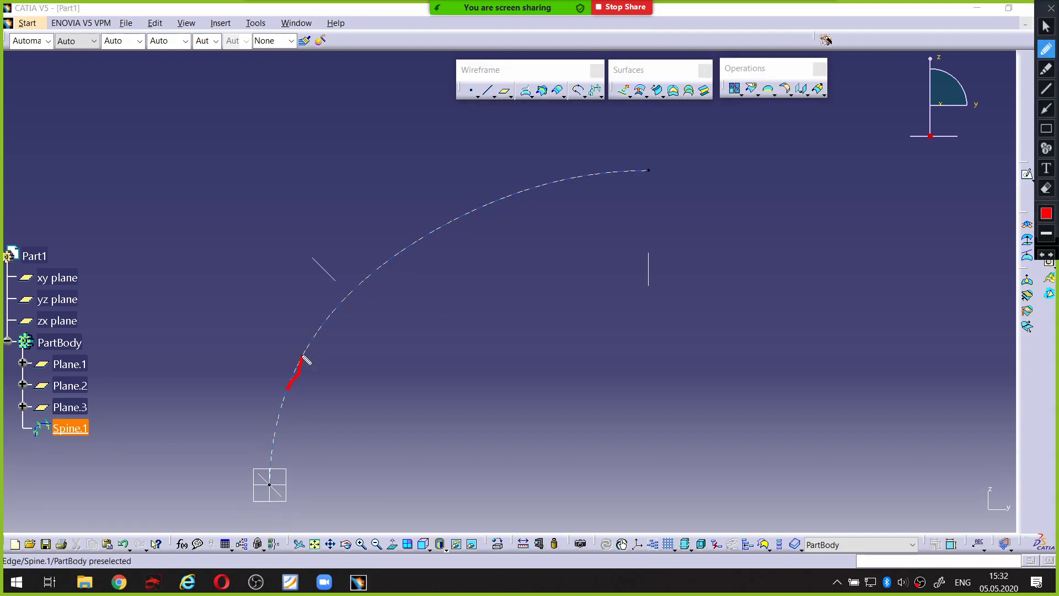
left_click_drag(385, 271, 459, 223)
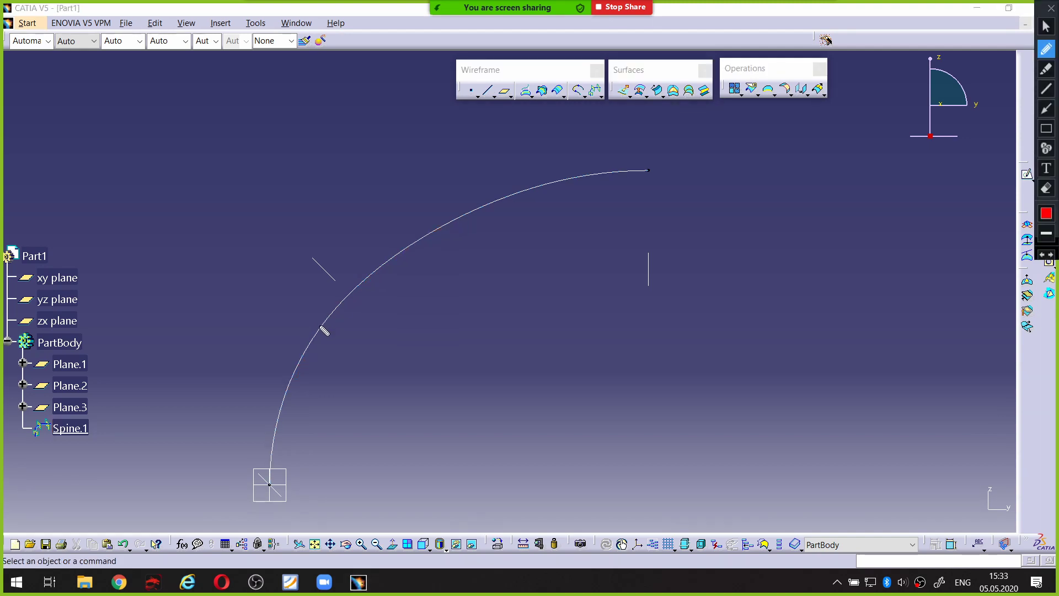
left_click_drag(319, 325, 374, 272)
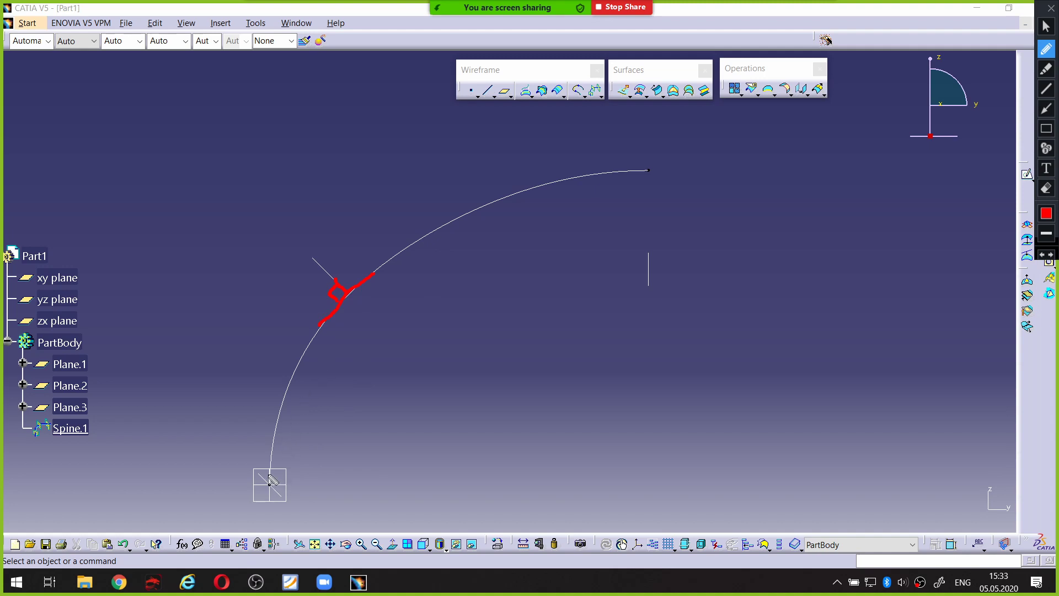
left_click_drag(268, 475, 280, 481)
mouse_move(648, 230)
left_mouse_down()
mouse_move(657, 117)
mouse_move(634, 165)
left_mouse_up()
key("Escape")
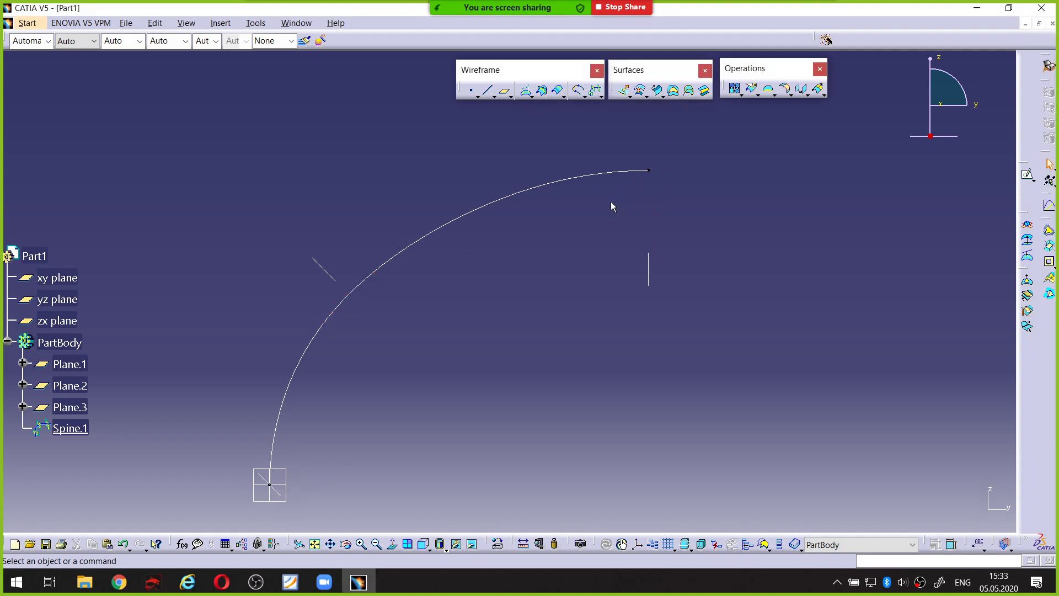
Delete the spine curve together with Plane.1, Plane.2 and Plane.3
middle_click_drag(505, 203, 469, 269)
mouse_move(489, 226)
middle_mouse_down()
mouse_move(534, 192)
mouse_move(497, 236)
middle_mouse_up()
left_click(600, 97)
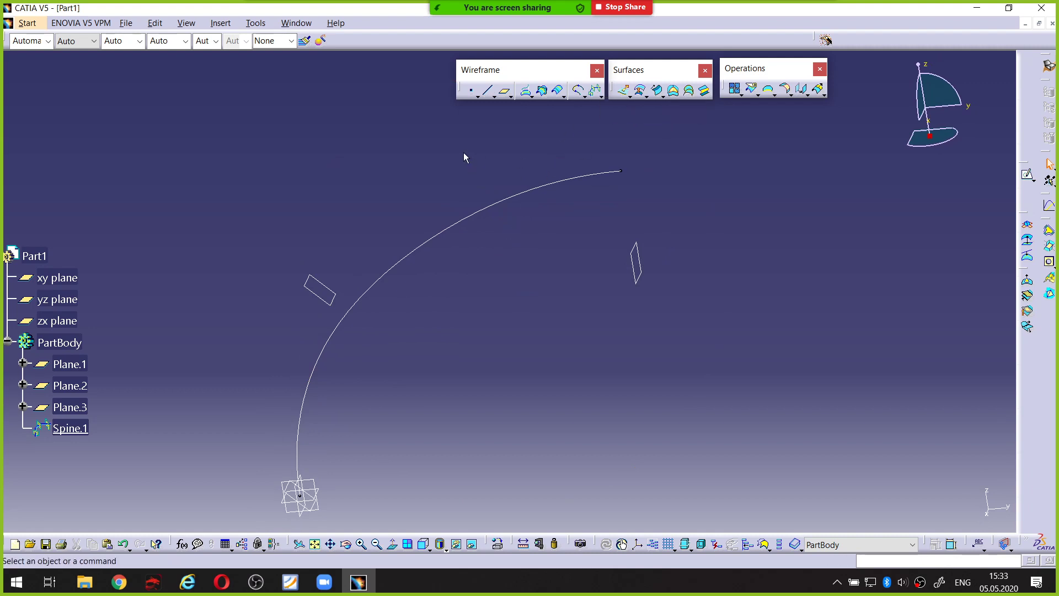
middle_click_drag(466, 156, 435, 188)
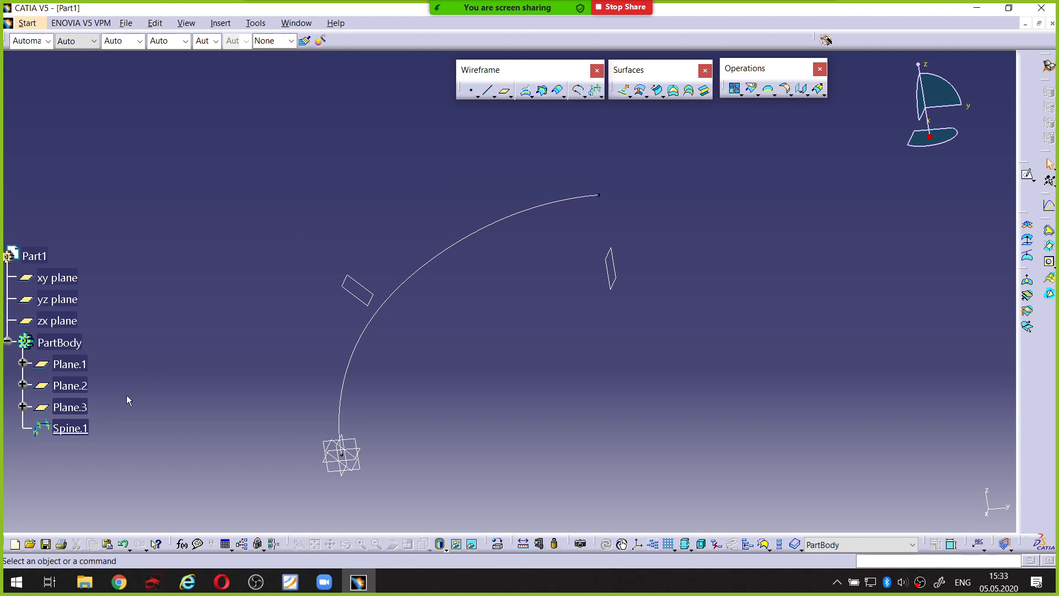
left_click(62, 428)
left_click(75, 370, "shift")
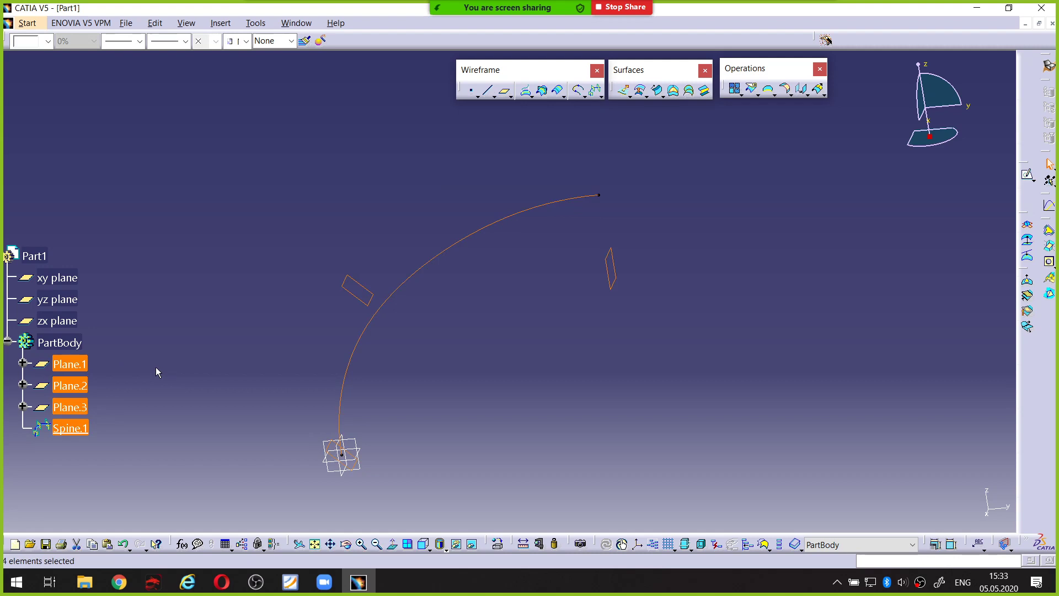
key("Delete")
key("Return")
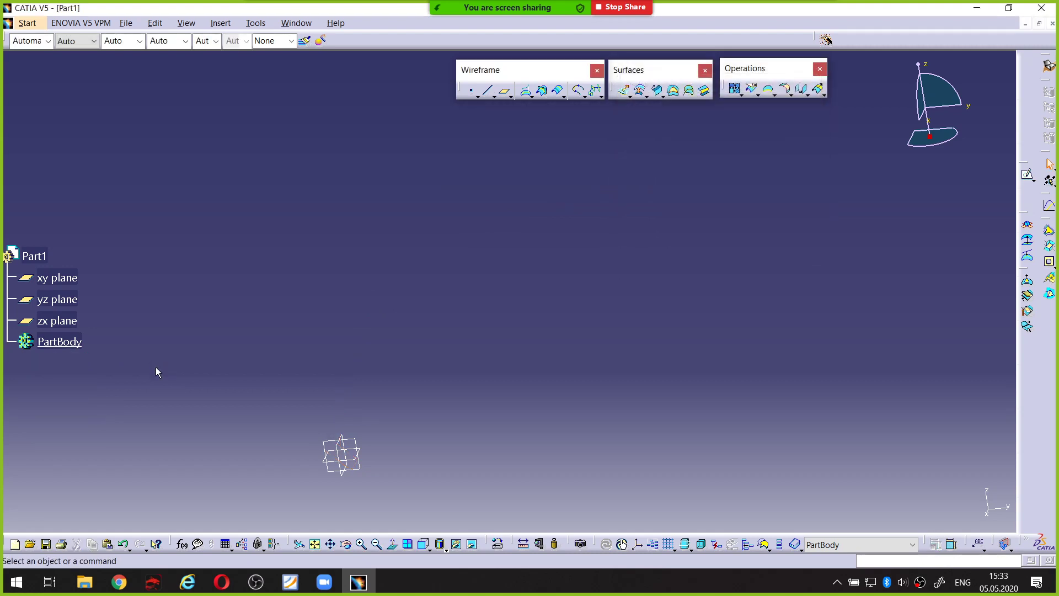
Switch to the Part Design workbench and open a new sketch on the yz plane
left_click(600, 97)
left_click(29, 23)
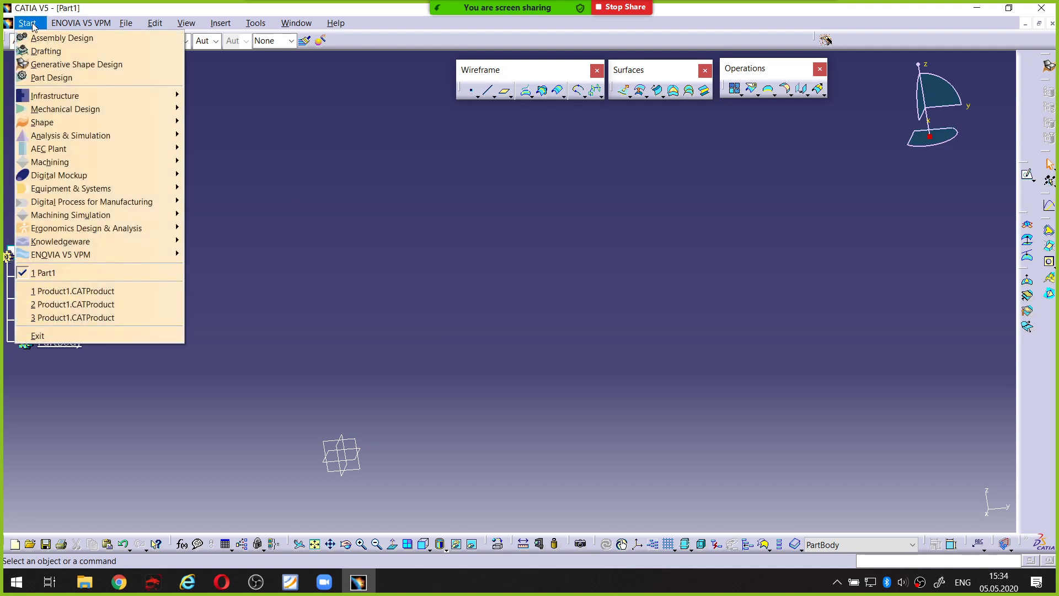
left_click(56, 78)
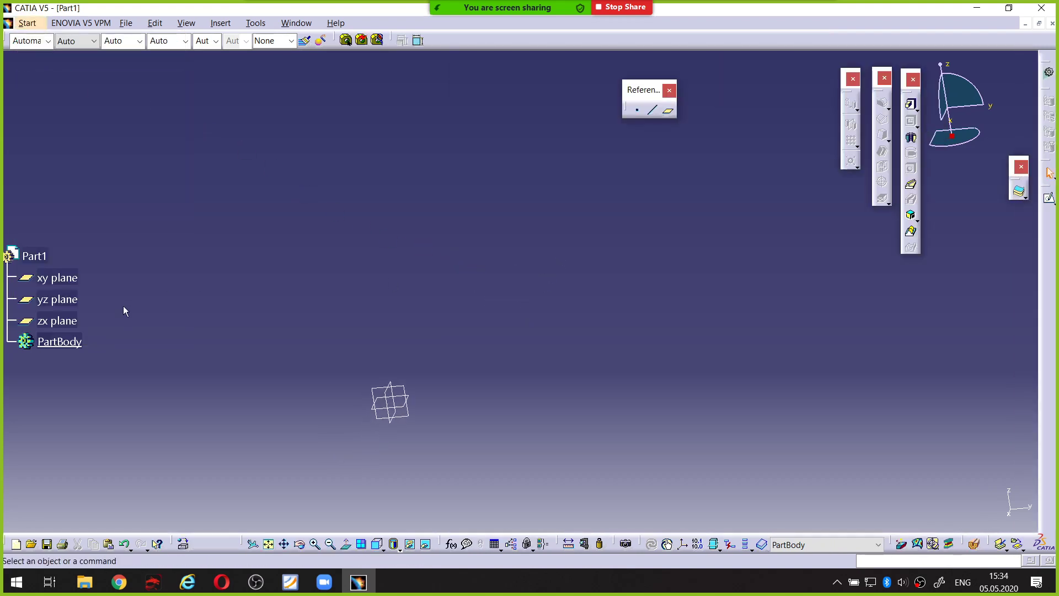
left_click(71, 300)
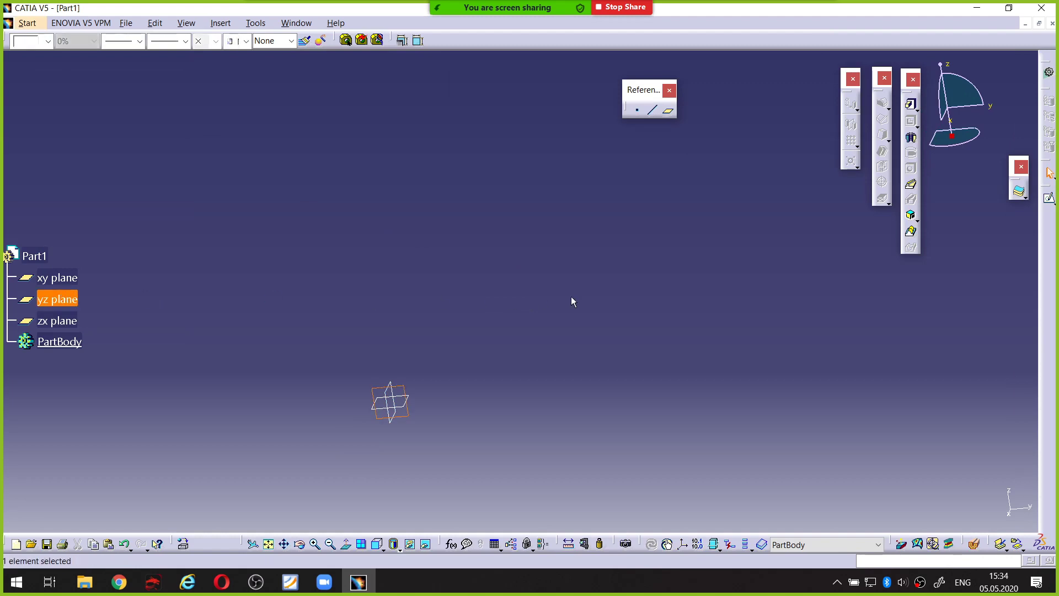
left_click(649, 311)
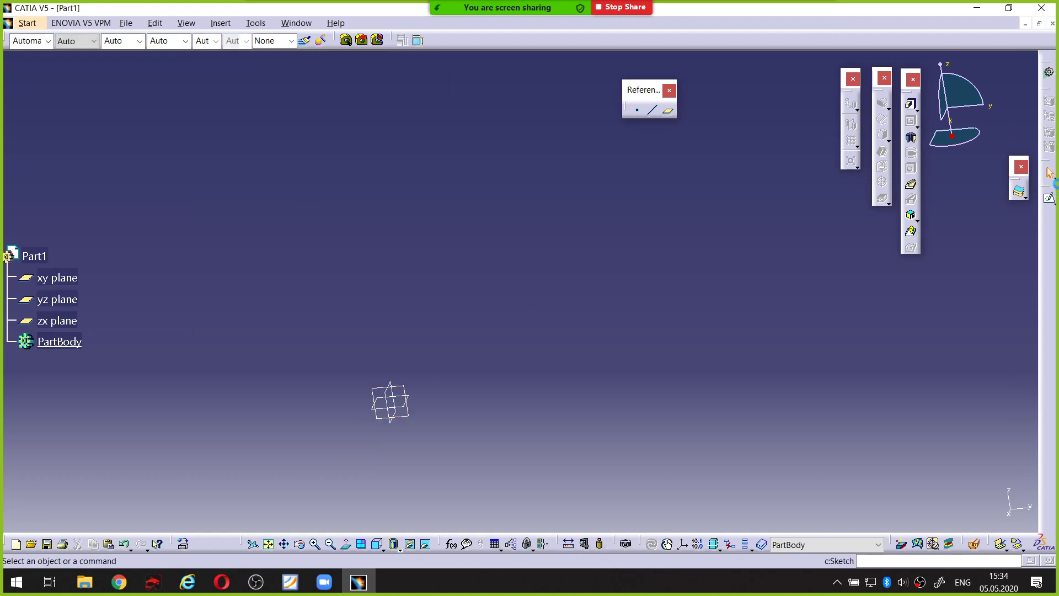
left_click(1050, 203)
left_click(385, 396)
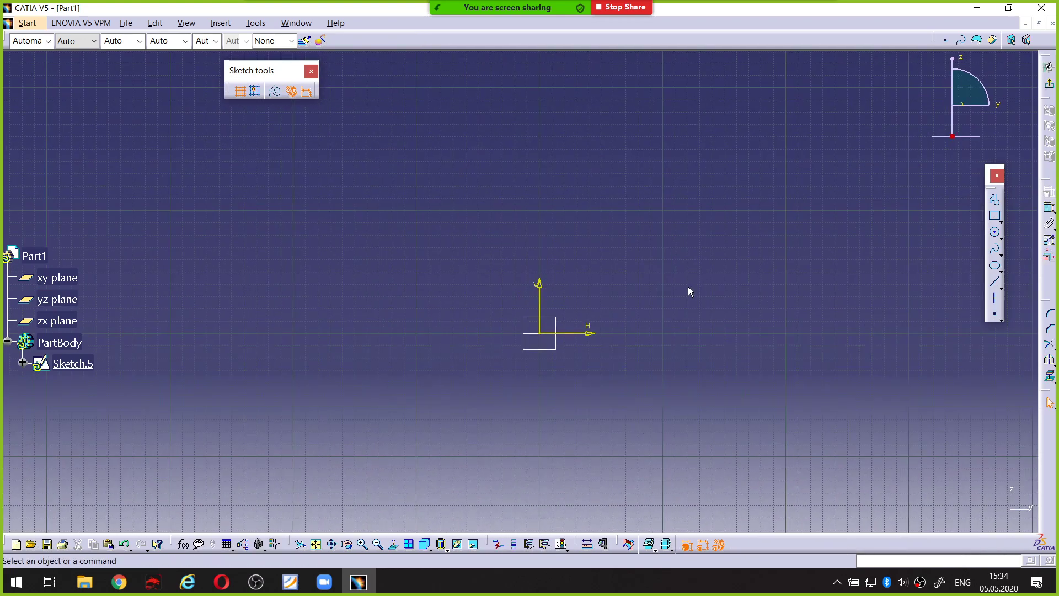
Sketch a wavy five-point spline above the origin, running from about H -229 mm to about H 339 mm
left_click(994, 253)
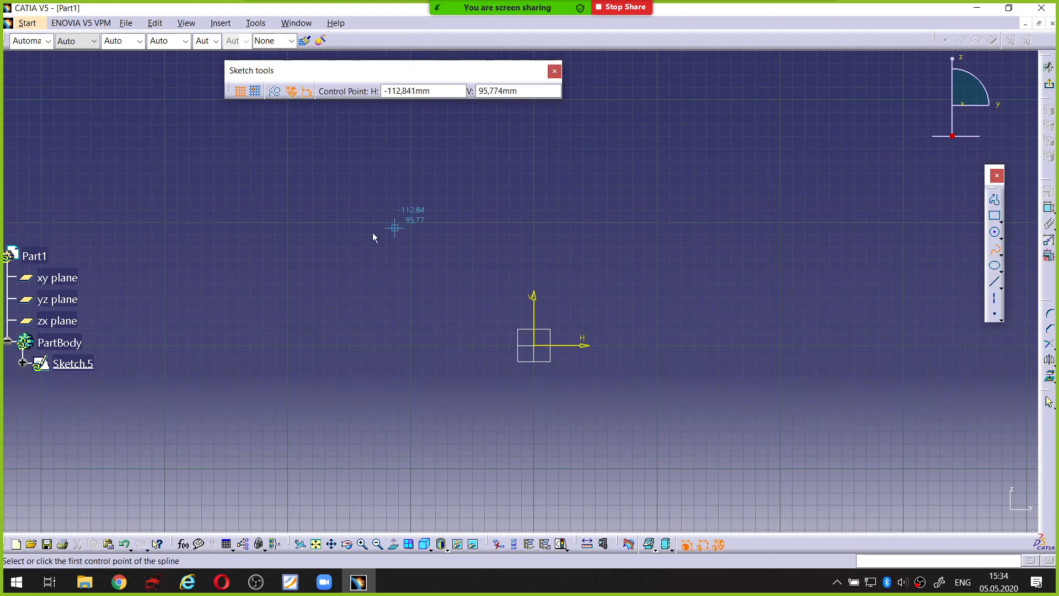
left_click(252, 285)
left_click(397, 217)
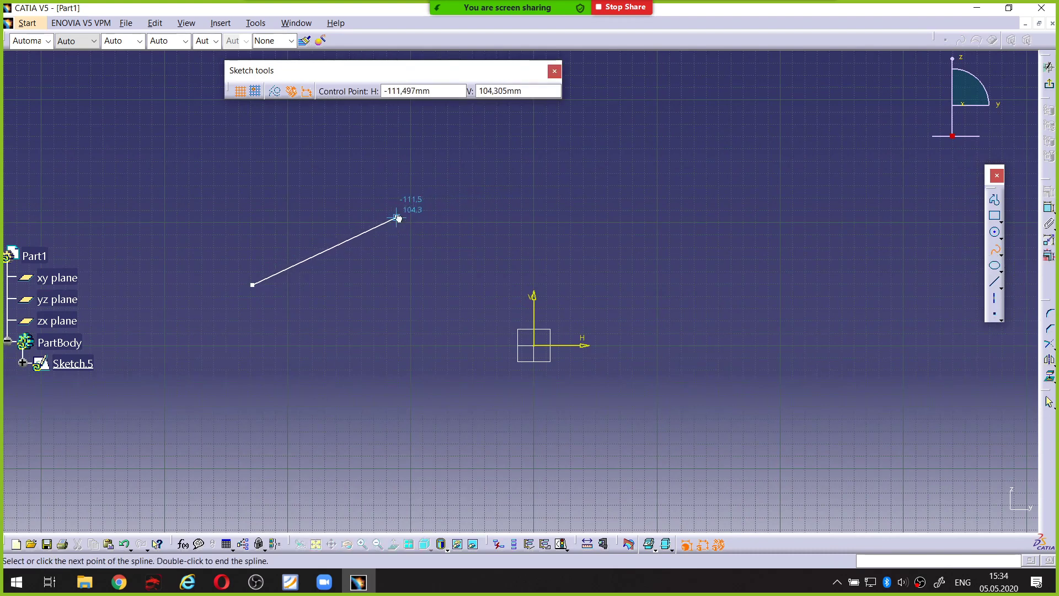
left_click(597, 271)
left_click(871, 241)
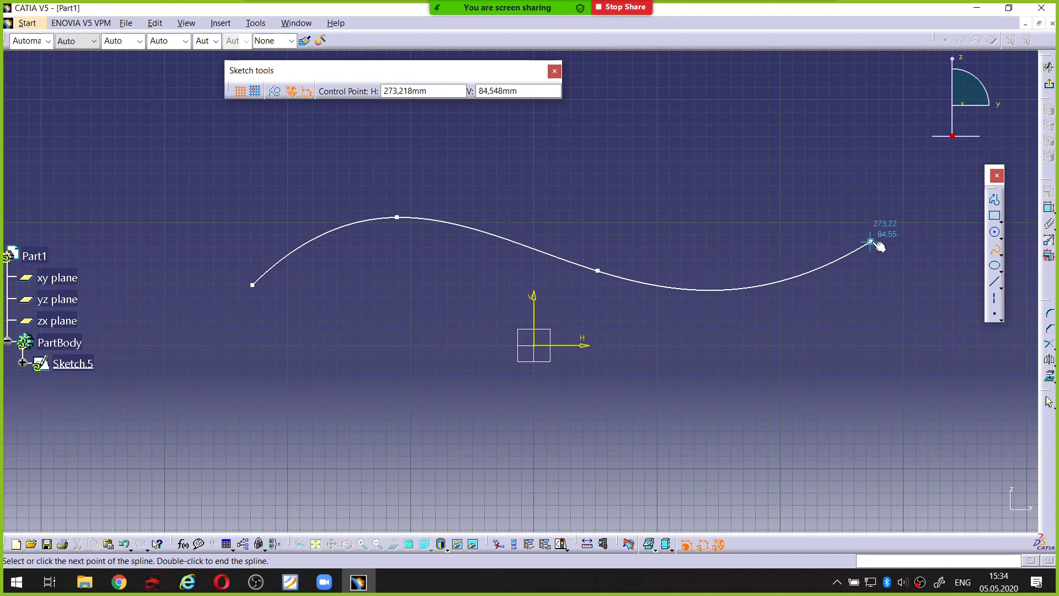
double_click(950, 278)
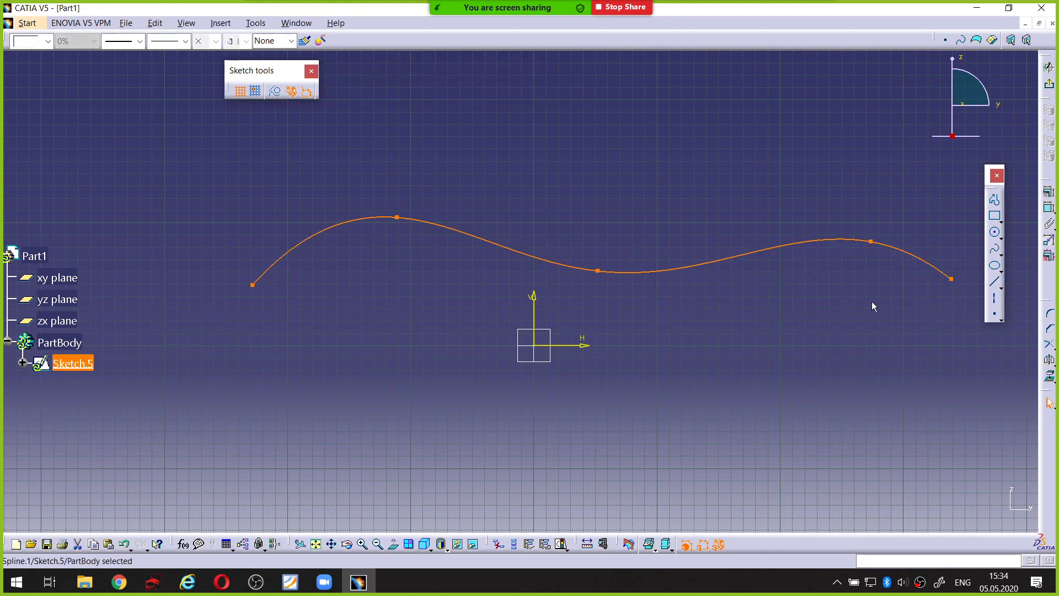
mouse_move(872, 306)
middle_mouse_down()
mouse_move(813, 243)
mouse_move(759, 270)
mouse_move(760, 249)
middle_mouse_up()
left_click(786, 276)
Close the spline into a profile with two vertical lines and a horizontal base at about V -28 mm, and exit the sketch
left_click(995, 199)
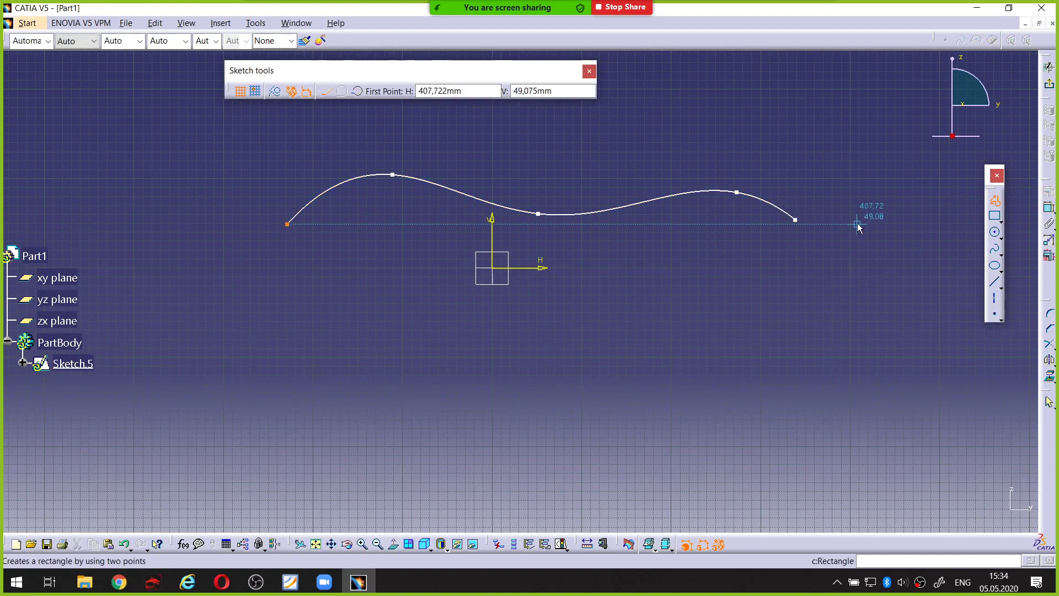
left_click(795, 220)
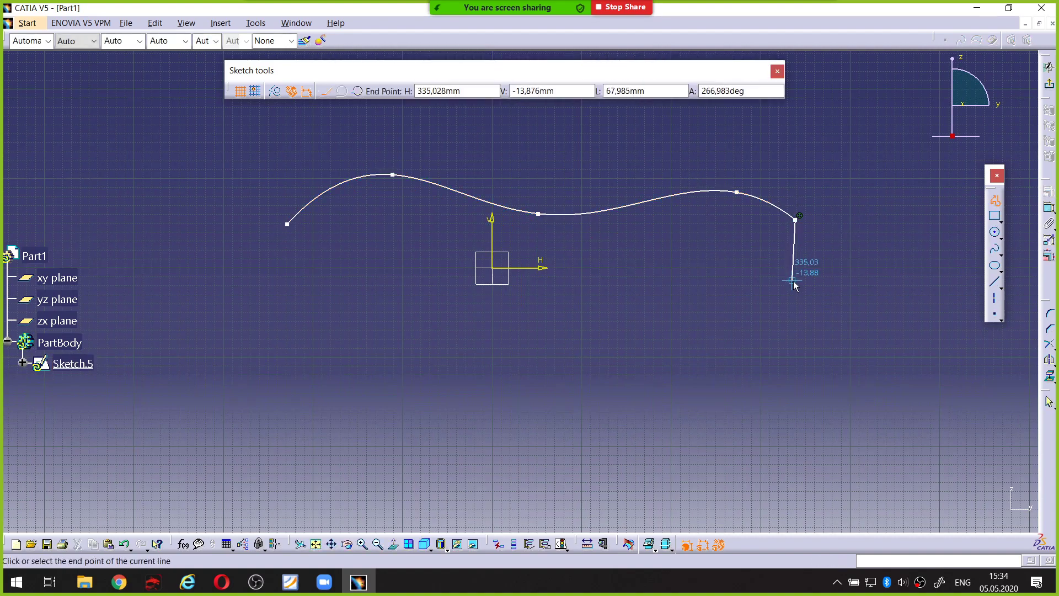
left_click(795, 293)
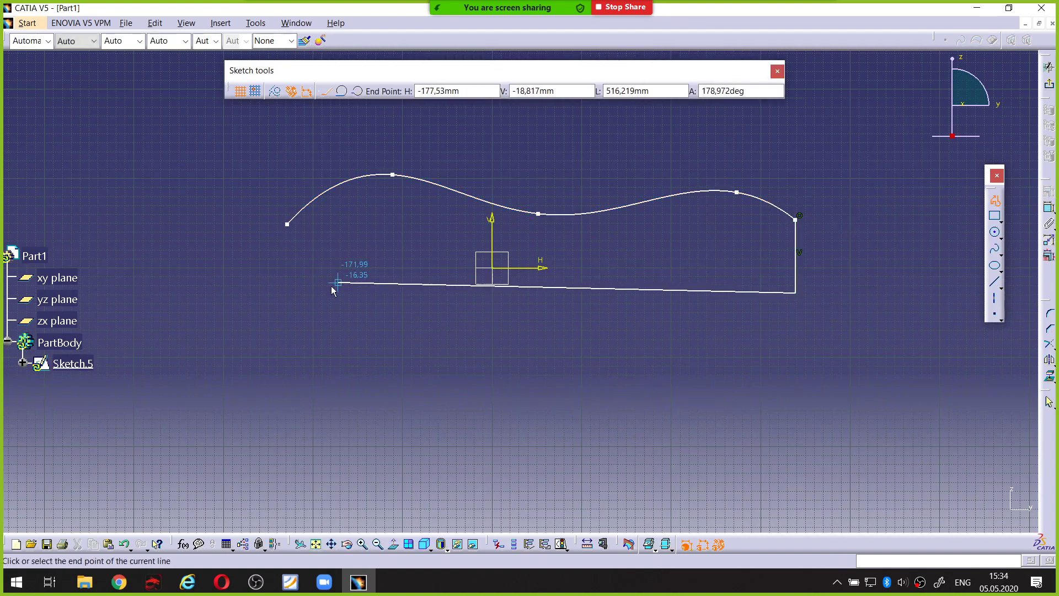
left_click(287, 292)
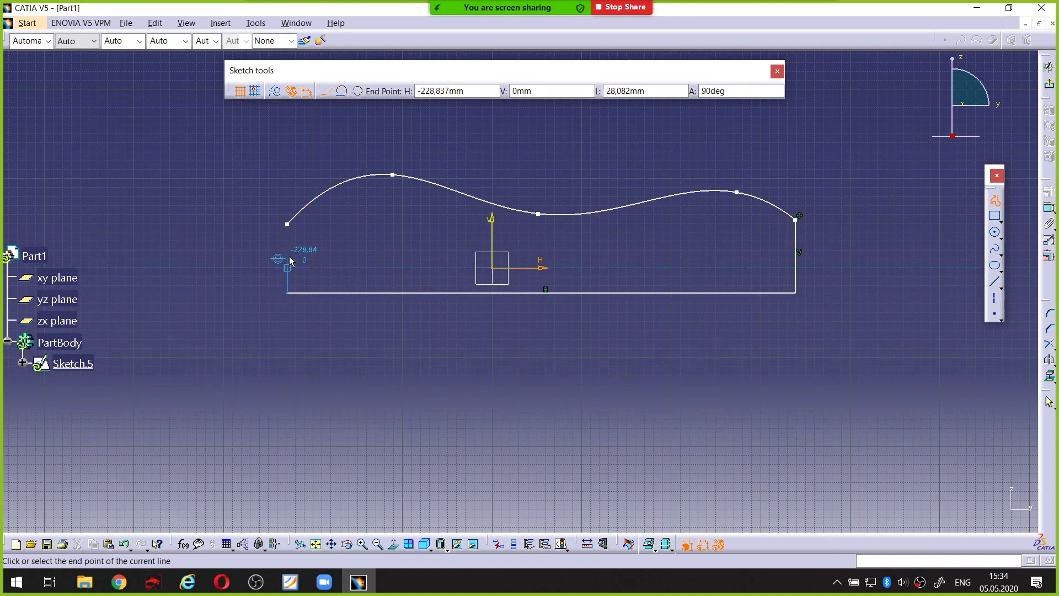
double_click(287, 223)
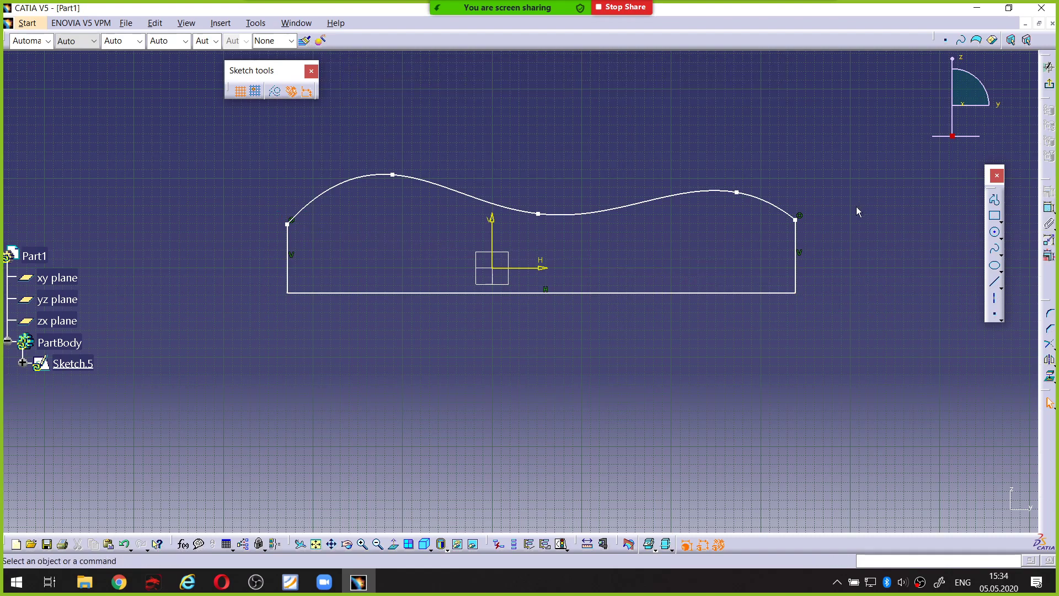
left_click_drag(222, 136, 854, 360)
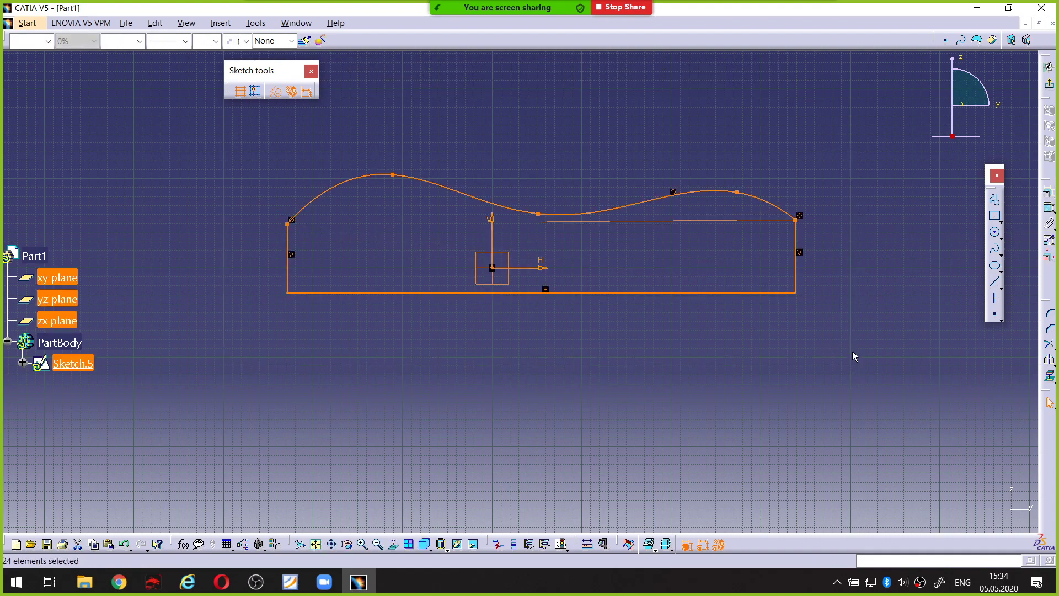
left_click(861, 304)
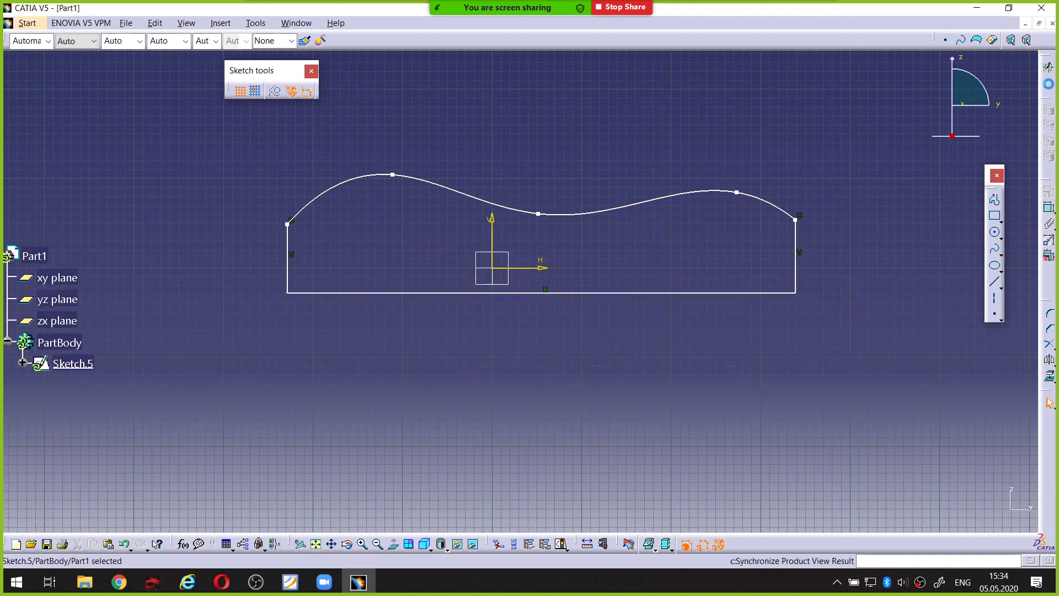
left_click(1049, 84)
mouse_move(555, 196)
middle_mouse_down()
mouse_move(596, 279)
mouse_move(538, 306)
mouse_move(644, 353)
middle_mouse_up()
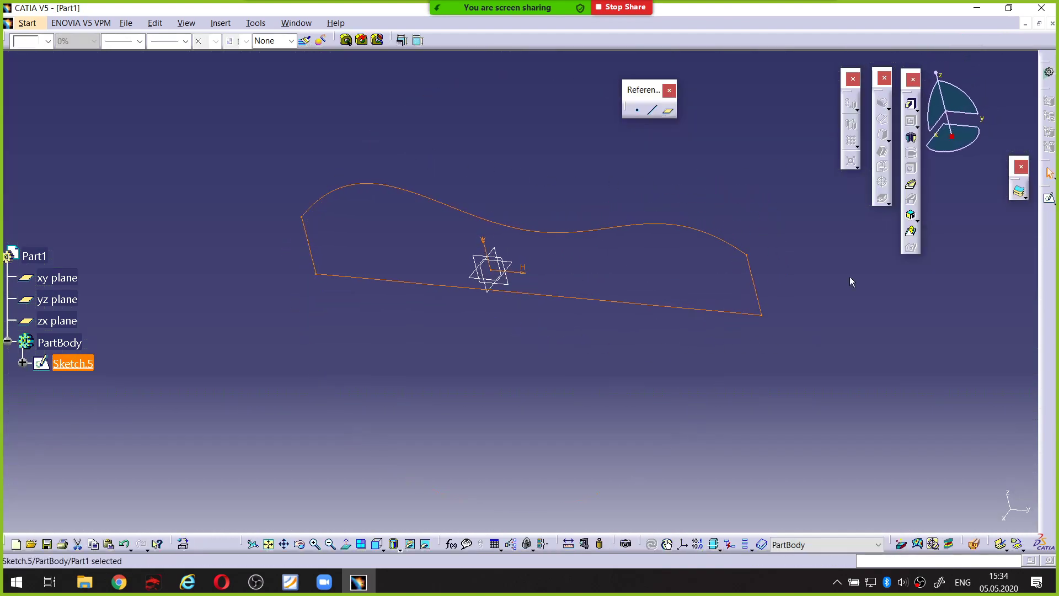
Pad the wavy profile with a length of 150 mm and mirrored extent
left_click(910, 104)
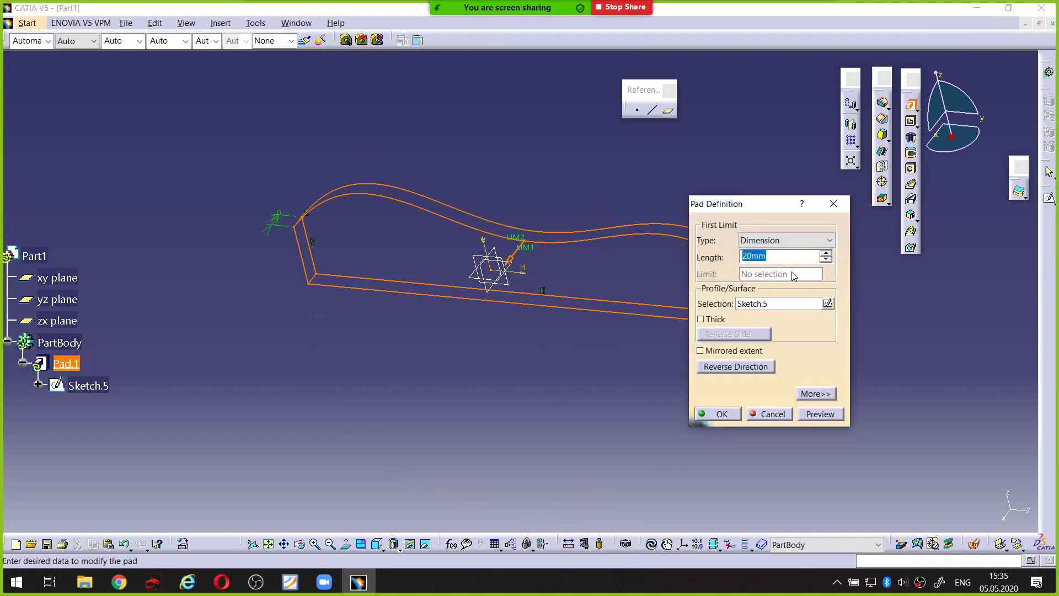
type("650")
left_click(742, 351)
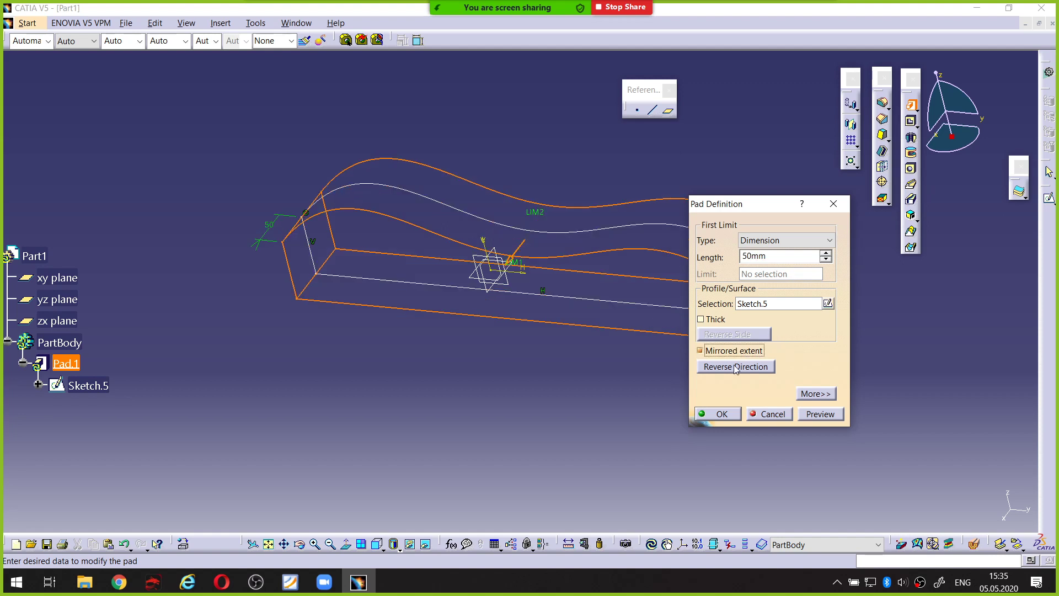
left_click_drag(793, 257, 685, 259)
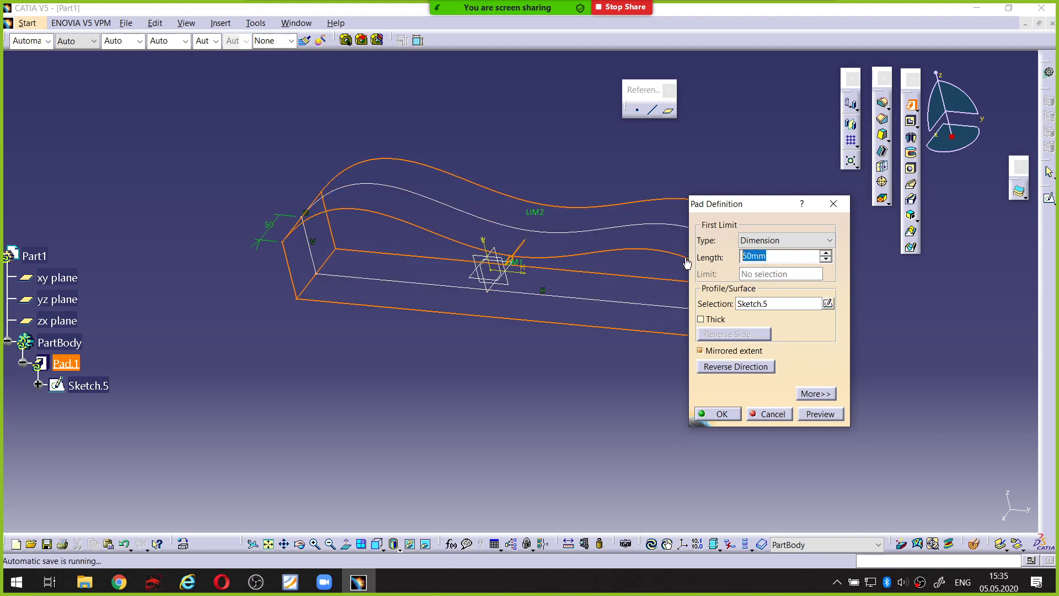
type("150")
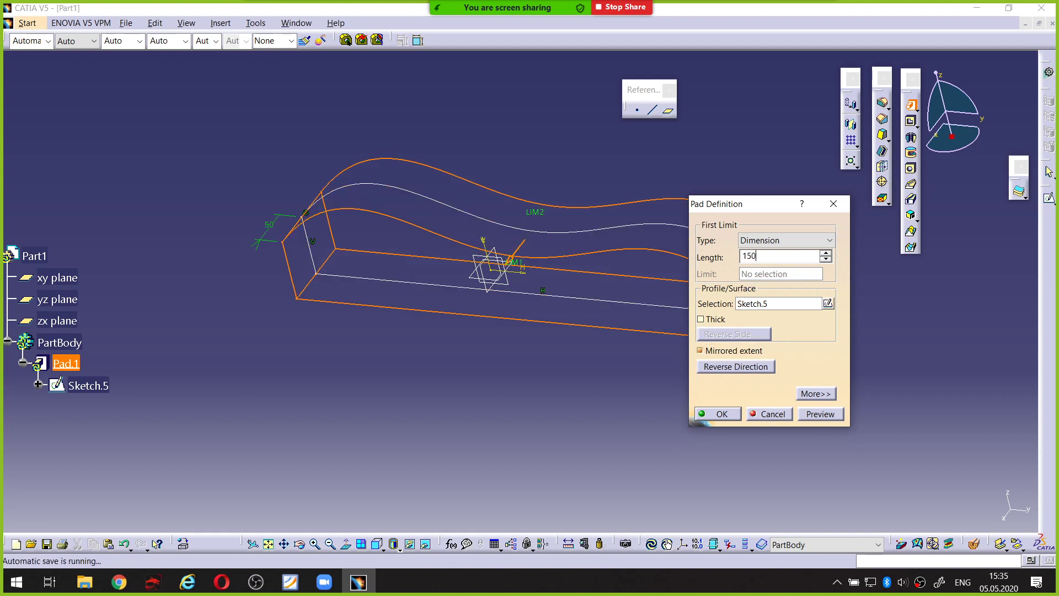
left_click(820, 415)
left_click(714, 413)
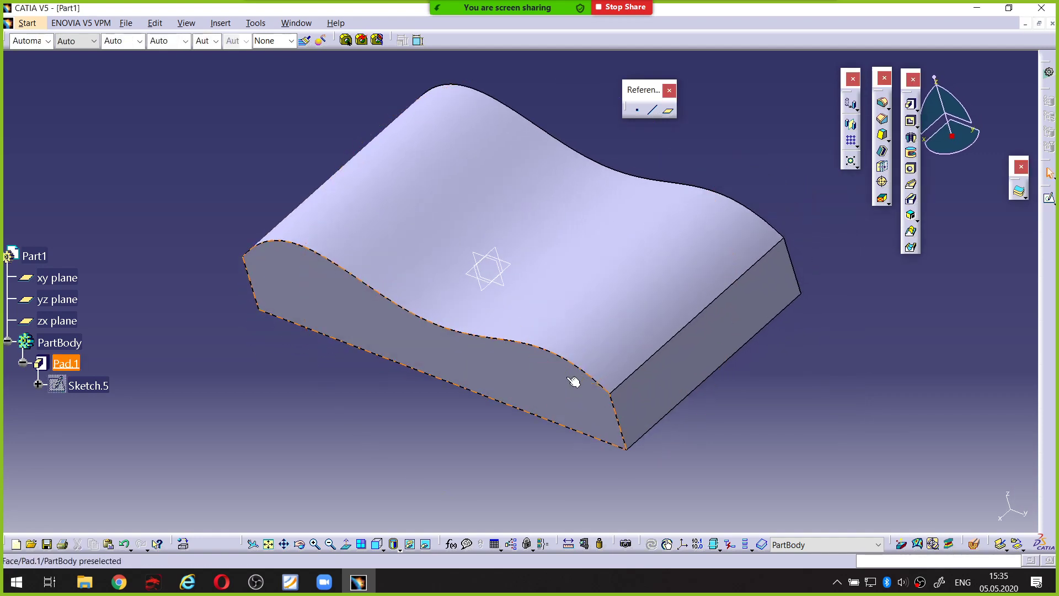
middle_click_drag(573, 382, 436, 413)
Switch to the Generative Shape Design workbench and start a contour curve
left_click(27, 23)
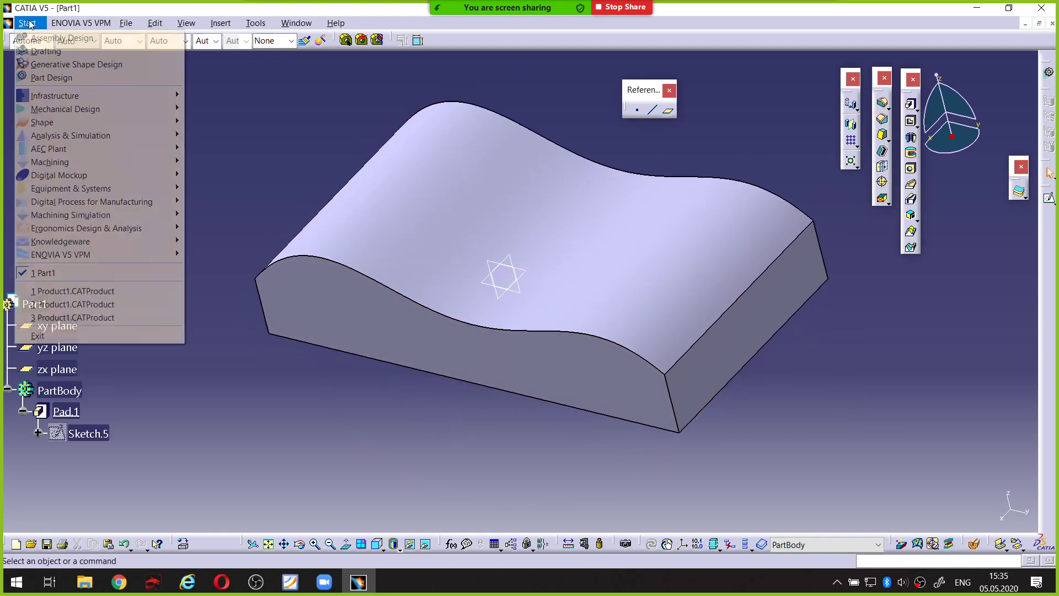
left_click(61, 66)
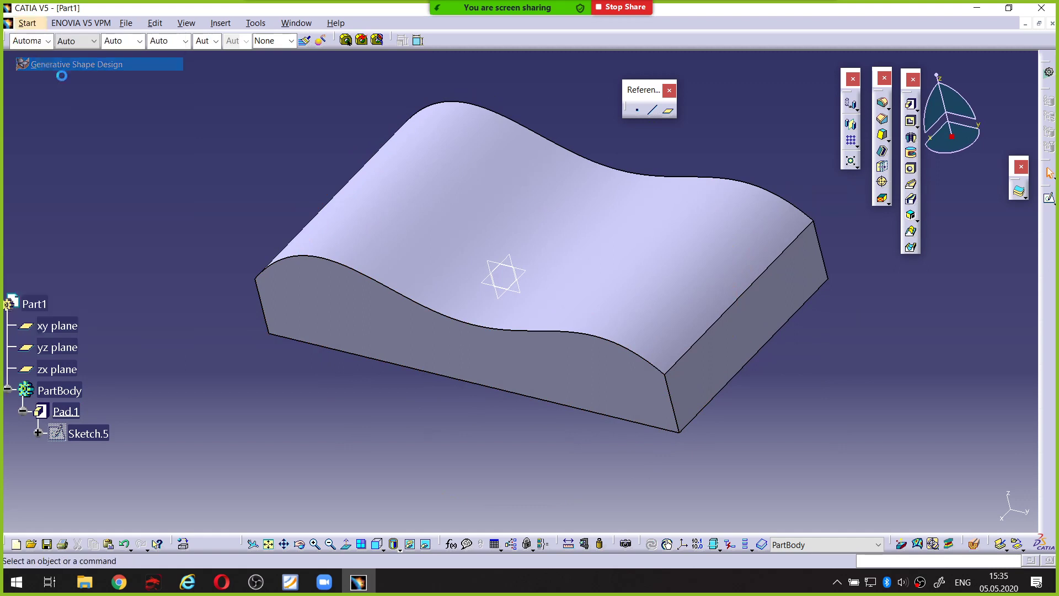
middle_click_drag(409, 262, 408, 302)
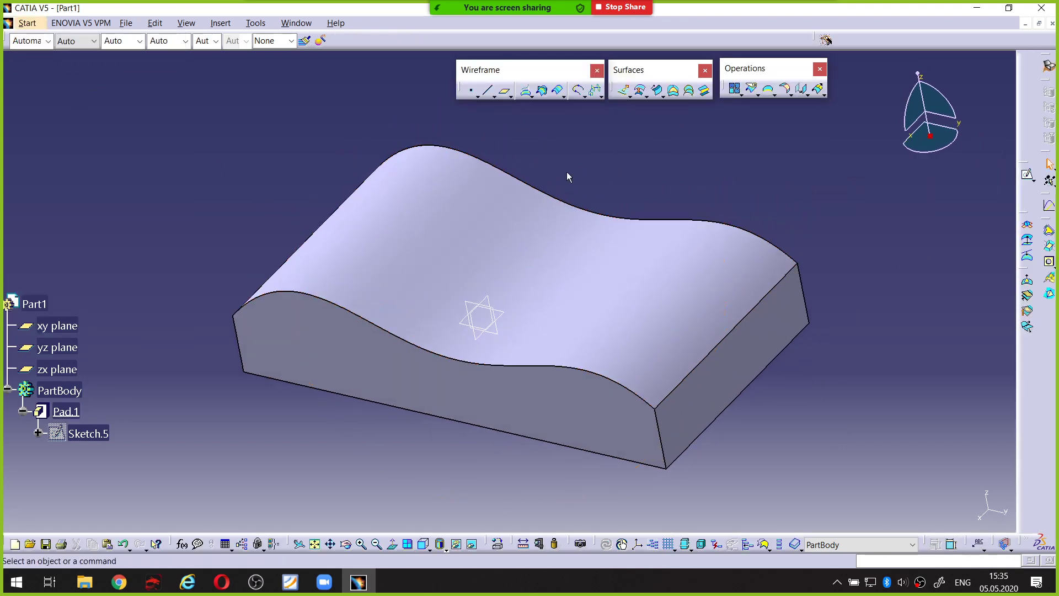
left_click(600, 97)
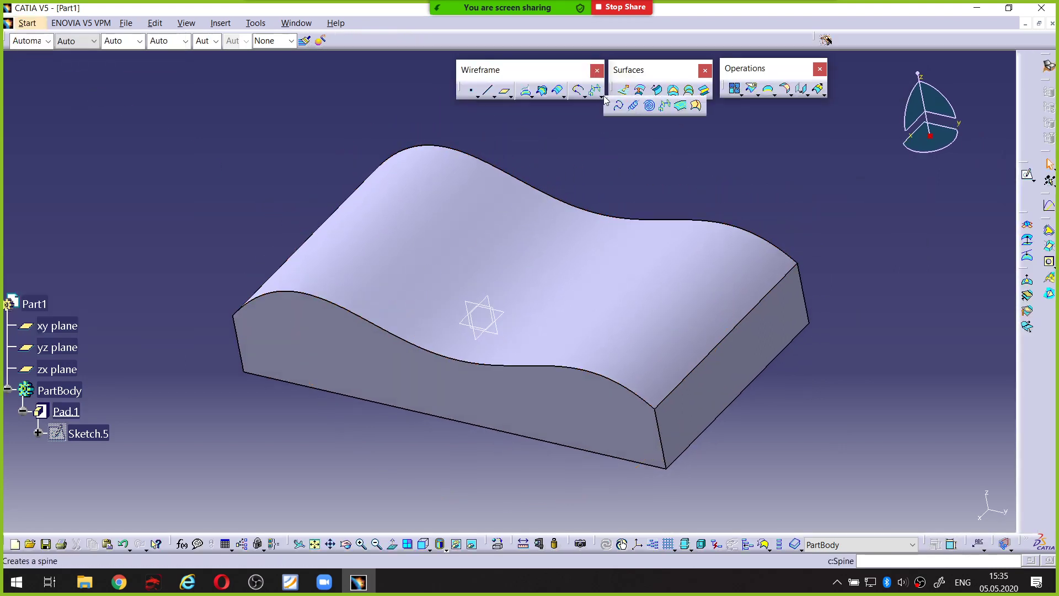
left_click(681, 107)
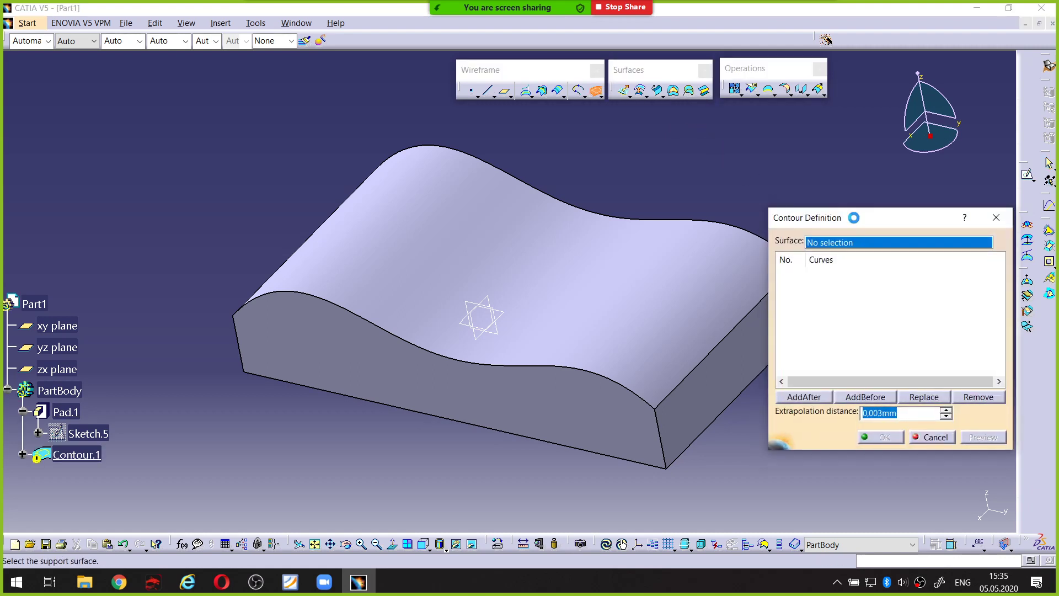
Briefly mark the contour's Surface field on screen, and set the pad's wavy top face as the support surface
left_click_drag(854, 217, 858, 209)
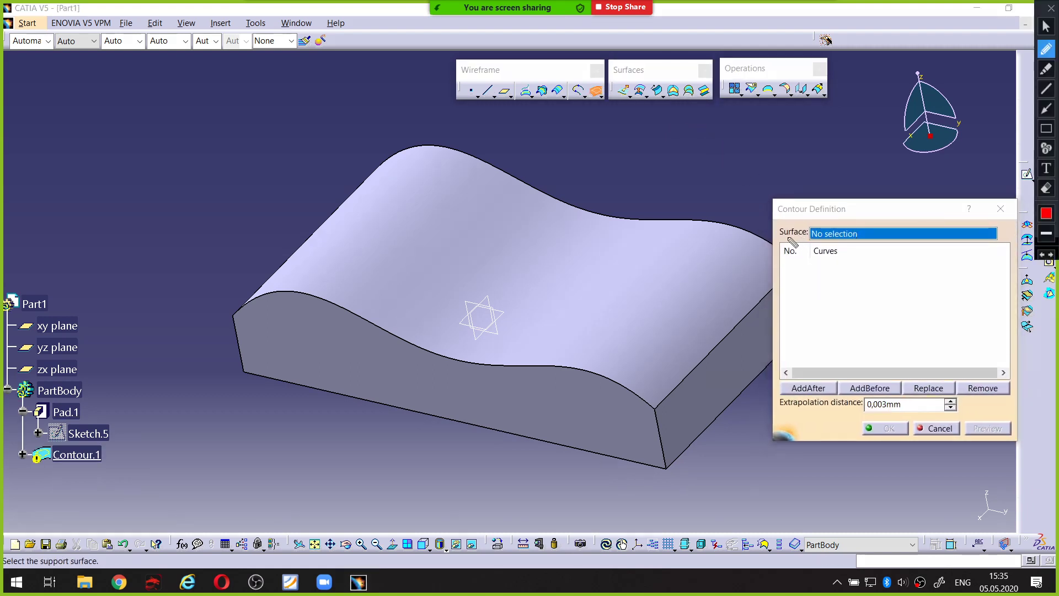
left_click_drag(787, 238, 836, 238)
key("Escape")
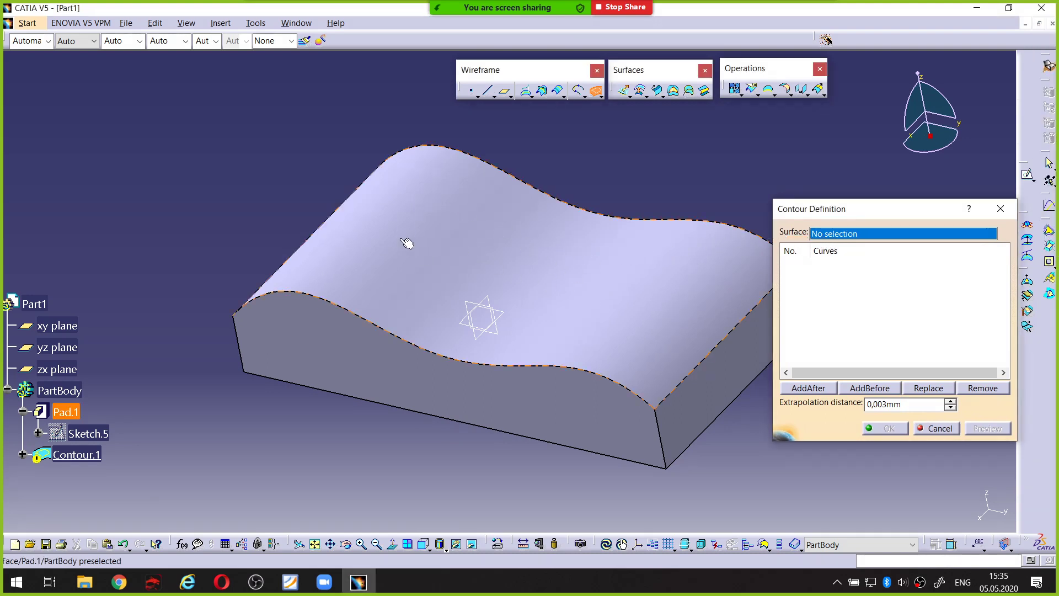
left_click(527, 270)
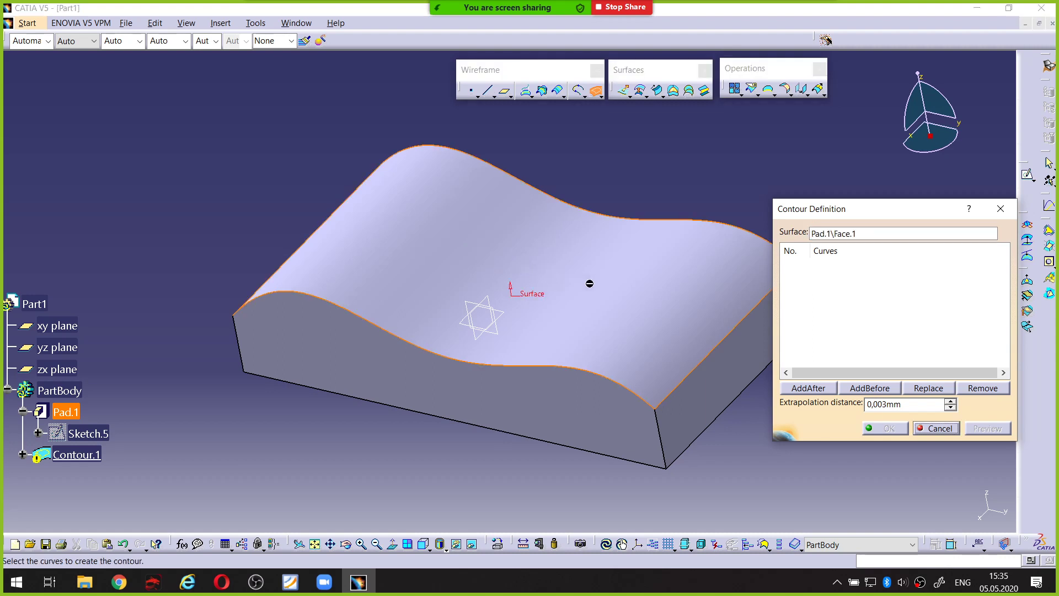
left_click(805, 266)
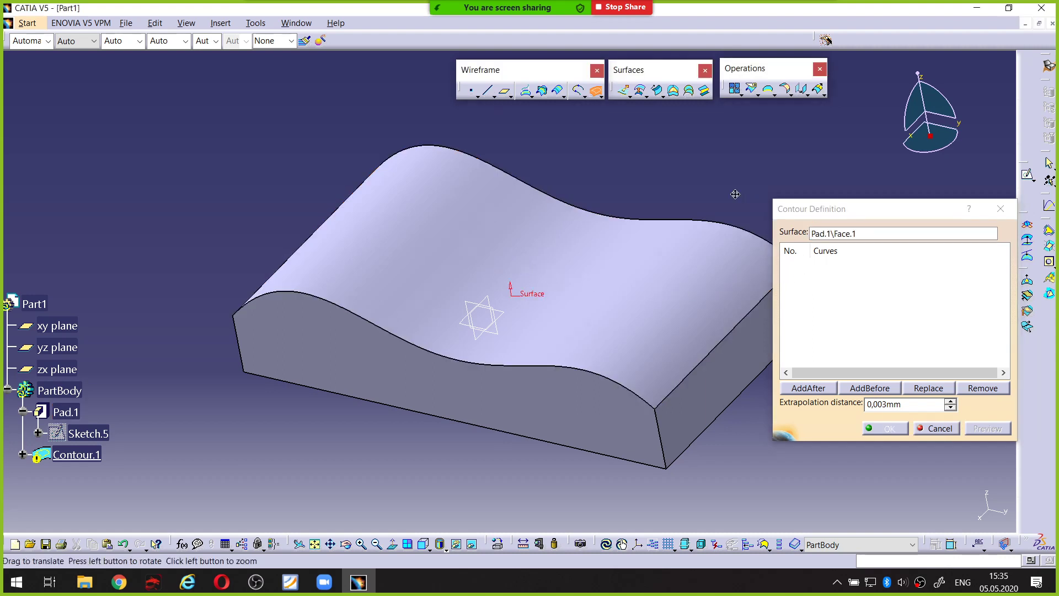
Draw a temporary on-screen mark across the pad's wavy top face and clear it
middle_click_drag(756, 204, 665, 215)
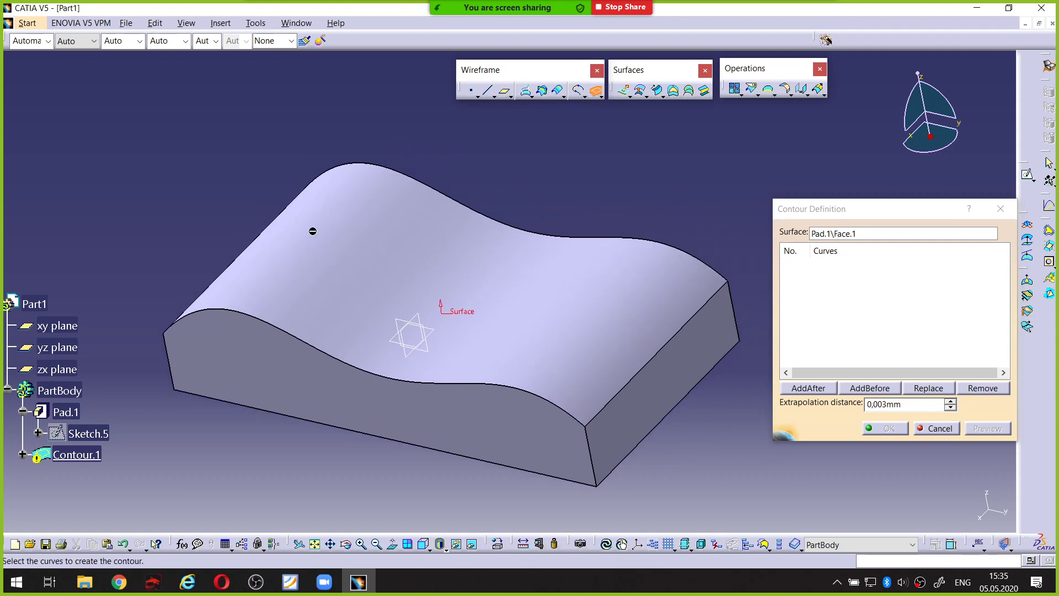
mouse_move(309, 236)
left_mouse_down()
mouse_move(528, 296)
mouse_move(589, 336)
left_mouse_up()
key("Escape")
Add the four boundary edges of the pad's wavy top face to the contour and create it
left_click(806, 280)
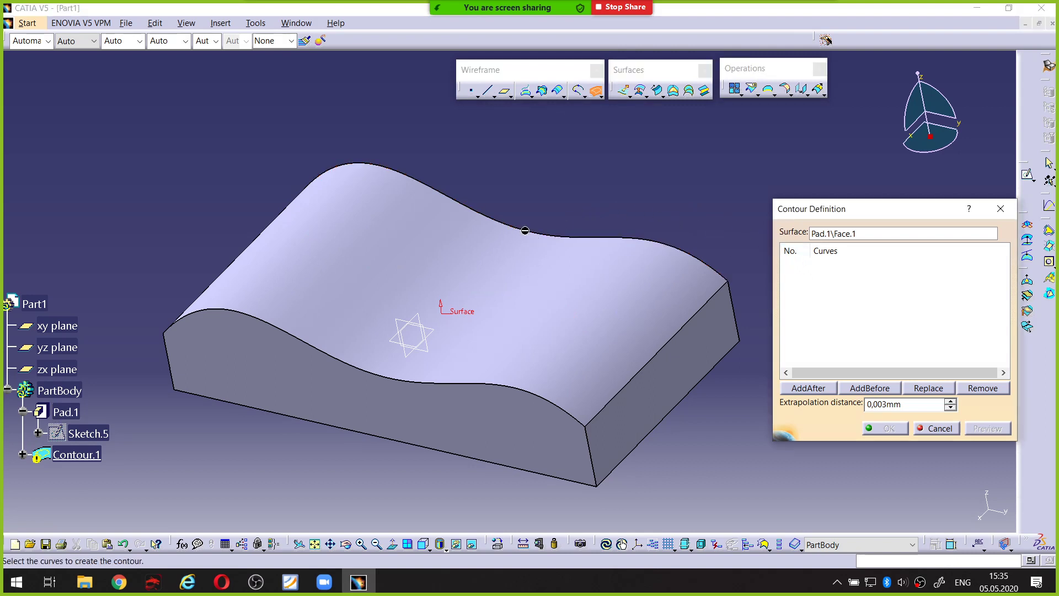
left_click(533, 232)
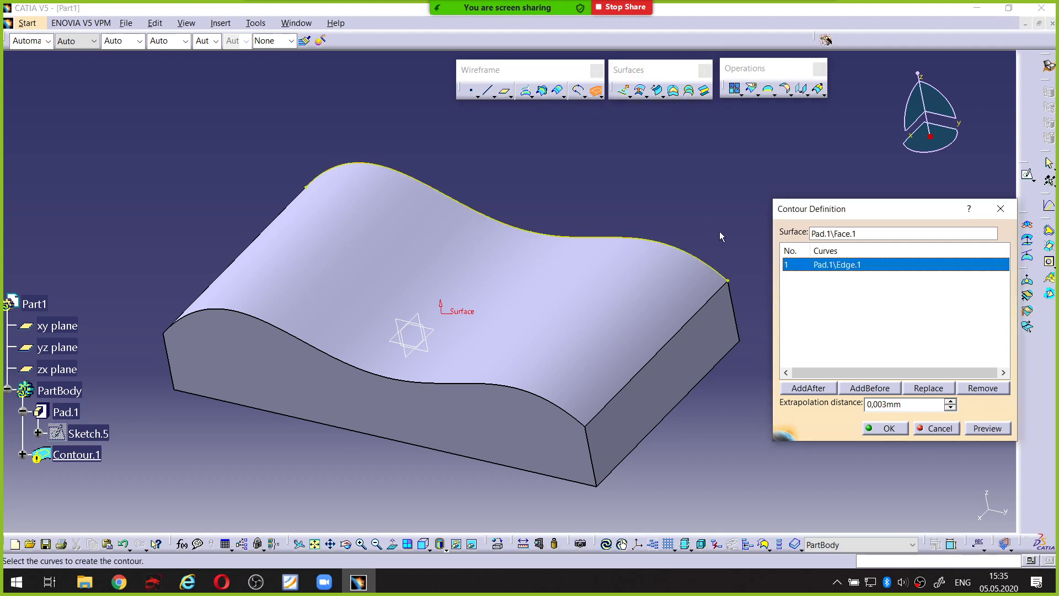
left_click(721, 291)
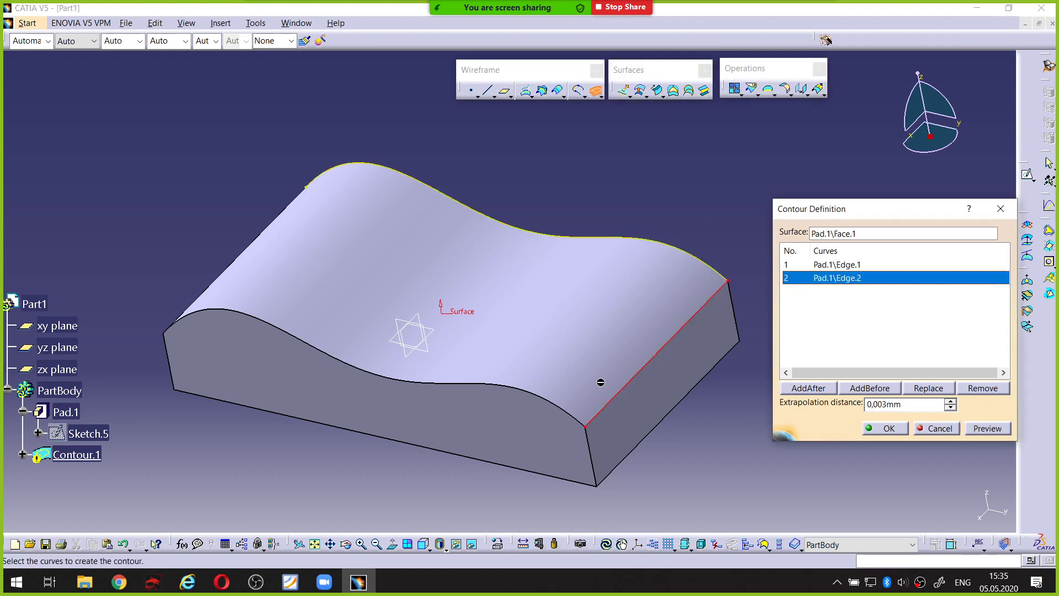
left_click(498, 389)
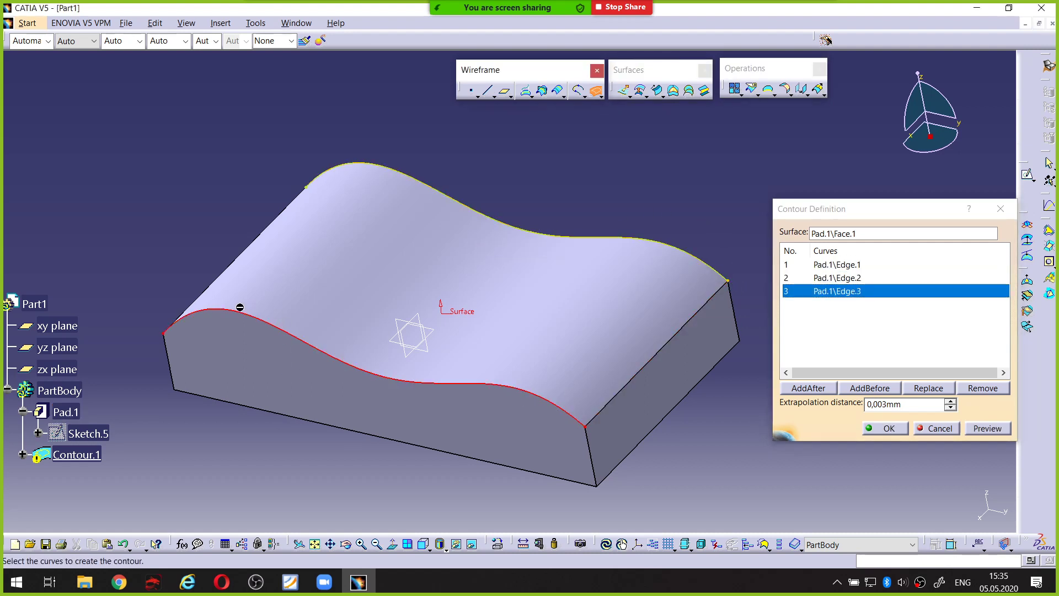
middle_click_drag(237, 307, 259, 322)
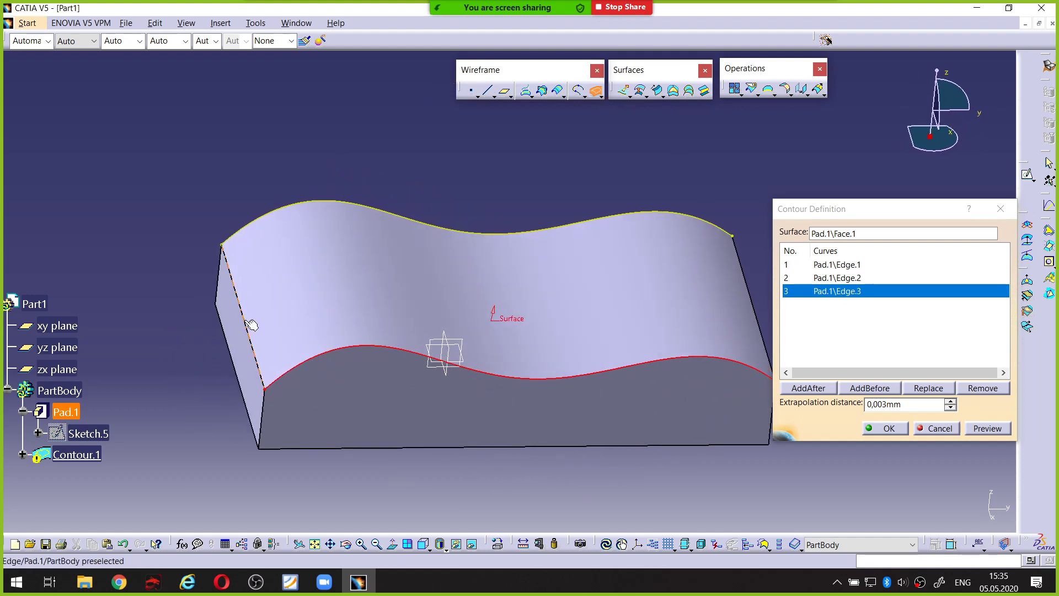
left_click(241, 318)
middle_click_drag(378, 310, 433, 343)
left_click(880, 428)
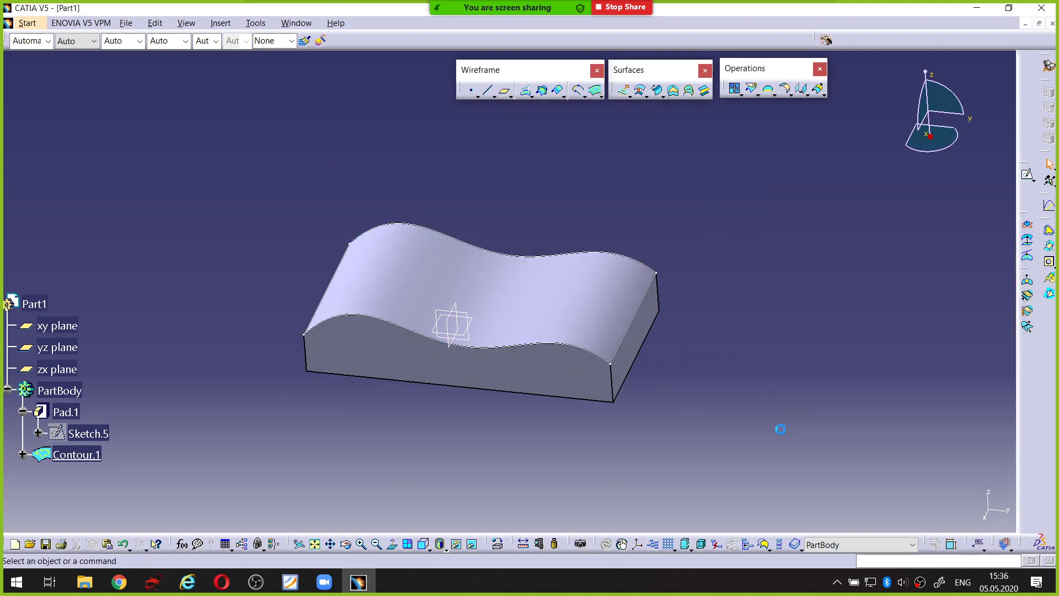
Check the contour's edges around the pad's top face and delete the contour from the part body
middle_click_drag(682, 434, 679, 410)
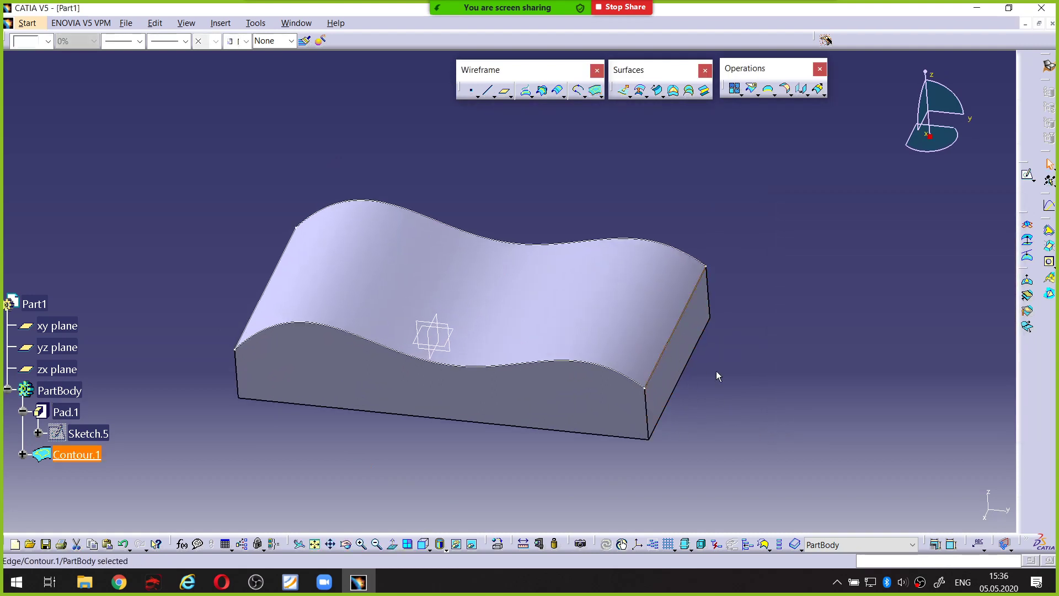
middle_click_drag(729, 375, 739, 326)
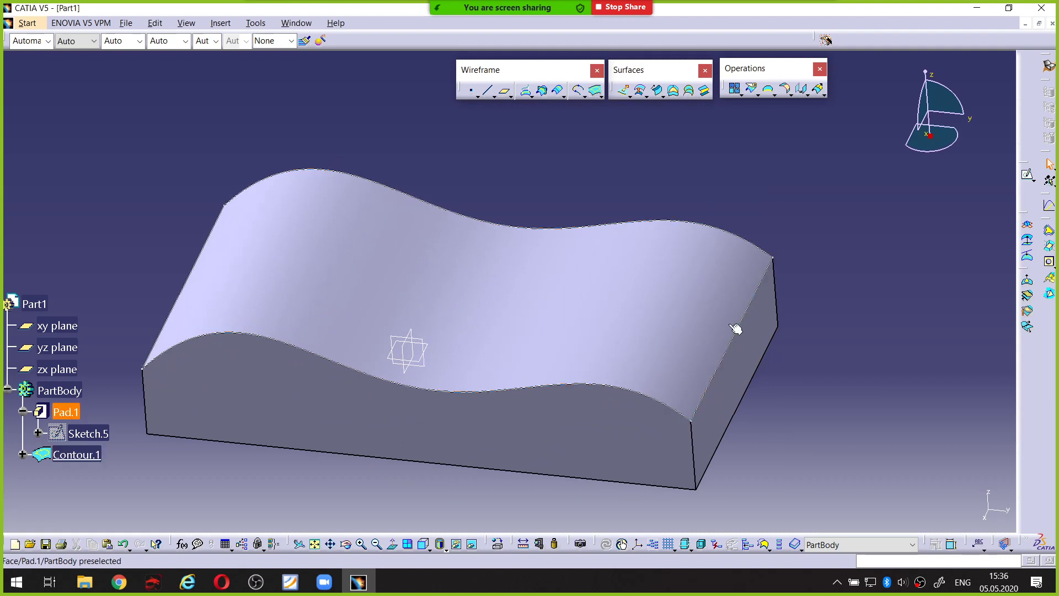
left_click(753, 251)
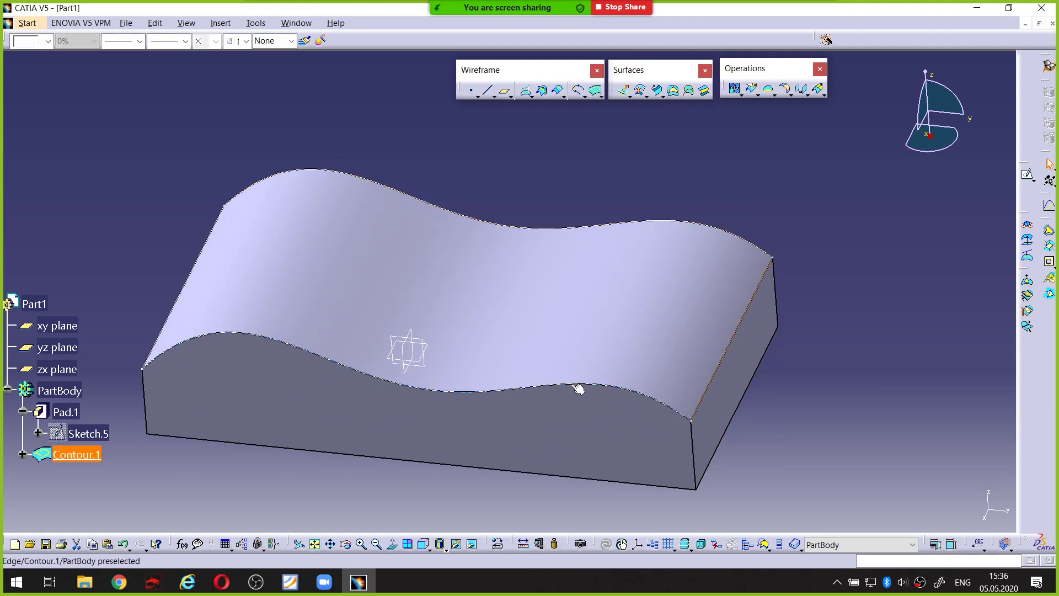
left_click(190, 291)
left_click(167, 246)
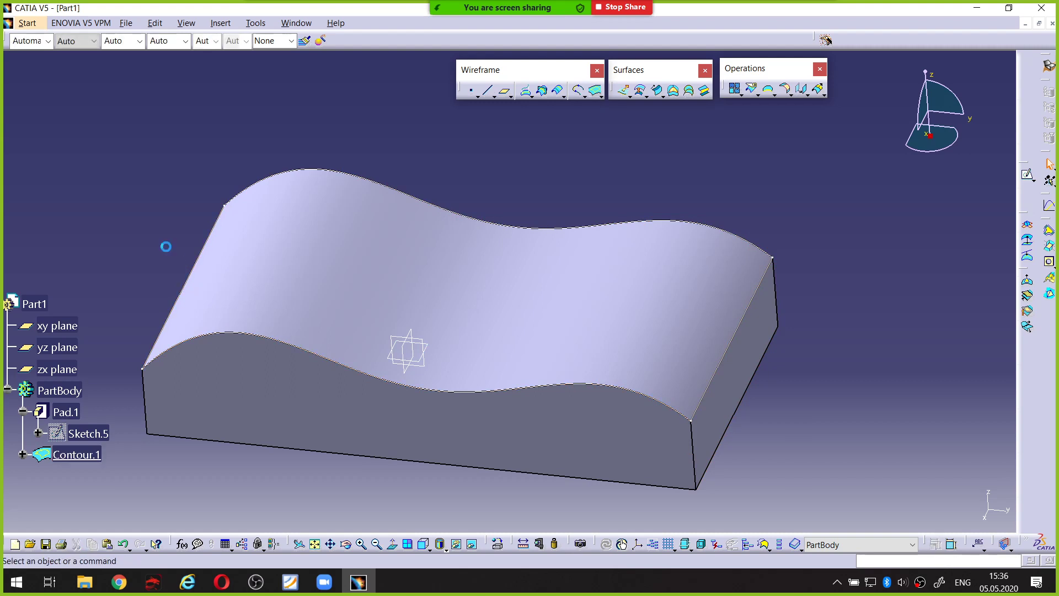
middle_click_drag(166, 246, 220, 224)
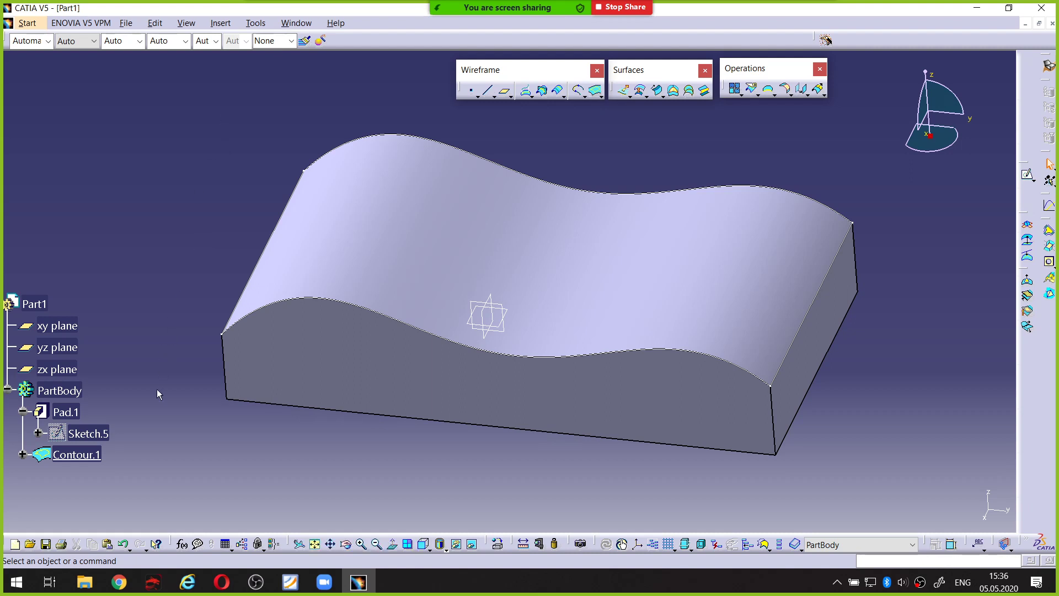
double_click(91, 455)
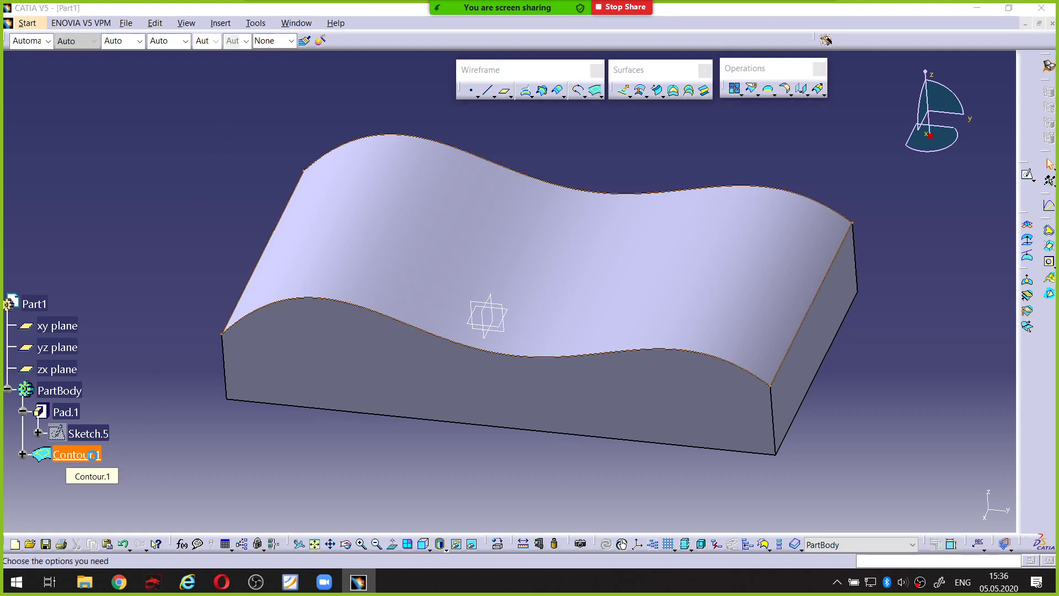
key("Return")
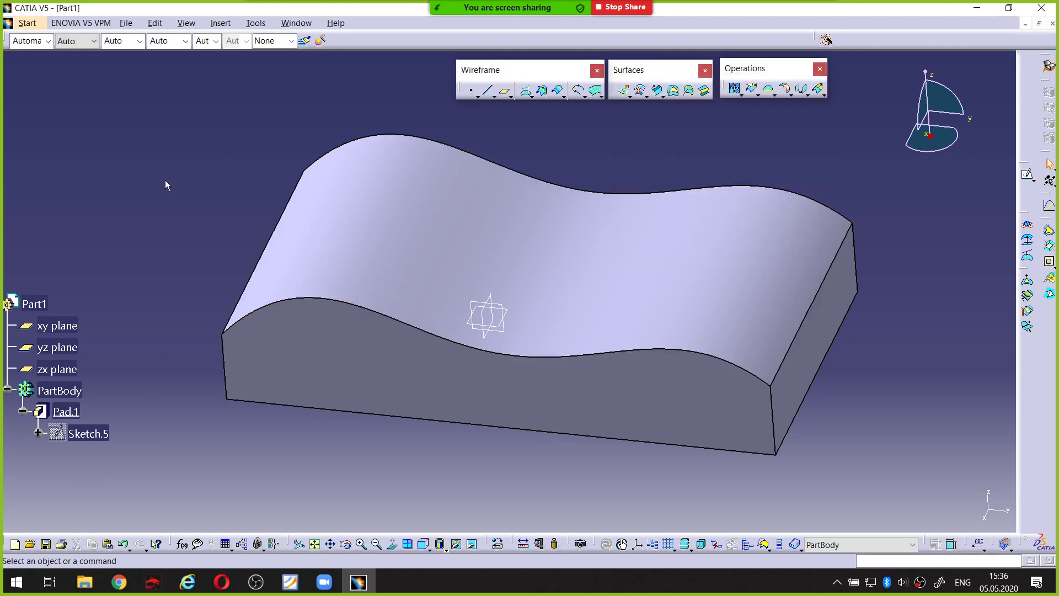
Insert a geometrical set named "Geometrical SET" under Part1
left_click(222, 23)
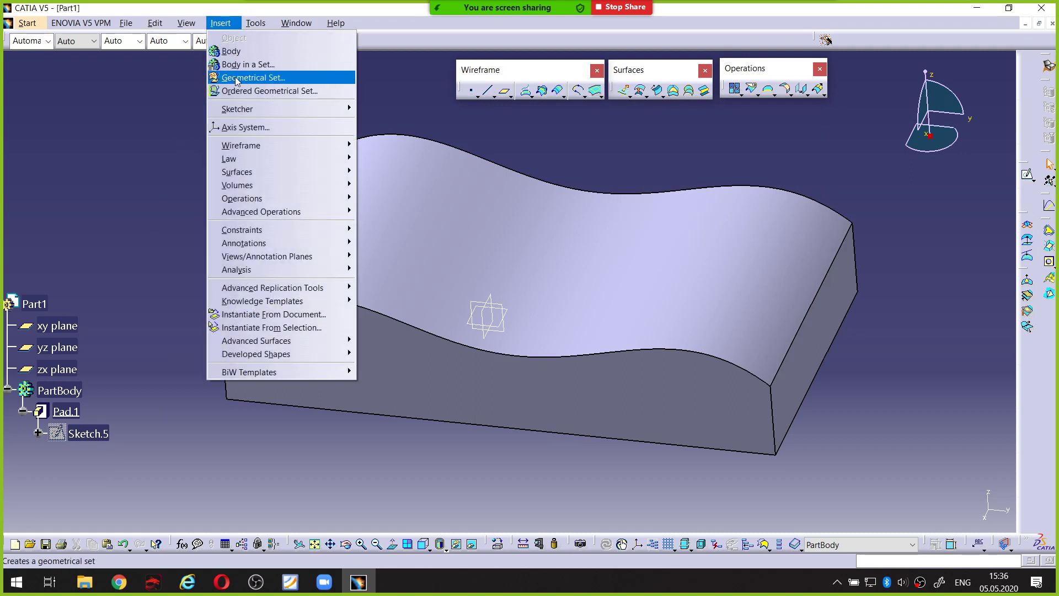
left_click(169, 88)
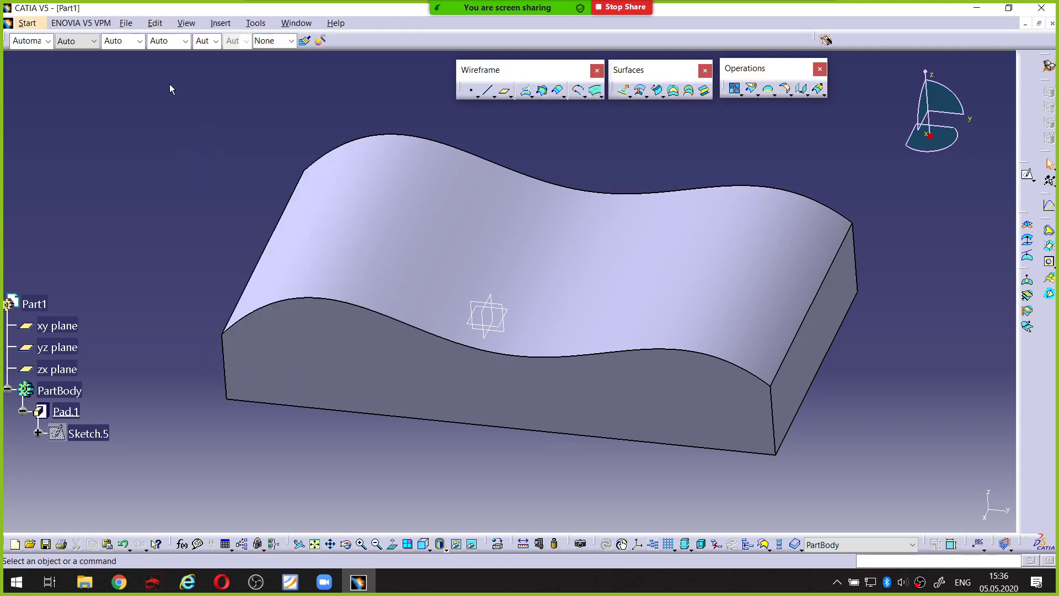
left_click(221, 24)
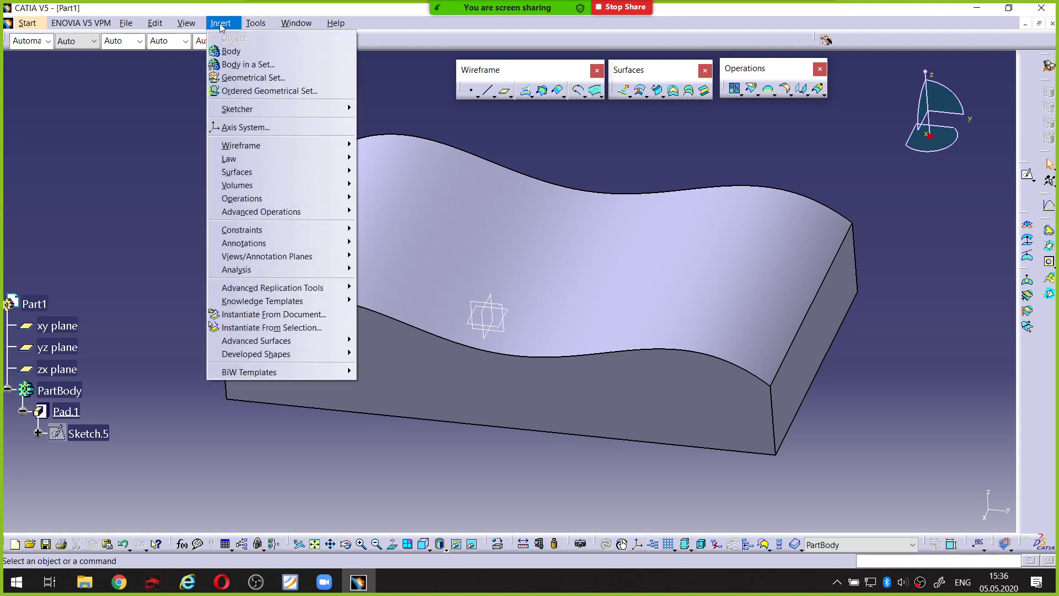
left_click(220, 79)
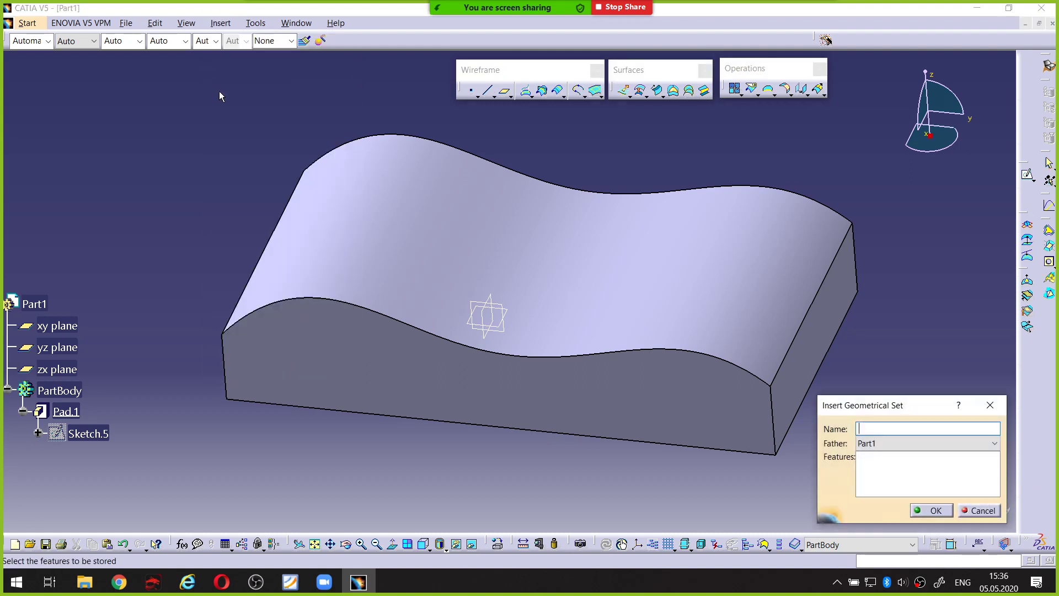
left_click_drag(859, 408, 502, 250)
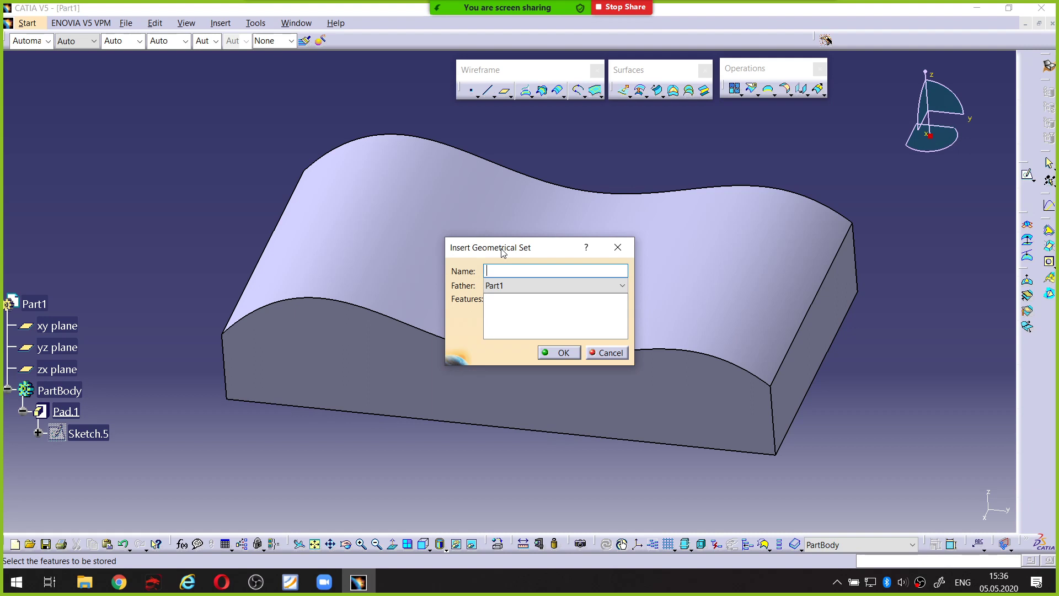
type("Geometrical SET")
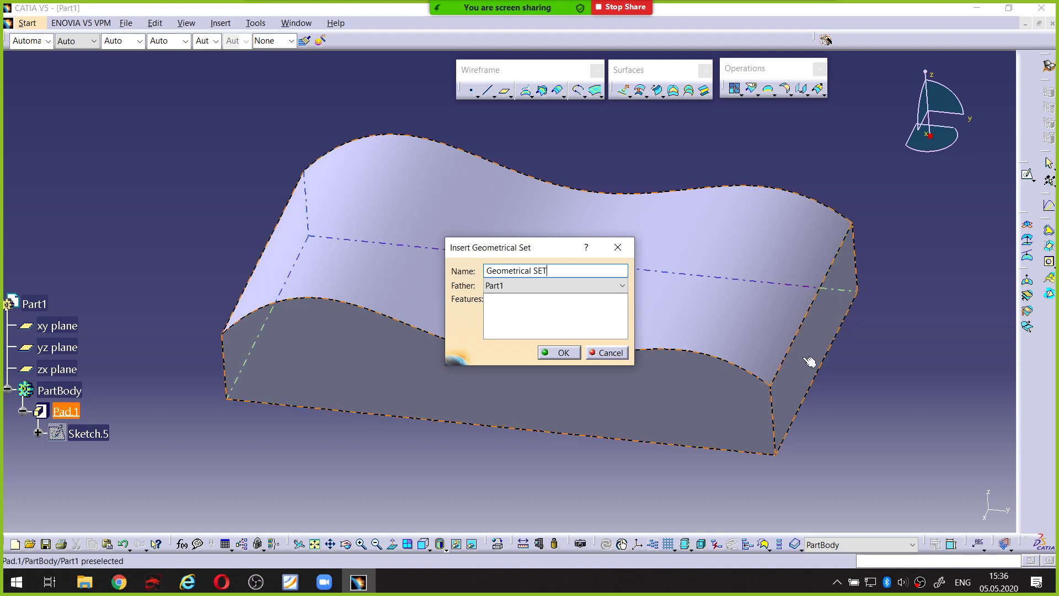
left_click(561, 353)
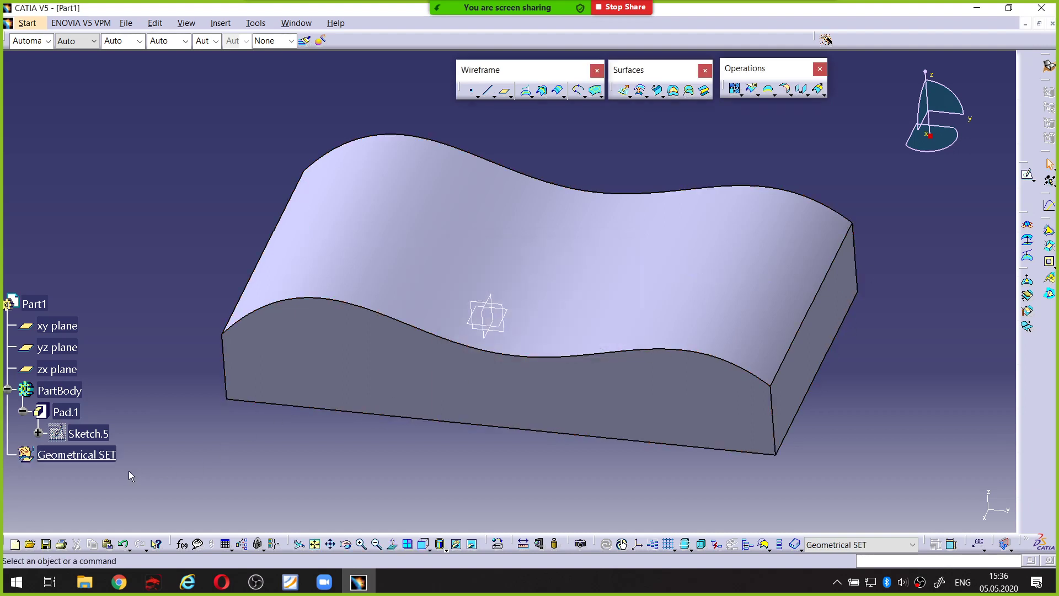
mouse_move(113, 447)
left_mouse_down()
mouse_move(12, 449)
mouse_move(83, 468)
mouse_move(109, 449)
mouse_move(98, 449)
left_mouse_up()
key("Escape")
scroll(139, 376, "down", 1)
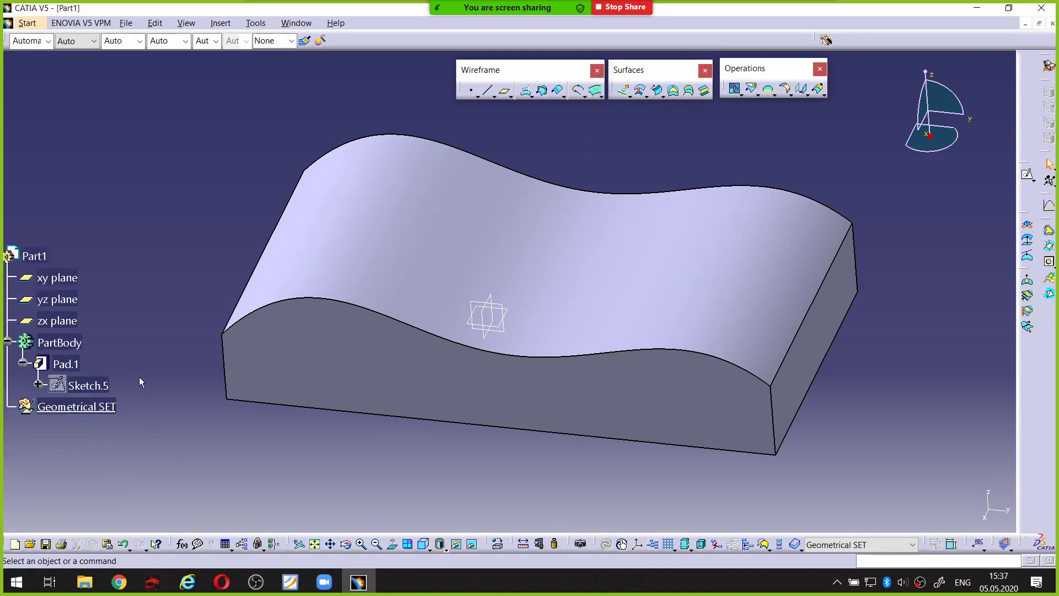
scroll(139, 376, "up", 2)
scroll(97, 408, "down", 1)
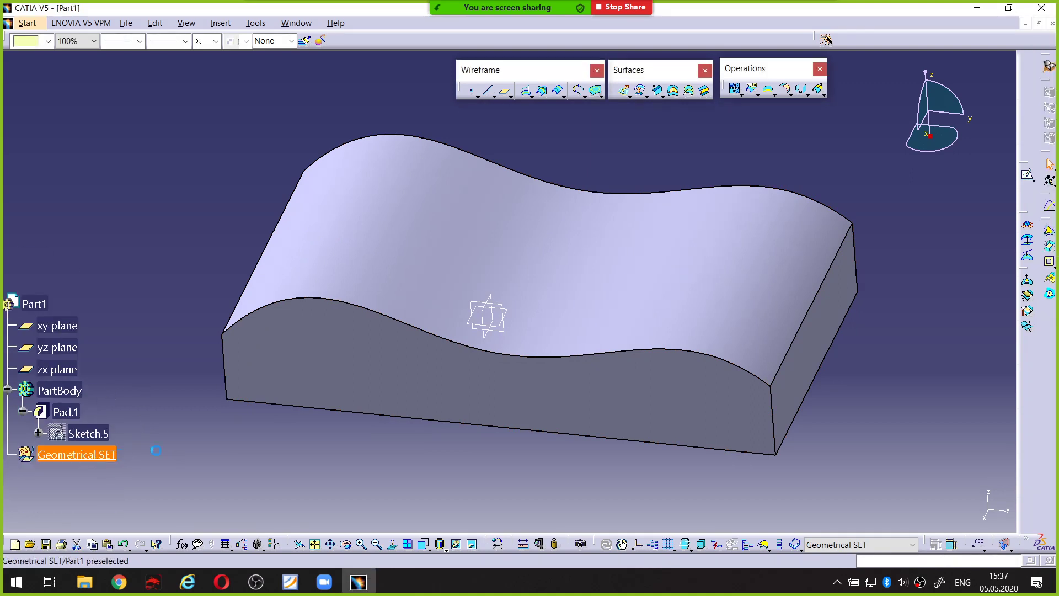
Create a contour in the geometrical set, with the pad's wavy top face as support surface and its four boundary edges as curves
left_click(597, 92)
scroll(597, 170, "down", 1)
middle_click_drag(593, 174, 472, 172)
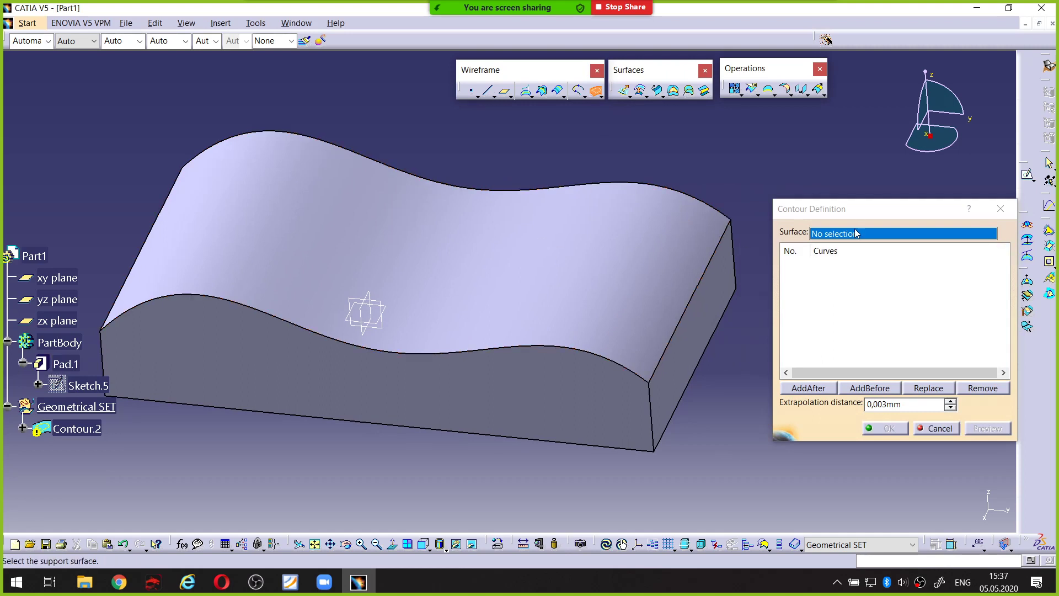
left_click(535, 255)
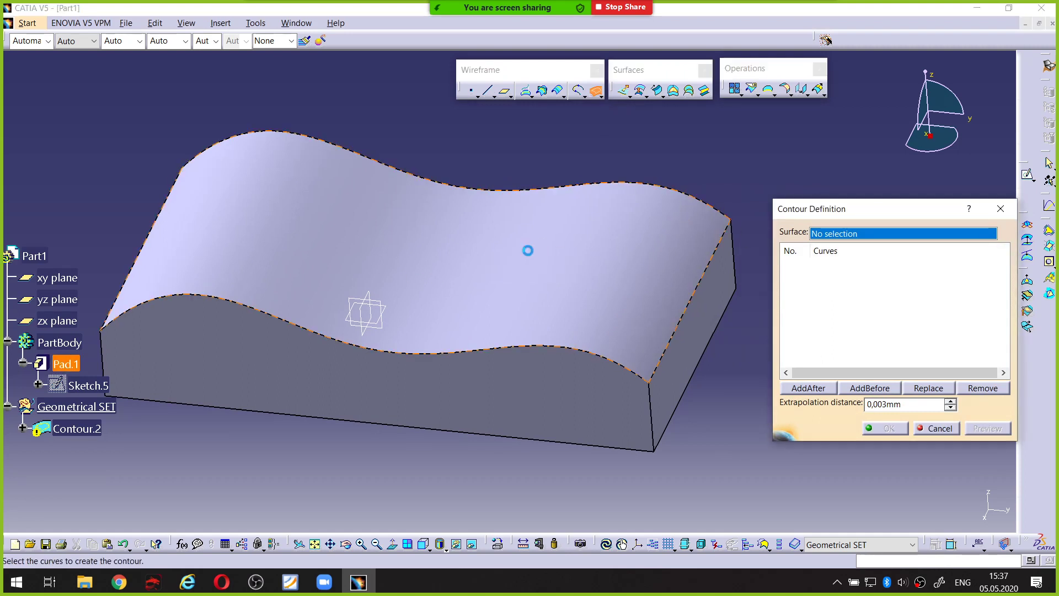
left_click(531, 191)
left_click(731, 231)
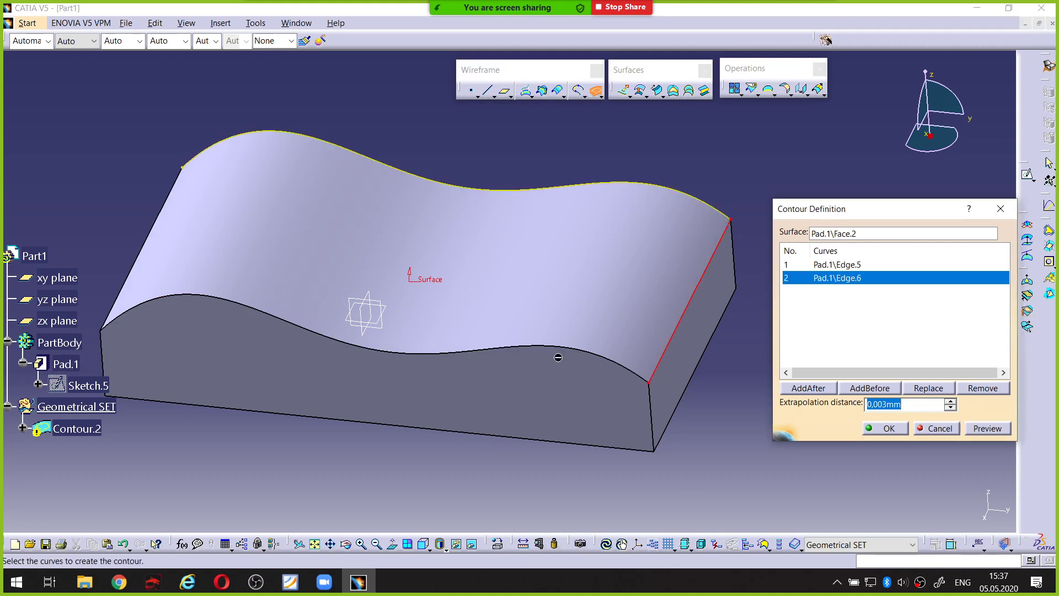
left_click(497, 352)
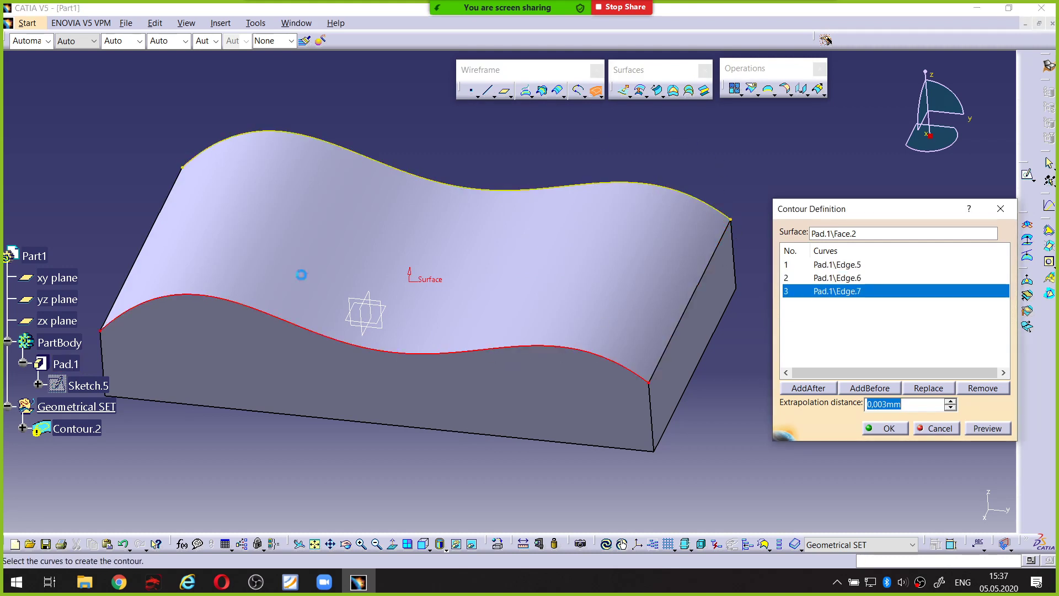
left_click(161, 206)
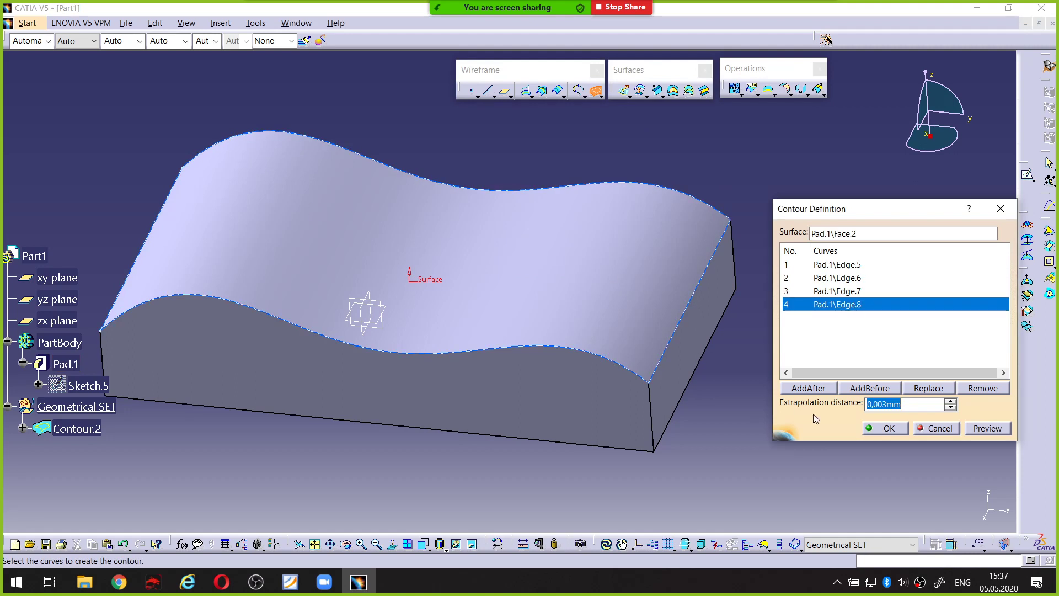
left_click(886, 428)
Hide the pad and view the contour curve on its own
middle_click_drag(372, 445, 450, 382)
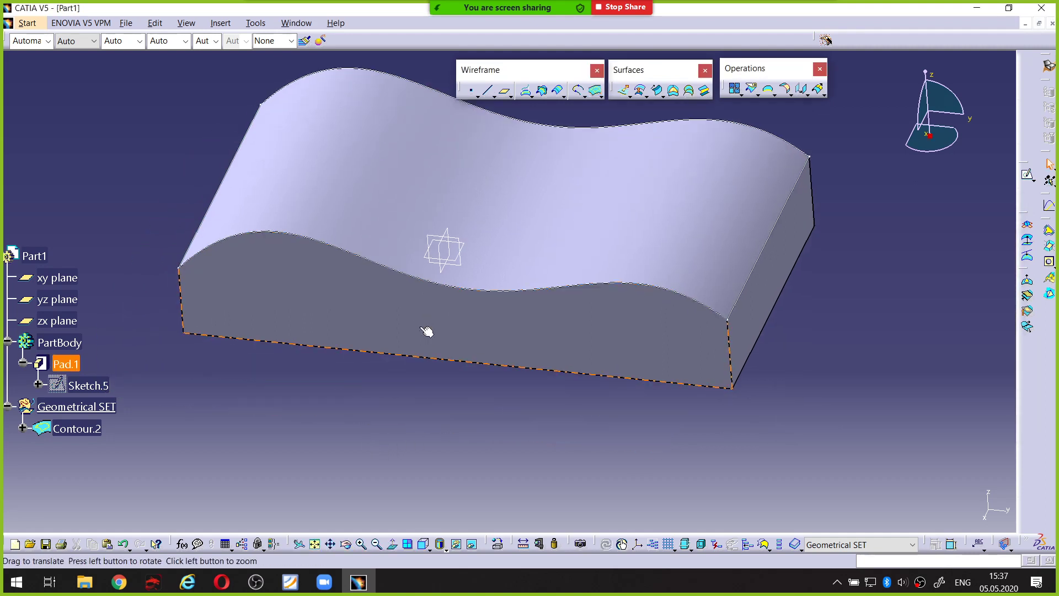
right_click(77, 365)
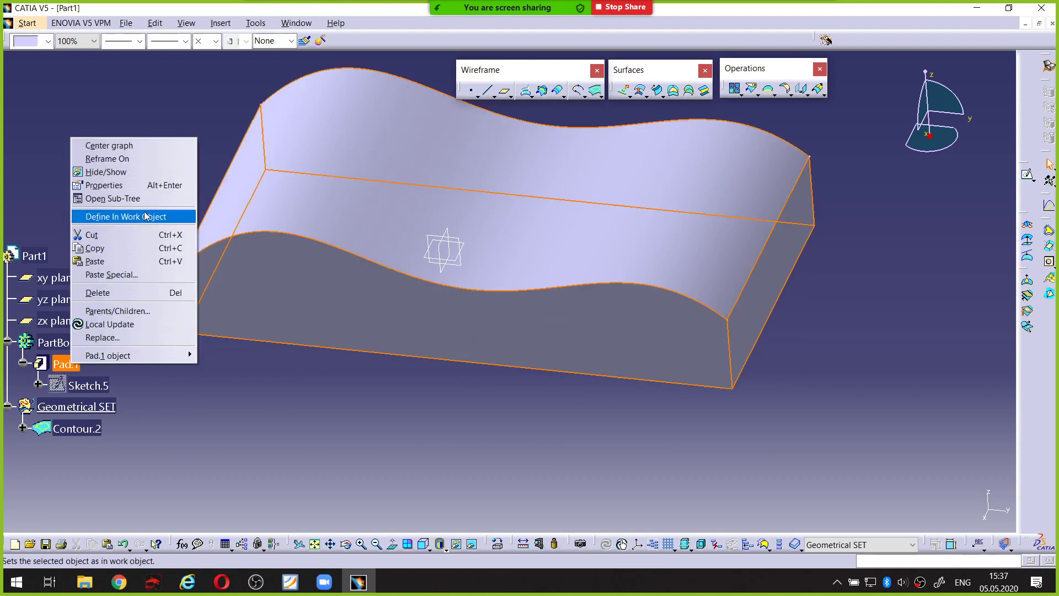
left_click(134, 174)
middle_click_drag(395, 345, 455, 350)
scroll(455, 350, "up", 1)
middle_click_drag(658, 382, 348, 265)
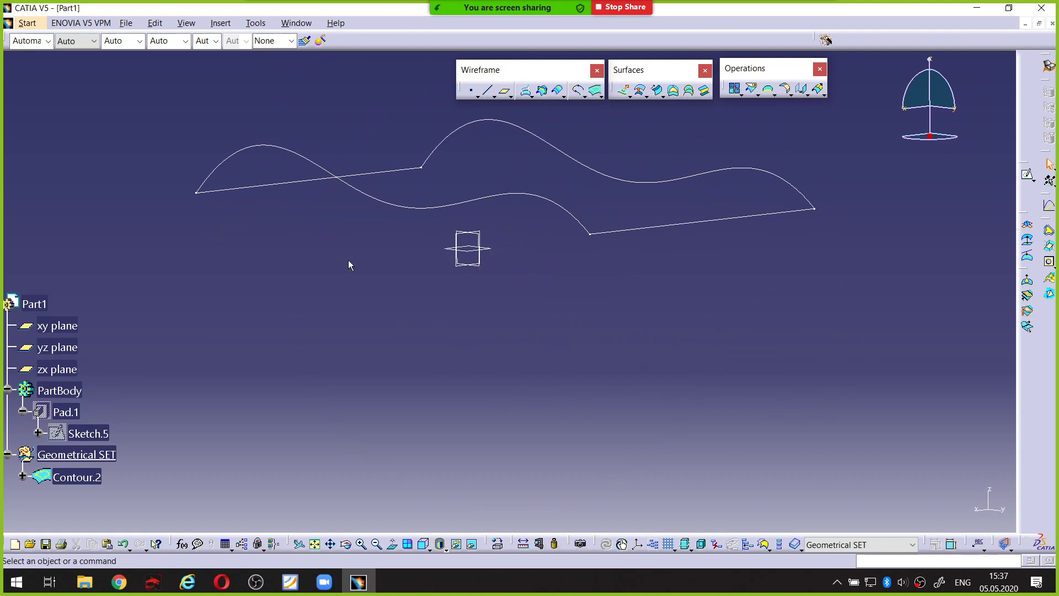